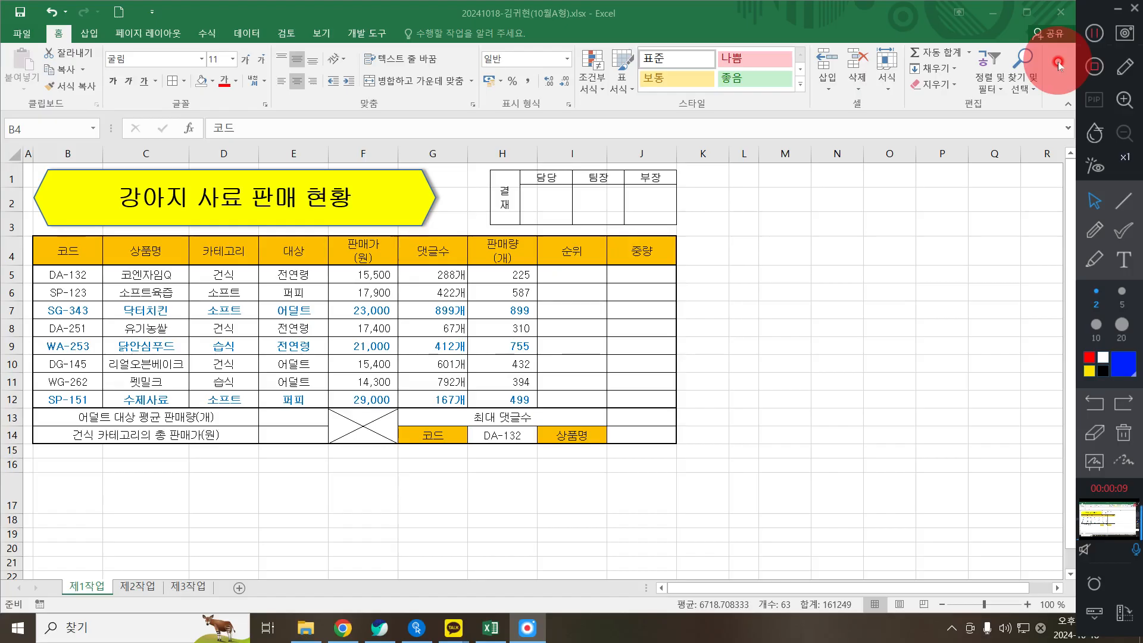
# Step: Create a pivot table from B4:H12 of sheet 제1작업, placed on the existing worksheet 제3작업 at cell B2
pyautogui.click(139, 274)
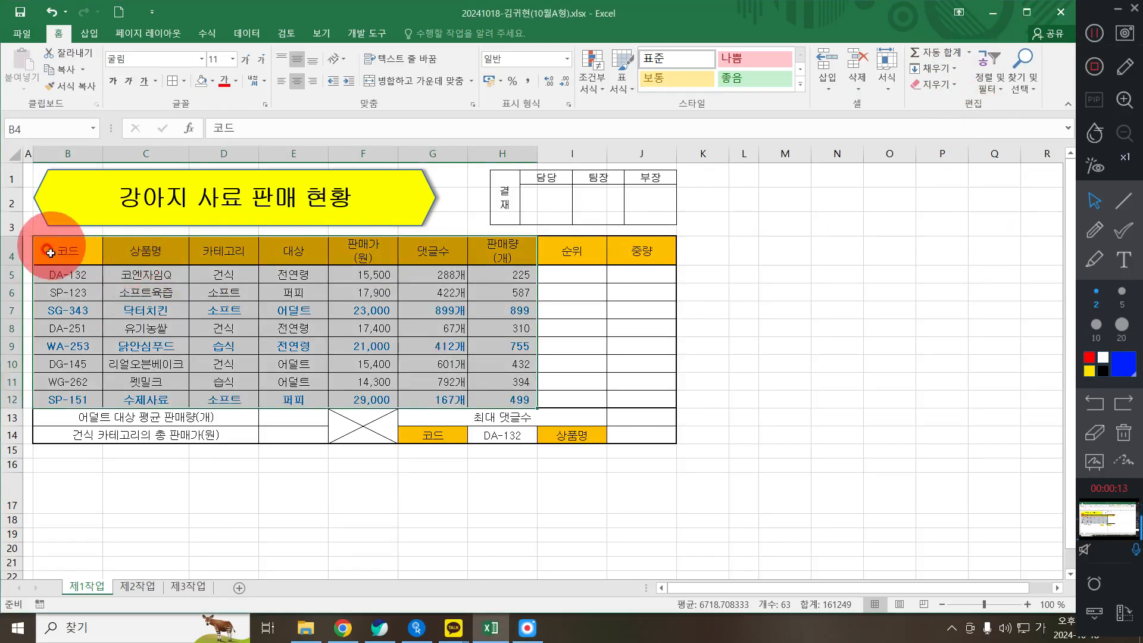
pyautogui.moveTo(53, 251); pyautogui.dragTo(503, 399)
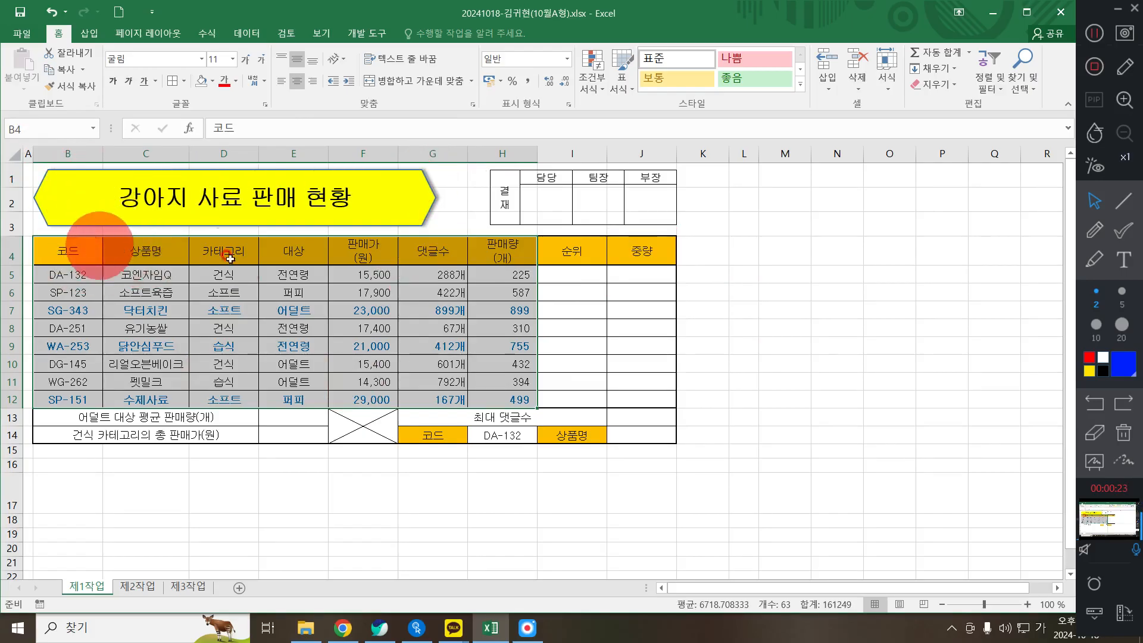
pyautogui.scroll(1, 280, 284)
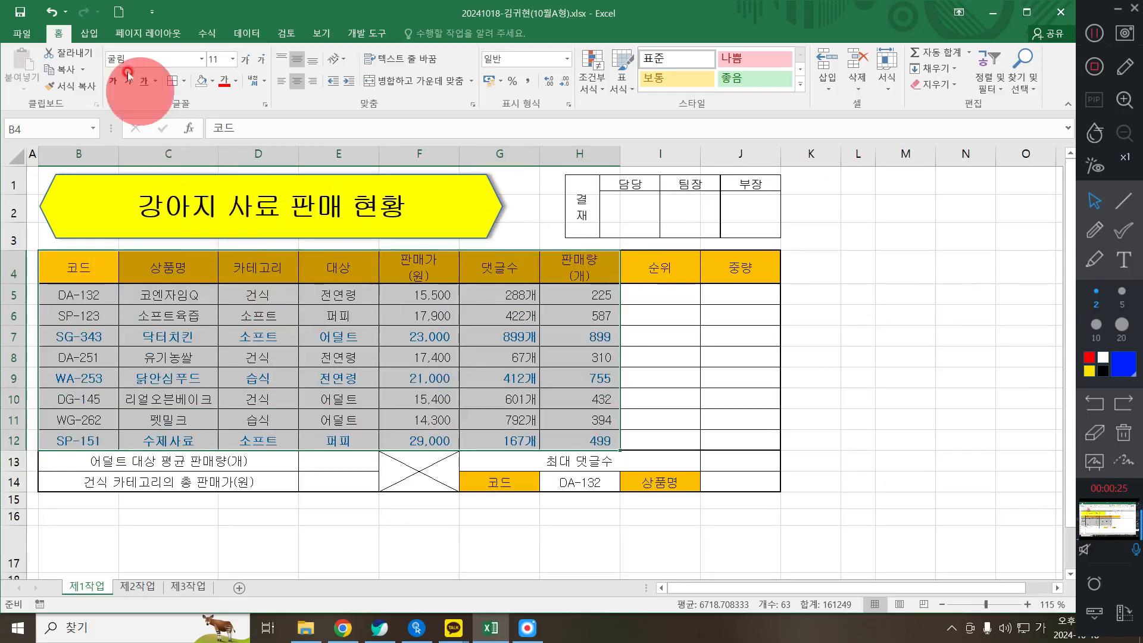
pyautogui.click(88, 33)
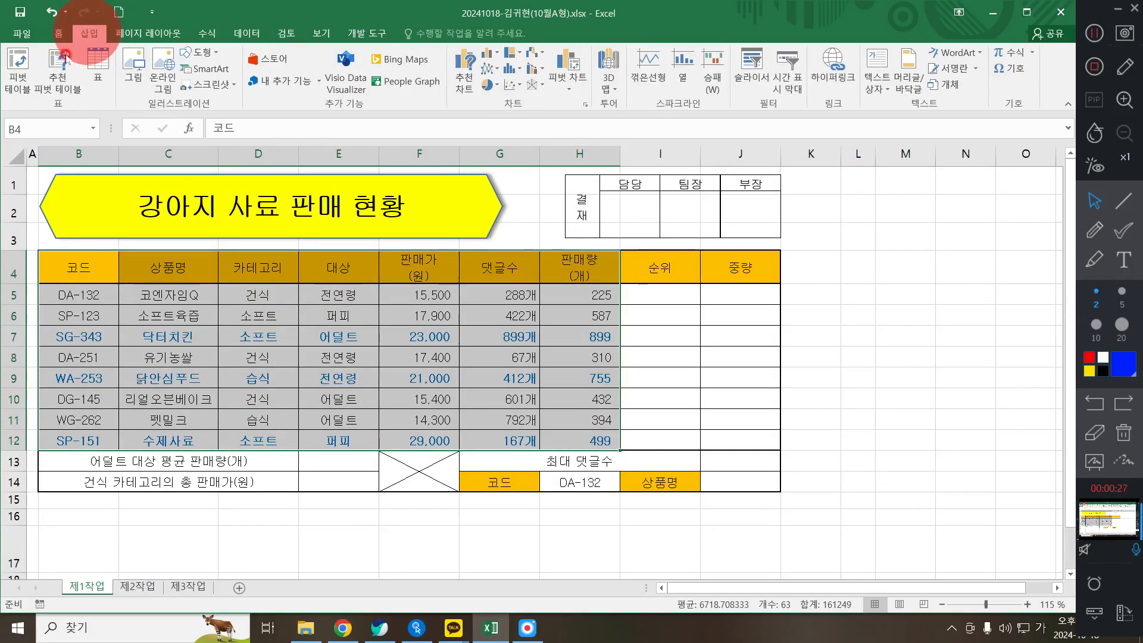
pyautogui.click(21, 77)
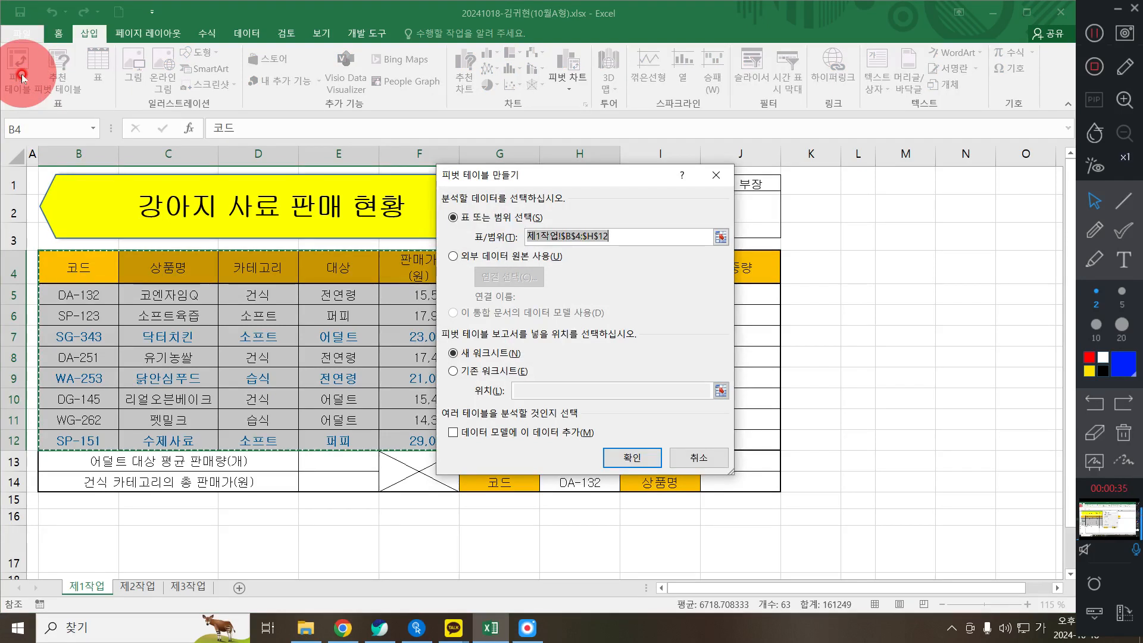
pyautogui.click(454, 371)
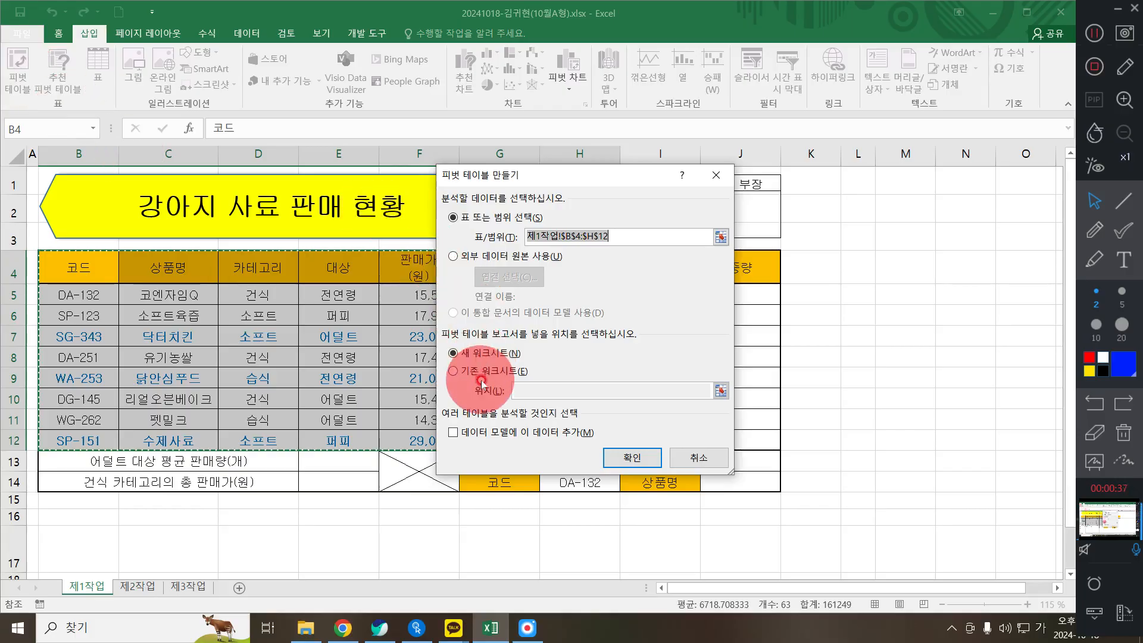
pyautogui.click(502, 379)
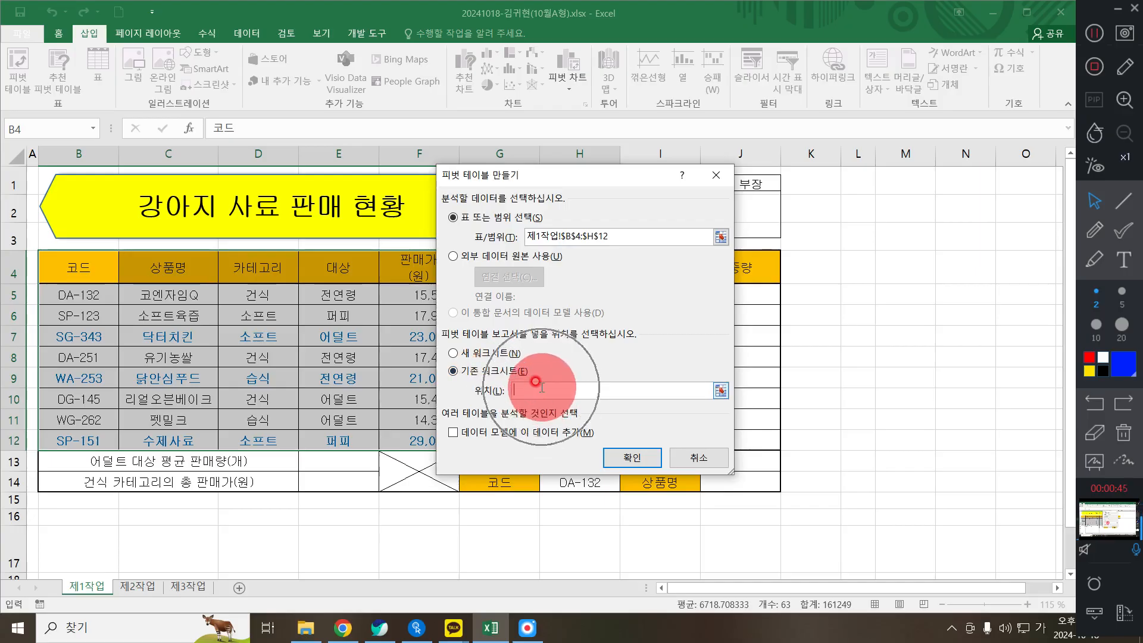
pyautogui.click(190, 588)
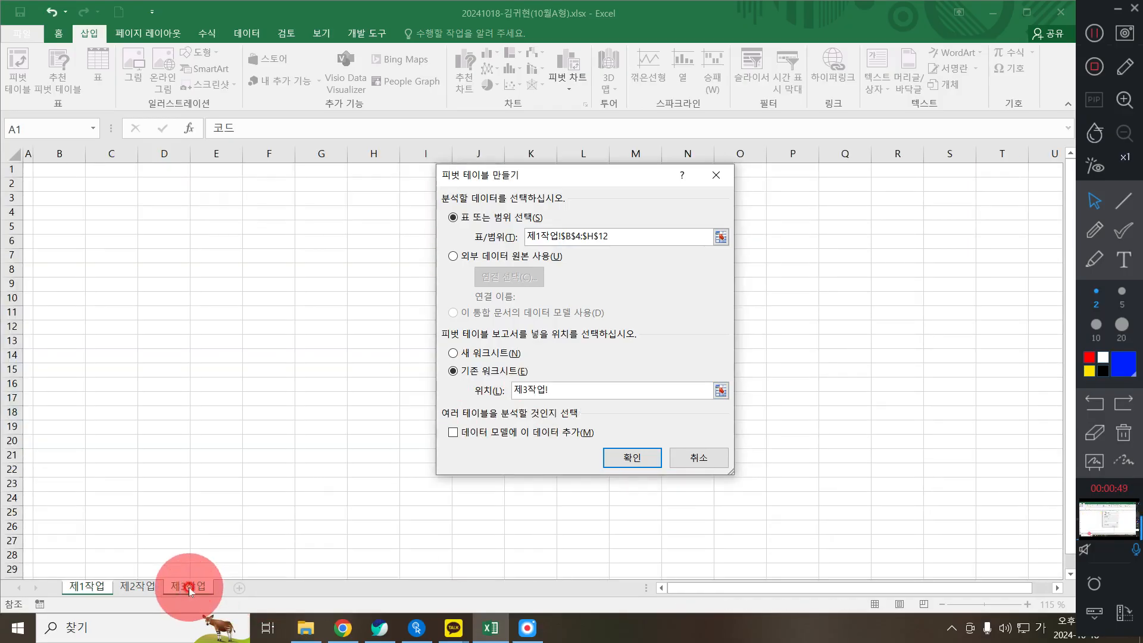
pyautogui.click(62, 186)
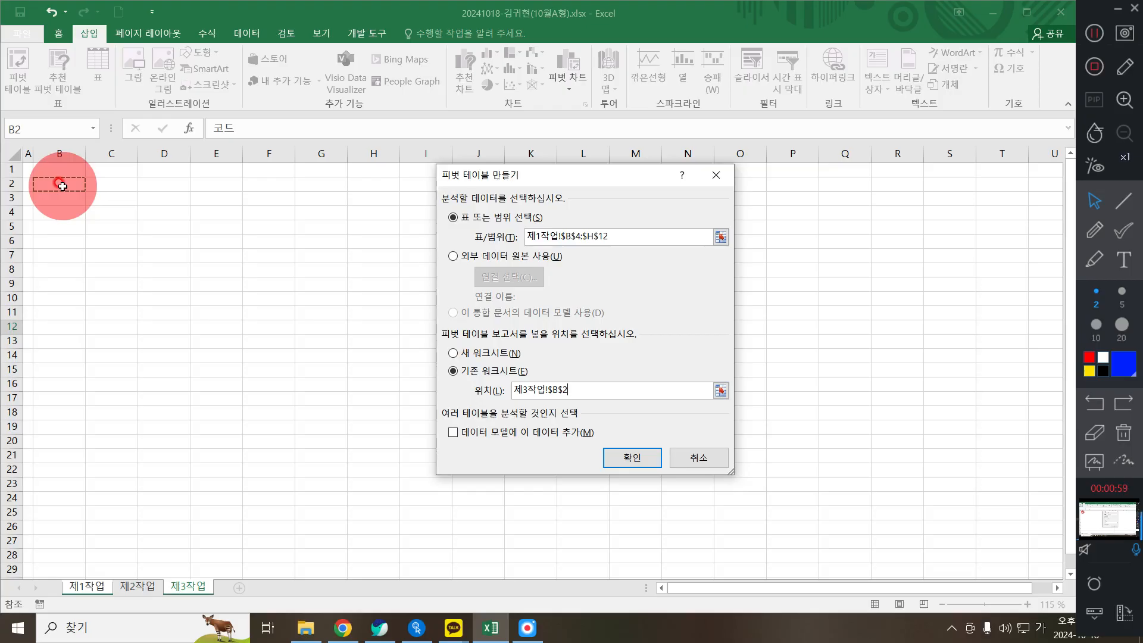
pyautogui.click(629, 457)
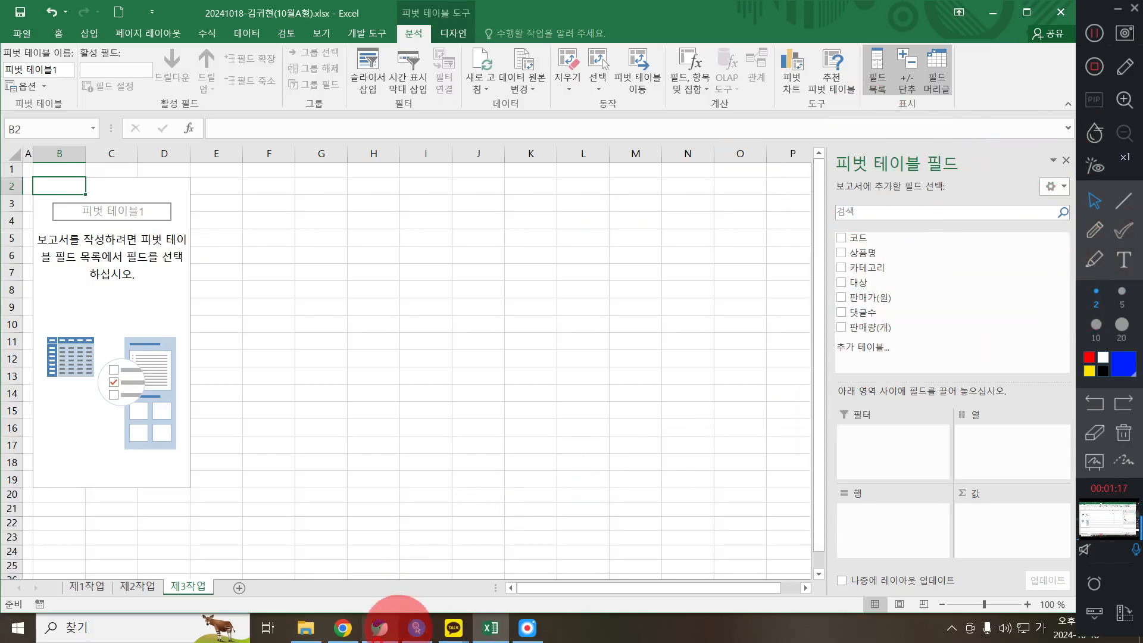
# Step: Switch to the browser and read the [제3작업] pivot table conditions and output form in 한글엑셀(A형)_문제지.pdf
pyautogui.click(377, 629)
pyautogui.scroll(-20, 390, 432)
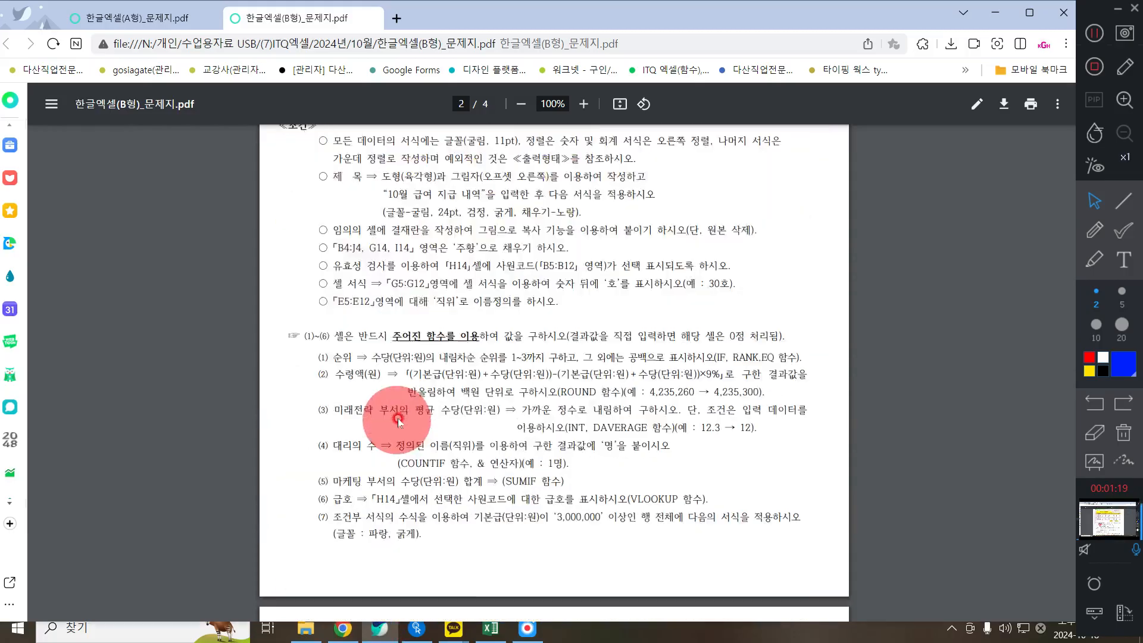
pyautogui.click(141, 18)
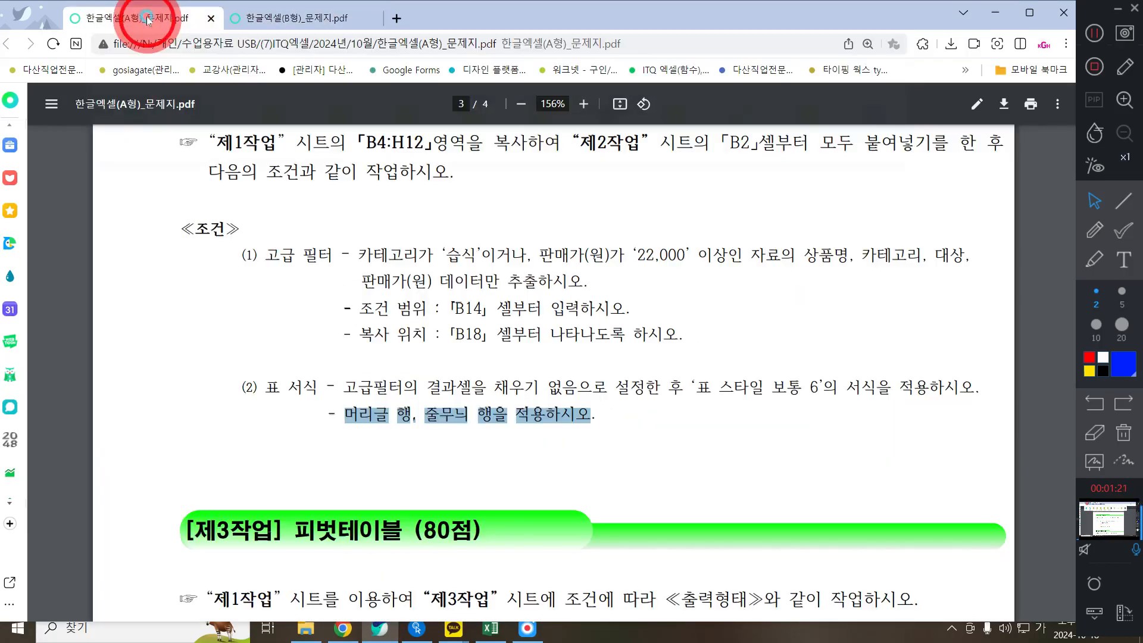
pyautogui.scroll(-6, 417, 333)
pyautogui.scroll(-10, 463, 337)
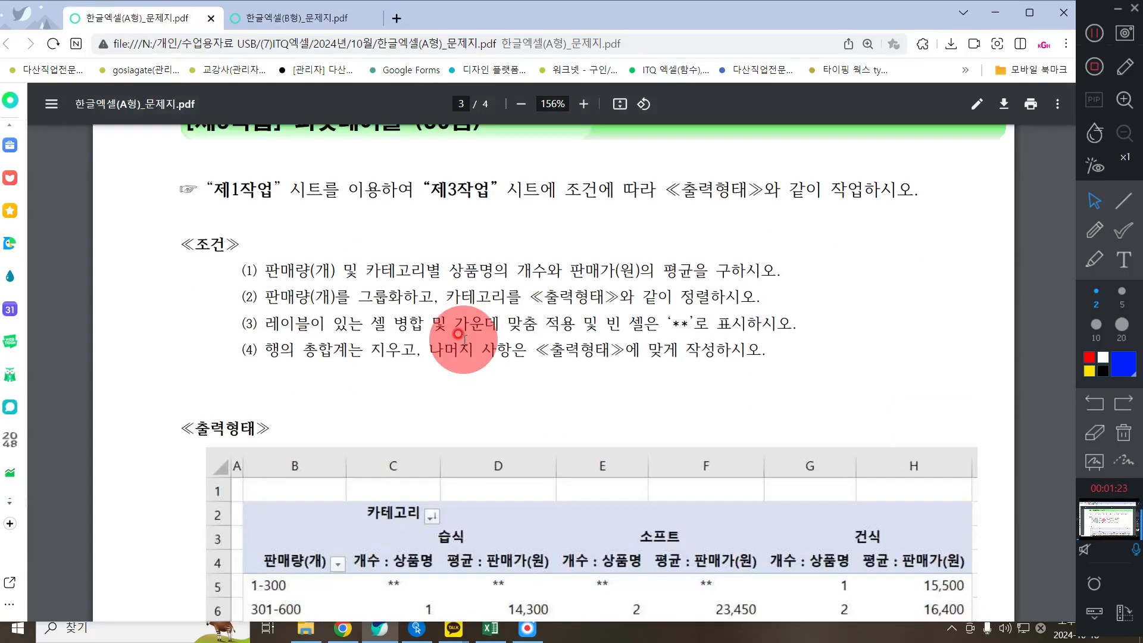
pyautogui.scroll(9, 464, 337)
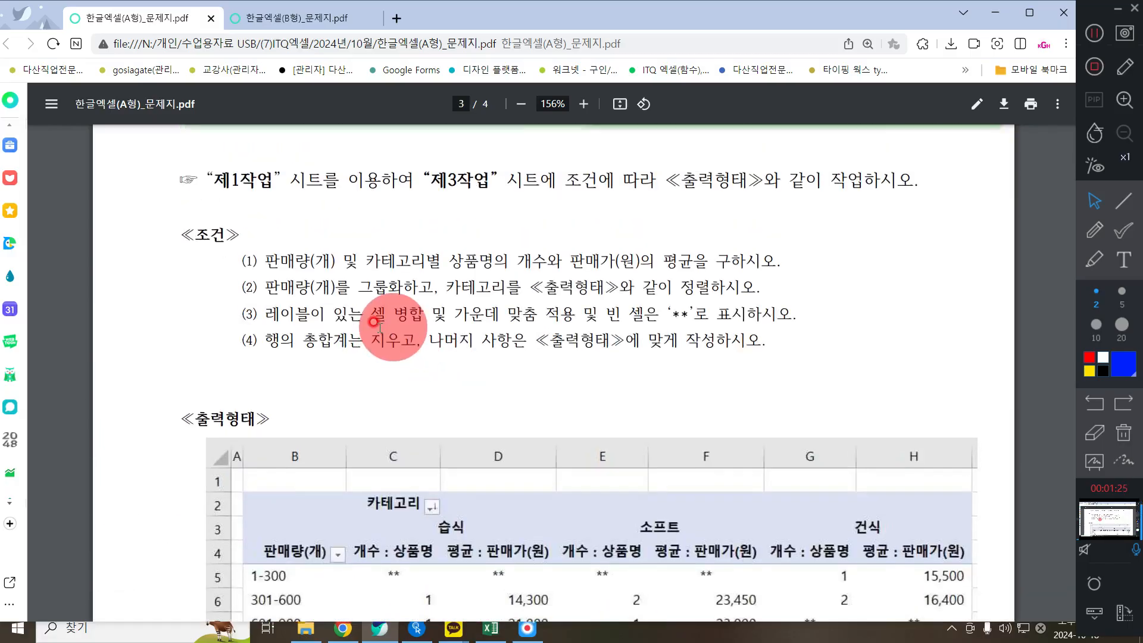
pyautogui.scroll(1, 383, 331)
# Step: Outline 판매량(개), 카테고리, 상품명 and 판매가(원) in condition (1) with blue rectangles at line thickness 10
pyautogui.click(1119, 206)
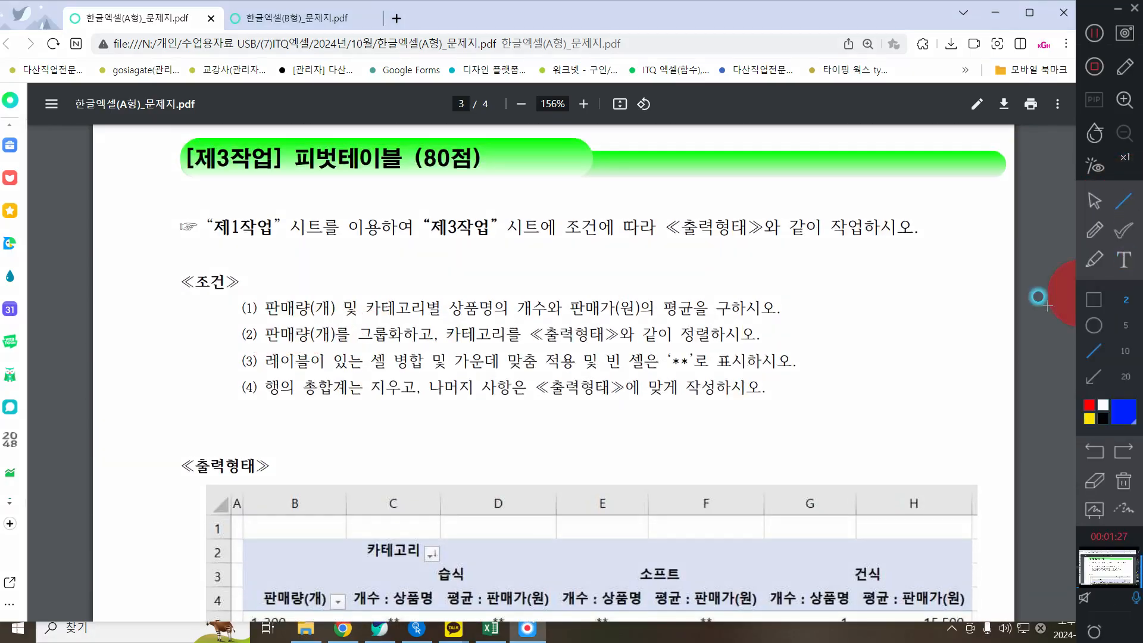
pyautogui.click(1096, 206)
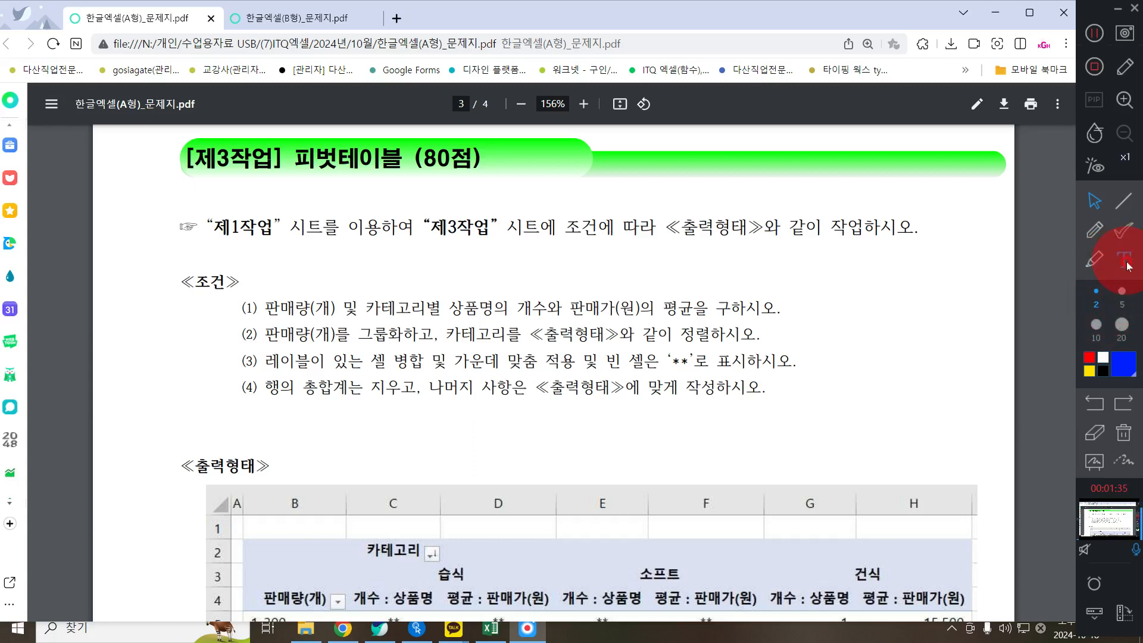
pyautogui.click(1127, 202)
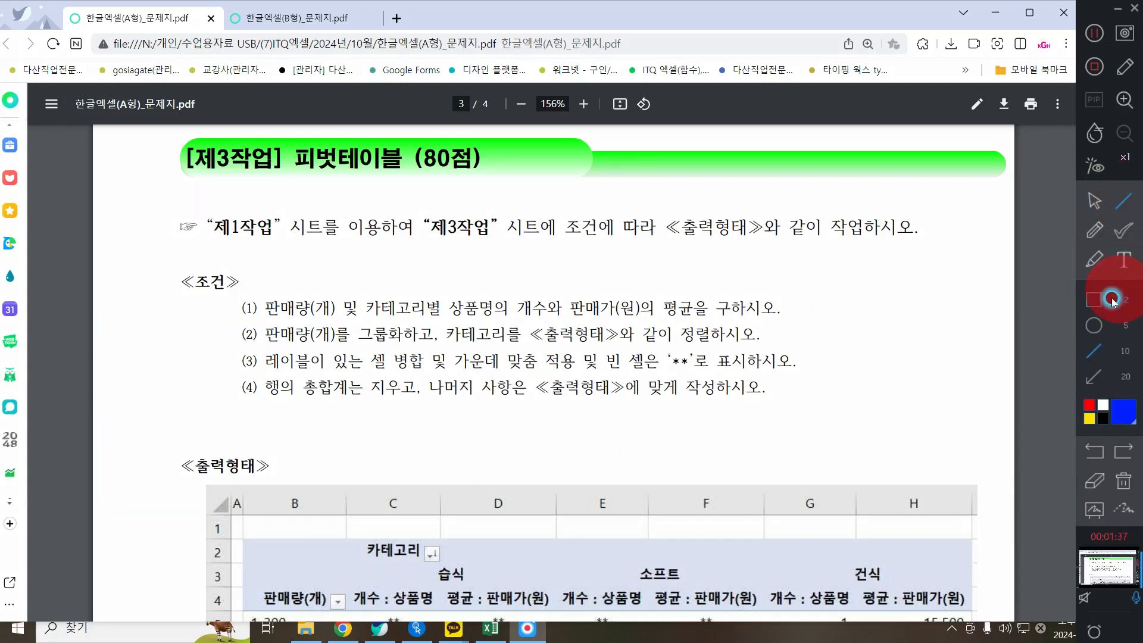
pyautogui.click(1104, 306)
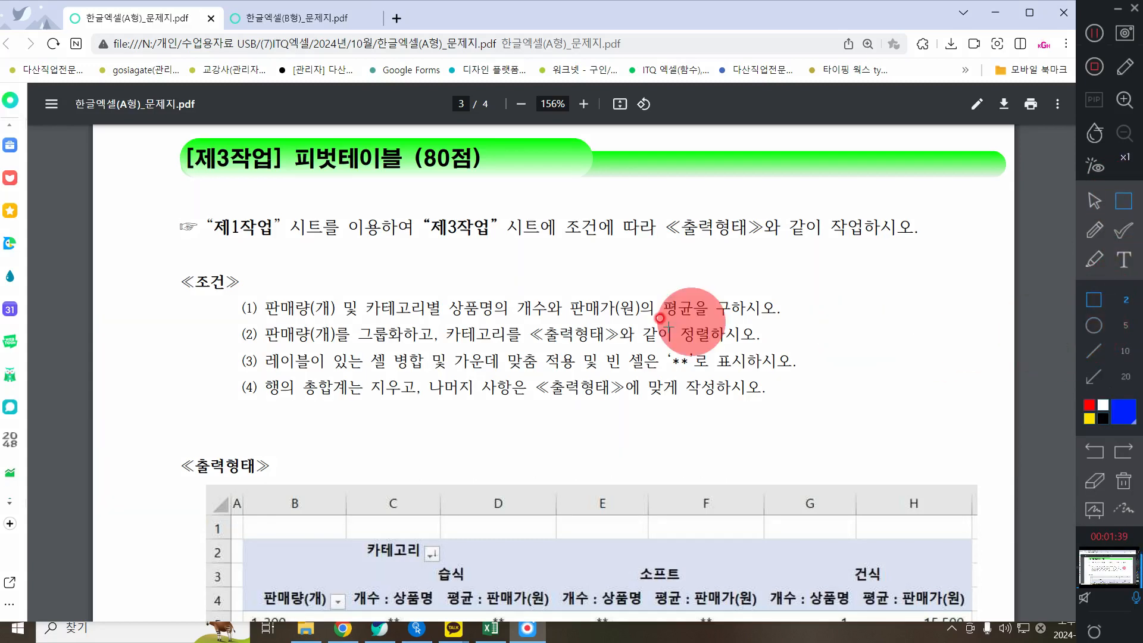
pyautogui.click(1126, 351)
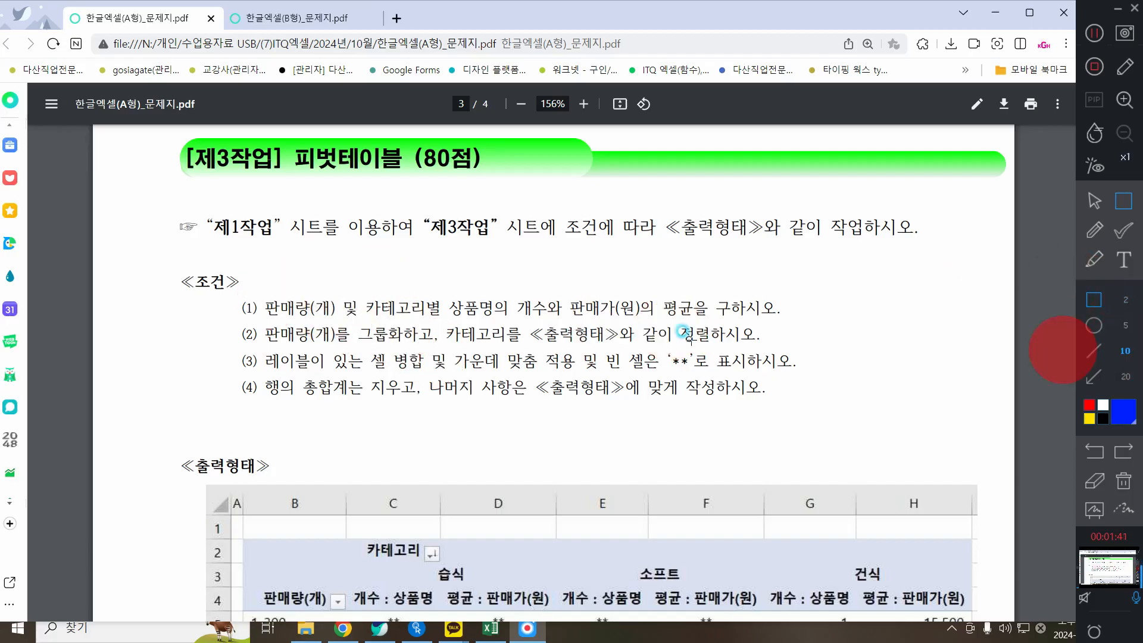
pyautogui.moveTo(260, 290); pyautogui.dragTo(342, 325)
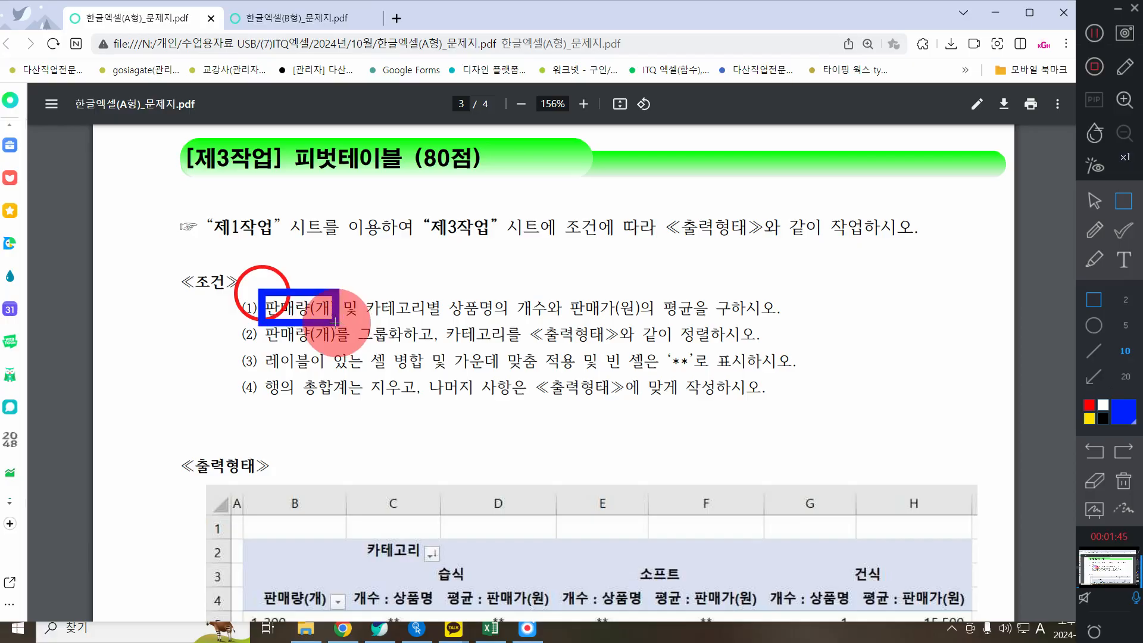
pyautogui.moveTo(357, 286)
pyautogui.mouseDown()
pyautogui.moveTo(424, 321)
pyautogui.moveTo(458, 301)
pyautogui.moveTo(499, 322)
pyautogui.mouseUp()
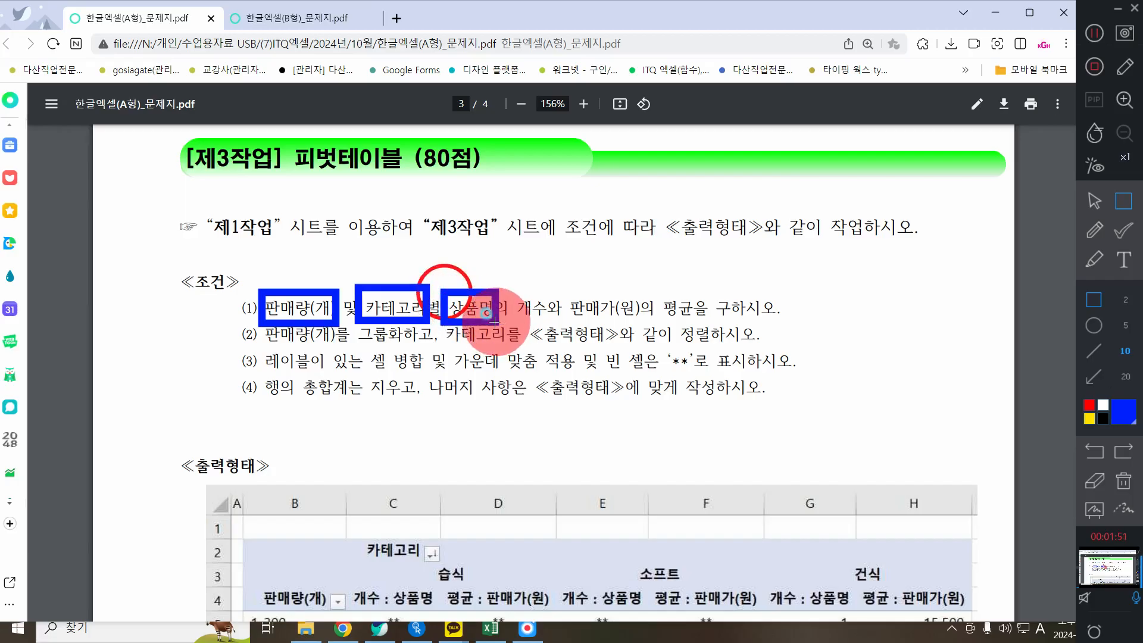
pyautogui.moveTo(564, 289); pyautogui.dragTo(630, 321)
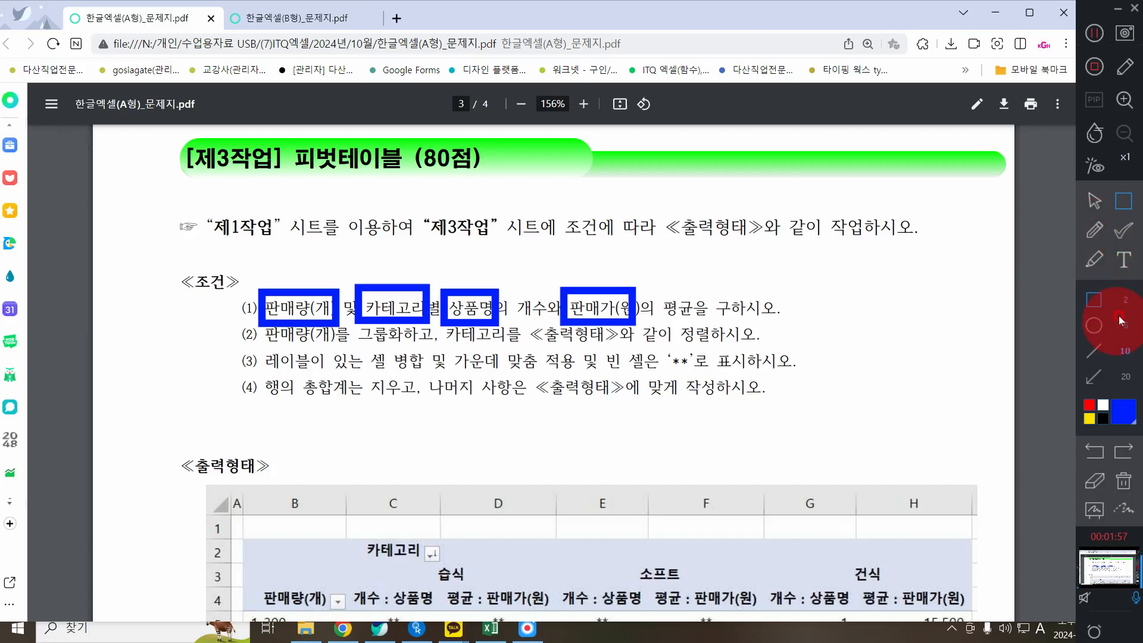
# Step: Add the text label "값1" above the outlined 상품명 and "값2" above the outlined 판매가(원)
pyautogui.click(1129, 268)
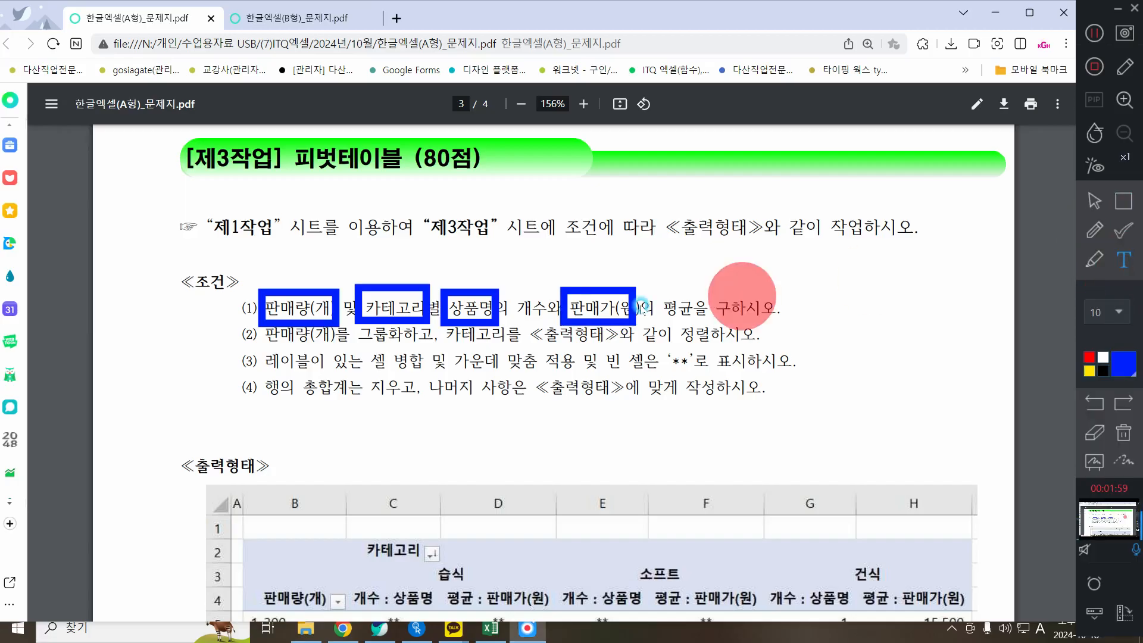
pyautogui.click(481, 260)
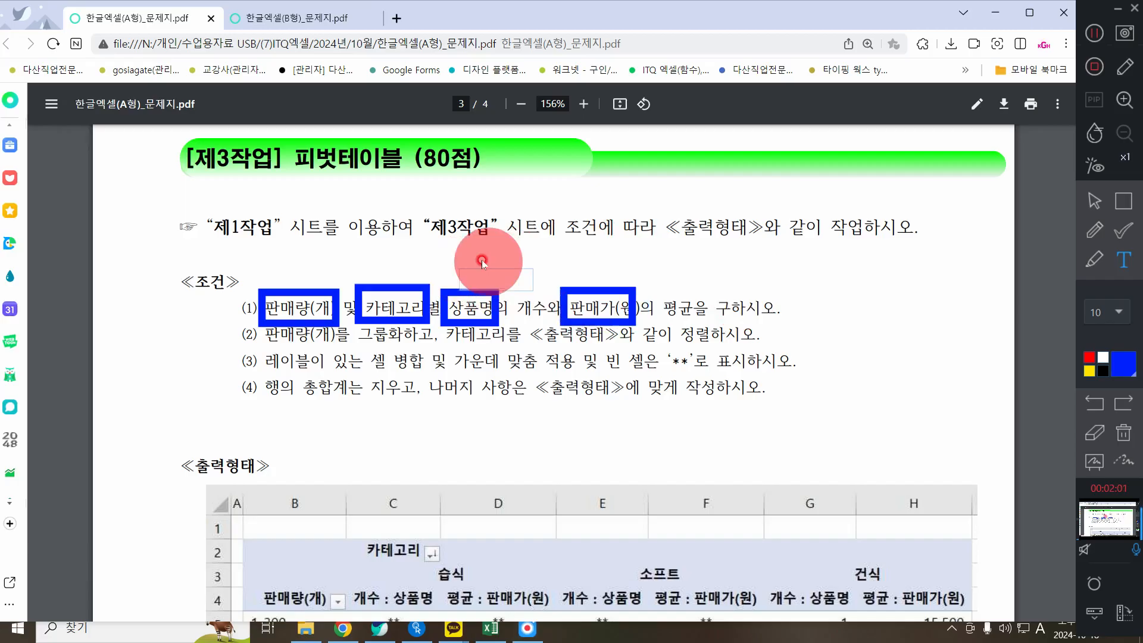
pyautogui.click(453, 266)
pyautogui.write('RKQT')
pyautogui.press('Hangul')
pyautogui.press('BackSpace')
pyautogui.press('BackSpace')
pyautogui.press('BackSpace')
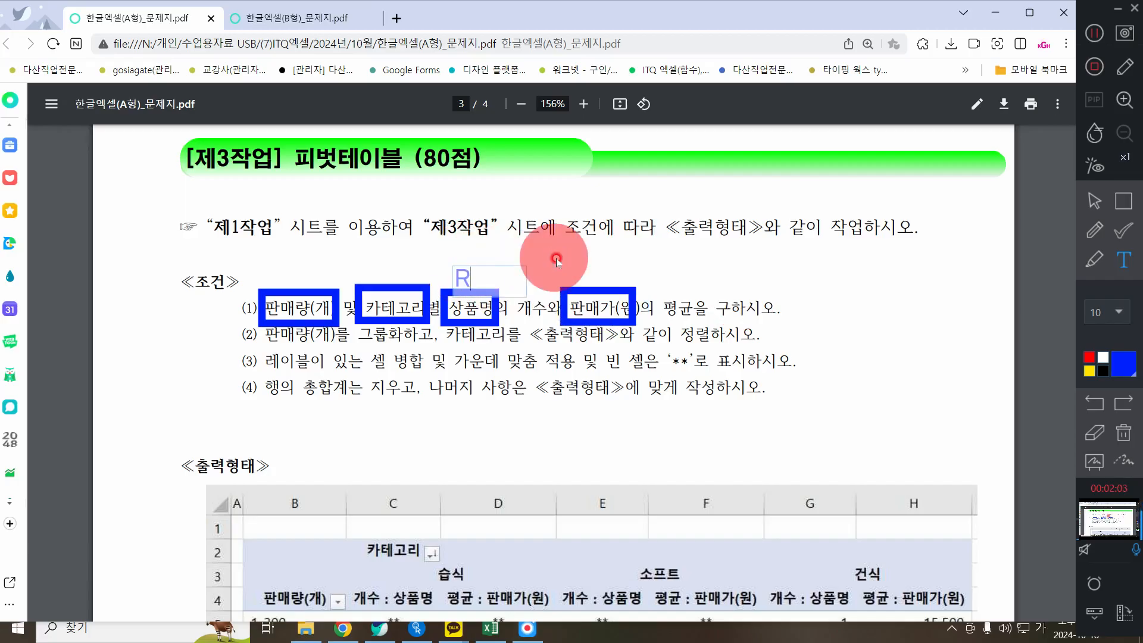
pyautogui.press('BackSpace')
pyautogui.write('값1')
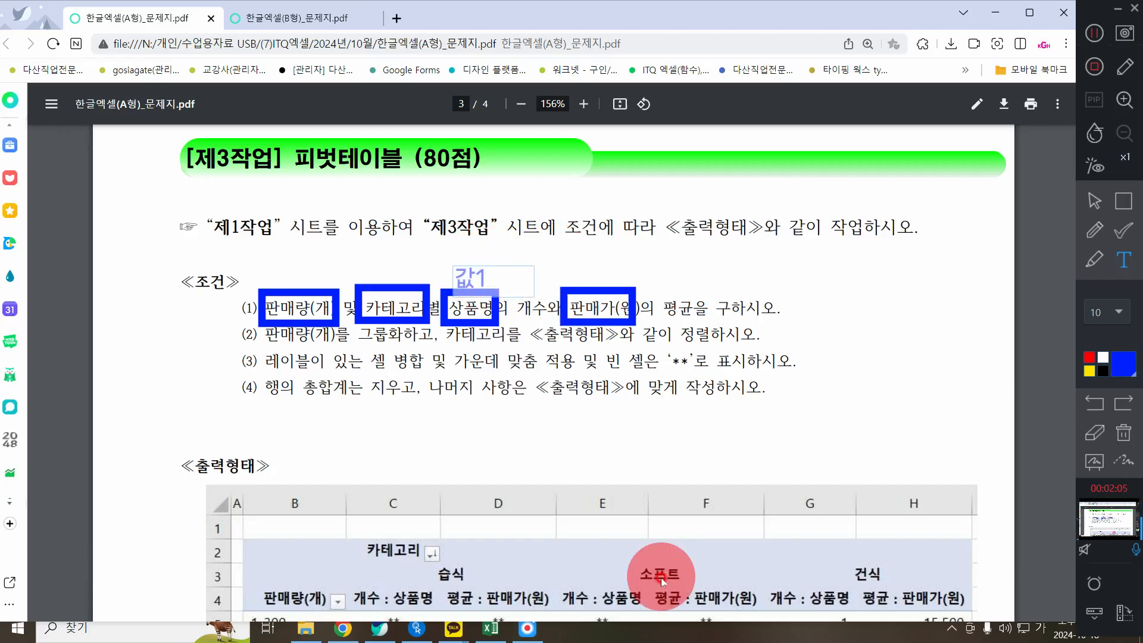
pyautogui.click(576, 267)
pyautogui.write('가')
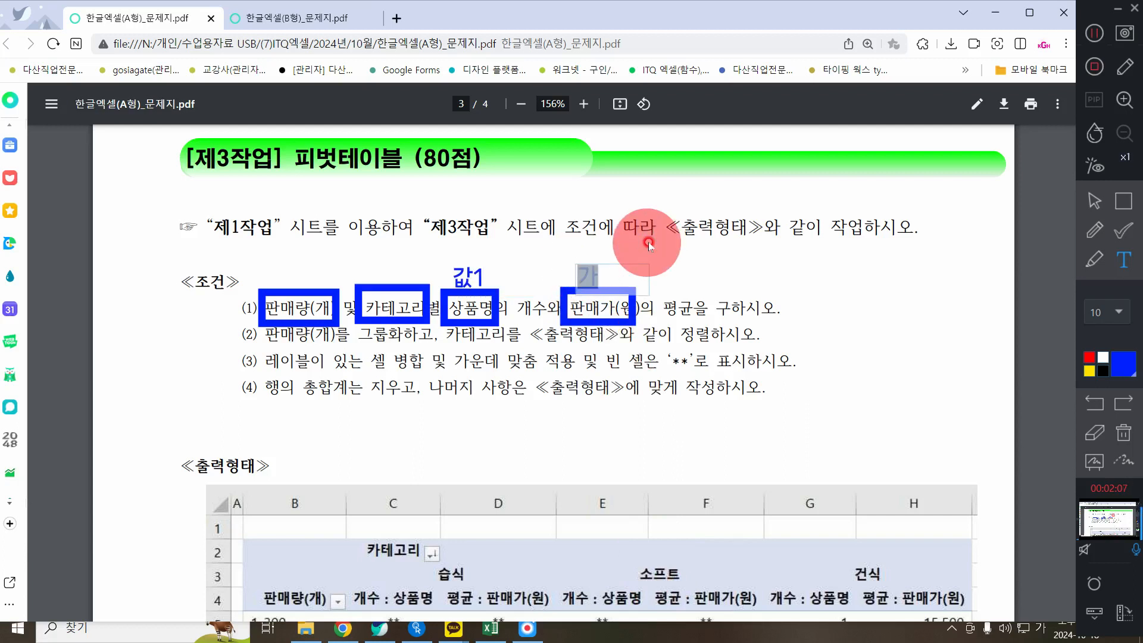
pyautogui.write('값2')
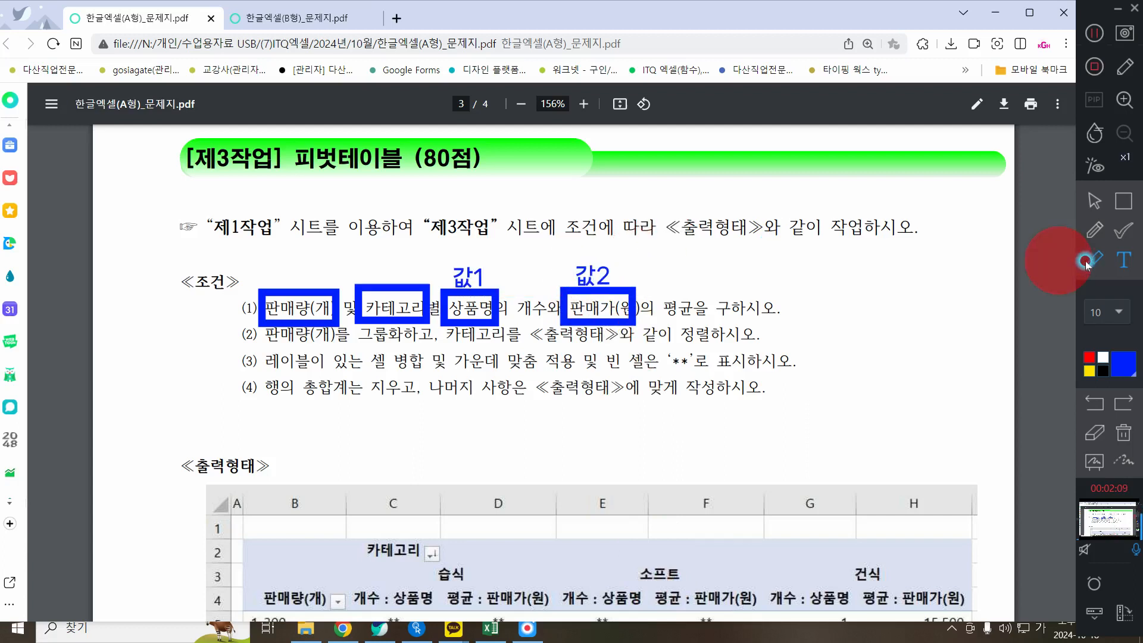
# Step: Label the outlined 판매량(개) as "행" and 카테고리 as "열", and clear all annotations from the page
pyautogui.click(1124, 200)
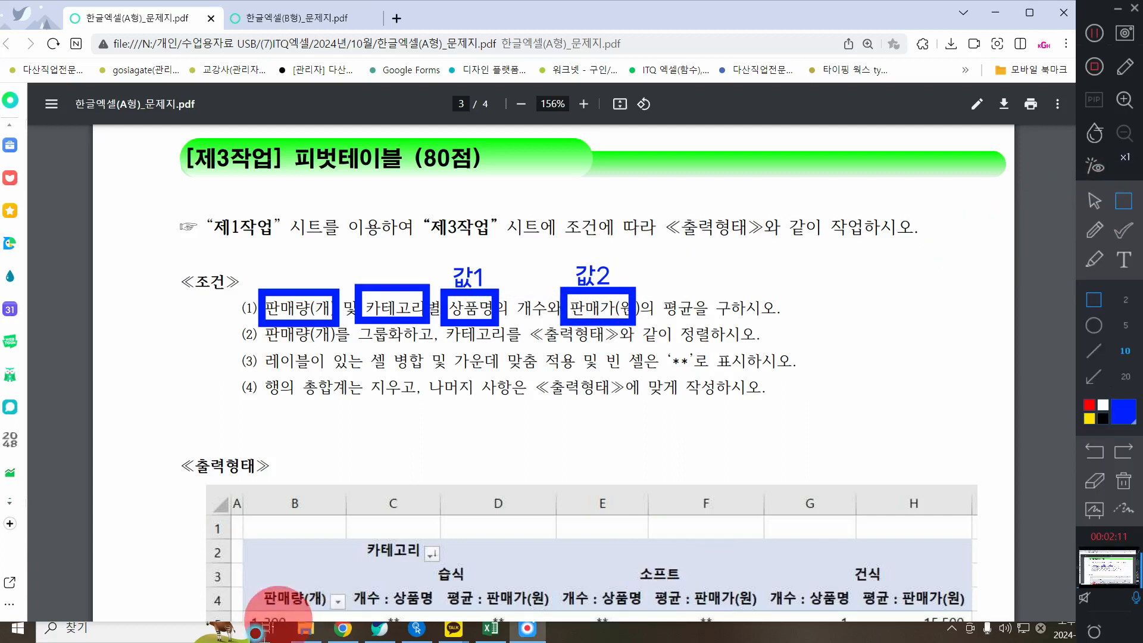
pyautogui.moveTo(241, 576); pyautogui.dragTo(357, 626)
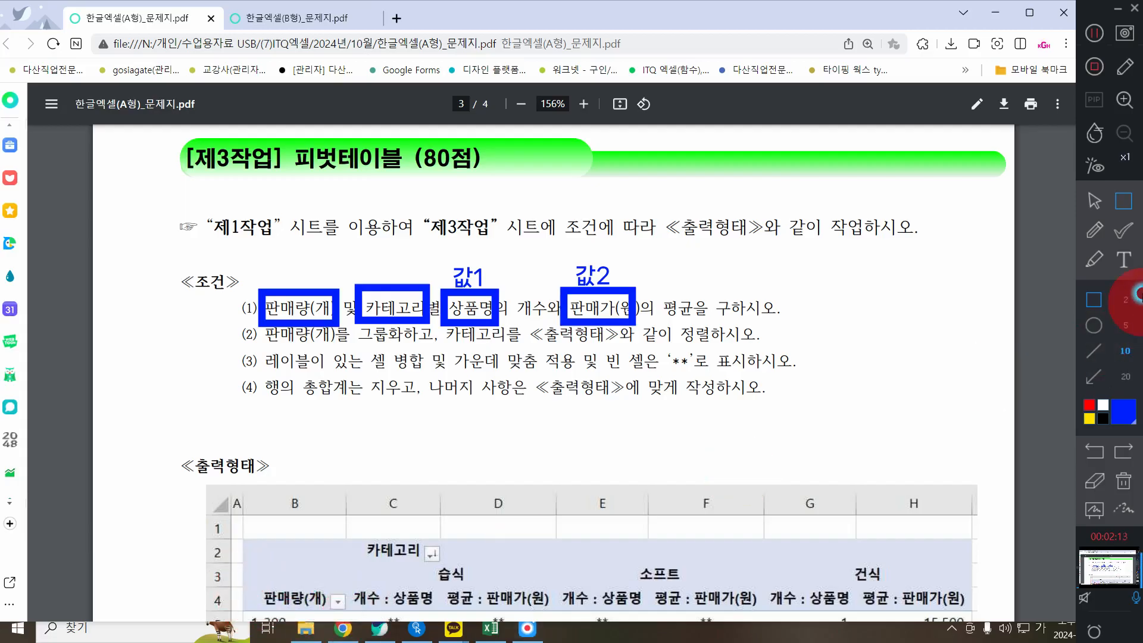
pyautogui.click(1123, 259)
pyautogui.click(281, 263)
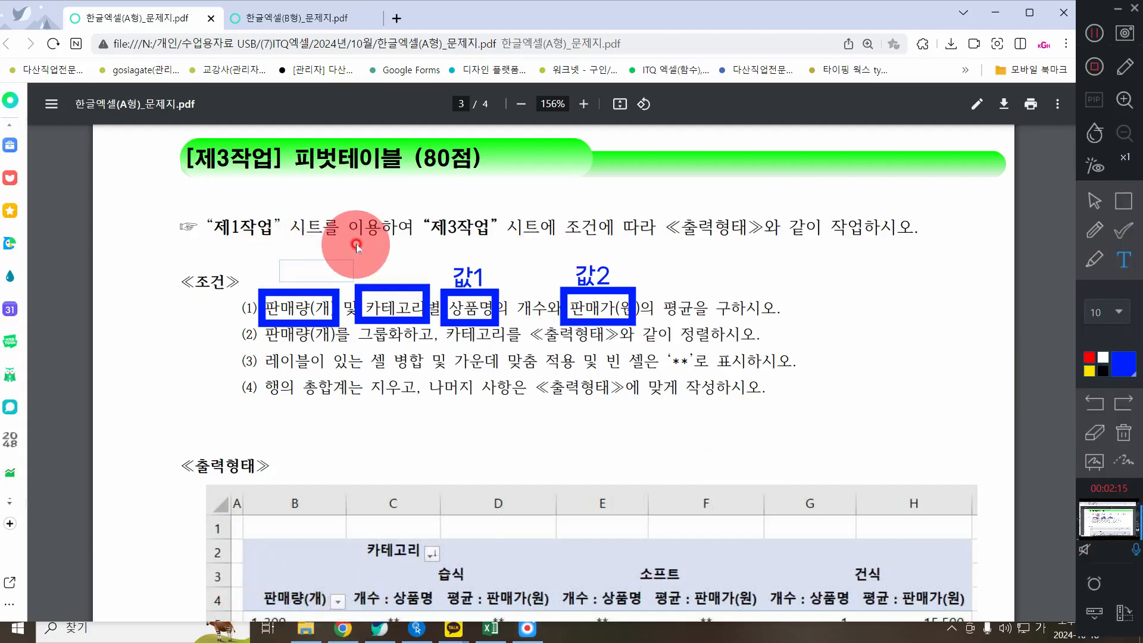
pyautogui.write('행')
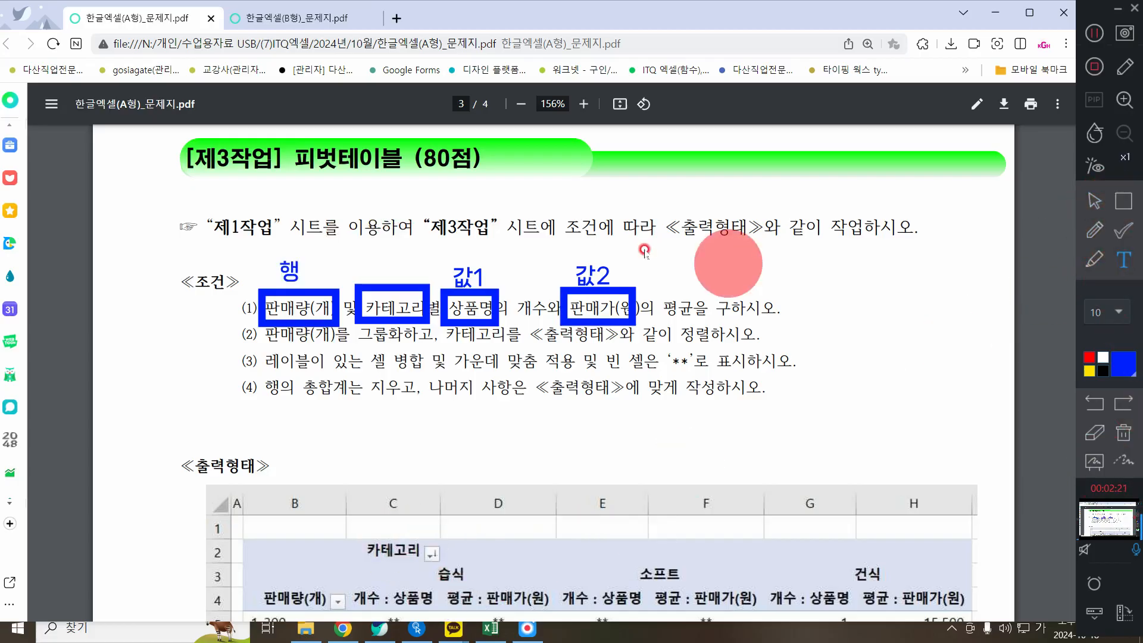
pyautogui.click(372, 255)
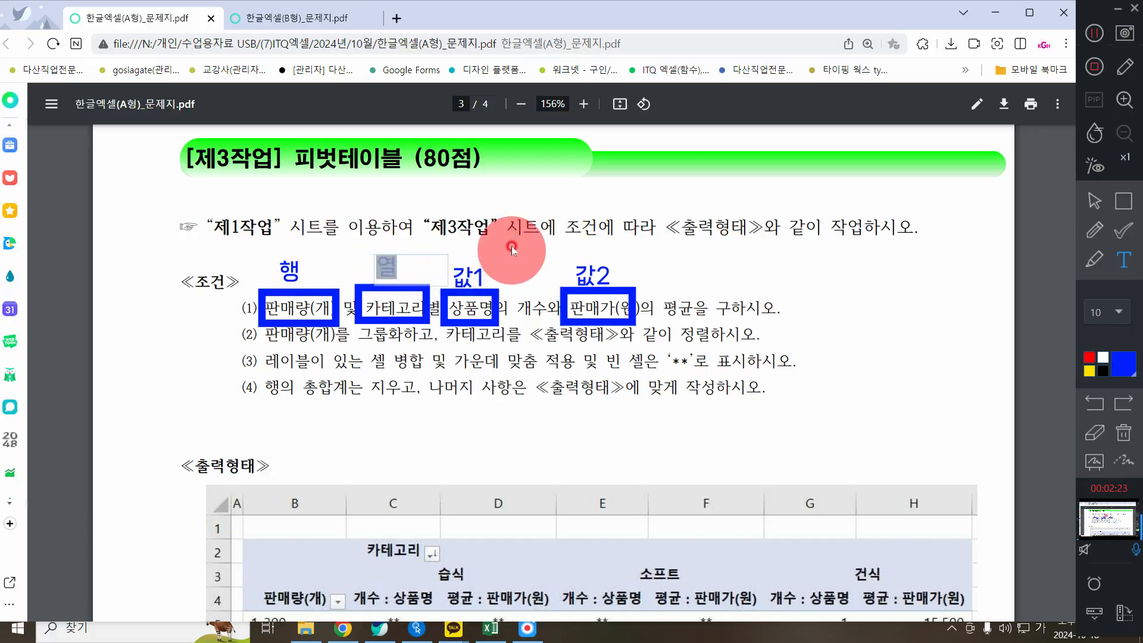
pyautogui.write('열')
pyautogui.click(722, 306)
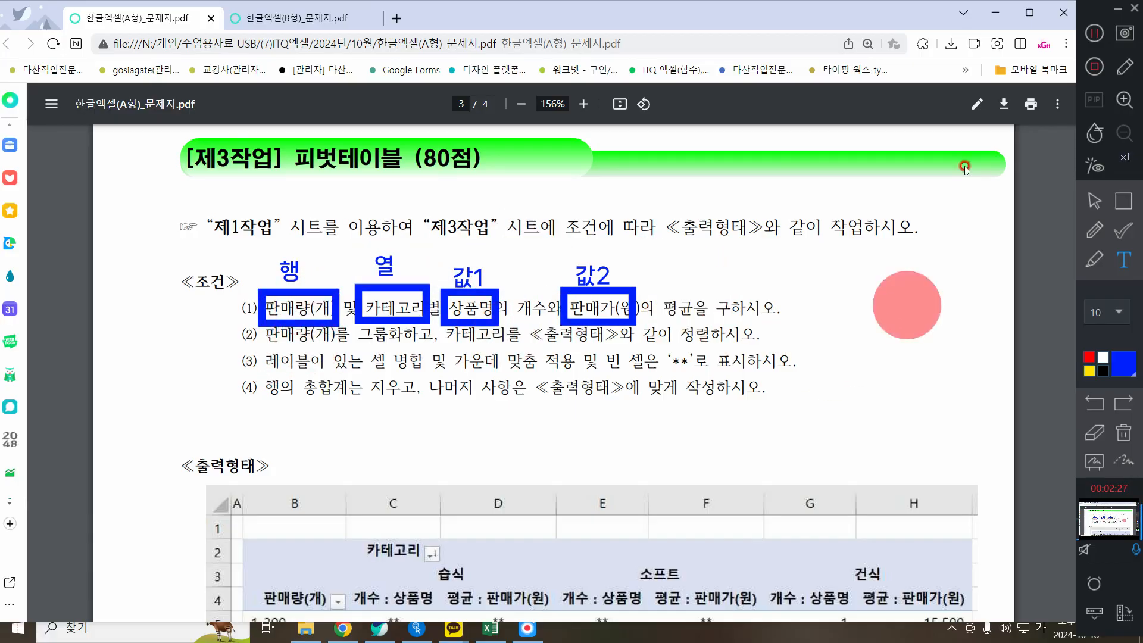
pyautogui.click(1130, 441)
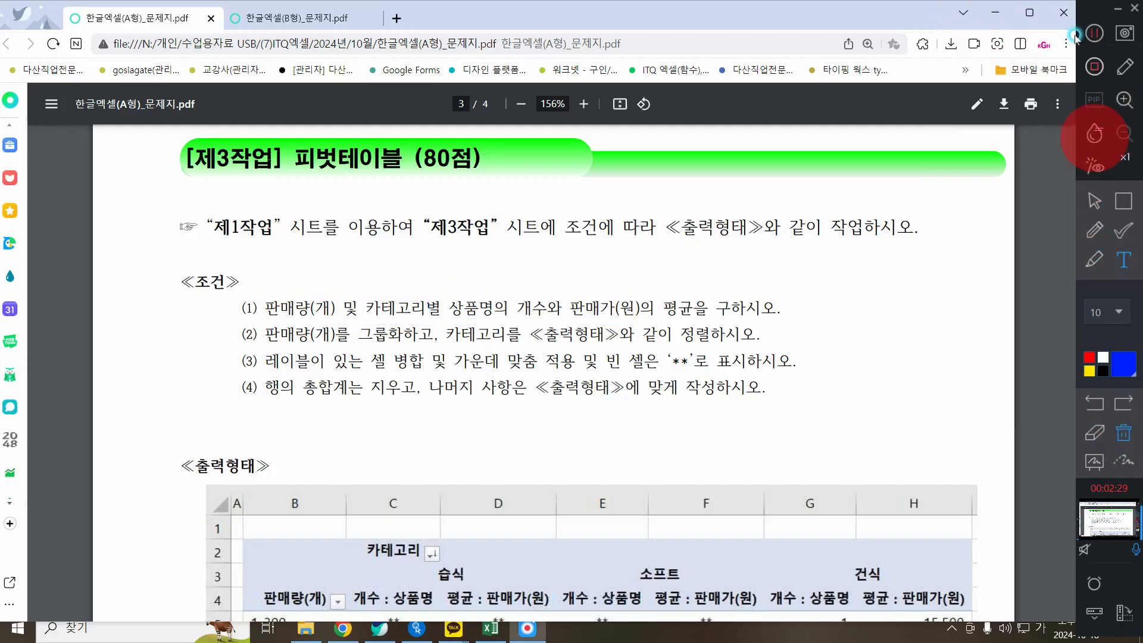
# Step: Switch back to Excel and add 판매량(개), 카테고리, 상품명 and 판매가(원) to the pivot table on the 제3작업 sheet
pyautogui.click(995, 12)
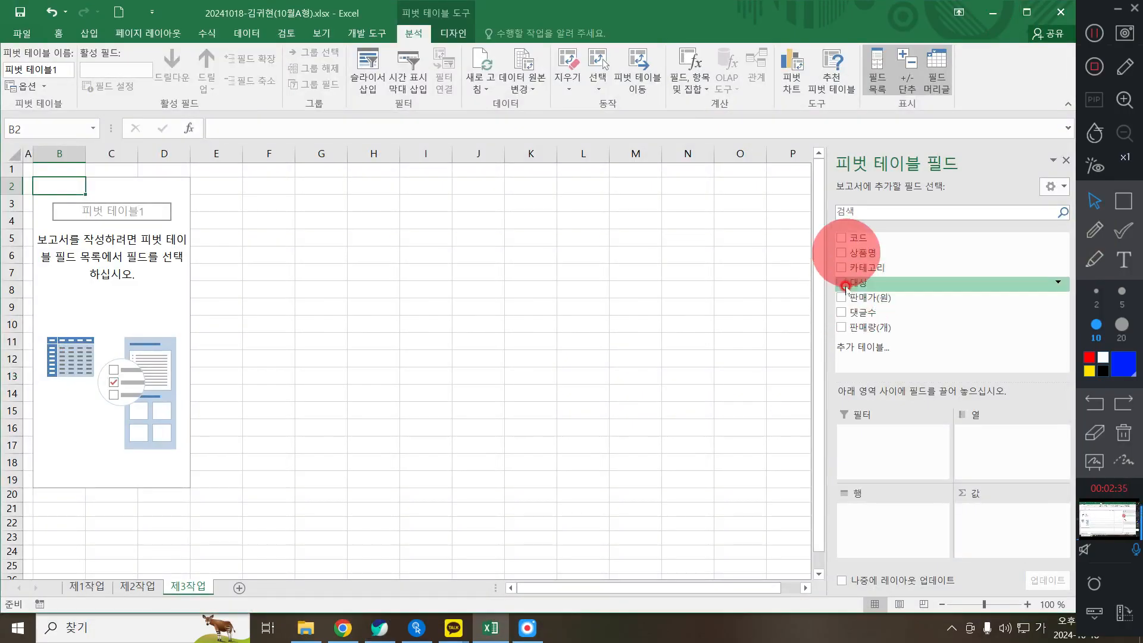
pyautogui.click(842, 328)
pyautogui.click(842, 270)
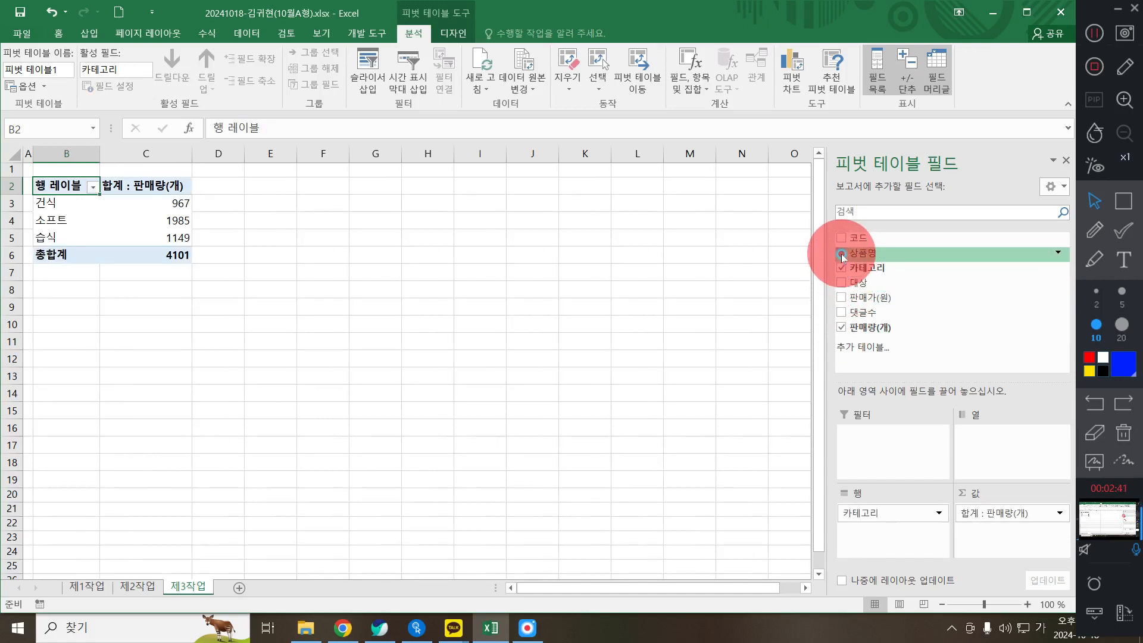
pyautogui.click(842, 253)
pyautogui.click(843, 302)
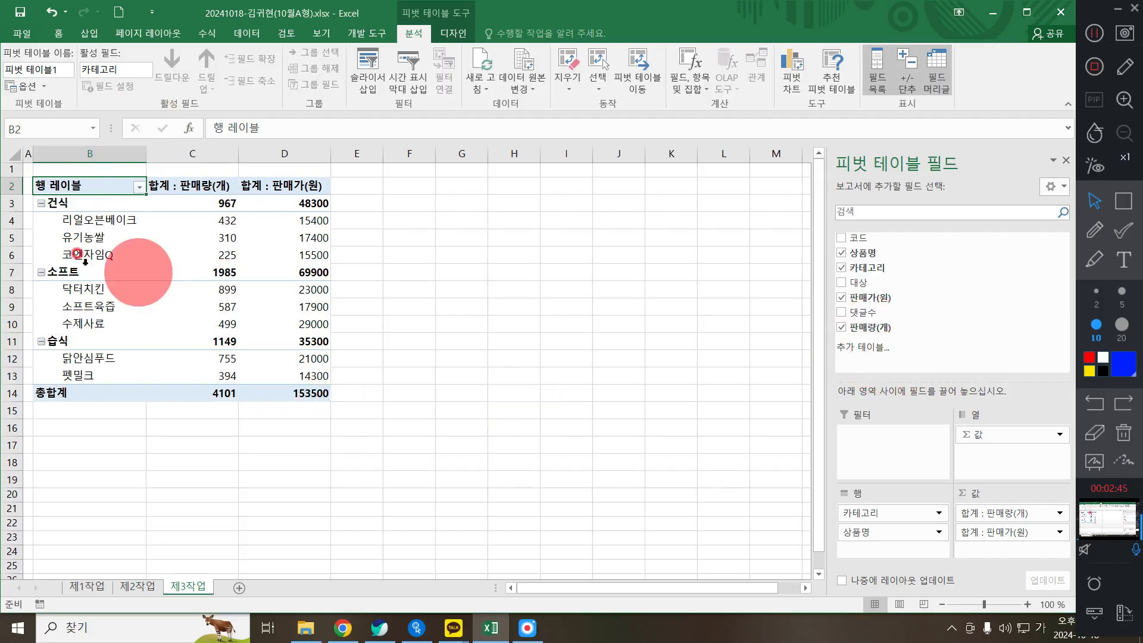
# Step: Outline the pivot table's filter, column, row and value areas with a blue rectangle, and erase it
pyautogui.click(1120, 205)
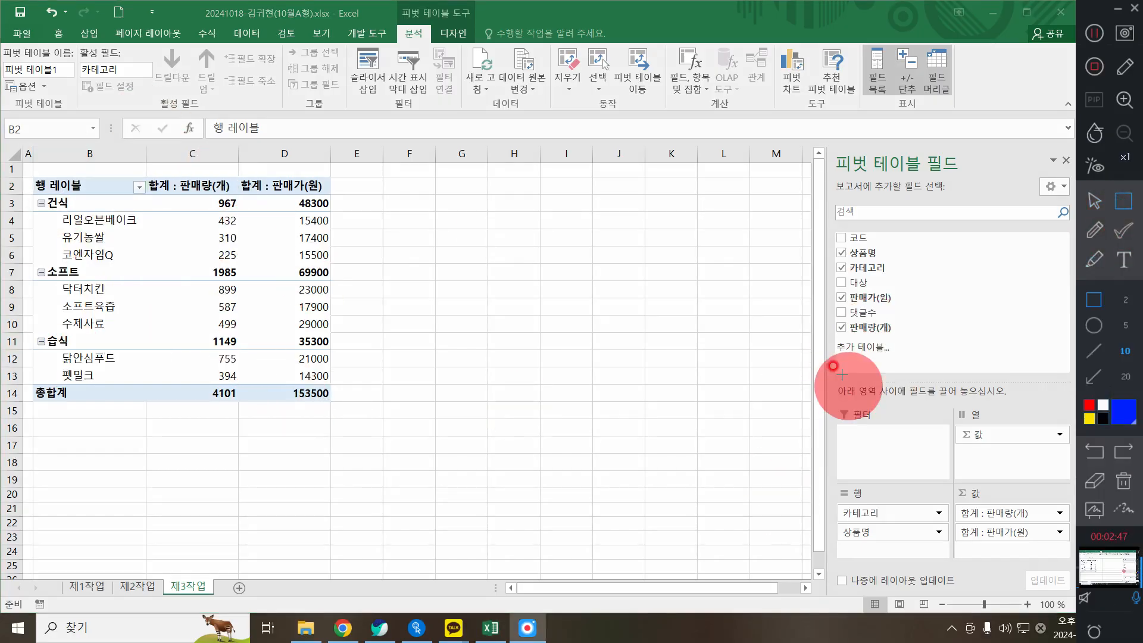
pyautogui.moveTo(826, 375); pyautogui.dragTo(1071, 569)
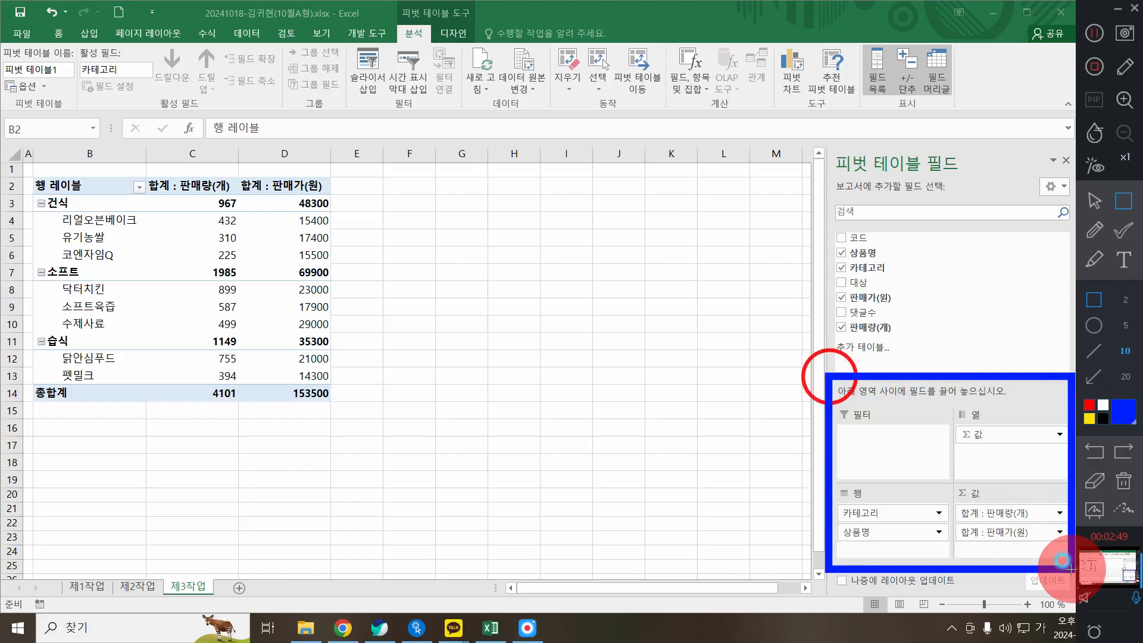
pyautogui.click(1094, 486)
pyautogui.click(1090, 204)
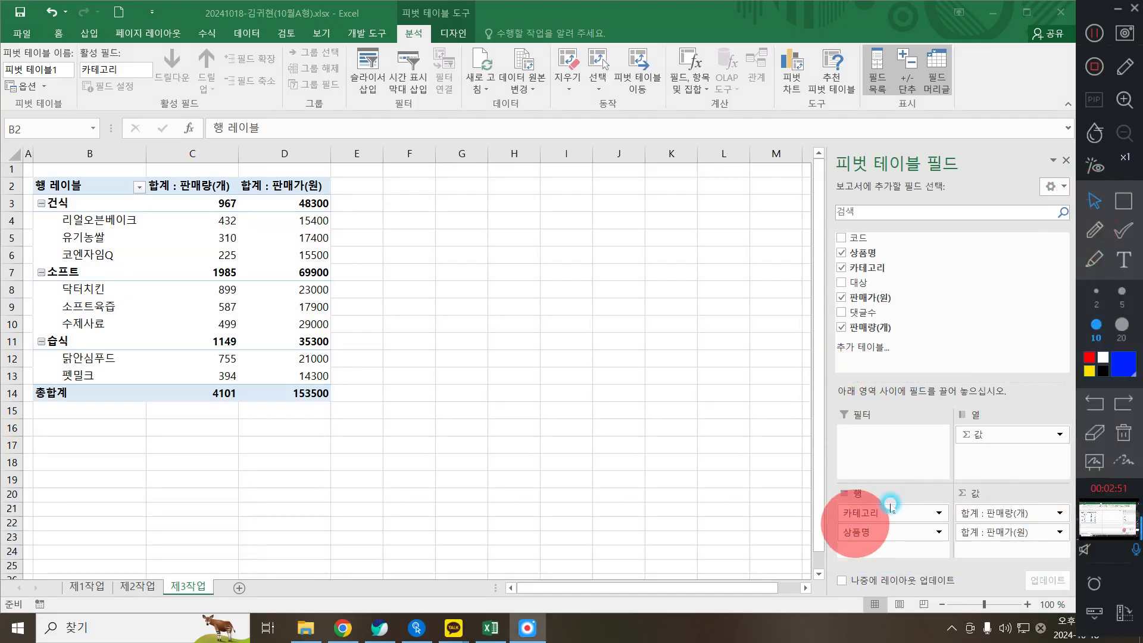
# Step: Arrange the pivot fields with 판매량(개) as rows, 카테고리 as columns, and 상품명 above 판매가(원) as values
pyautogui.click(988, 459)
pyautogui.moveTo(935, 507); pyautogui.dragTo(866, 506)
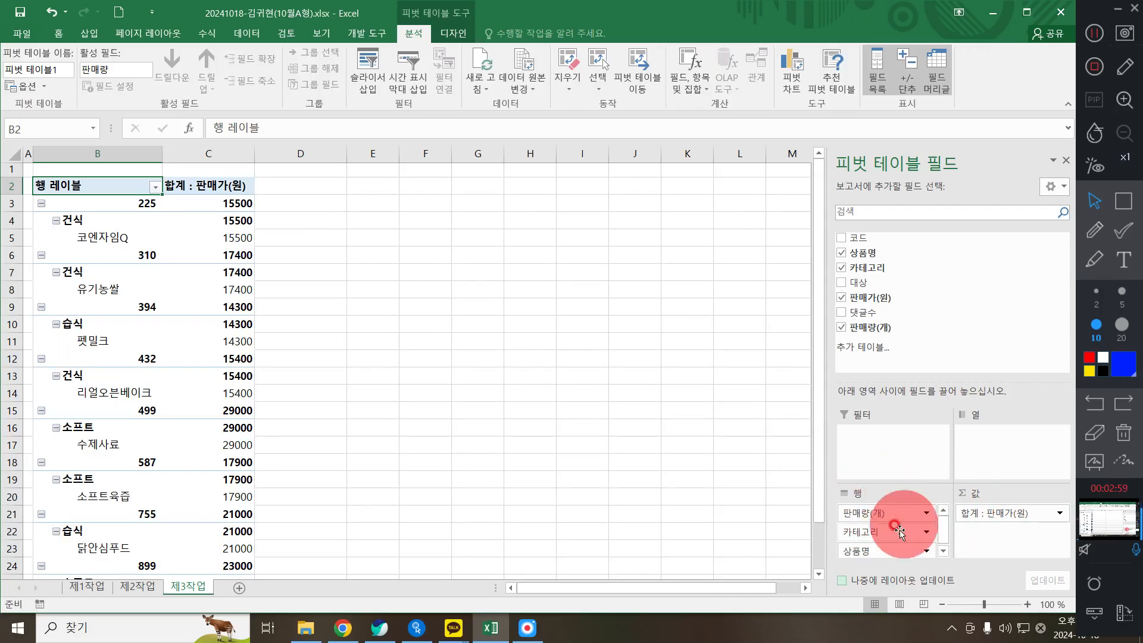
pyautogui.moveTo(901, 535); pyautogui.dragTo(970, 449)
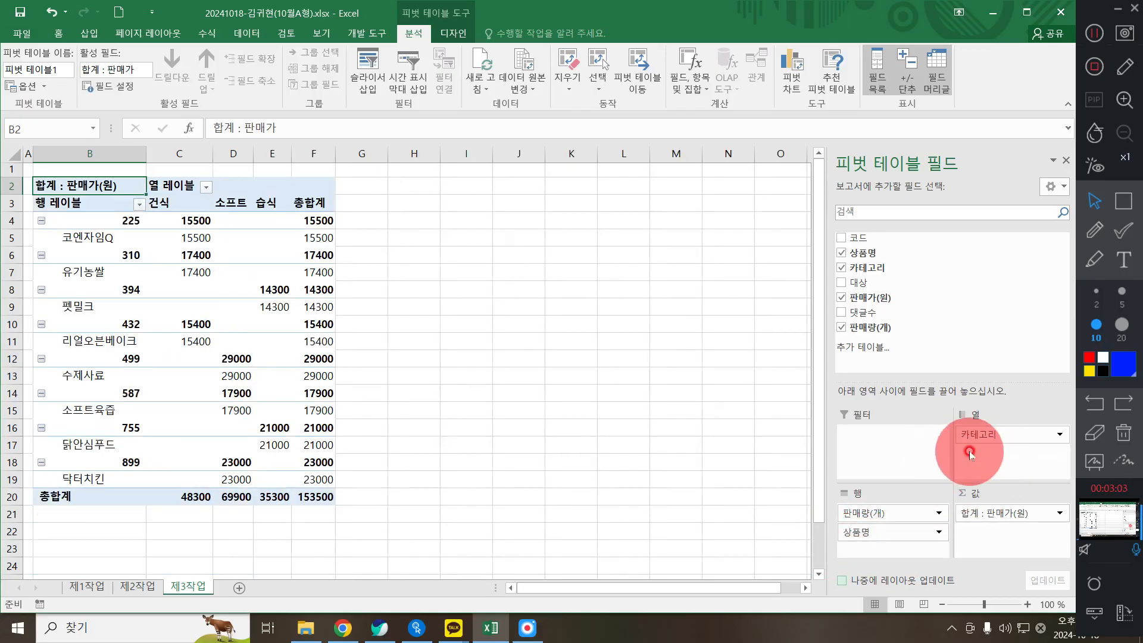
pyautogui.moveTo(869, 533); pyautogui.dragTo(1003, 527)
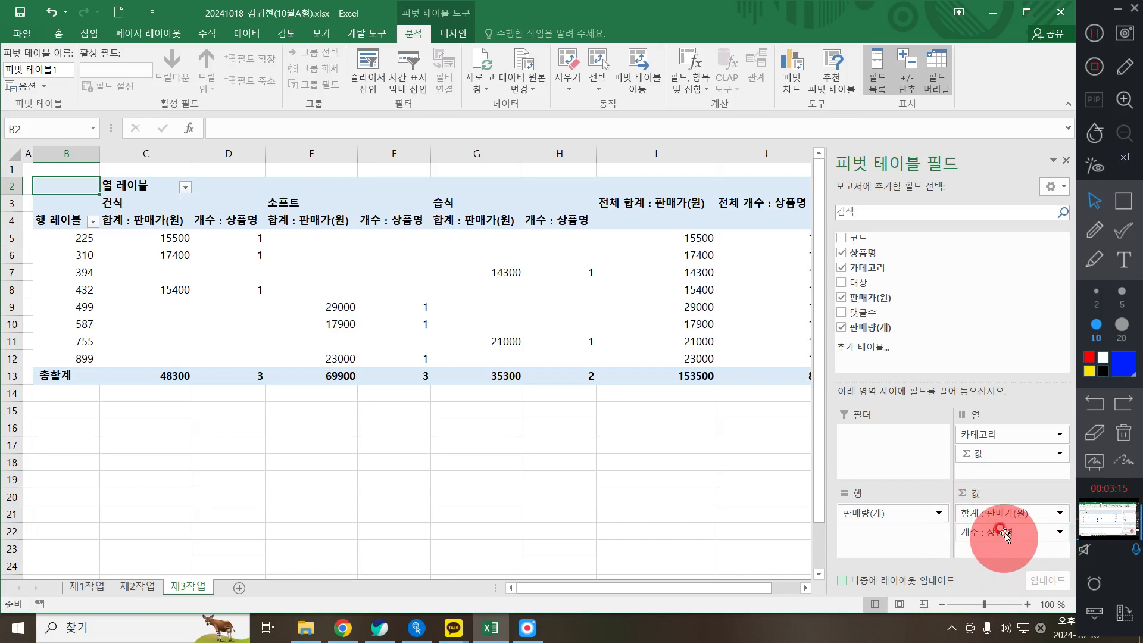
pyautogui.moveTo(1005, 535); pyautogui.dragTo(1018, 513)
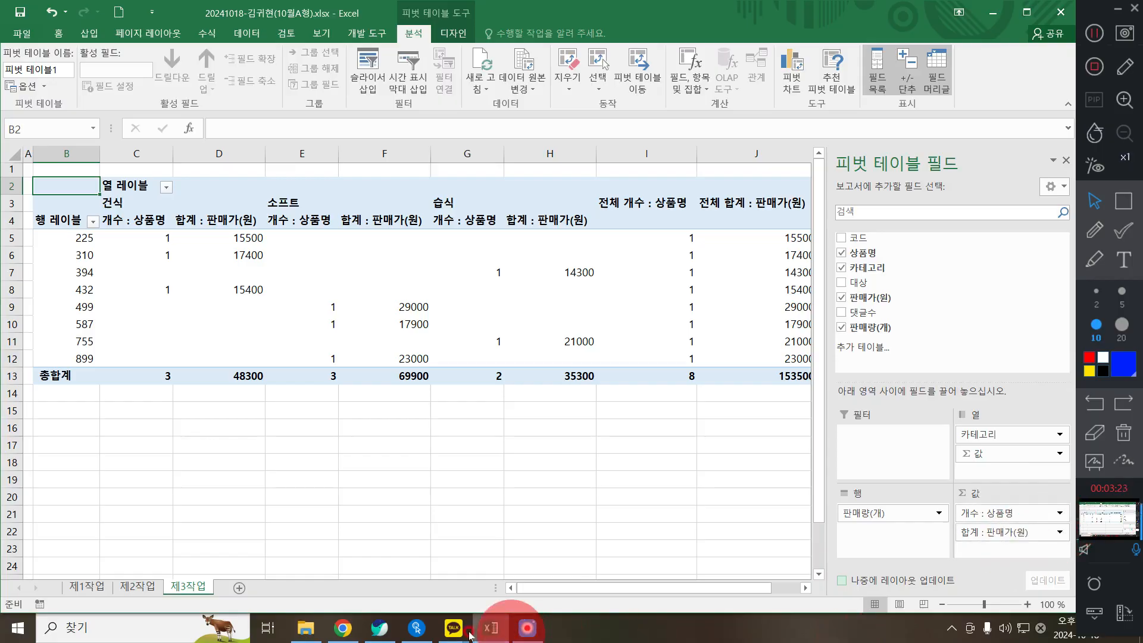
# Step: Switch to the exam sheet in the browser and outline 판매가(원)의 평균 in condition (1) with a blue rectangle
pyautogui.click(381, 628)
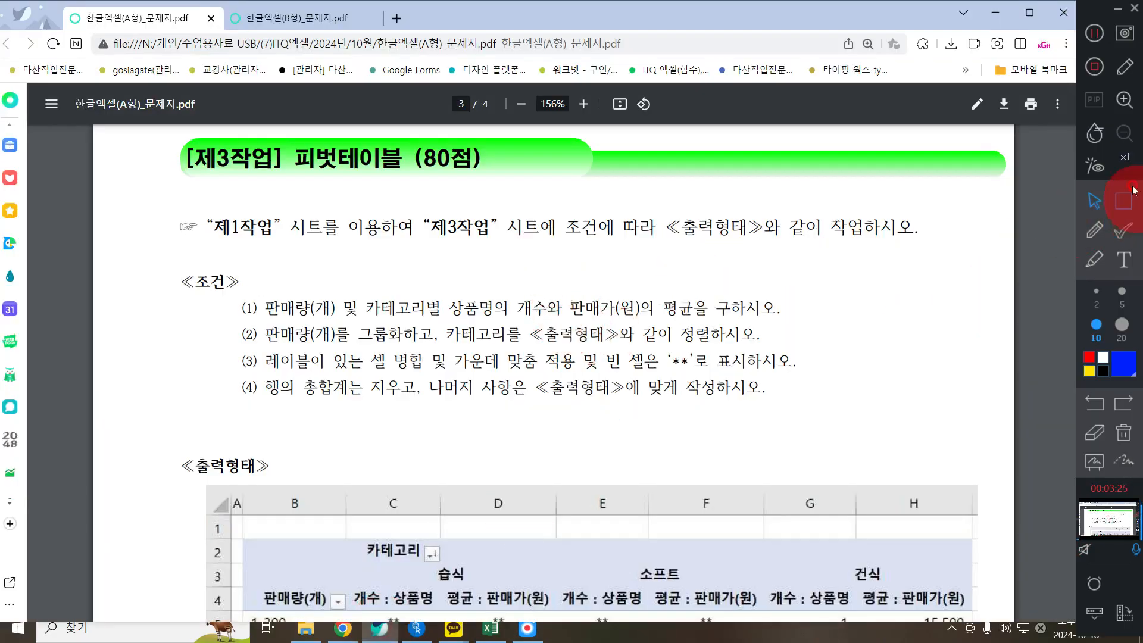
pyautogui.click(1131, 194)
pyautogui.moveTo(569, 291); pyautogui.dragTo(705, 324)
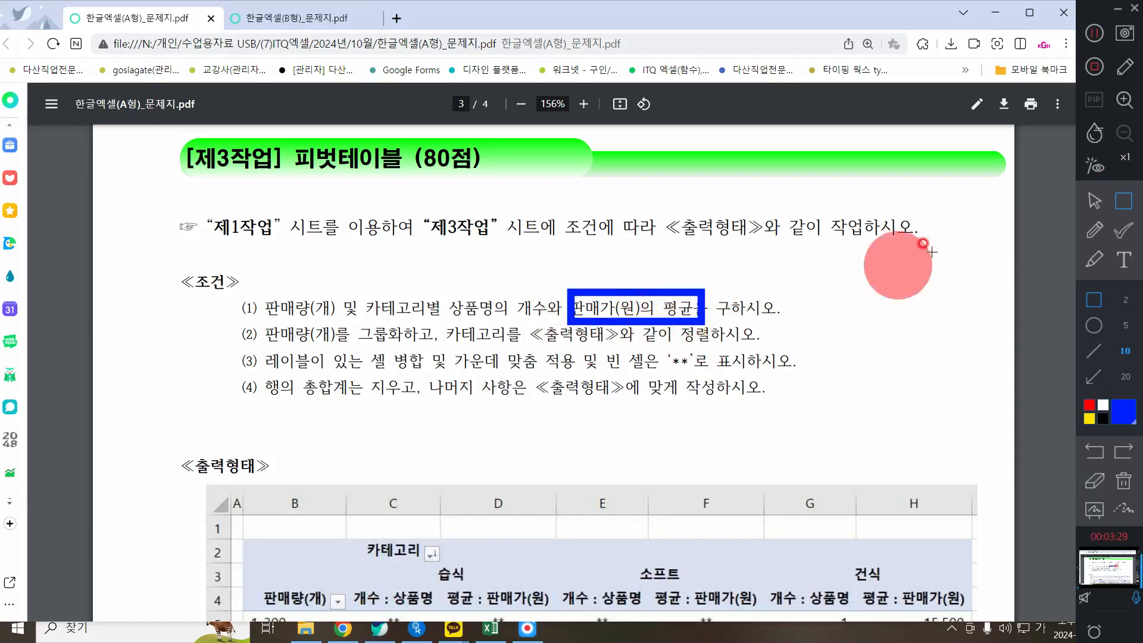
pyautogui.click(1095, 201)
# Step: Return to Excel and summarize the 판매가(원) value field by 평균 with the custom name "평균 : 판매가(원)"
pyautogui.click(992, 10)
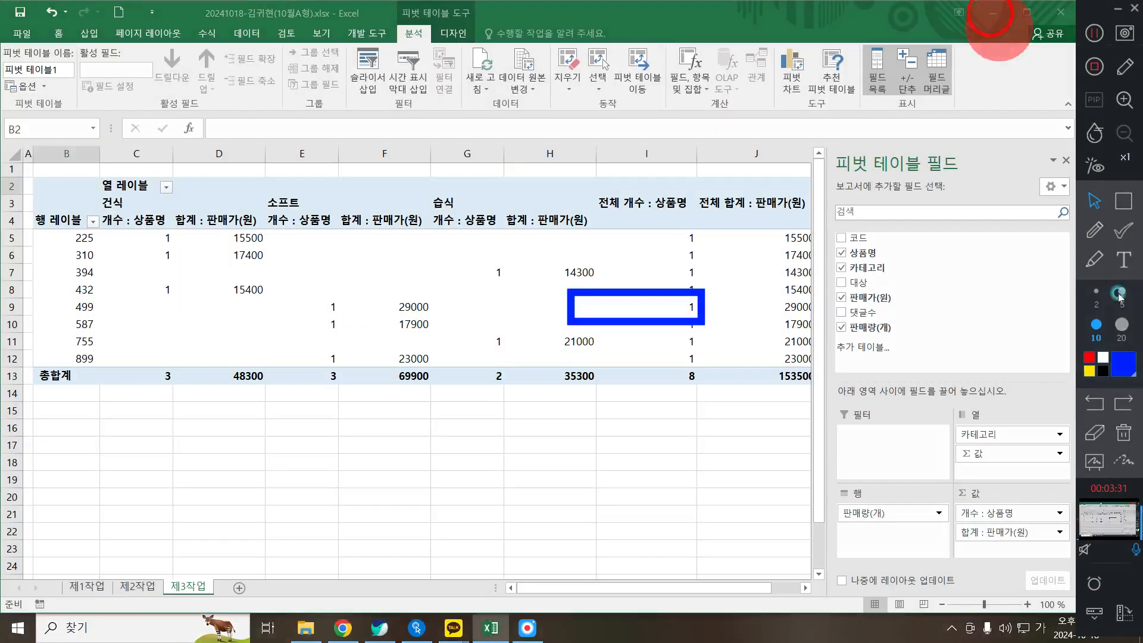
pyautogui.click(990, 536)
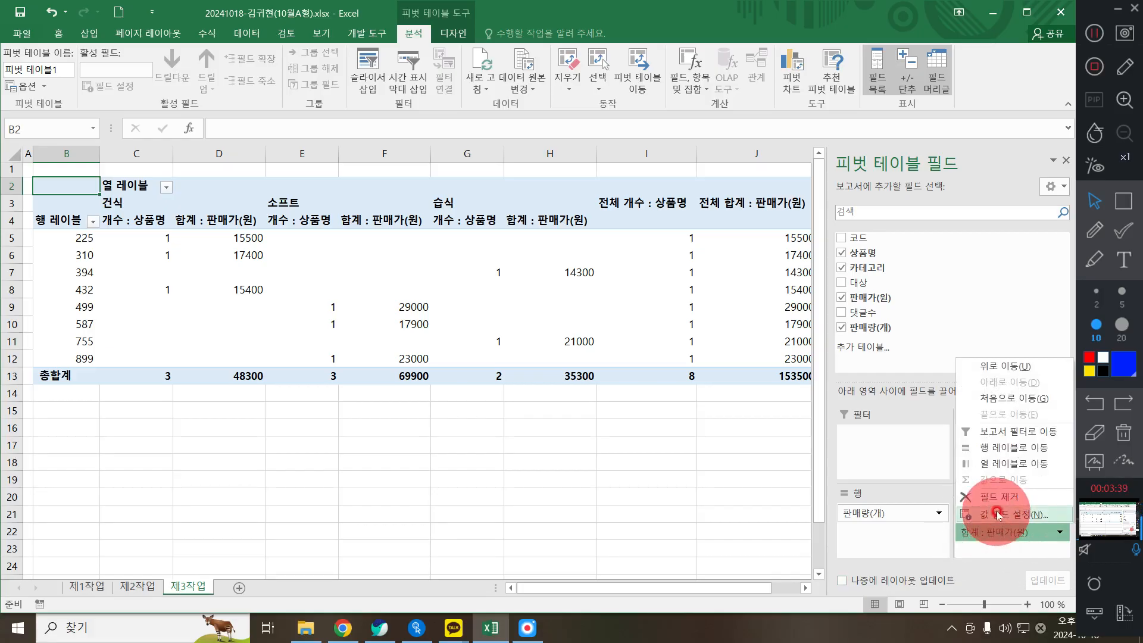
pyautogui.click(998, 516)
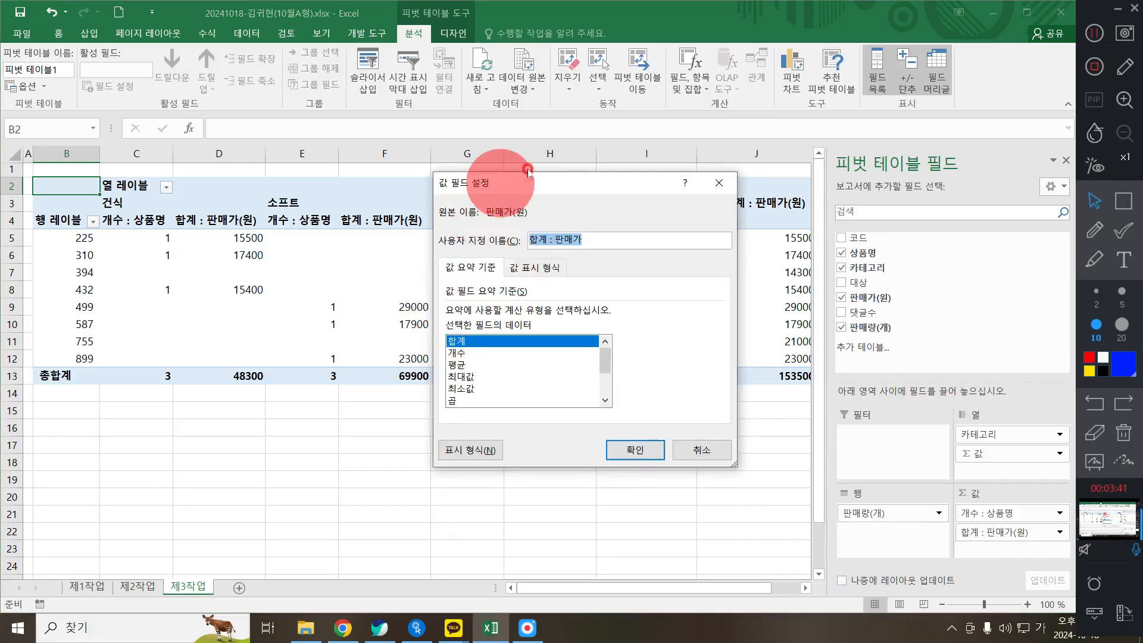
pyautogui.click(472, 364)
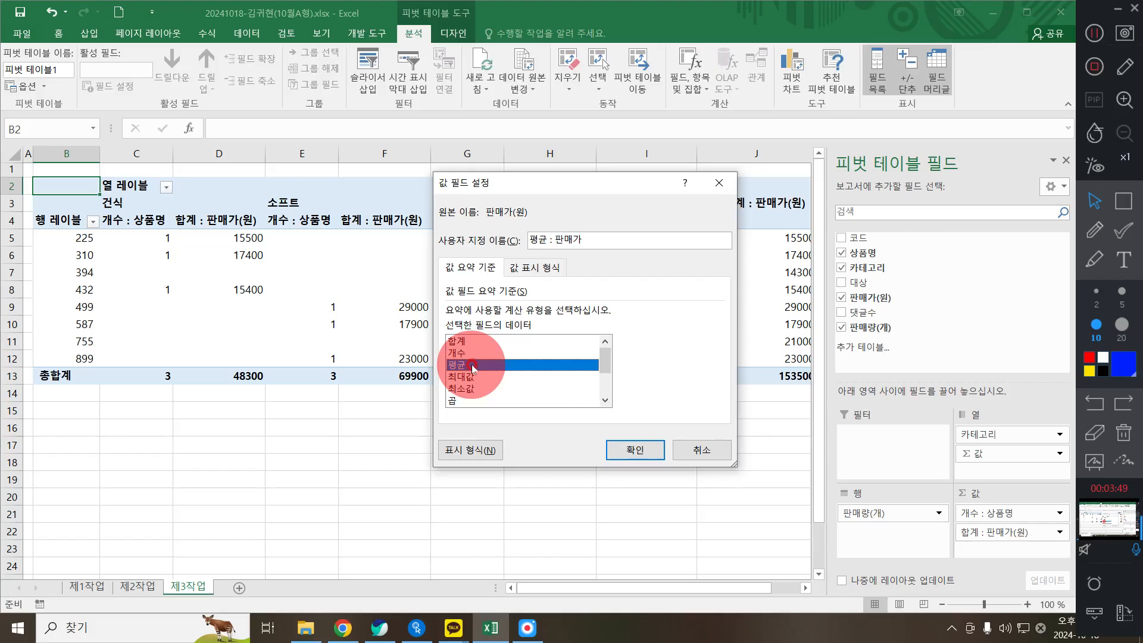
pyautogui.click(589, 237)
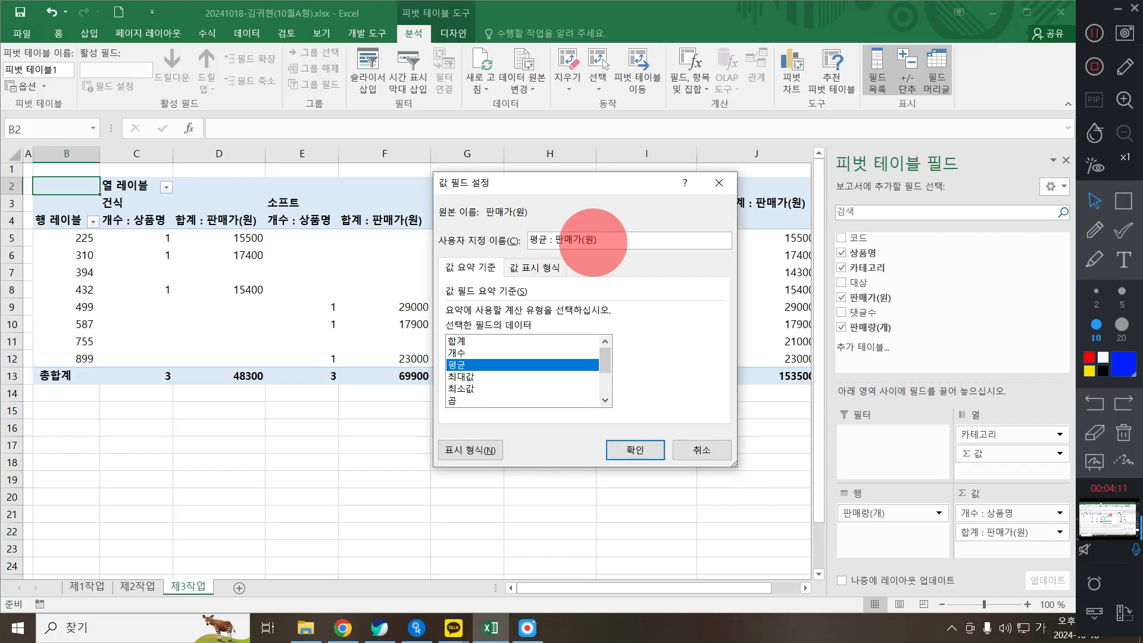
pyautogui.click(623, 452)
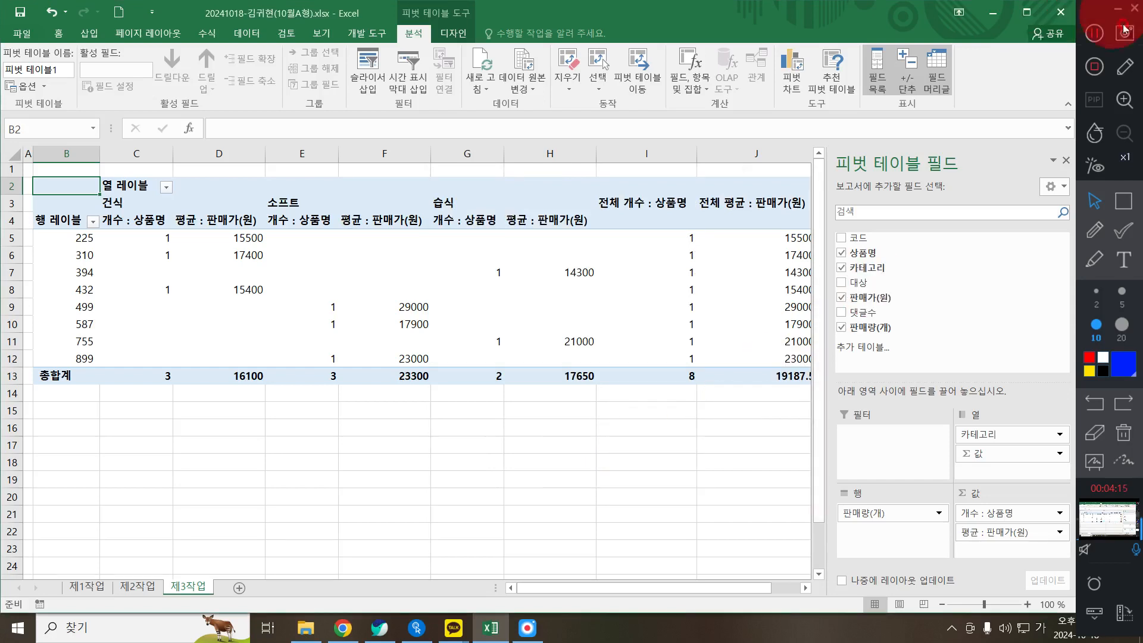
# Step: Switch to the exam sheet, highlight 판매량(개)를 그룹화하고 in condition (2), and mark its end with a blue pen stroke
pyautogui.click(1124, 200)
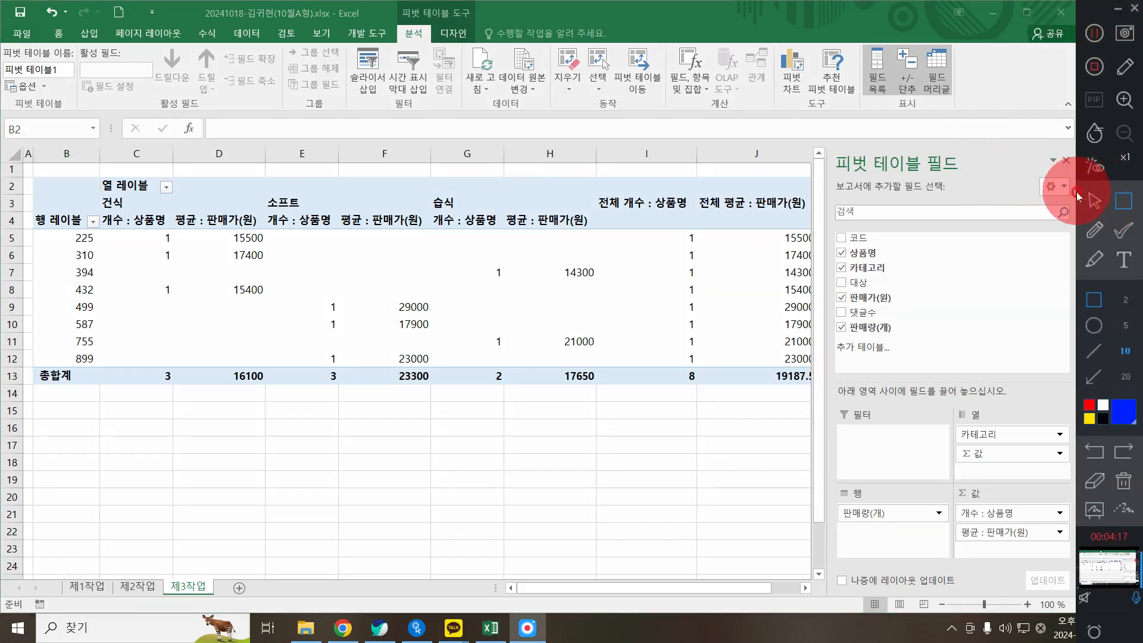
pyautogui.click(1095, 200)
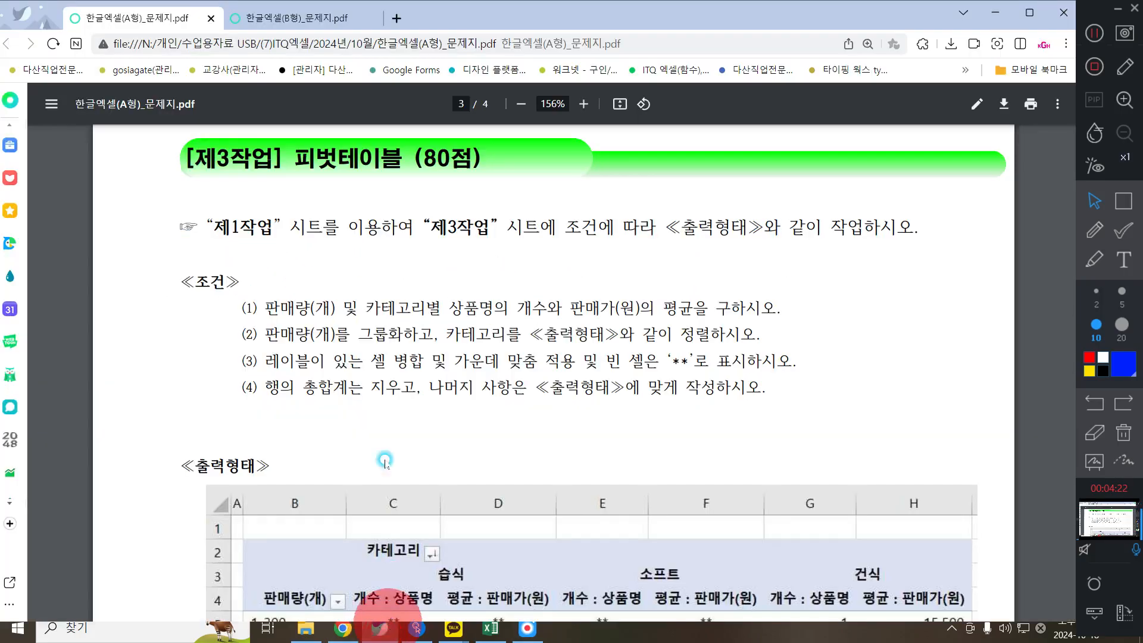
pyautogui.click(380, 628)
pyautogui.moveTo(275, 333)
pyautogui.mouseDown()
pyautogui.moveTo(441, 327)
pyautogui.moveTo(425, 352)
pyautogui.mouseUp()
pyautogui.click(1095, 230)
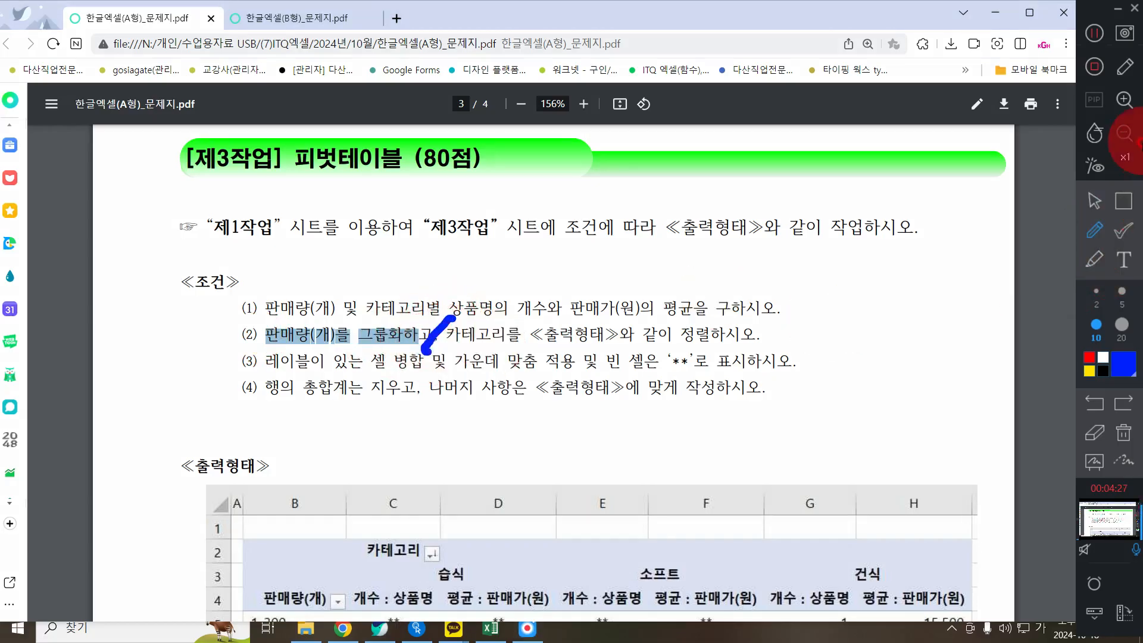
pyautogui.click(1095, 200)
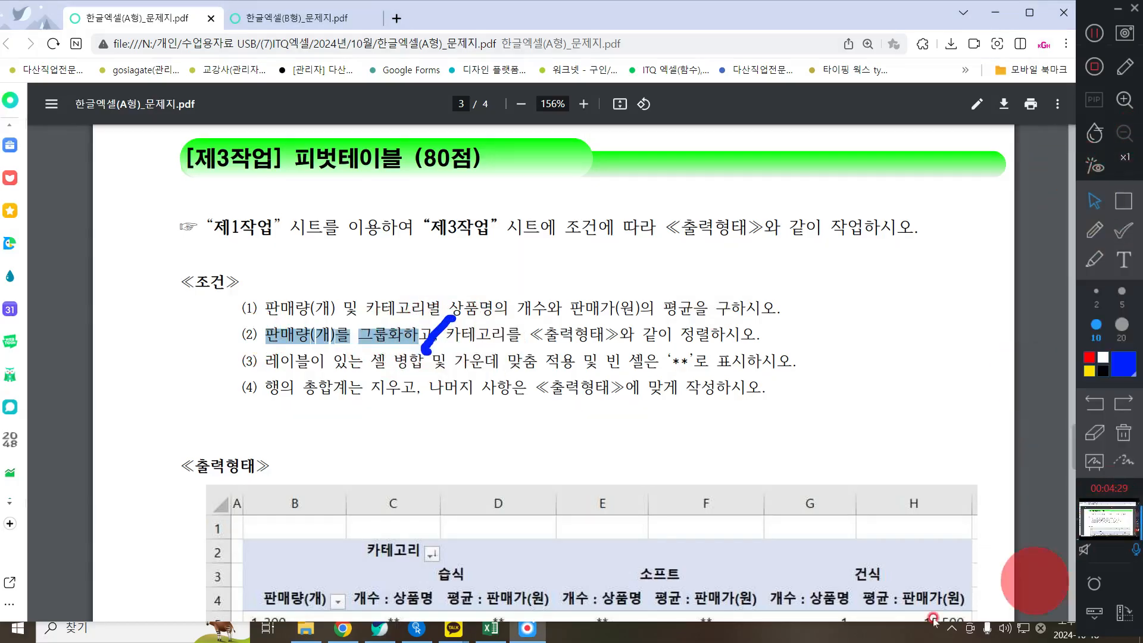
# Step: Back in Excel, rename the row label header as "판매량(개)" and the column label header as "카테고리", and clear the pen mark
pyautogui.click(498, 634)
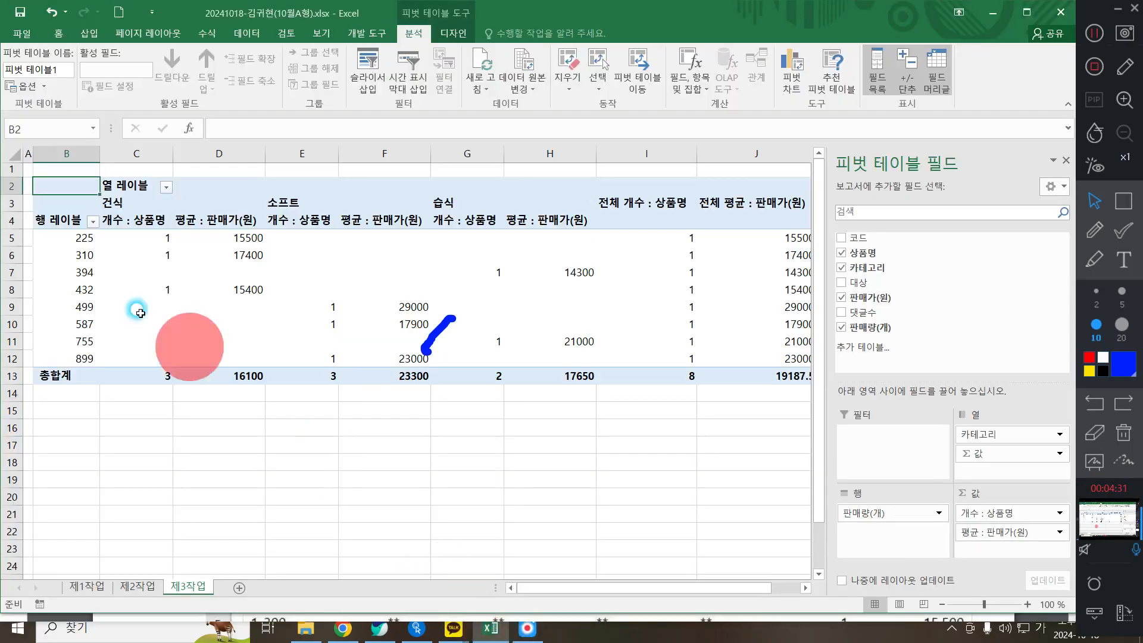
pyautogui.click(56, 290)
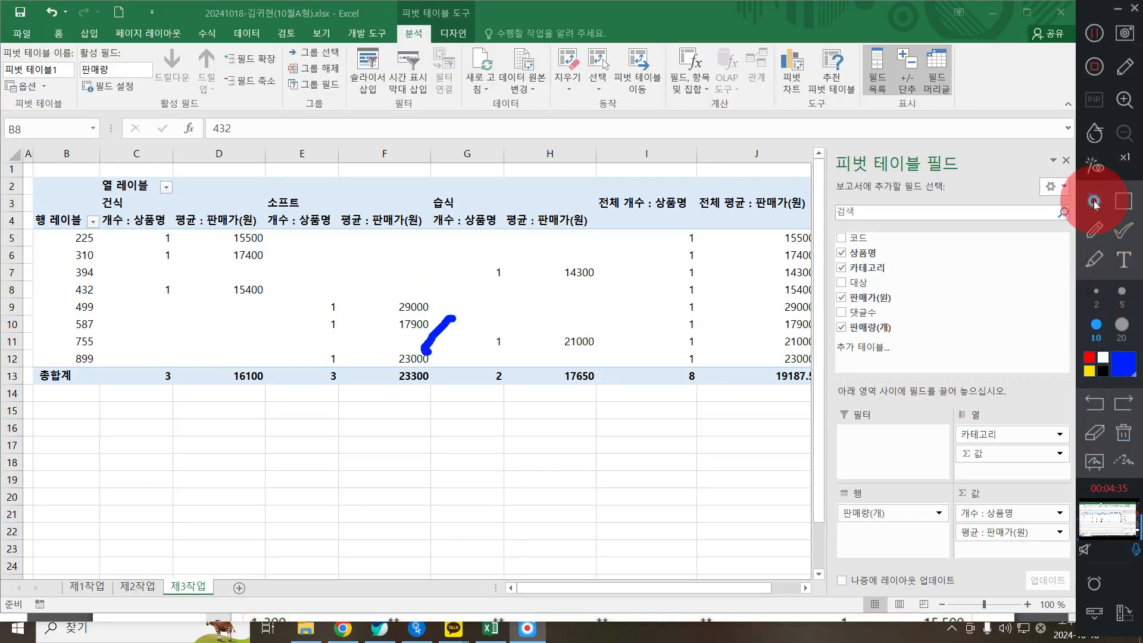
pyautogui.click(59, 216)
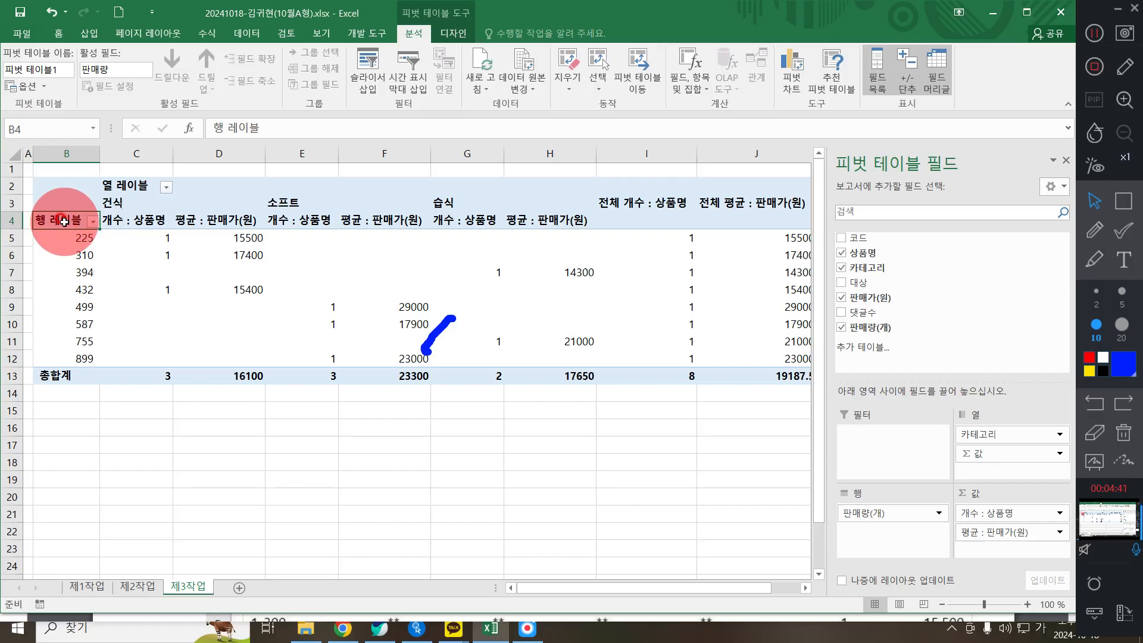
pyautogui.write('판매량(개')
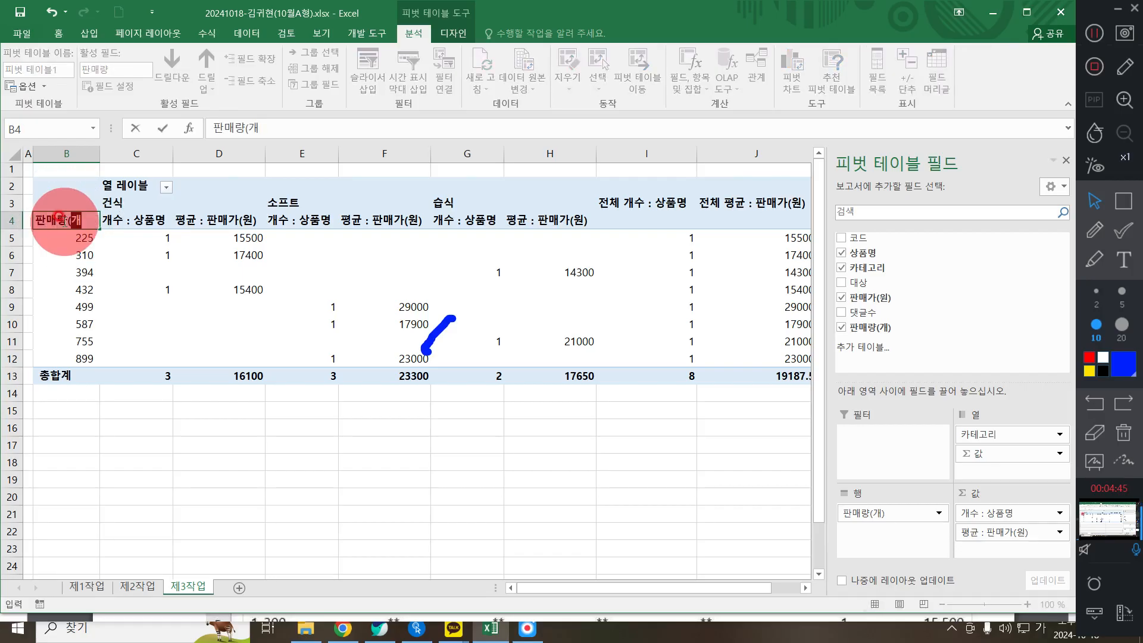
pyautogui.press('Return')
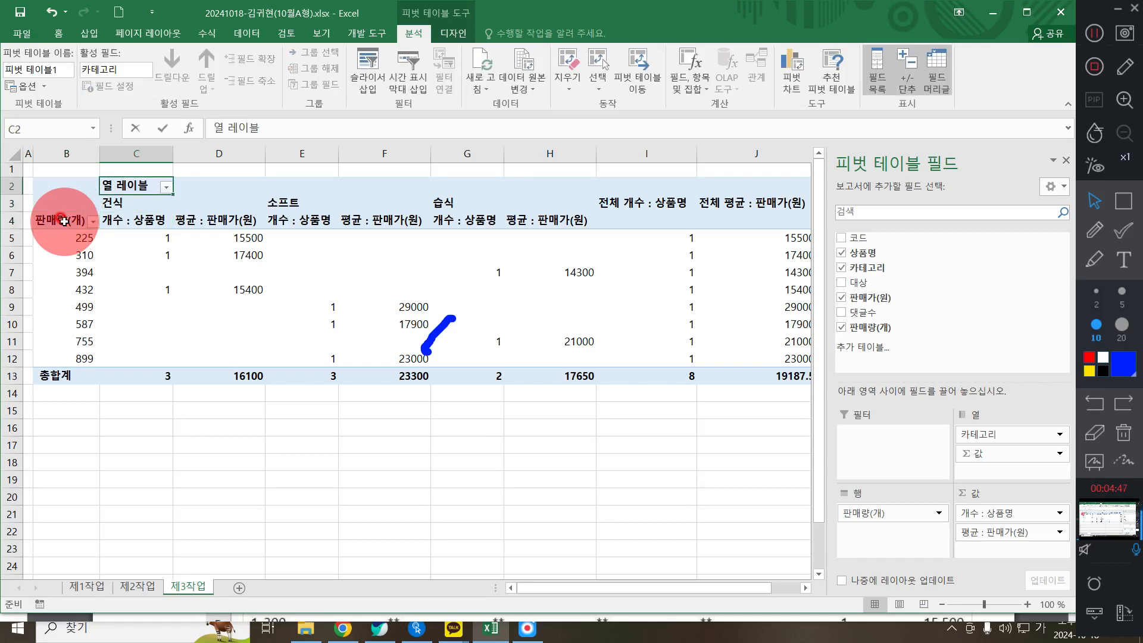
pyautogui.write('카테고리')
pyautogui.press('Return')
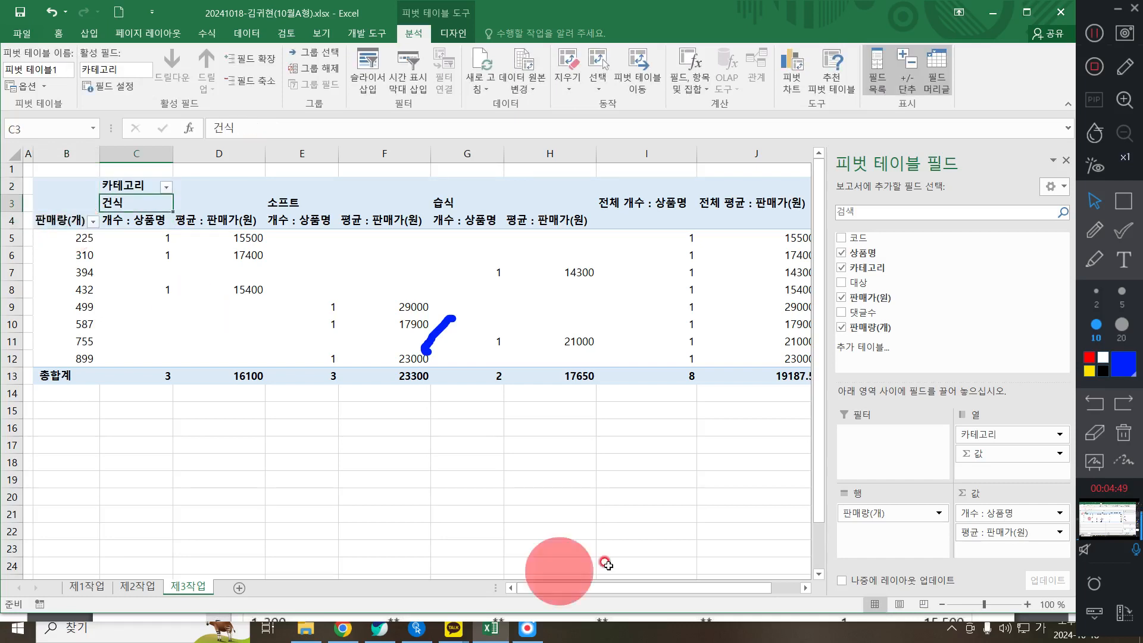
pyautogui.click(1122, 434)
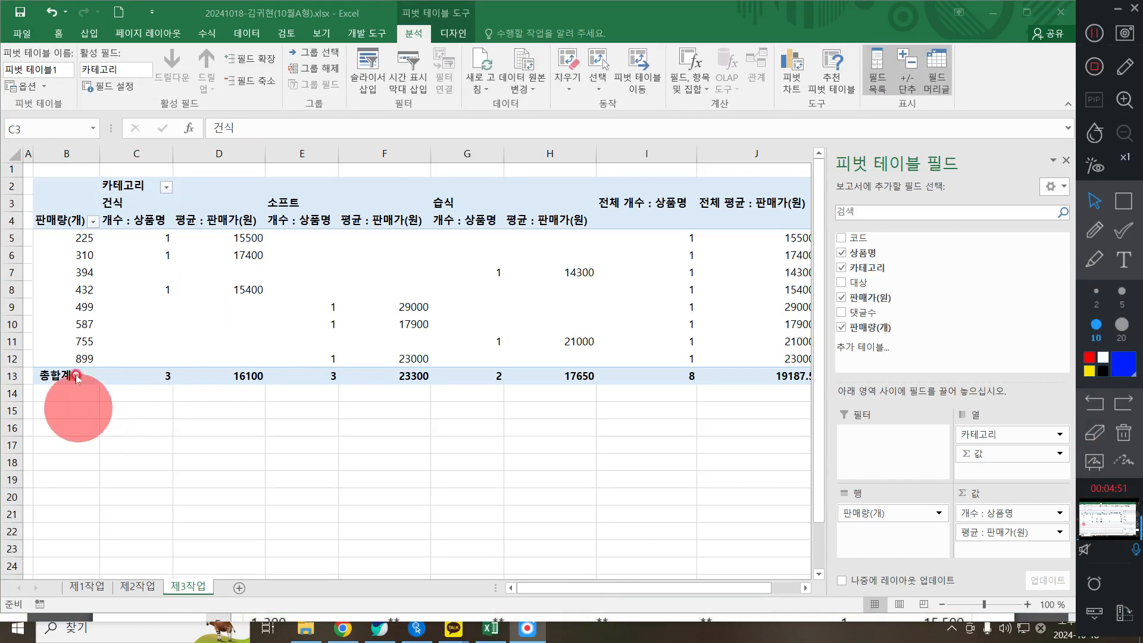
pyautogui.click(56, 220)
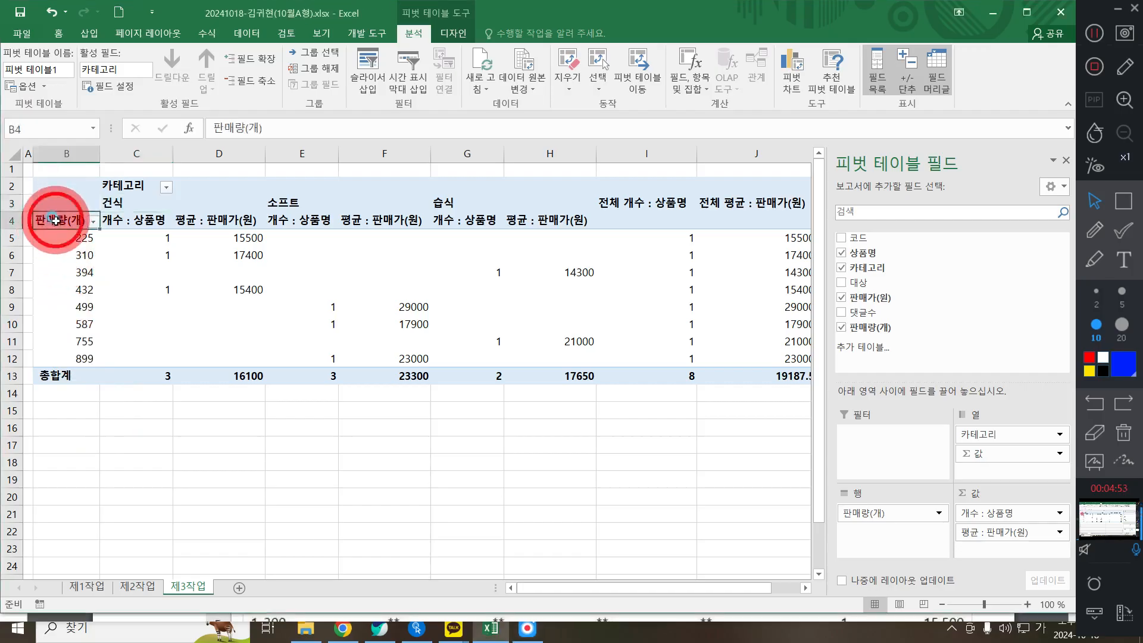
pyautogui.click(119, 184)
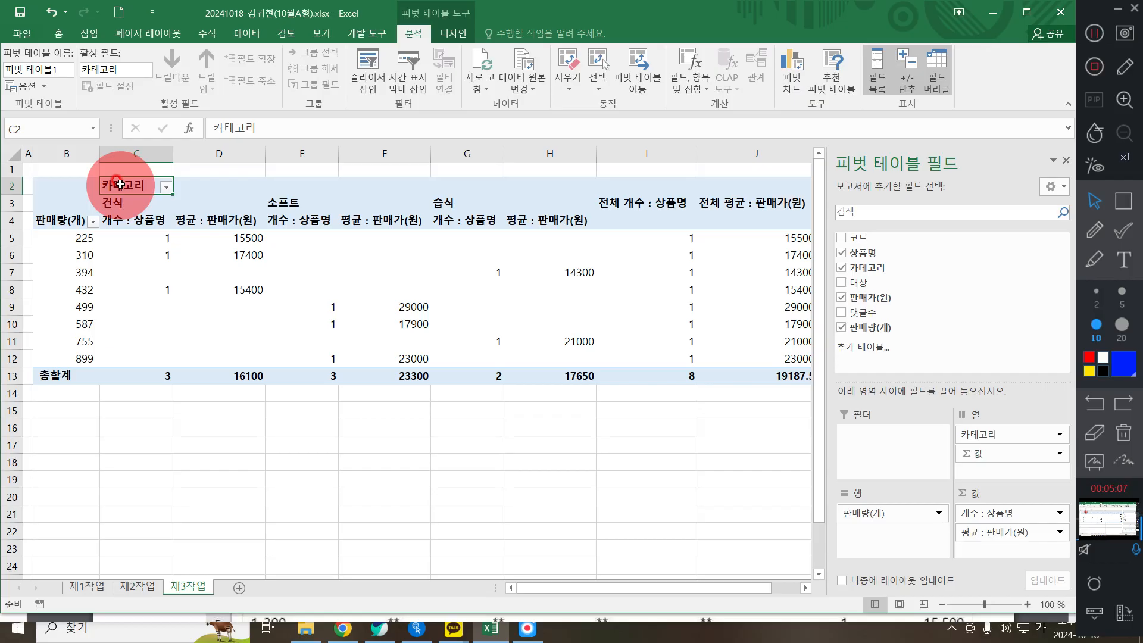
# Step: Group the 판매량(개) row values in the pivot table with 시작 1, 끝 900 and 단위 300
pyautogui.click(67, 290)
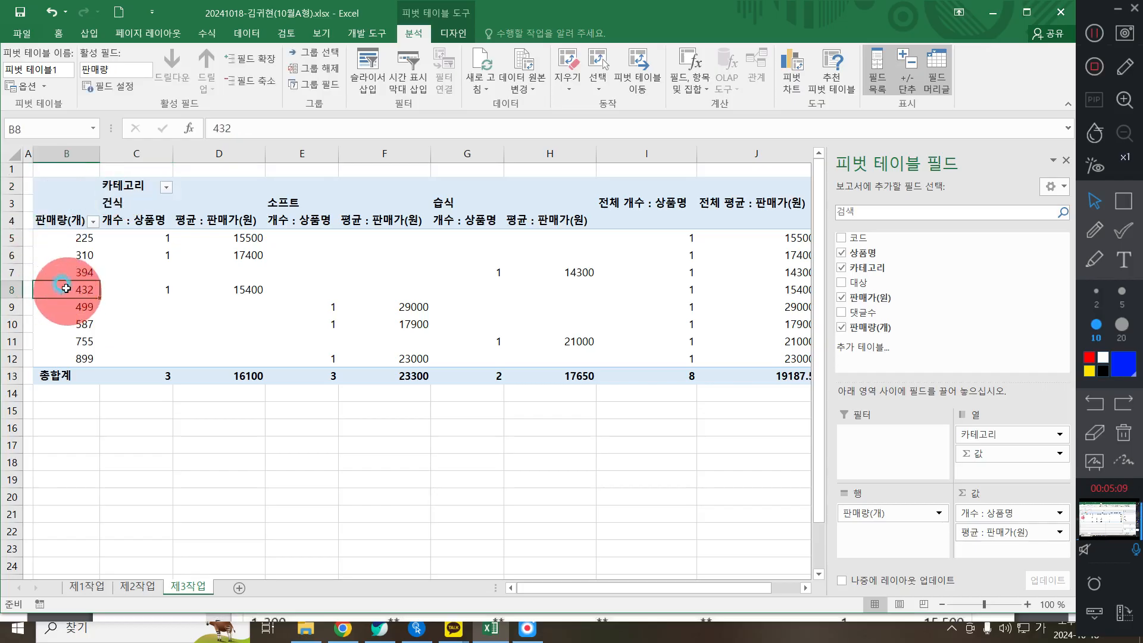
pyautogui.rightClick(66, 290)
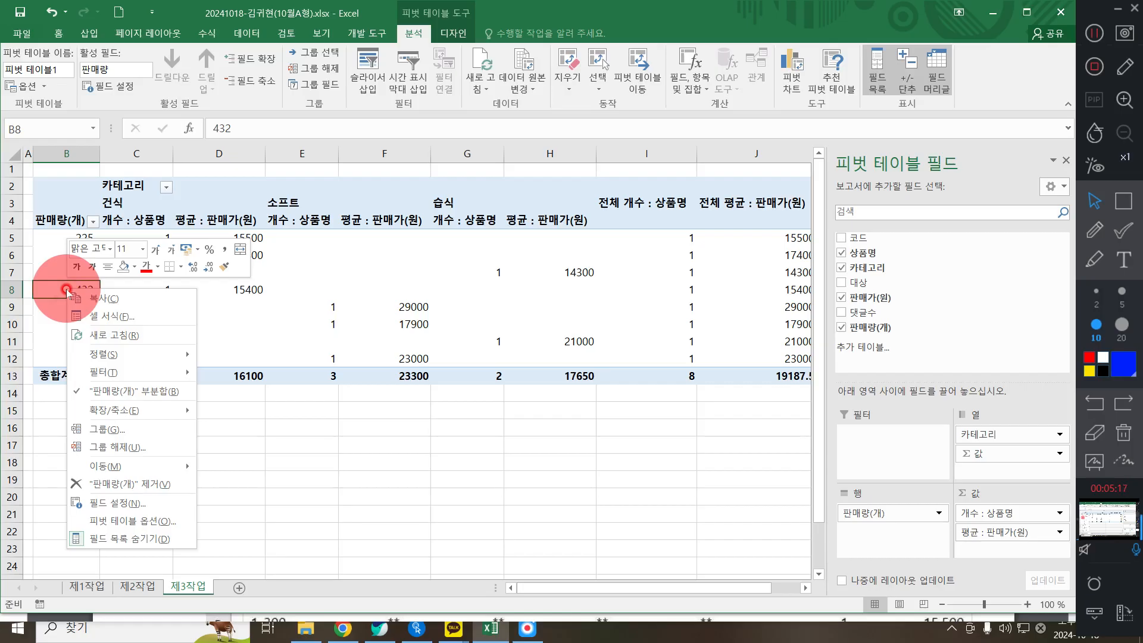
pyautogui.click(122, 428)
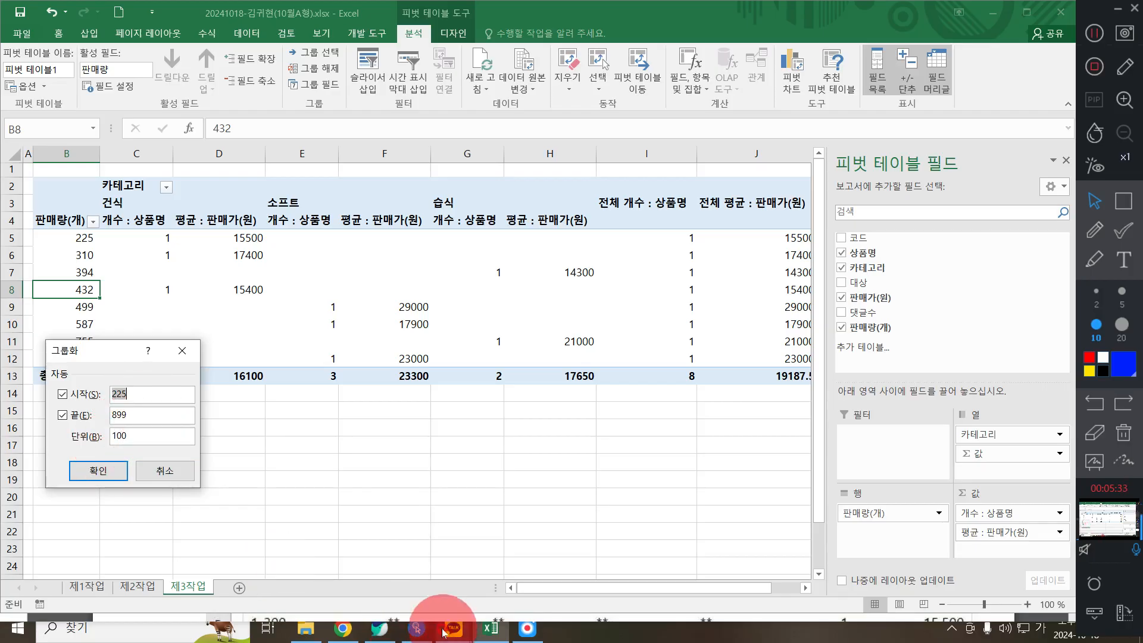
pyautogui.write('1')
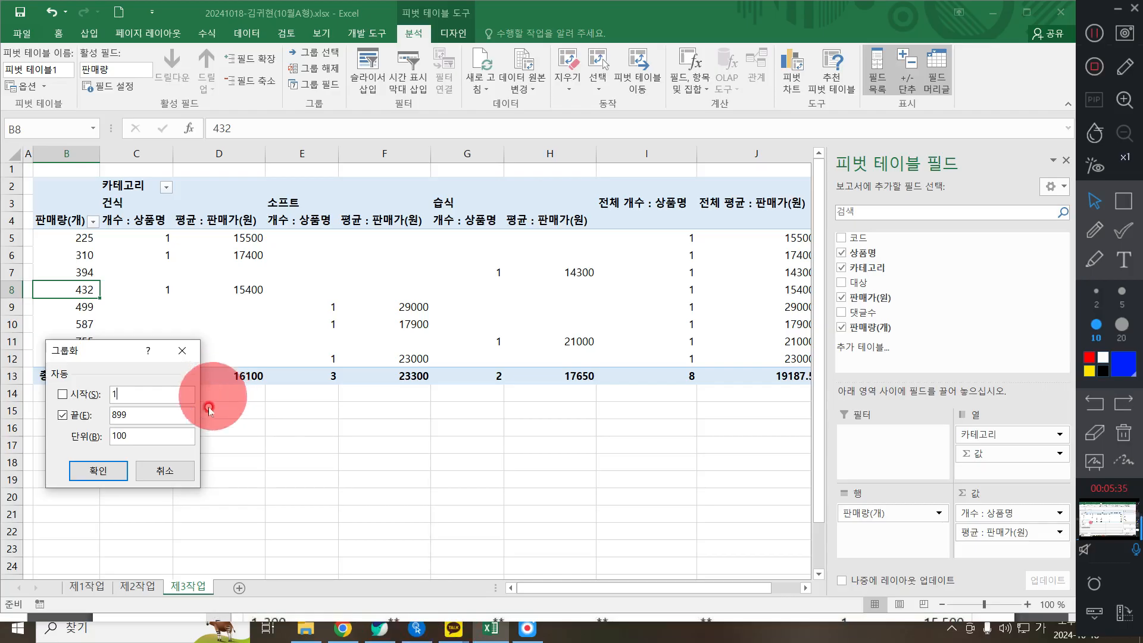
pyautogui.doubleClick(153, 411)
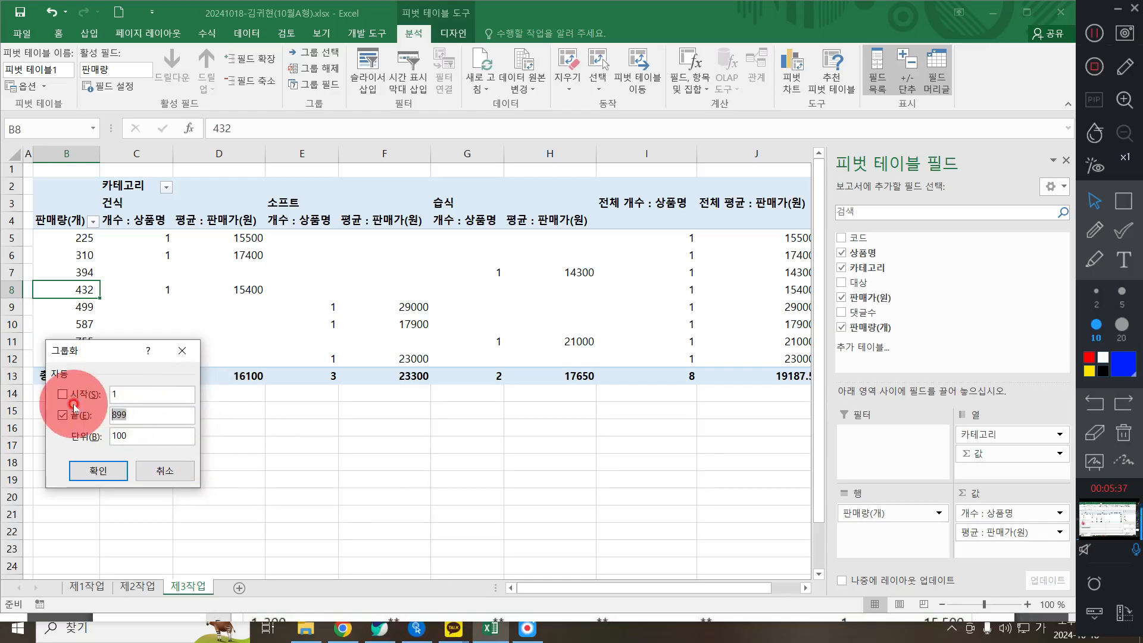
pyautogui.write('900')
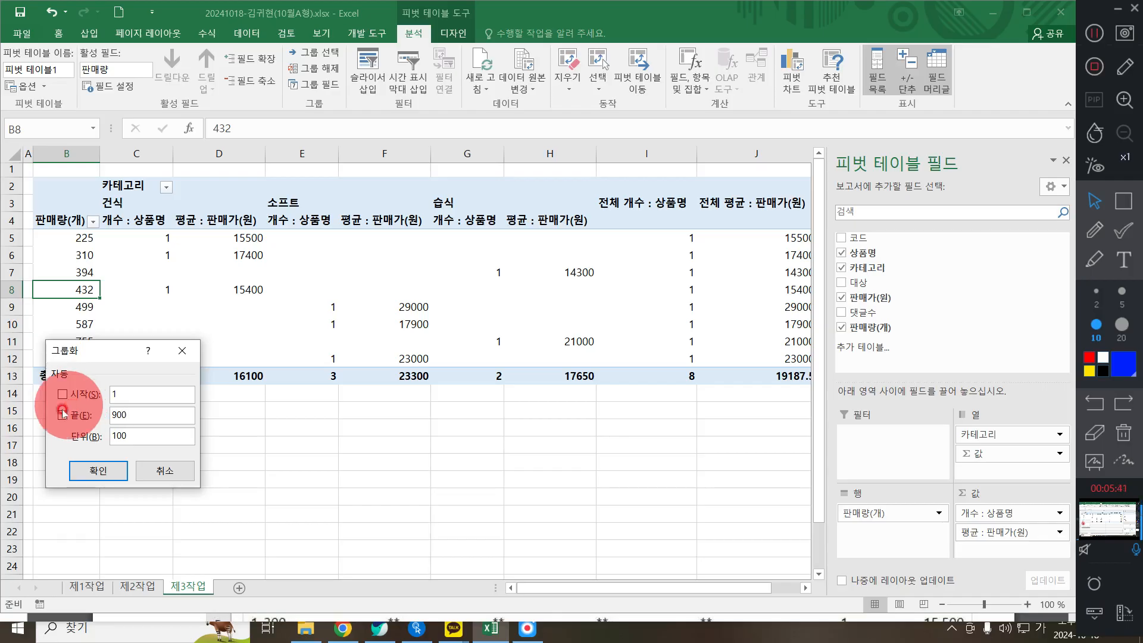
pyautogui.moveTo(136, 437); pyautogui.dragTo(34, 422)
pyautogui.write('300')
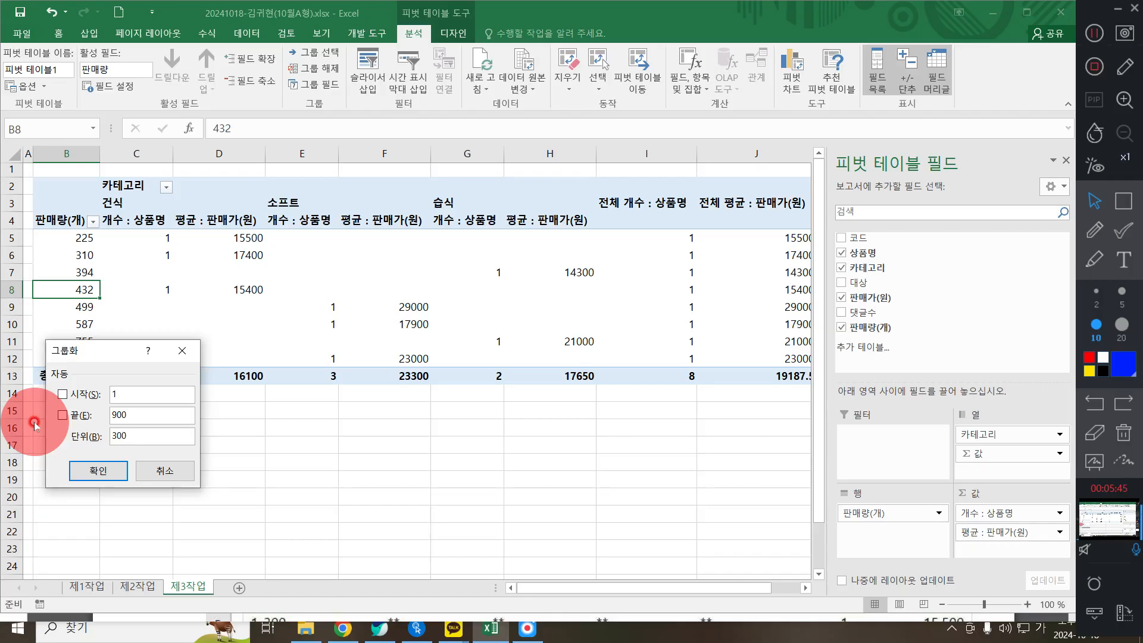
pyautogui.click(100, 471)
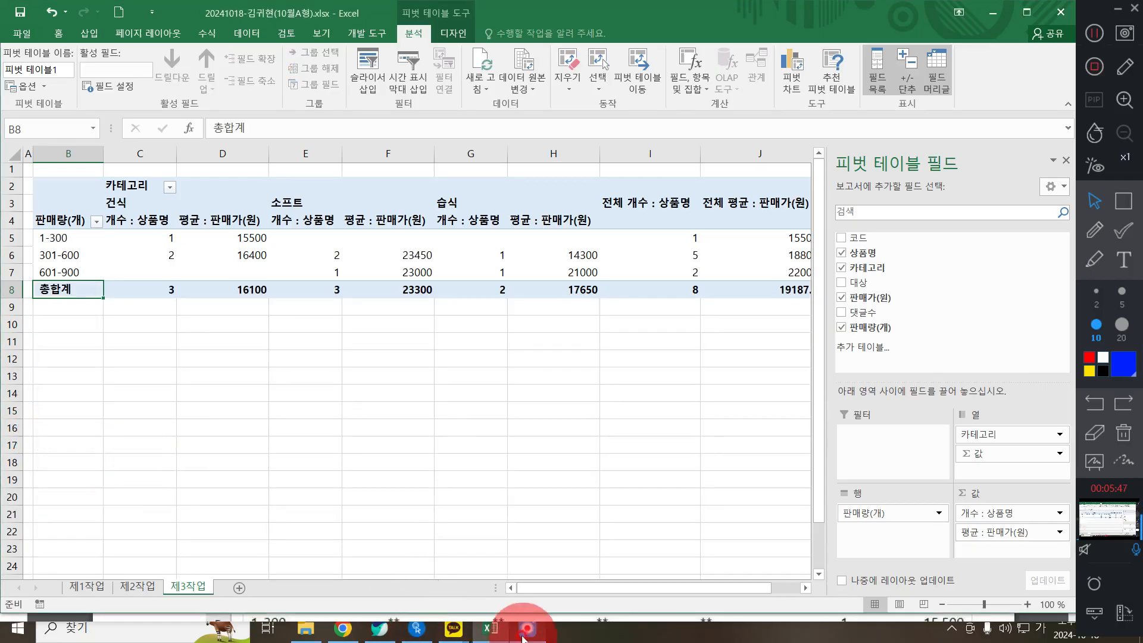
# Step: Switch to the exam sheet, outline the 1 and 300 of the first 판매량(개) group in blue, clear the outlines, and return to Excel
pyautogui.click(378, 630)
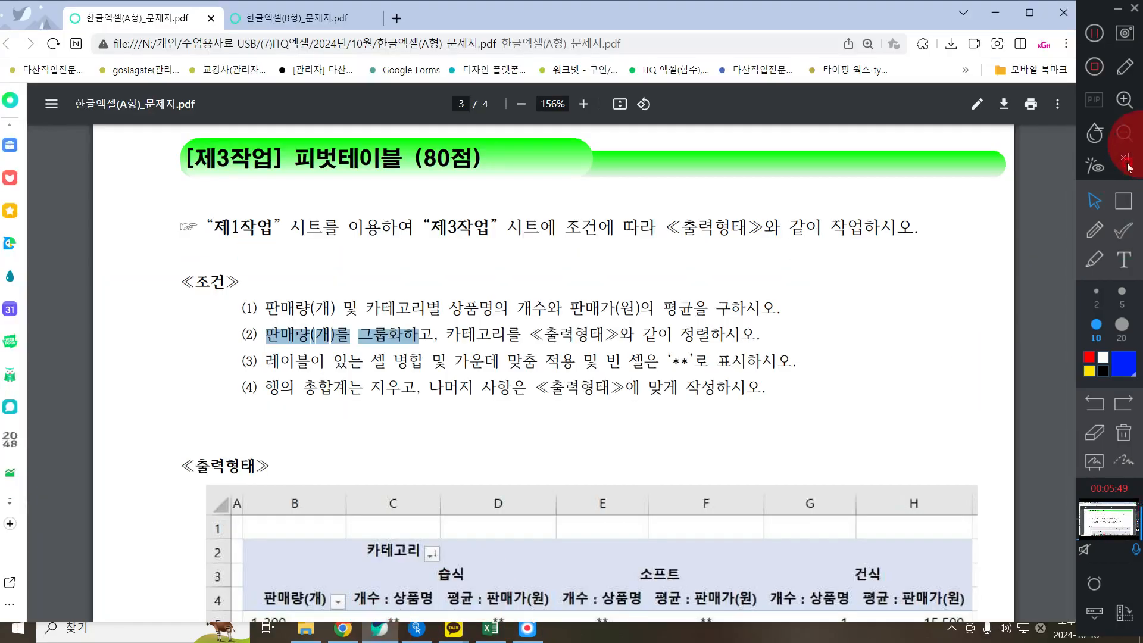
pyautogui.click(551, 388)
pyautogui.scroll(-3, 552, 389)
pyautogui.click(1123, 200)
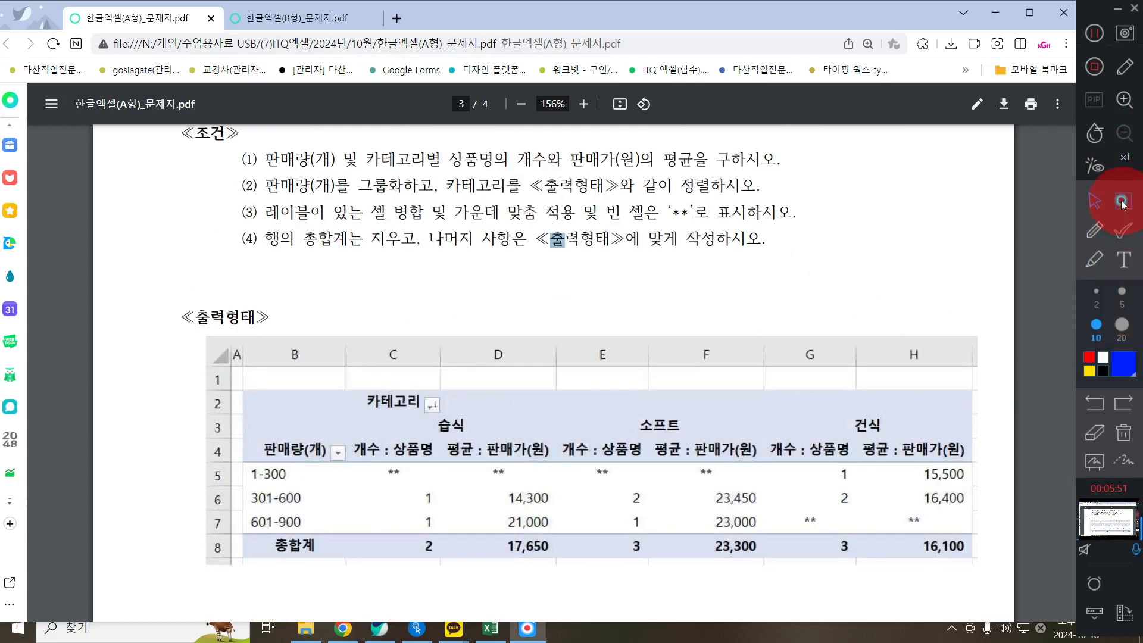
pyautogui.moveTo(240, 458)
pyautogui.mouseDown()
pyautogui.moveTo(329, 548)
pyautogui.moveTo(366, 539)
pyautogui.moveTo(211, 462)
pyautogui.moveTo(251, 463)
pyautogui.moveTo(278, 513)
pyautogui.moveTo(311, 540)
pyautogui.mouseUp()
pyautogui.hotkey('ctrl', 'z')
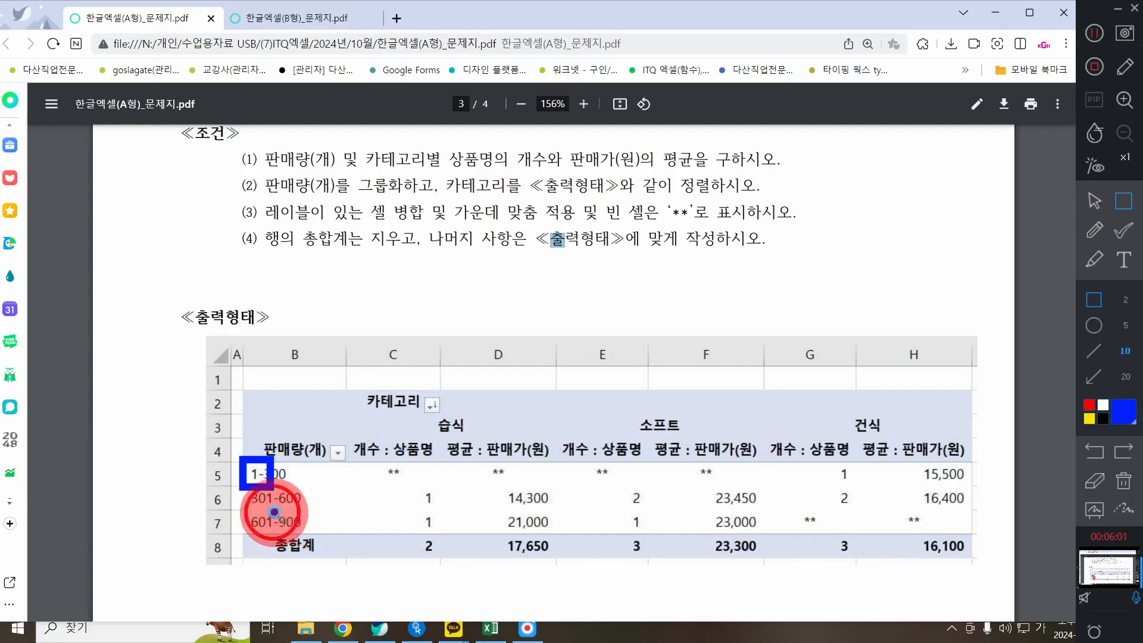
pyautogui.hotkey('ctrl', 'z')
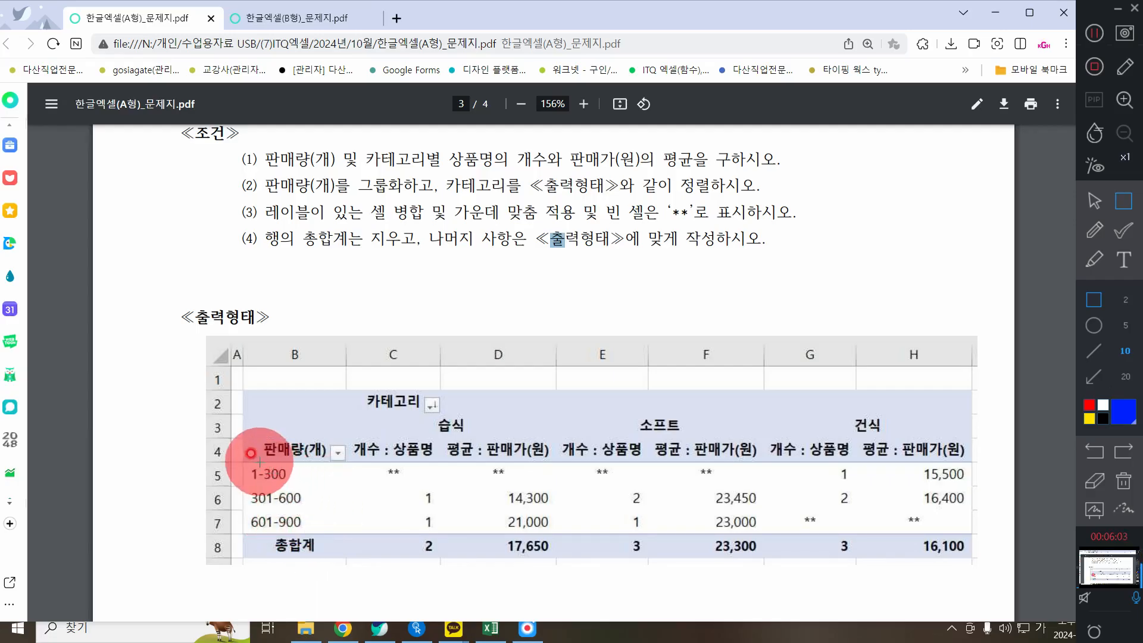
pyautogui.moveTo(260, 462); pyautogui.dragTo(292, 489)
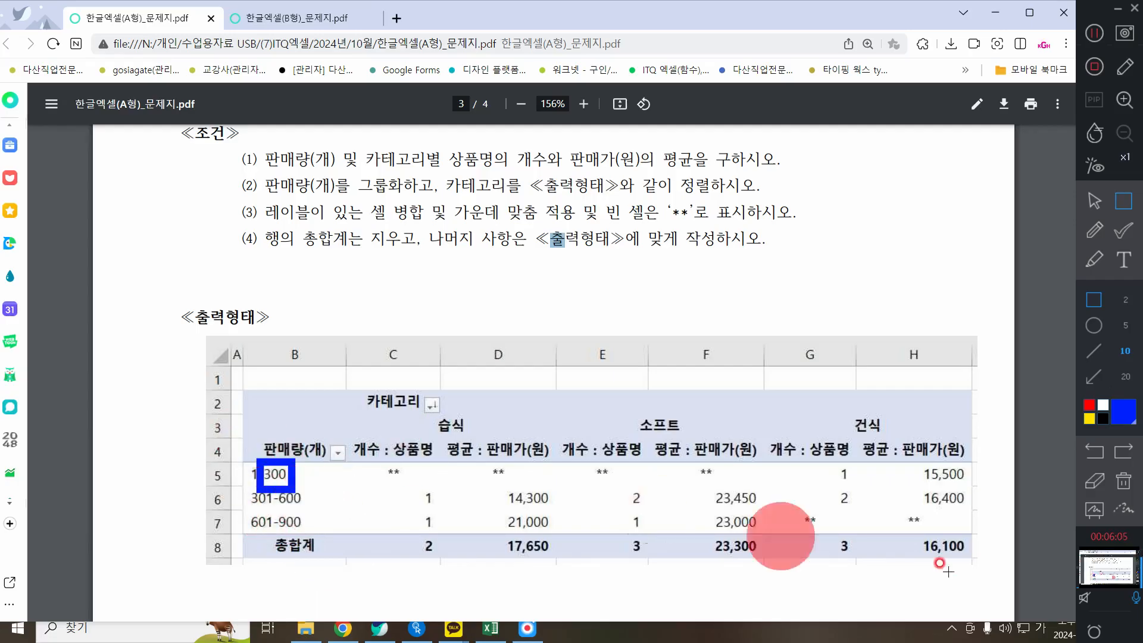
pyautogui.hotkey('ctrl', 'z')
pyautogui.click(1122, 479)
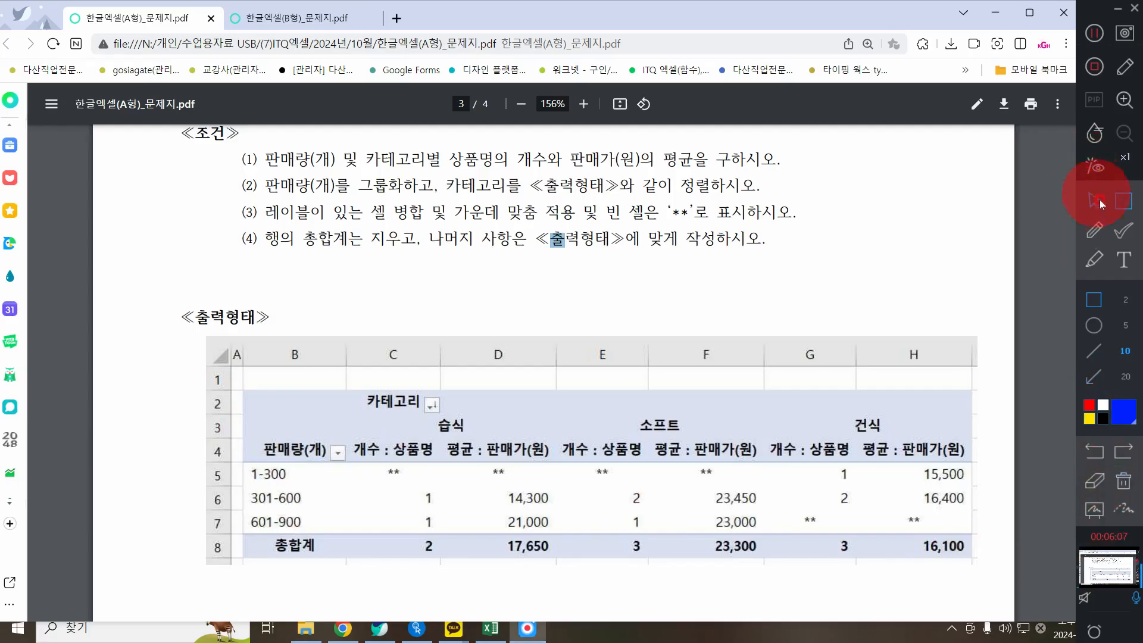
pyautogui.click(993, 12)
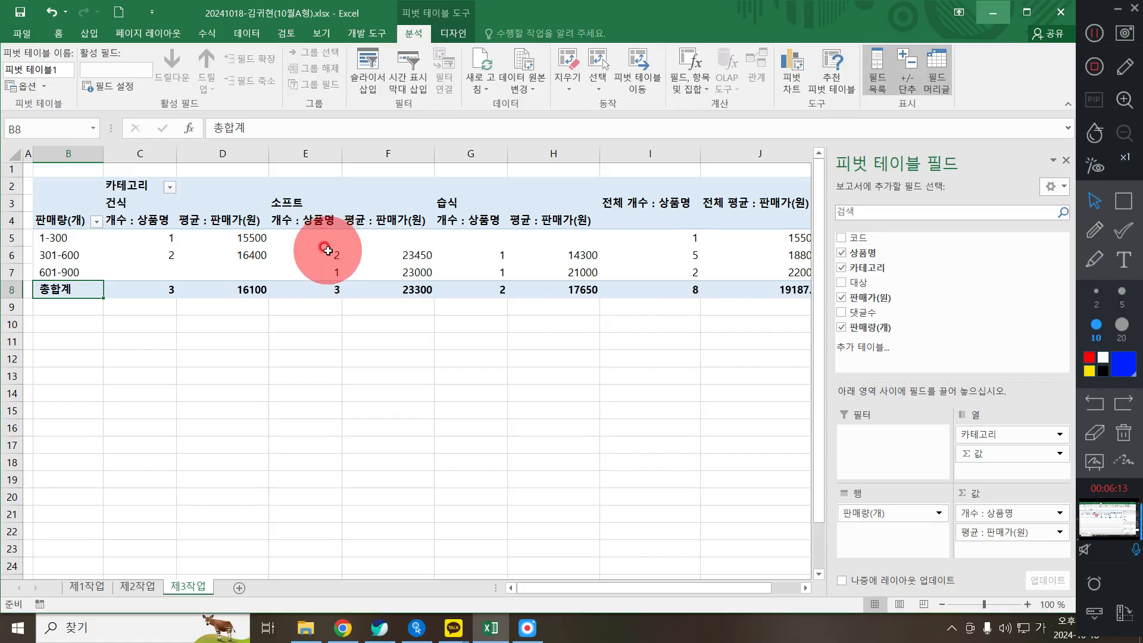
# Step: Switch to the exam sheet, highlight the 카테고리 sorting instruction in condition (2), and return to Excel
pyautogui.click(417, 628)
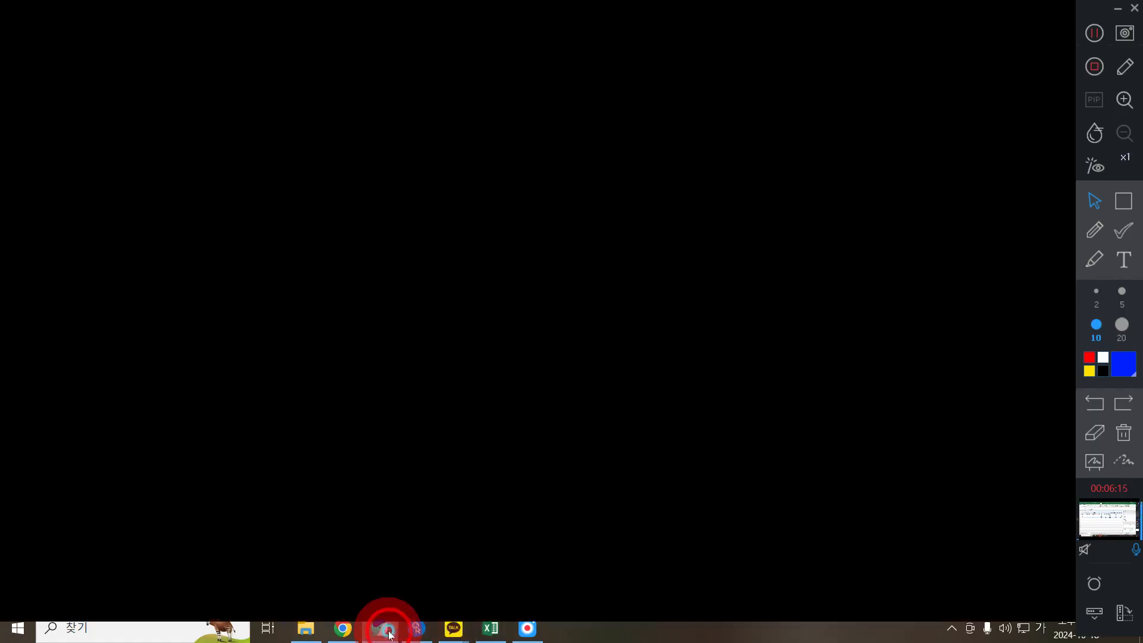
pyautogui.moveTo(475, 182); pyautogui.dragTo(774, 197)
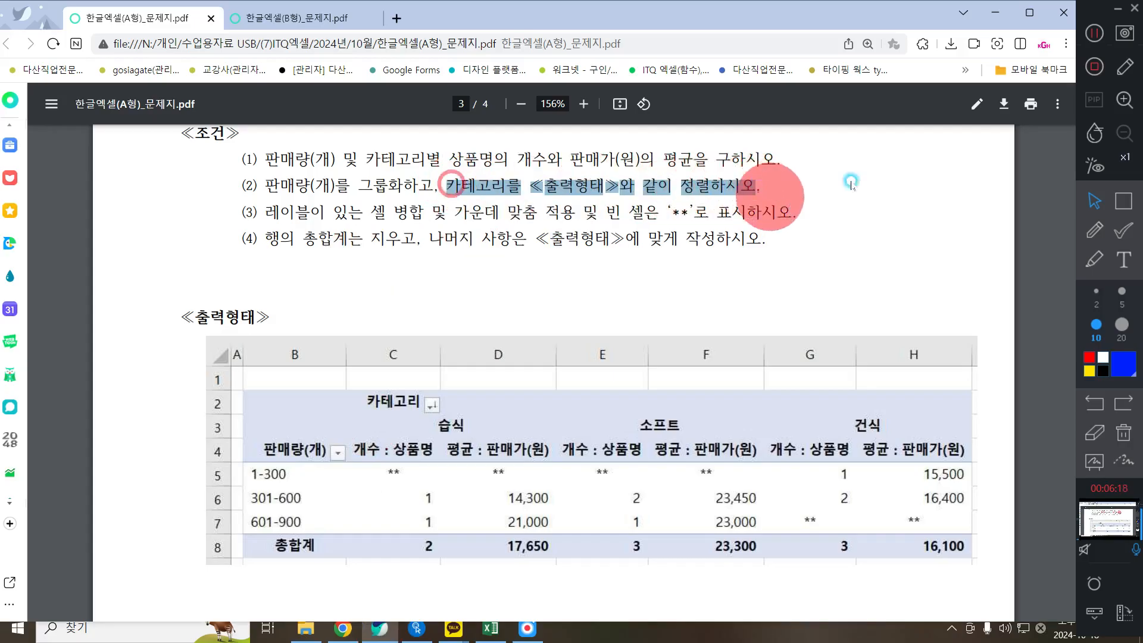
pyautogui.click(993, 12)
# Step: Sort the 카테고리 column labels in descending text order
pyautogui.click(253, 254)
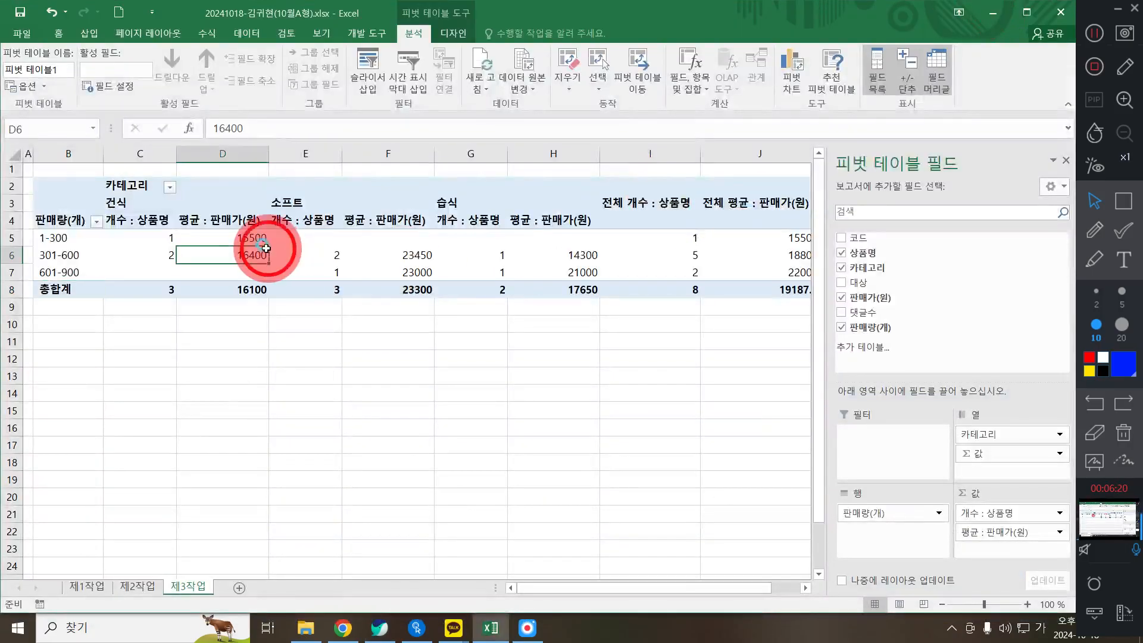
pyautogui.click(136, 189)
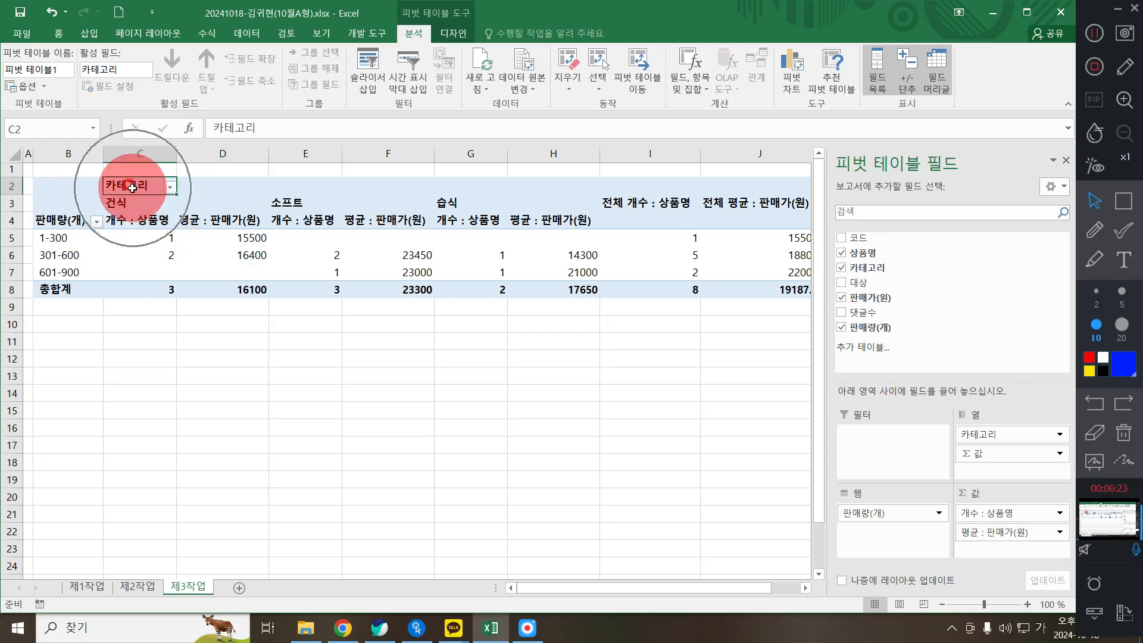
pyautogui.click(170, 191)
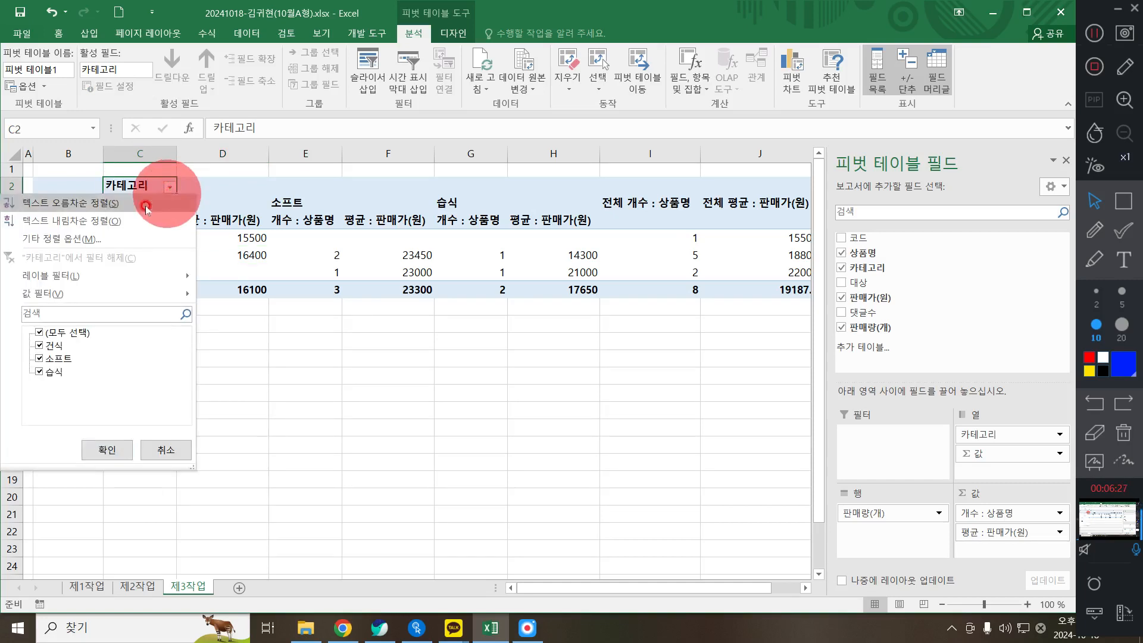
pyautogui.click(99, 226)
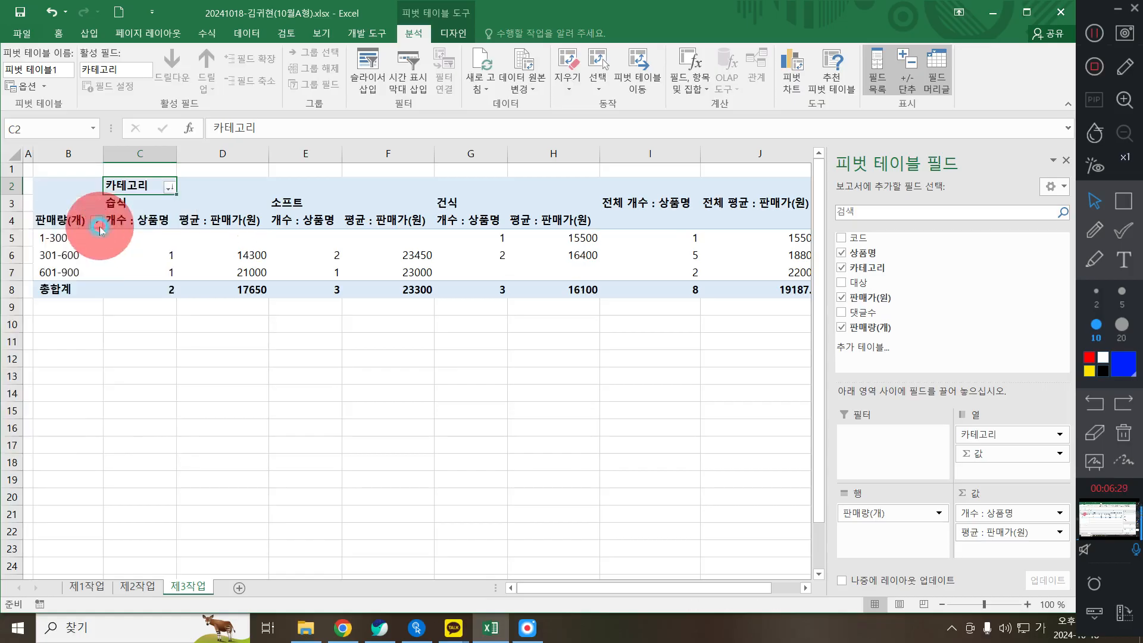
# Step: Circle the 습식, 소프트 and 건식 column labels with the blue pen, and clear the marks
pyautogui.click(1095, 230)
pyautogui.moveTo(170, 200)
pyautogui.mouseDown()
pyautogui.moveTo(122, 182)
pyautogui.moveTo(141, 191)
pyautogui.mouseUp()
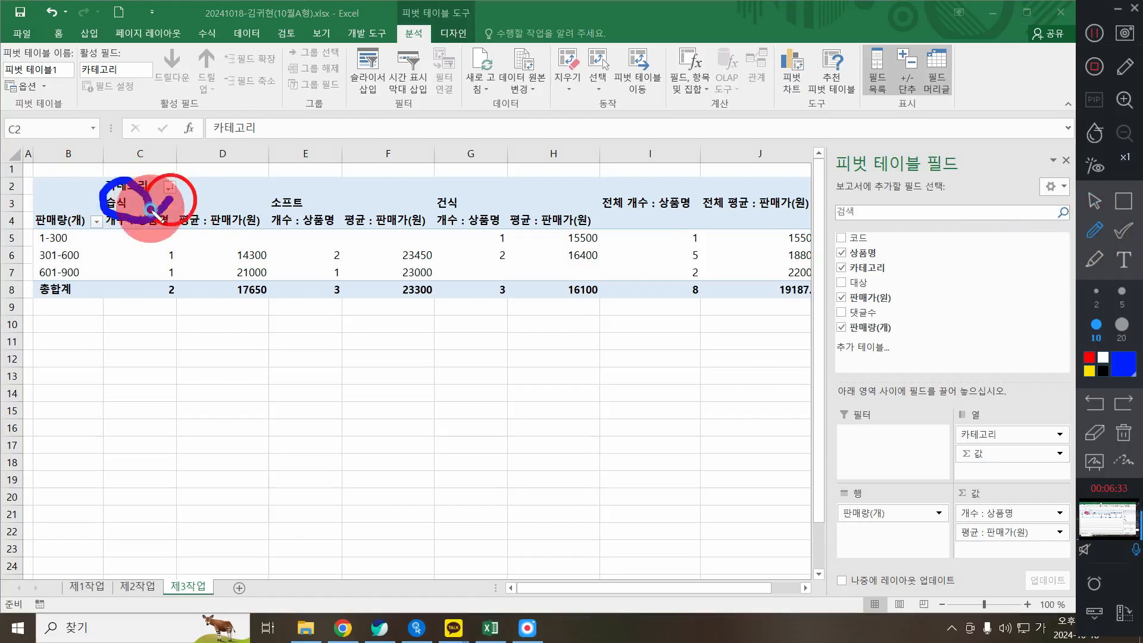
pyautogui.moveTo(275, 187); pyautogui.dragTo(307, 214)
pyautogui.moveTo(460, 210)
pyautogui.mouseDown()
pyautogui.moveTo(463, 184)
pyautogui.moveTo(467, 231)
pyautogui.mouseUp()
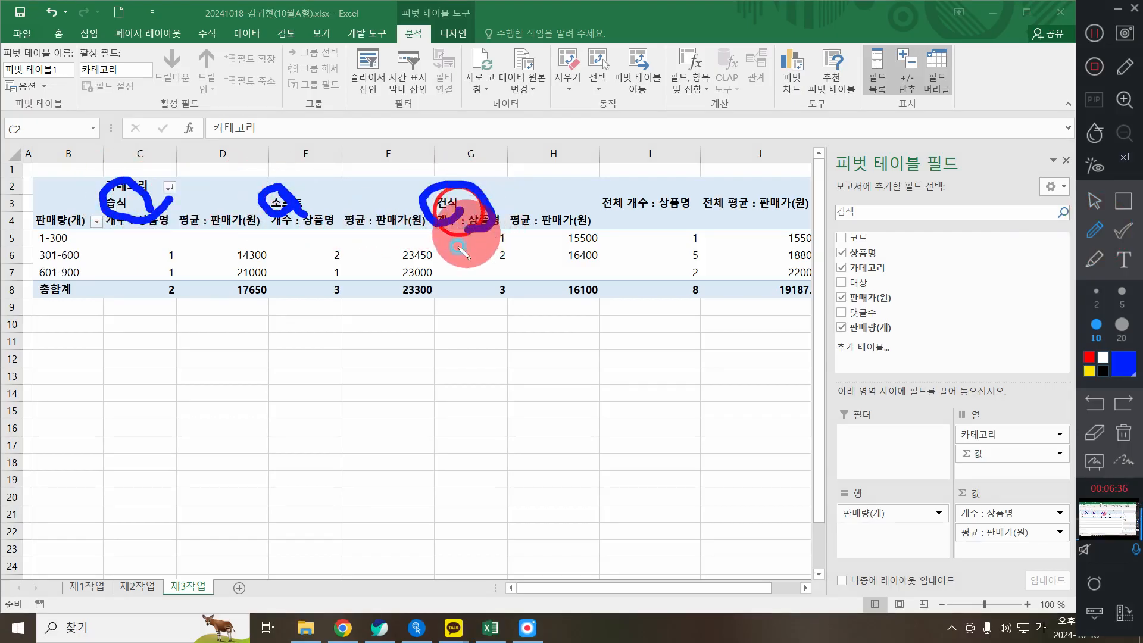
pyautogui.click(1124, 433)
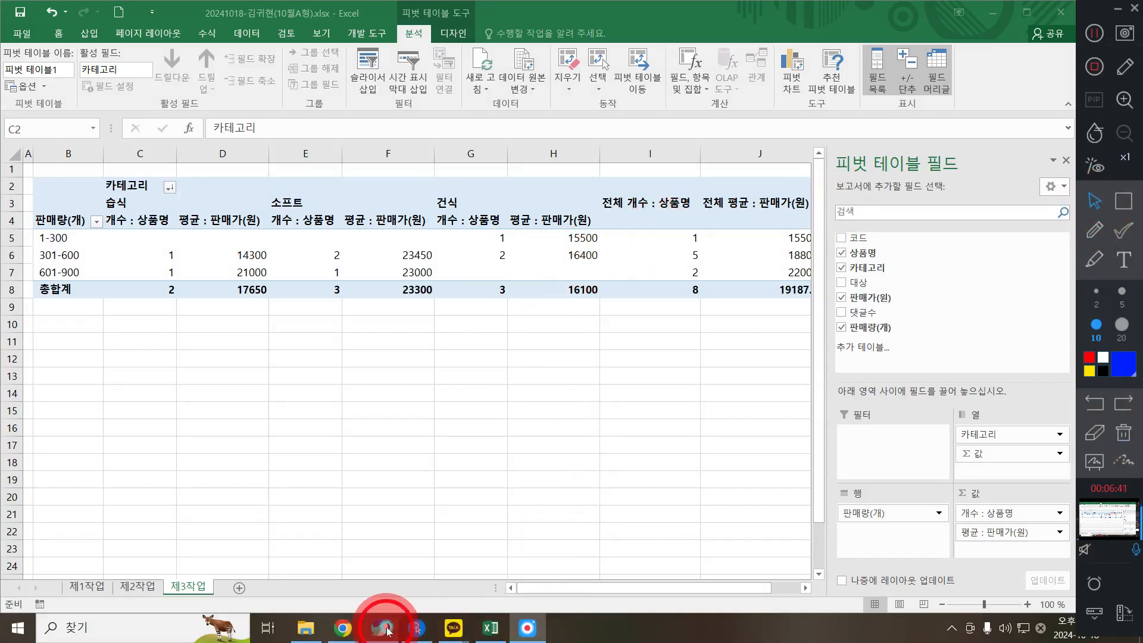
# Step: Switch to the exam sheet, highlight the label-merge instruction, and number the label-merge, empty-cell and row grand total requirements 1, 2 and 3 in blue pen
pyautogui.click(361, 628)
pyautogui.moveTo(261, 212)
pyautogui.mouseDown()
pyautogui.moveTo(566, 208)
pyautogui.moveTo(582, 221)
pyautogui.mouseUp()
pyautogui.click(1095, 229)
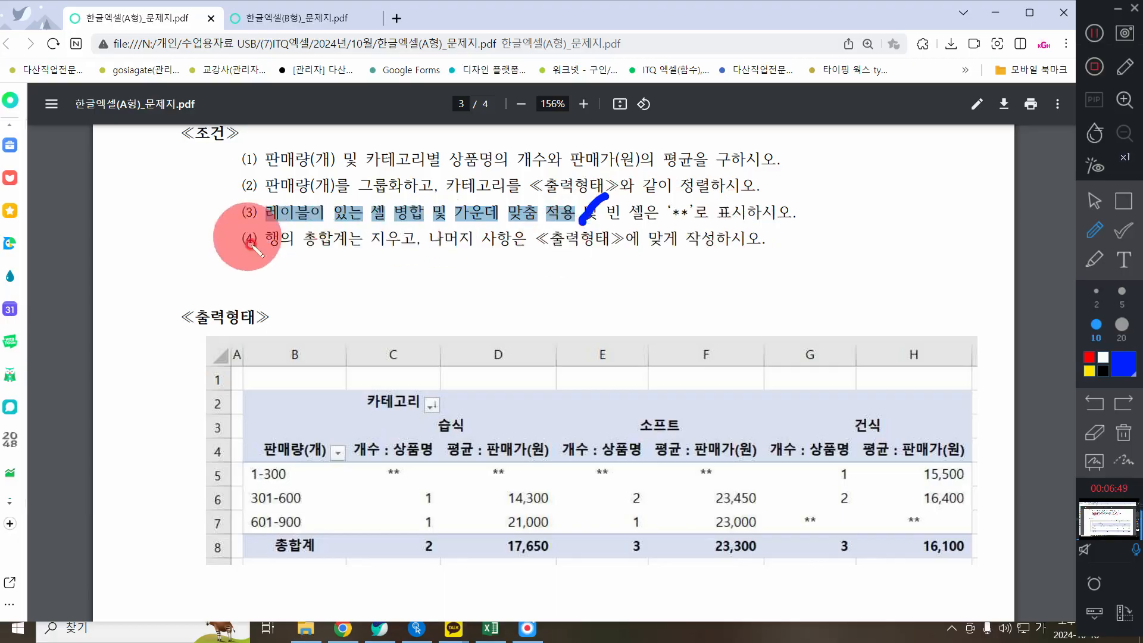
pyautogui.moveTo(416, 253); pyautogui.dragTo(431, 227)
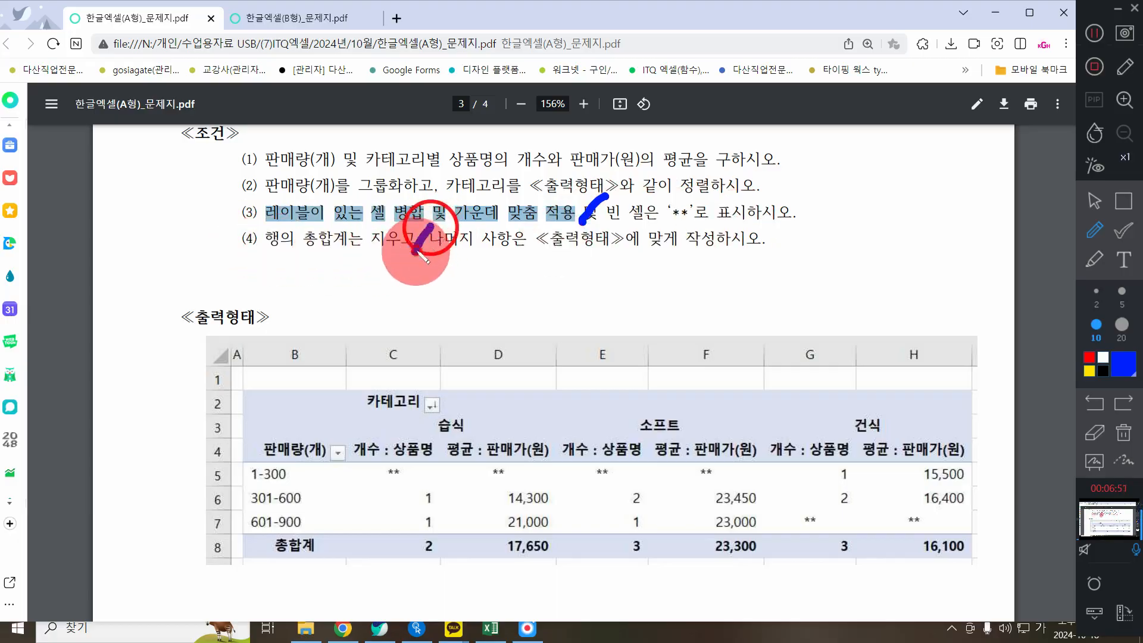
pyautogui.moveTo(357, 218)
pyautogui.mouseDown()
pyautogui.moveTo(372, 196)
pyautogui.moveTo(364, 218)
pyautogui.mouseUp()
pyautogui.moveTo(647, 201)
pyautogui.mouseDown()
pyautogui.moveTo(655, 222)
pyautogui.moveTo(679, 222)
pyautogui.moveTo(659, 235)
pyautogui.moveTo(649, 217)
pyautogui.moveTo(670, 196)
pyautogui.mouseUp()
pyautogui.moveTo(328, 232)
pyautogui.mouseDown()
pyautogui.moveTo(346, 235)
pyautogui.moveTo(348, 257)
pyautogui.moveTo(337, 257)
pyautogui.moveTo(334, 228)
pyautogui.moveTo(356, 271)
pyautogui.mouseUp()
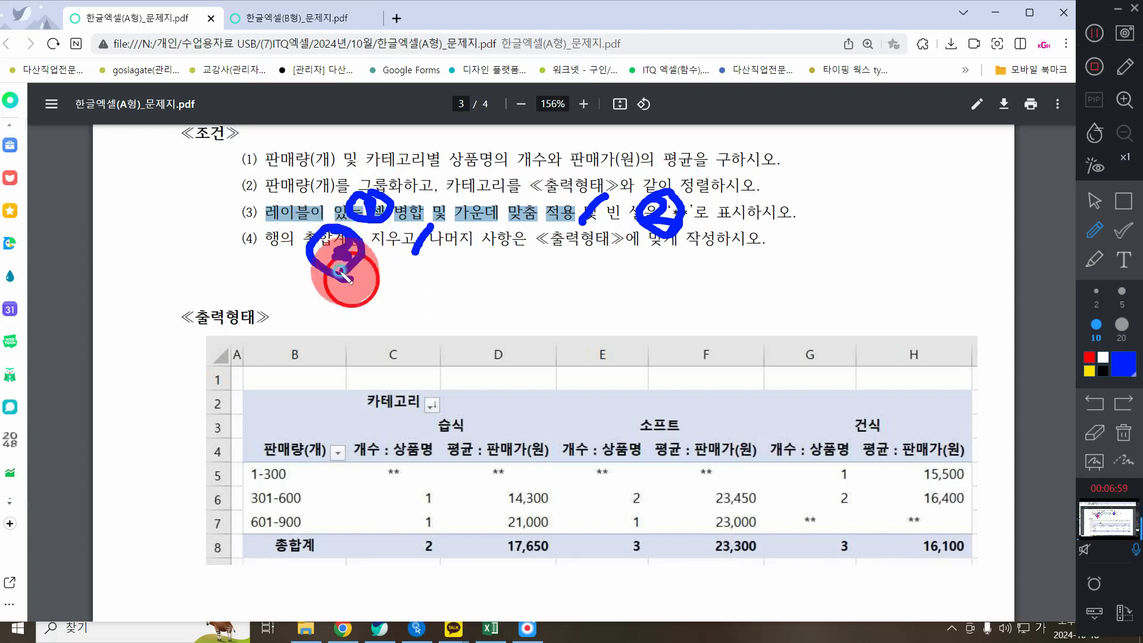
# Step: Write 피벗옵션 in blue pen below the conditions, clear all pen marks, and return to Excel
pyautogui.moveTo(482, 296)
pyautogui.mouseDown()
pyautogui.moveTo(557, 267)
pyautogui.moveTo(574, 295)
pyautogui.moveTo(579, 277)
pyautogui.moveTo(608, 291)
pyautogui.moveTo(587, 312)
pyautogui.moveTo(640, 278)
pyautogui.mouseUp()
pyautogui.moveTo(632, 292); pyautogui.dragTo(685, 313)
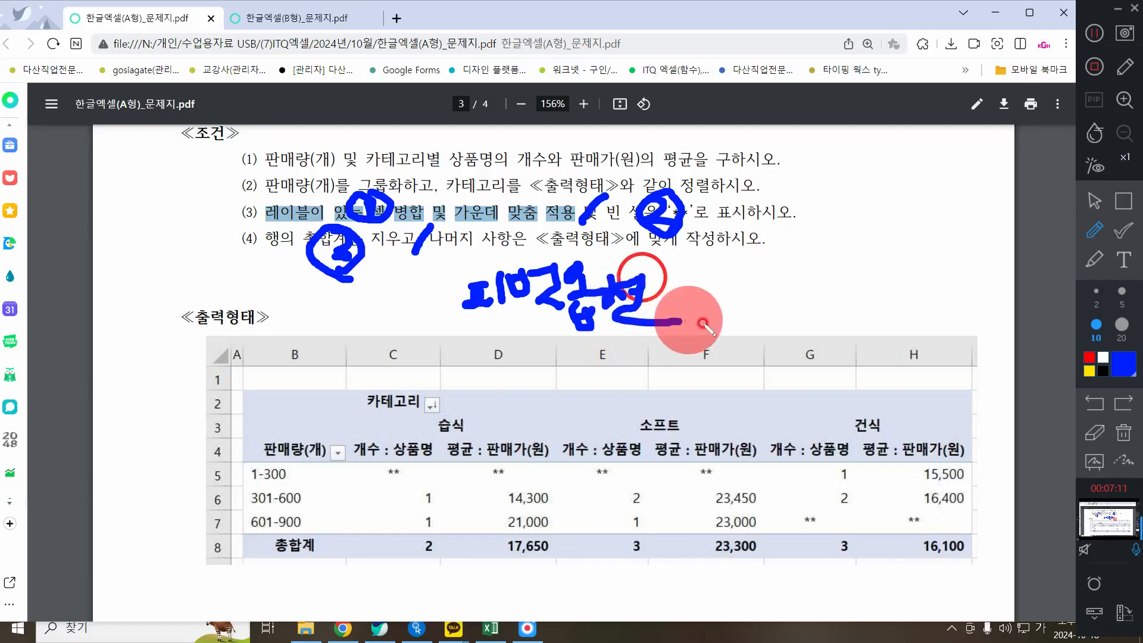
pyautogui.click(1123, 433)
pyautogui.click(1094, 201)
pyautogui.click(995, 12)
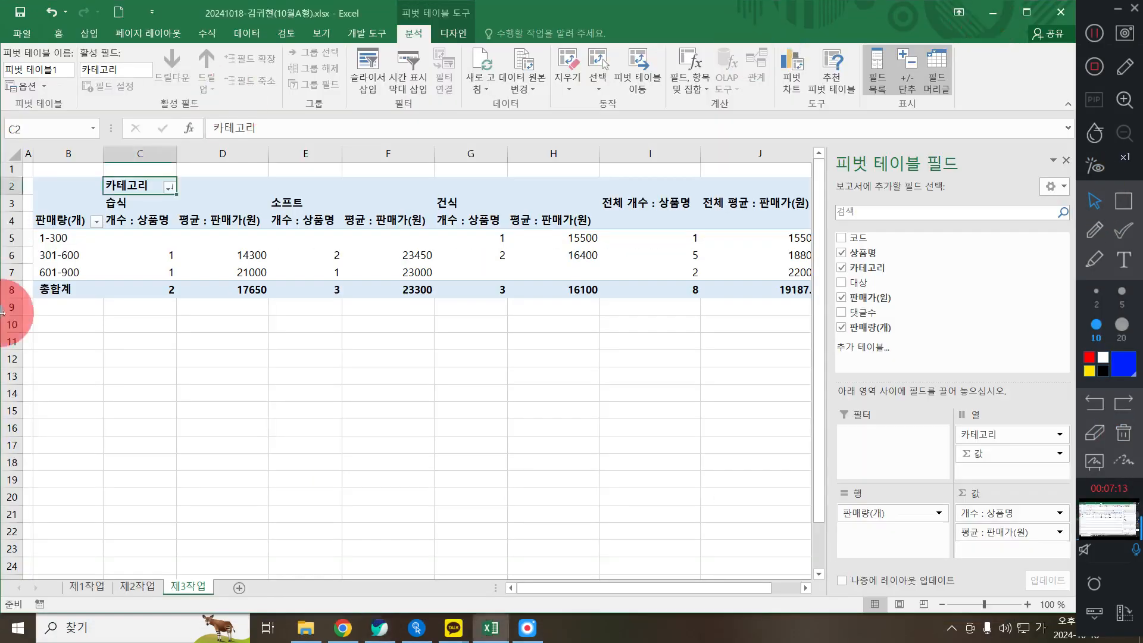
pyautogui.click(83, 250)
pyautogui.click(38, 200)
pyautogui.click(51, 186)
pyautogui.rightClick(51, 186)
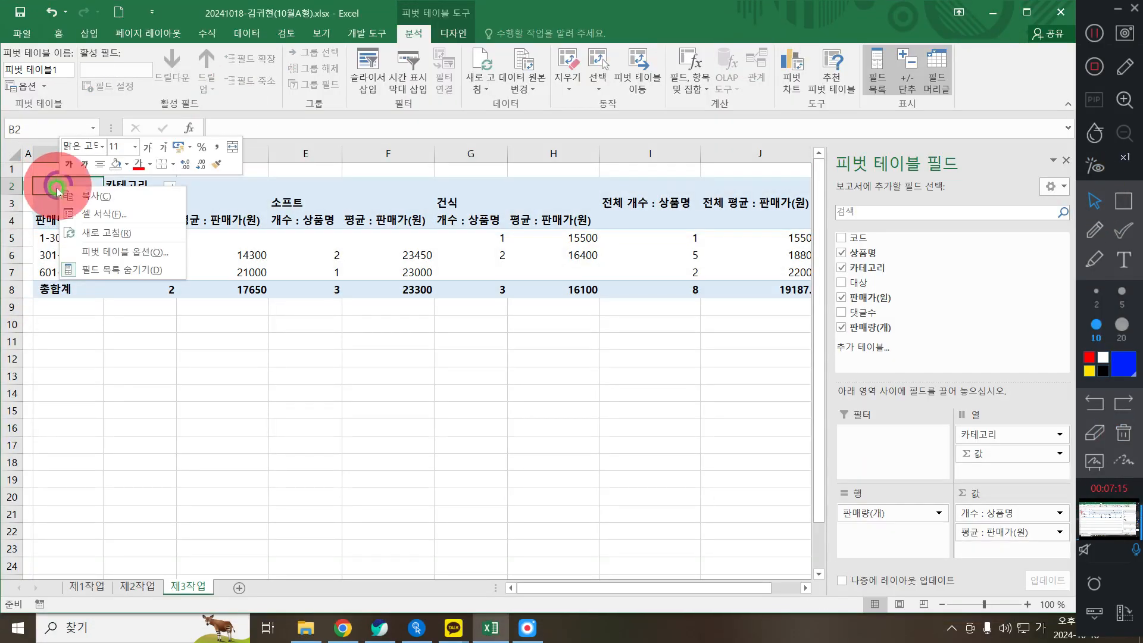
pyautogui.click(92, 256)
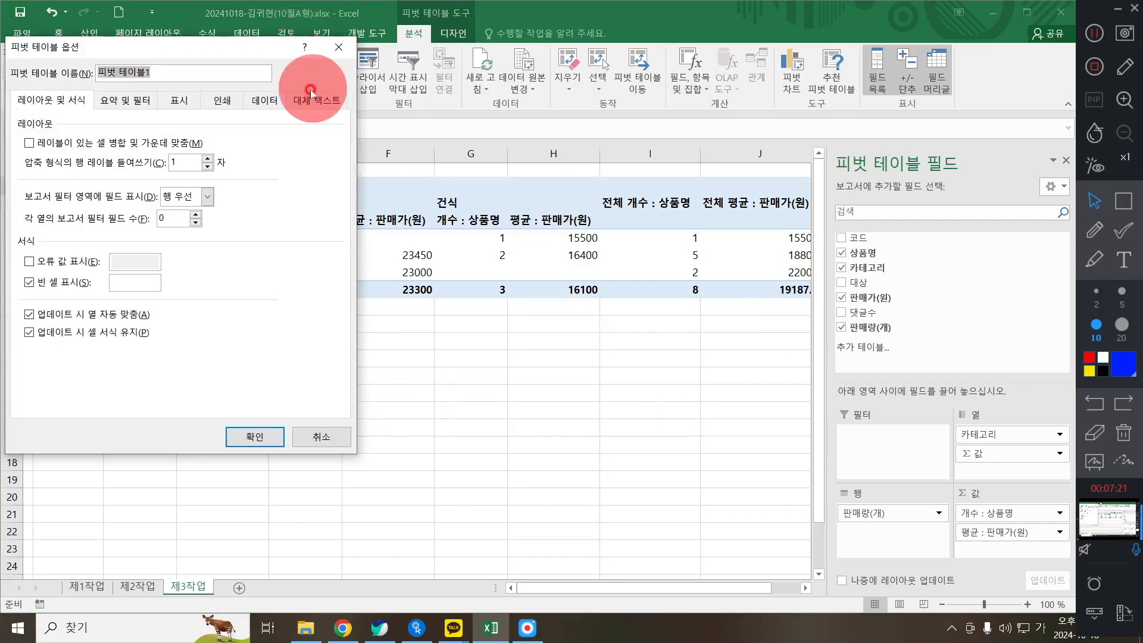
pyautogui.click(335, 53)
# Step: In the pivot table options, merge and centre cells with labels and show empty cells as **
pyautogui.click(67, 204)
pyautogui.rightClick(64, 204)
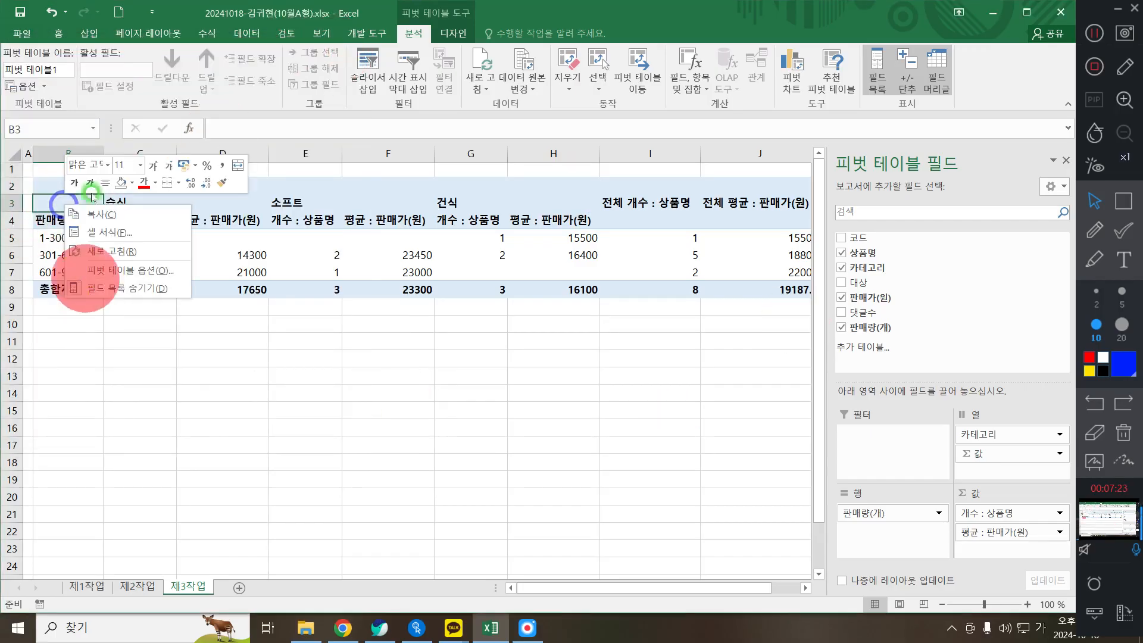
pyautogui.click(113, 273)
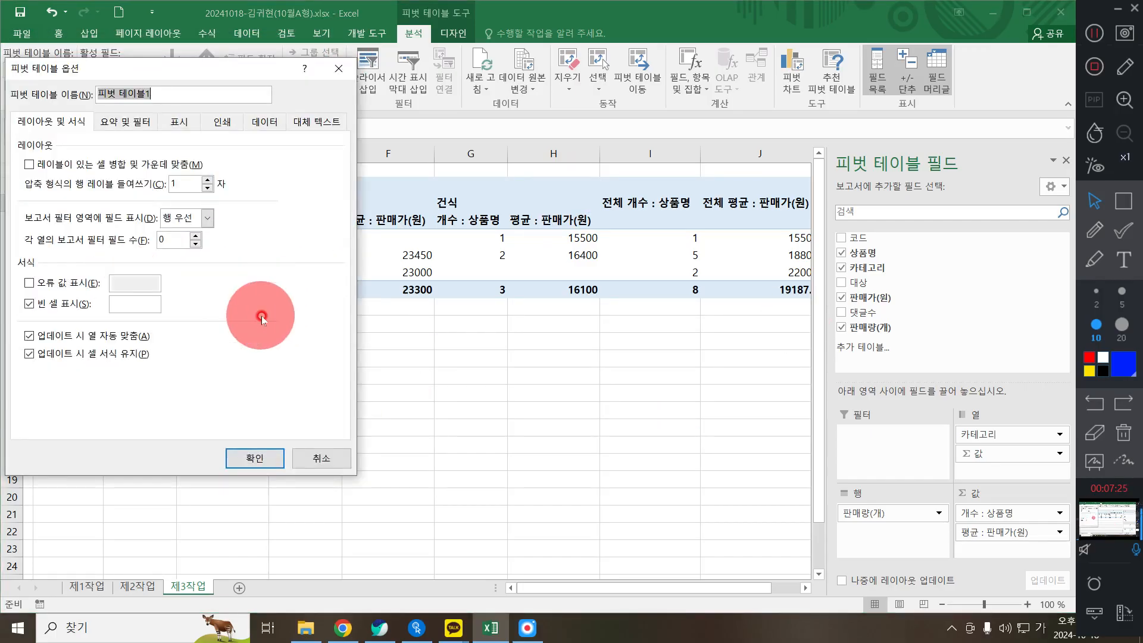
pyautogui.moveTo(42, 68); pyautogui.dragTo(56, 79)
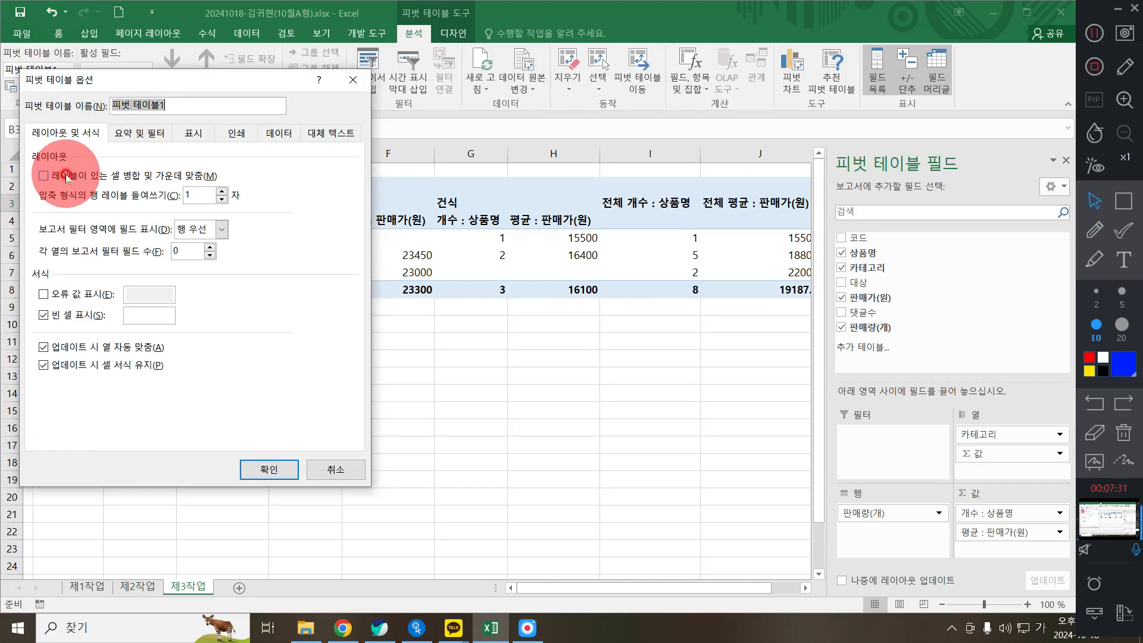
pyautogui.click(67, 177)
pyautogui.click(139, 314)
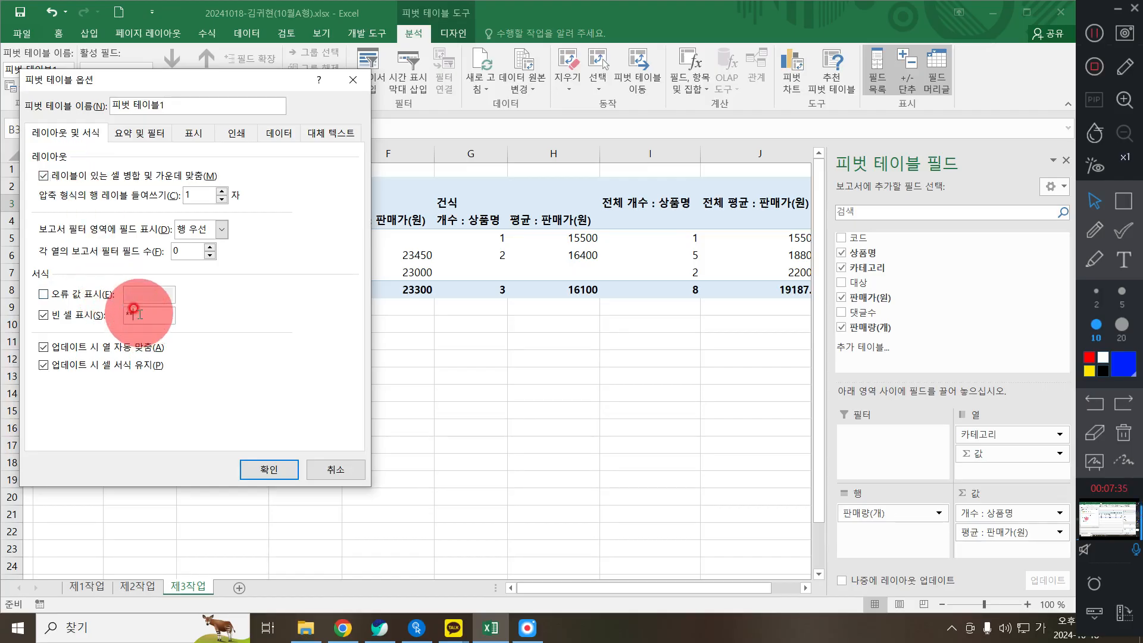
# Step: Turn off the row grand totals and apply the pivot table options
pyautogui.click(143, 137)
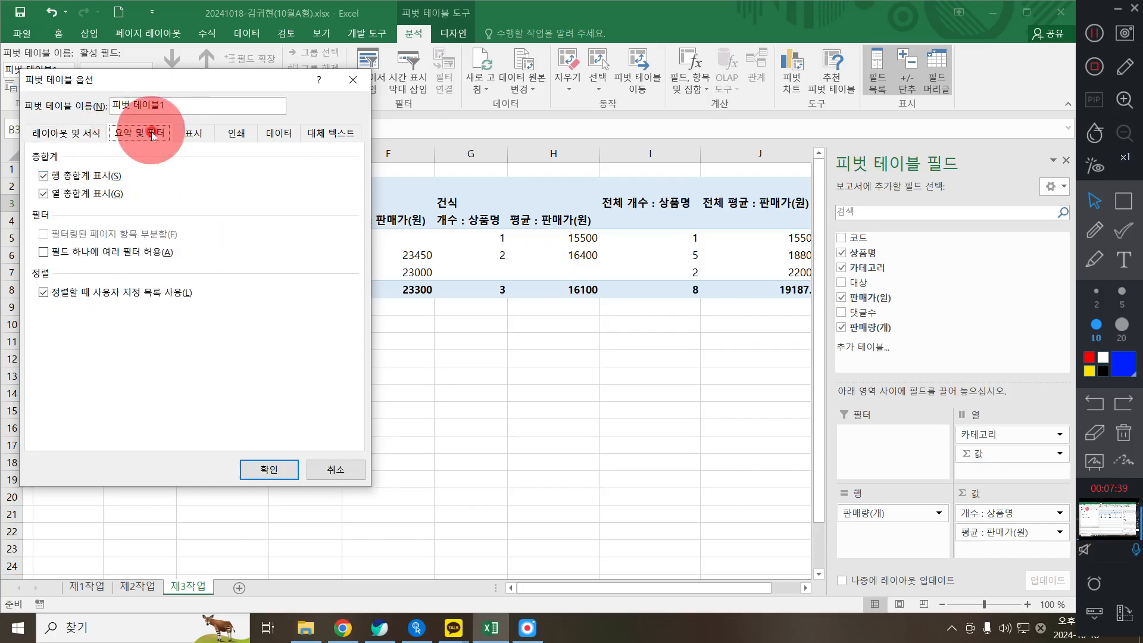
pyautogui.click(97, 174)
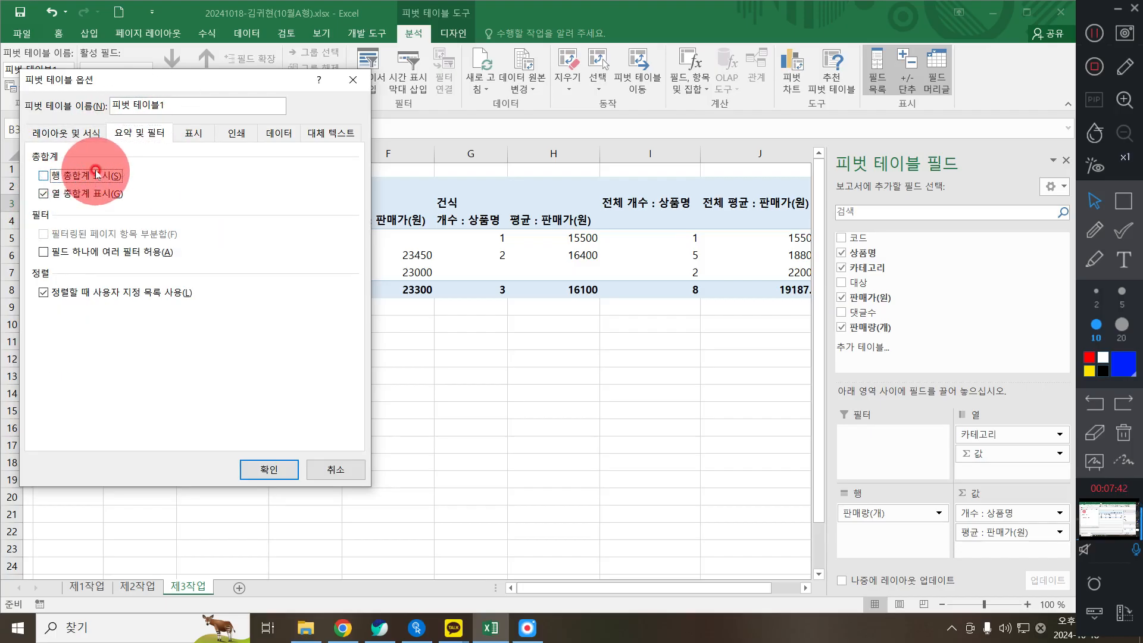
pyautogui.click(265, 471)
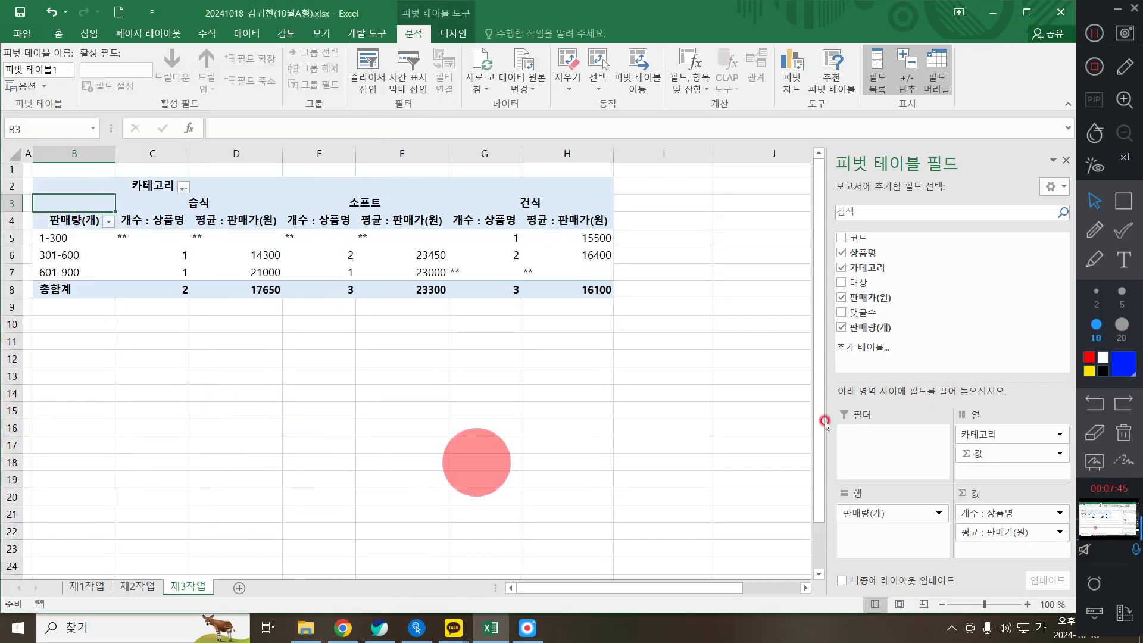
# Step: Frame the removed row grand total area, the merged category labels and the ** cells with blue rectangles, and clear the marks
pyautogui.click(1116, 206)
pyautogui.moveTo(614, 162)
pyautogui.mouseDown()
pyautogui.moveTo(824, 275)
pyautogui.moveTo(836, 309)
pyautogui.mouseUp()
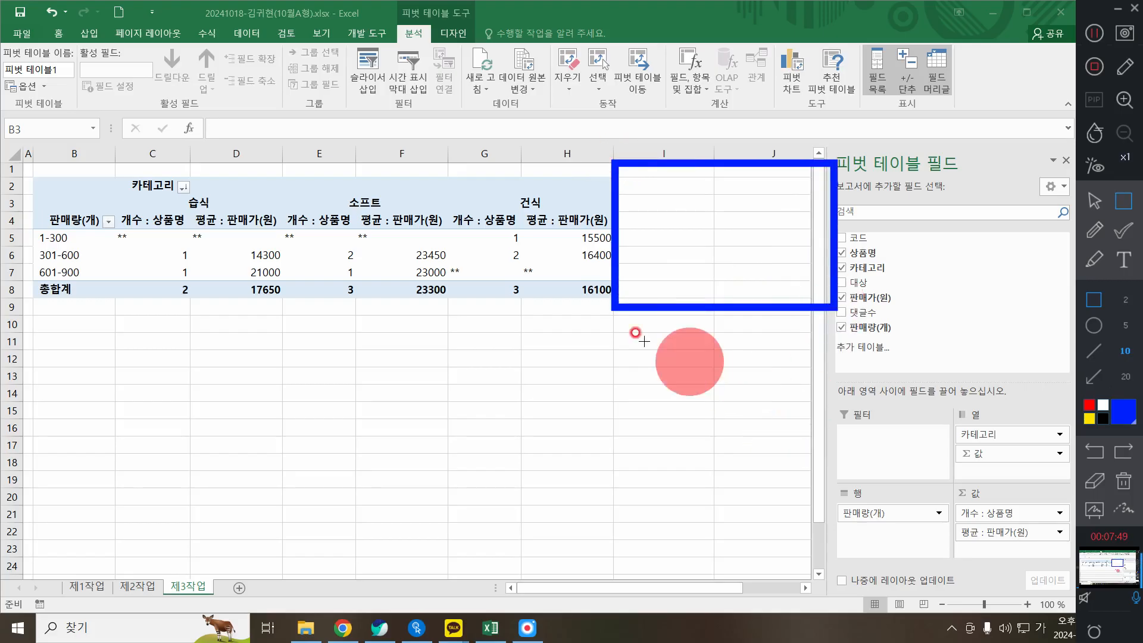
pyautogui.moveTo(112, 184)
pyautogui.mouseDown()
pyautogui.moveTo(291, 191)
pyautogui.moveTo(501, 235)
pyautogui.moveTo(618, 204)
pyautogui.moveTo(599, 209)
pyautogui.mouseUp()
pyautogui.click(313, 237)
pyautogui.click(463, 260)
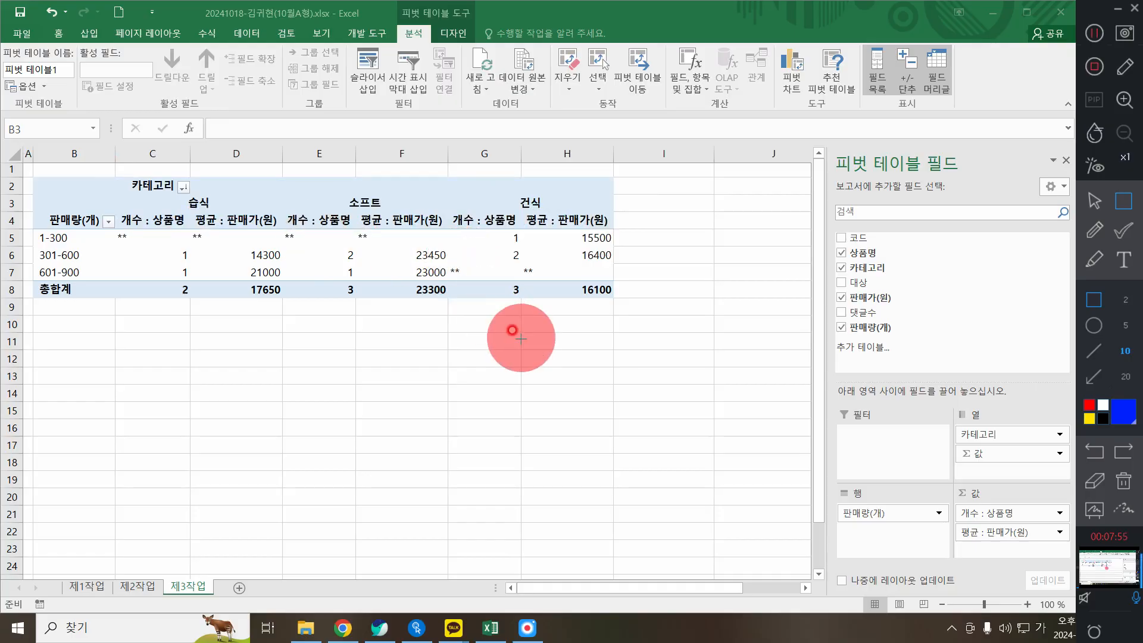
pyautogui.moveTo(105, 226)
pyautogui.mouseDown()
pyautogui.moveTo(298, 249)
pyautogui.moveTo(503, 249)
pyautogui.moveTo(463, 249)
pyautogui.mouseUp()
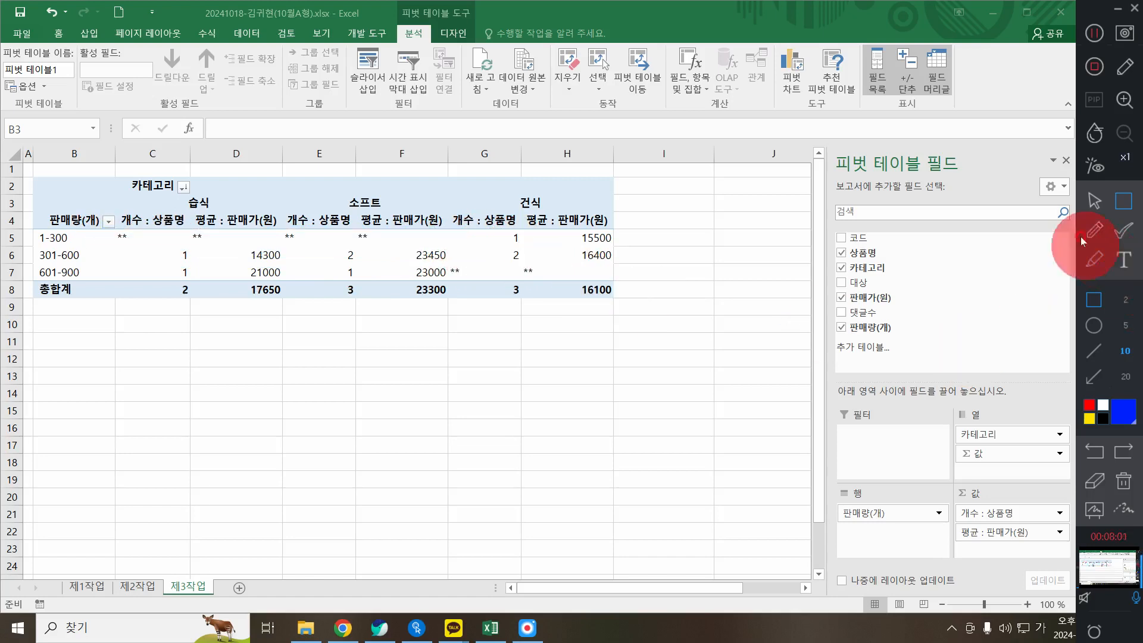
pyautogui.click(1095, 201)
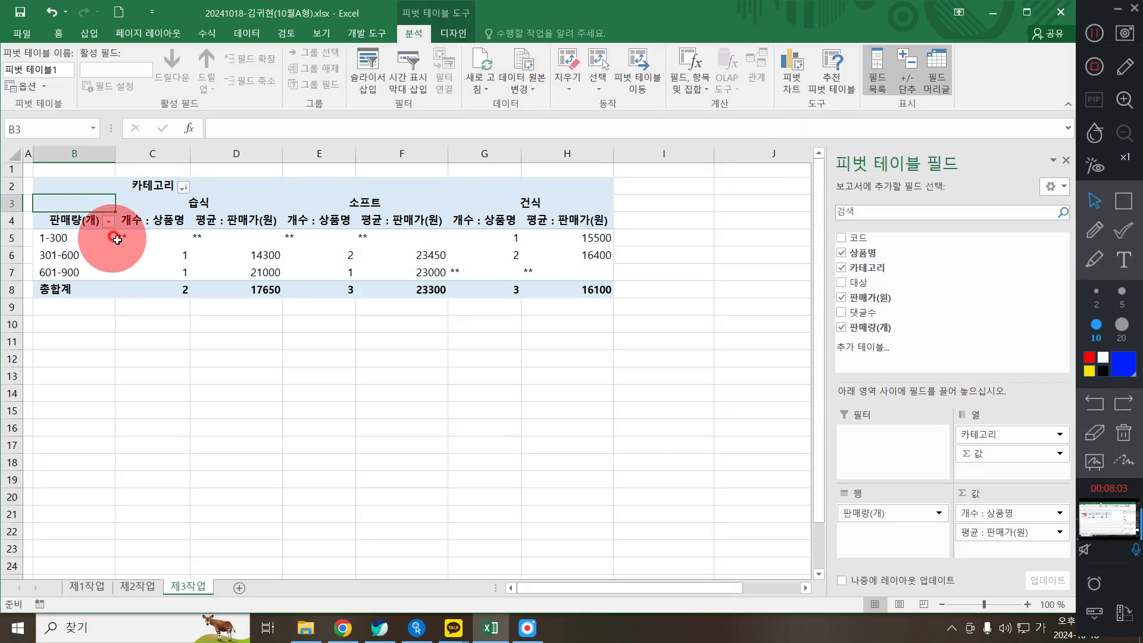
# Step: Centre the pivot table values in C5:H8 and apply the comma style to them
pyautogui.moveTo(146, 238); pyautogui.dragTo(244, 238)
pyautogui.moveTo(346, 270); pyautogui.dragTo(573, 294)
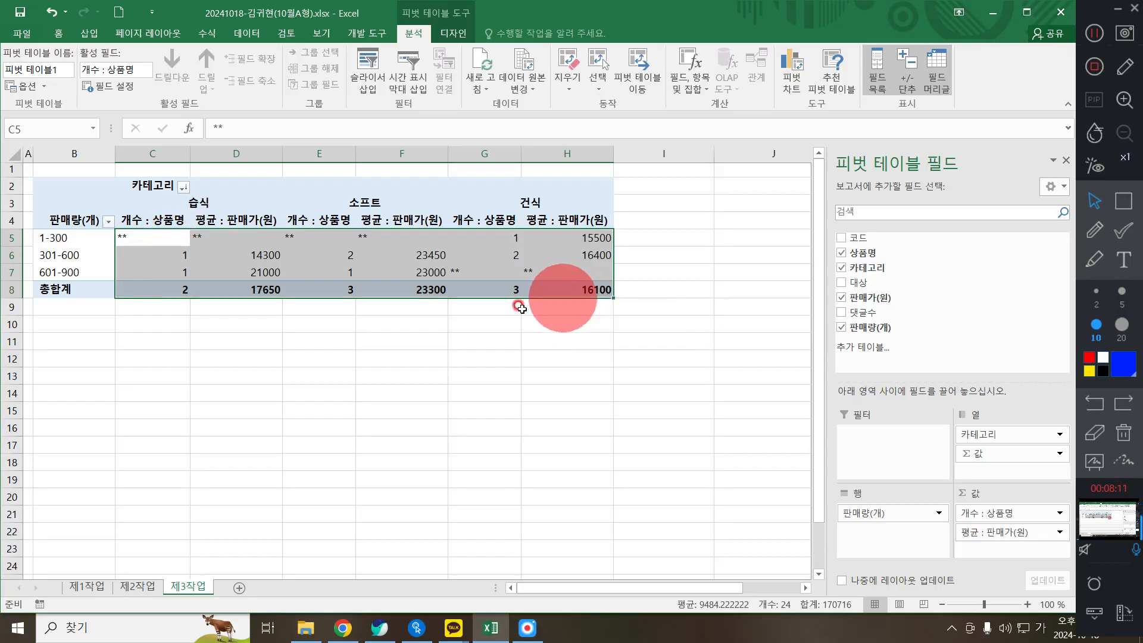
pyautogui.click(57, 34)
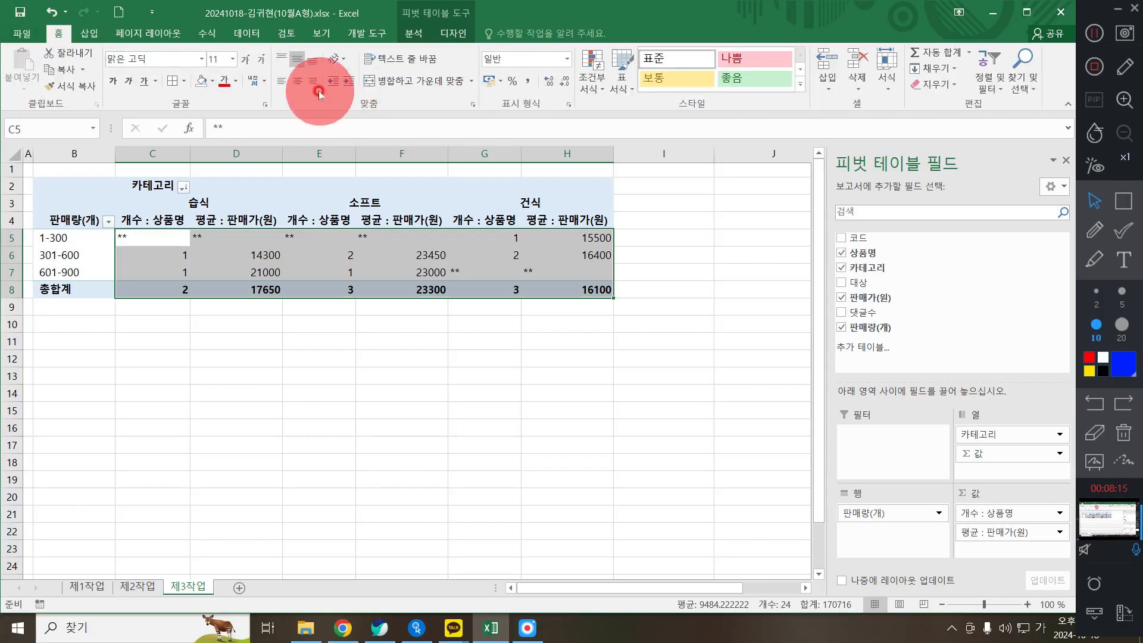
pyautogui.click(296, 80)
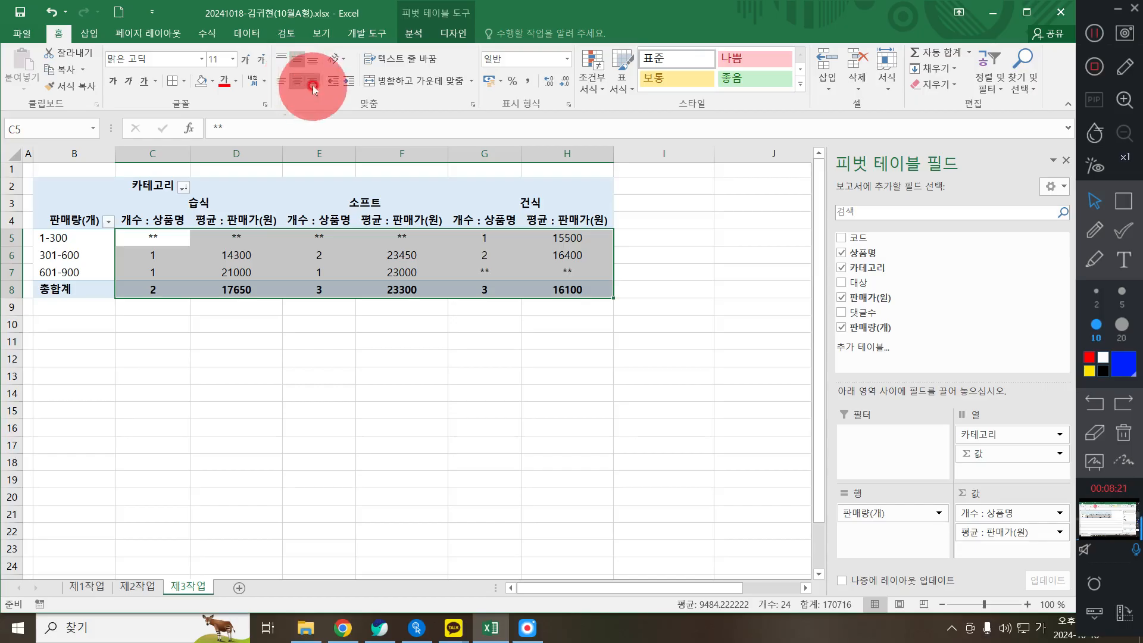
pyautogui.click(529, 80)
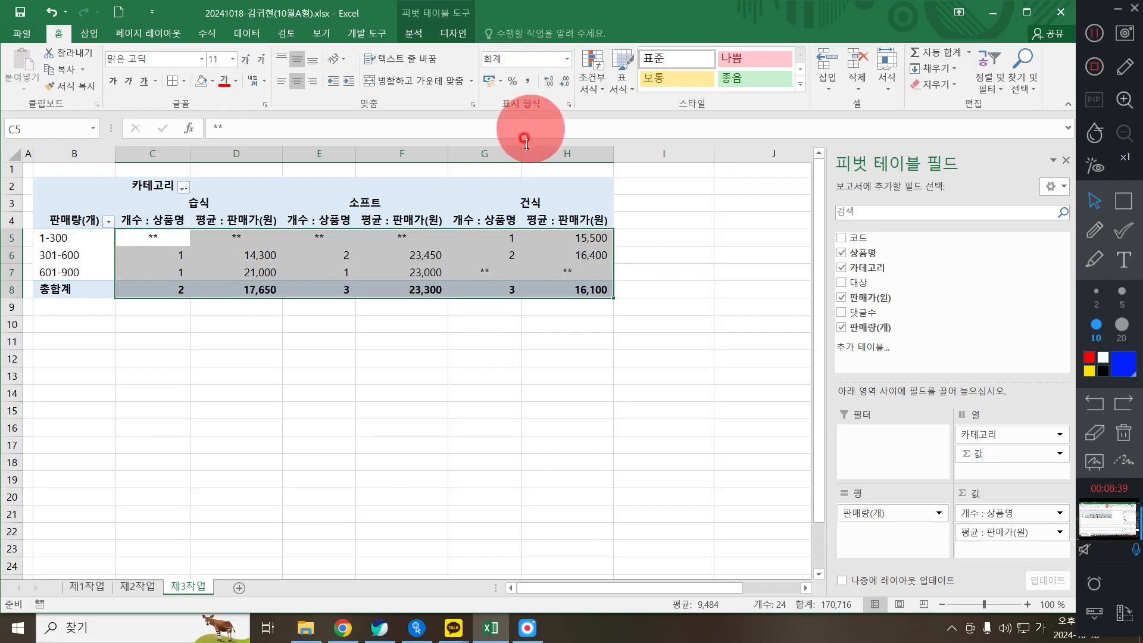
pyautogui.click(246, 236)
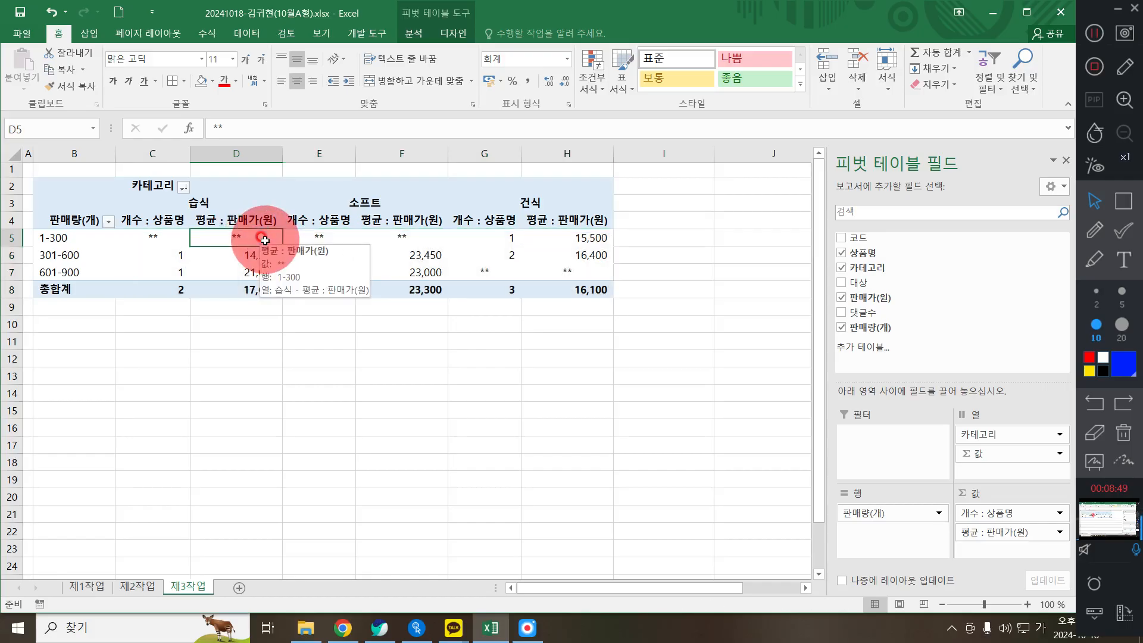
pyautogui.click(239, 318)
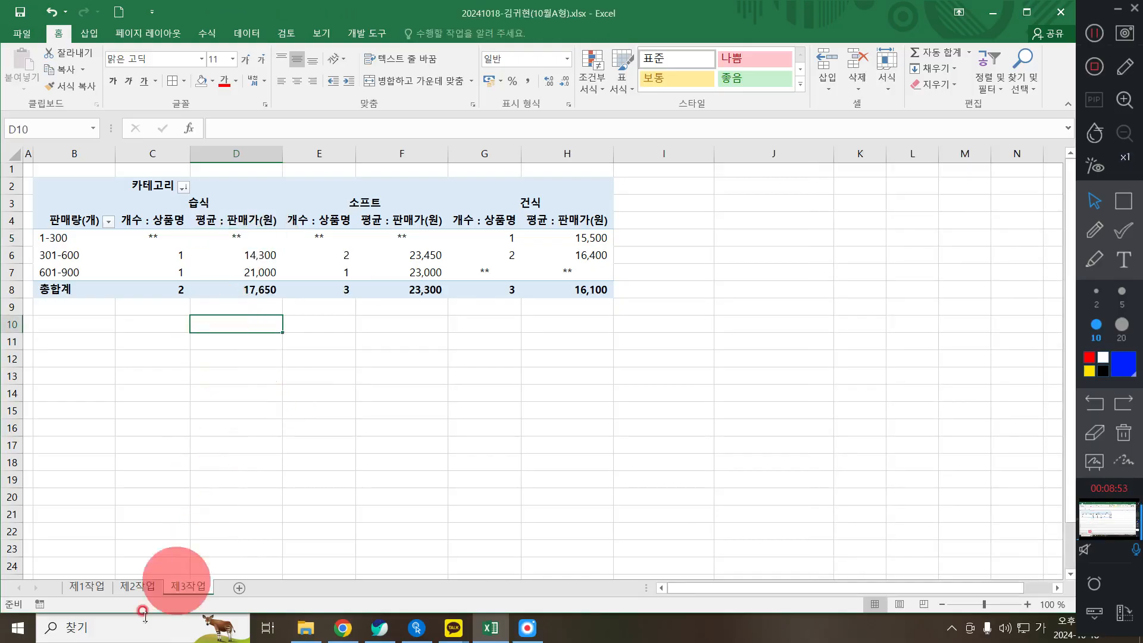
# Step: Go to the 제1작업 sheet, and bring up the 제4작업 chart conditions and sample output in the exam sheet
pyautogui.click(86, 587)
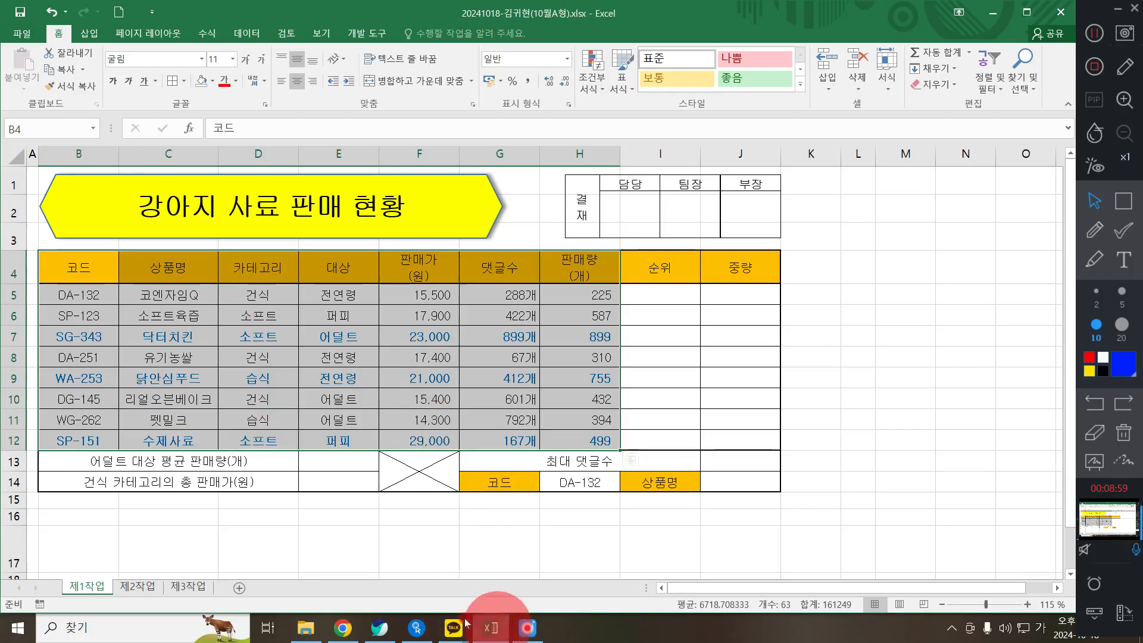
pyautogui.click(381, 630)
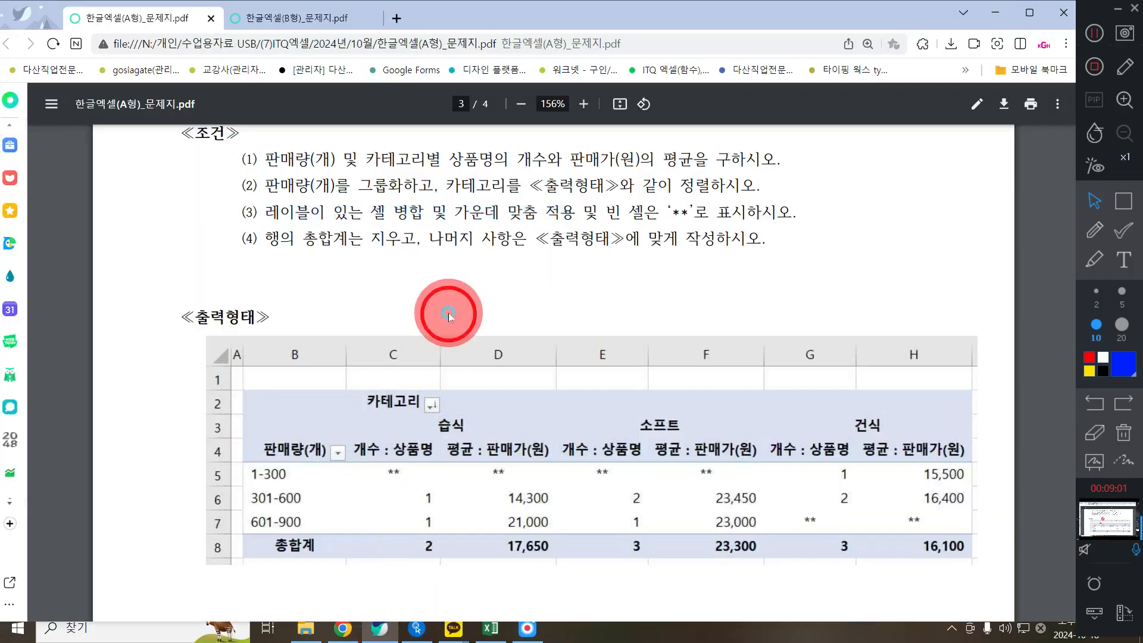
pyautogui.scroll(-2, 447, 311)
pyautogui.scroll(-15, 444, 308)
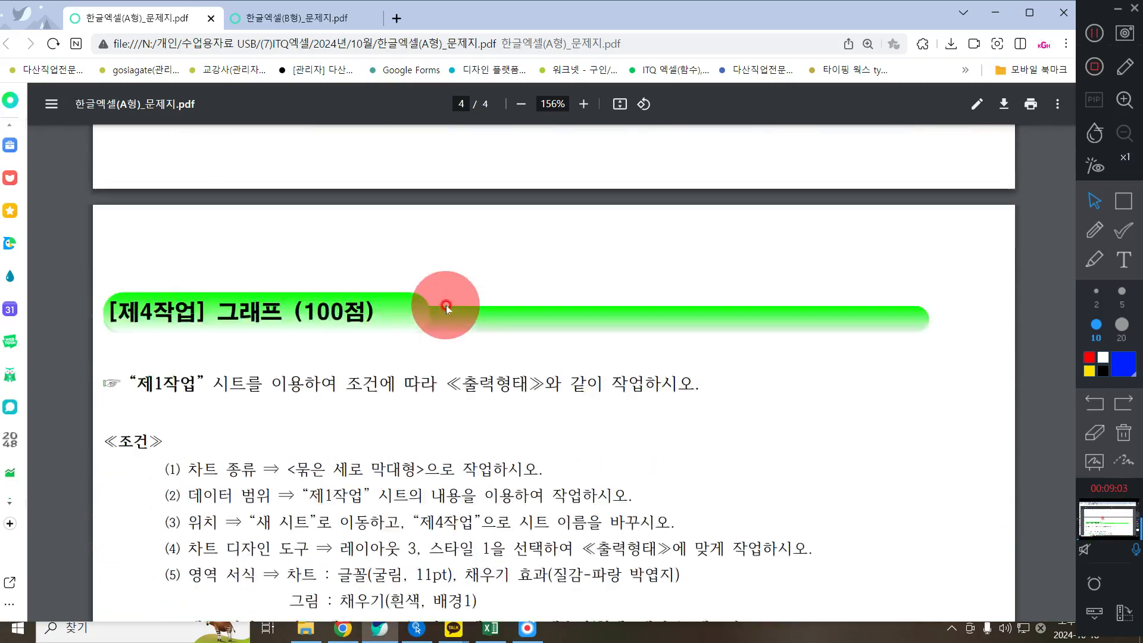
pyautogui.scroll(-6, 446, 305)
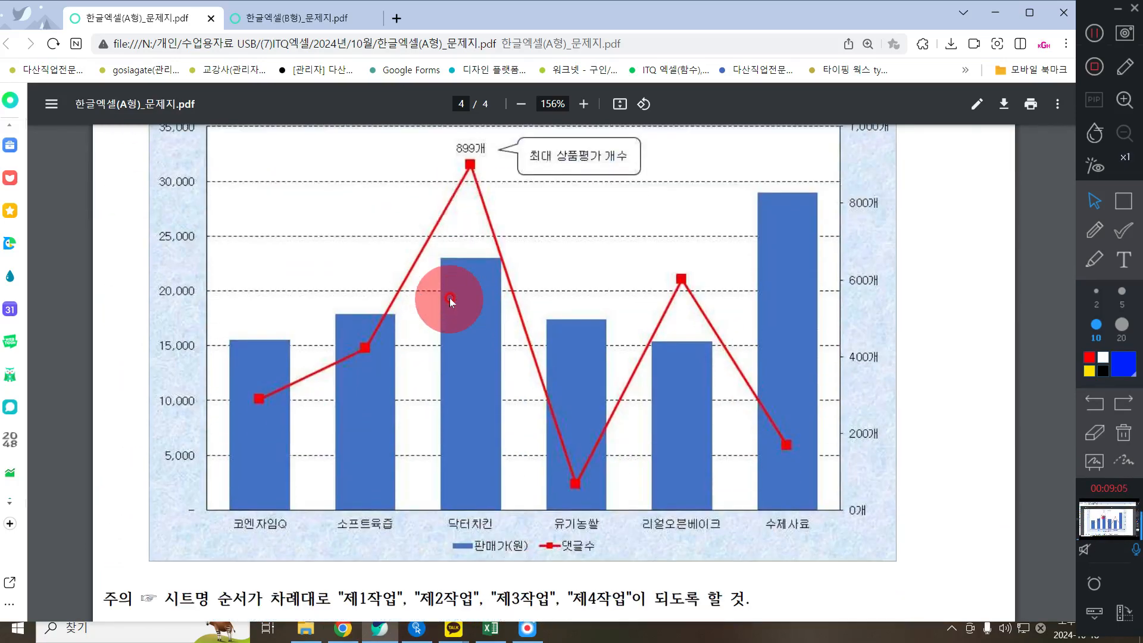
pyautogui.scroll(-2, 449, 298)
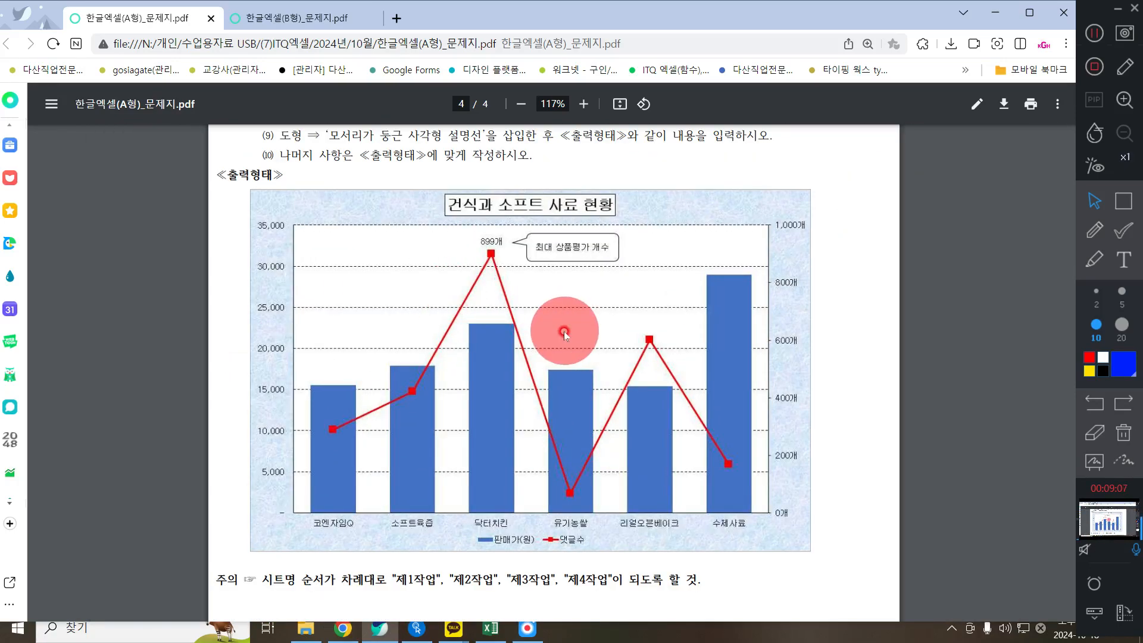
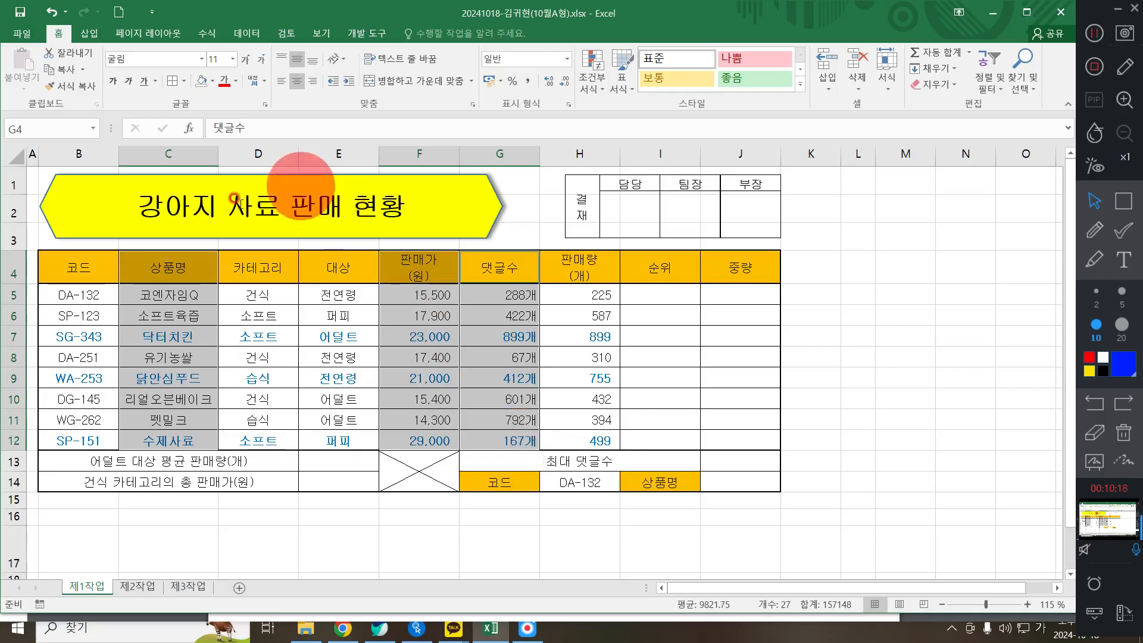
# Step: Start inserting a 콤보 chart from the selected 상품명, 판매가(원) and 댓글수 data
pyautogui.click(90, 33)
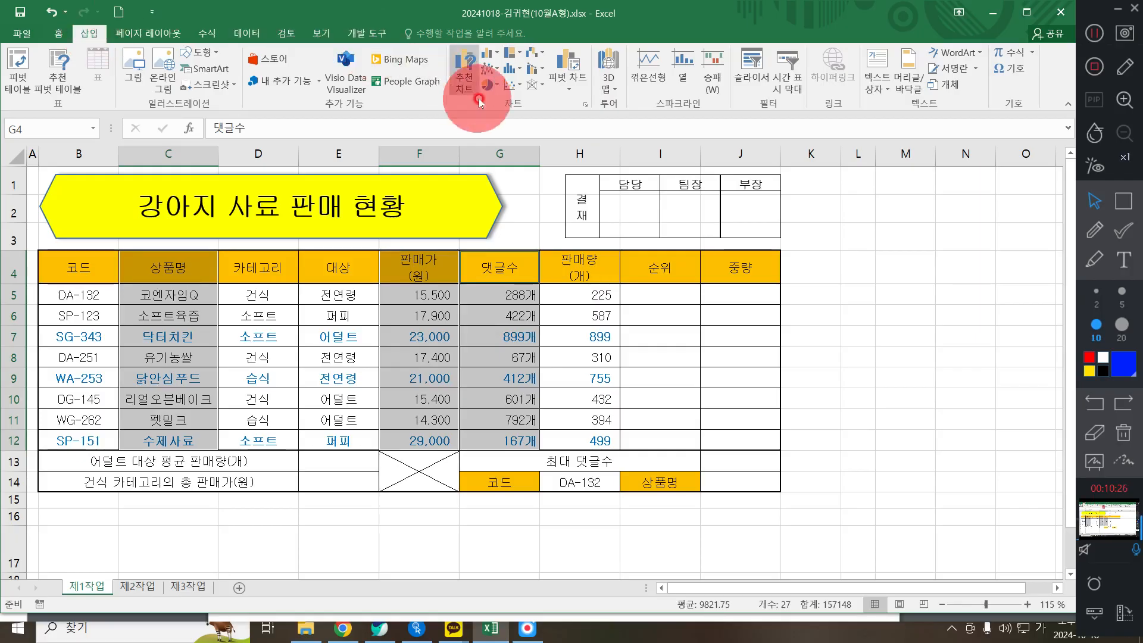
pyautogui.click(465, 75)
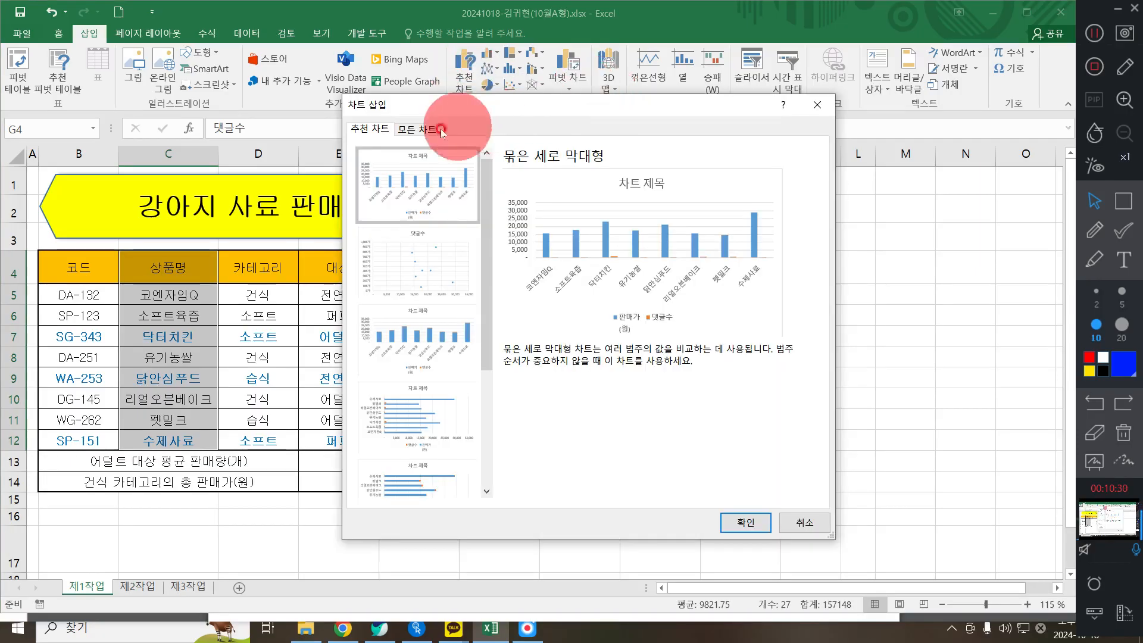
pyautogui.click(420, 129)
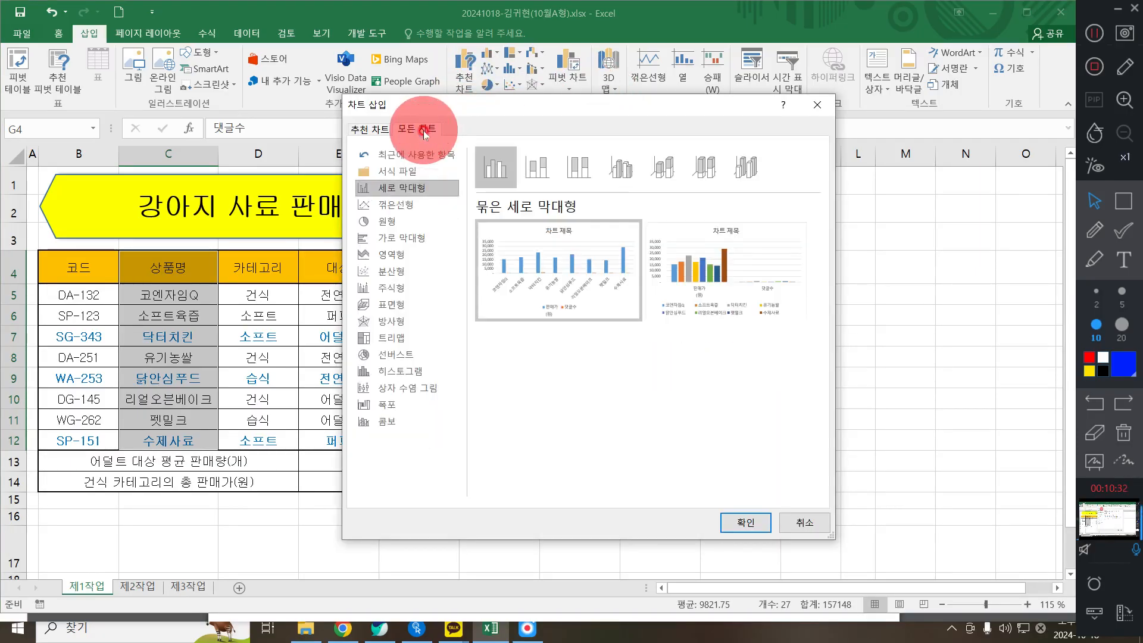
pyautogui.click(395, 422)
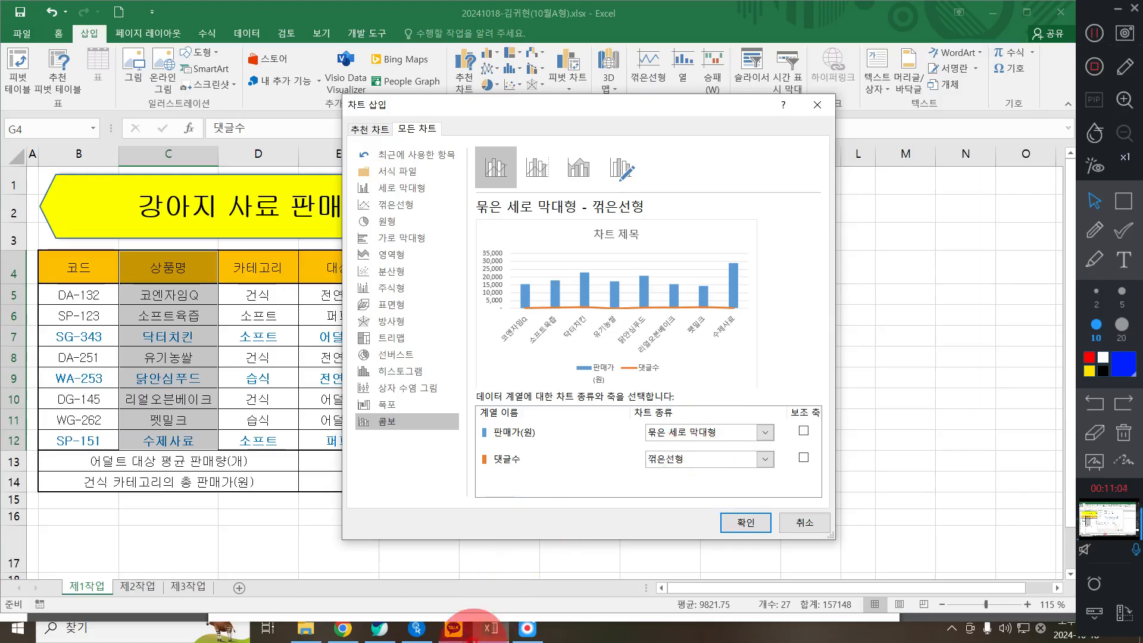
# Step: Frame the 댓글수 chart type and secondary axis condition on the exam sheet in blue, clear the mark, and return to Excel
pyautogui.click(360, 636)
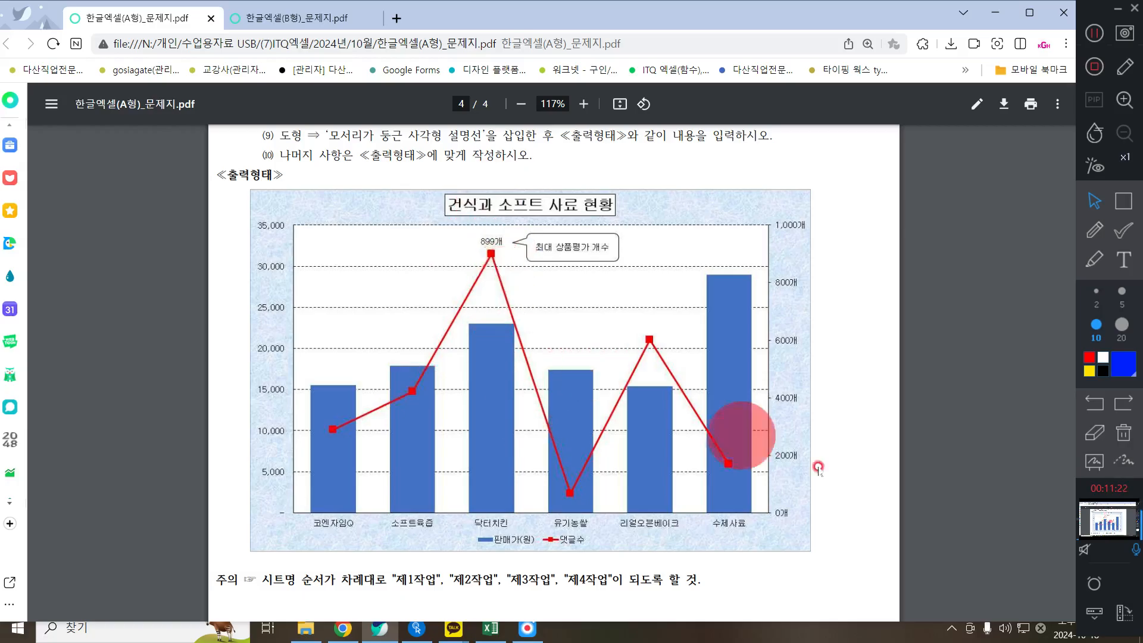
pyautogui.scroll(3, 638, 304)
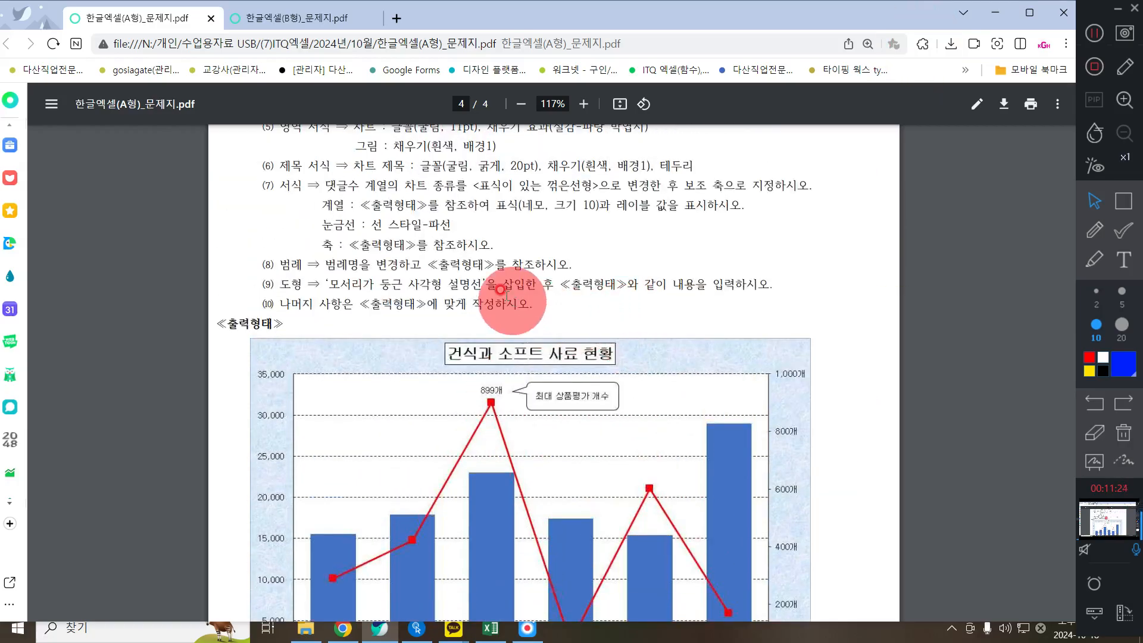
pyautogui.keyDown('ctrl'); pyautogui.scroll(3, 501, 290); pyautogui.keyUp('ctrl')
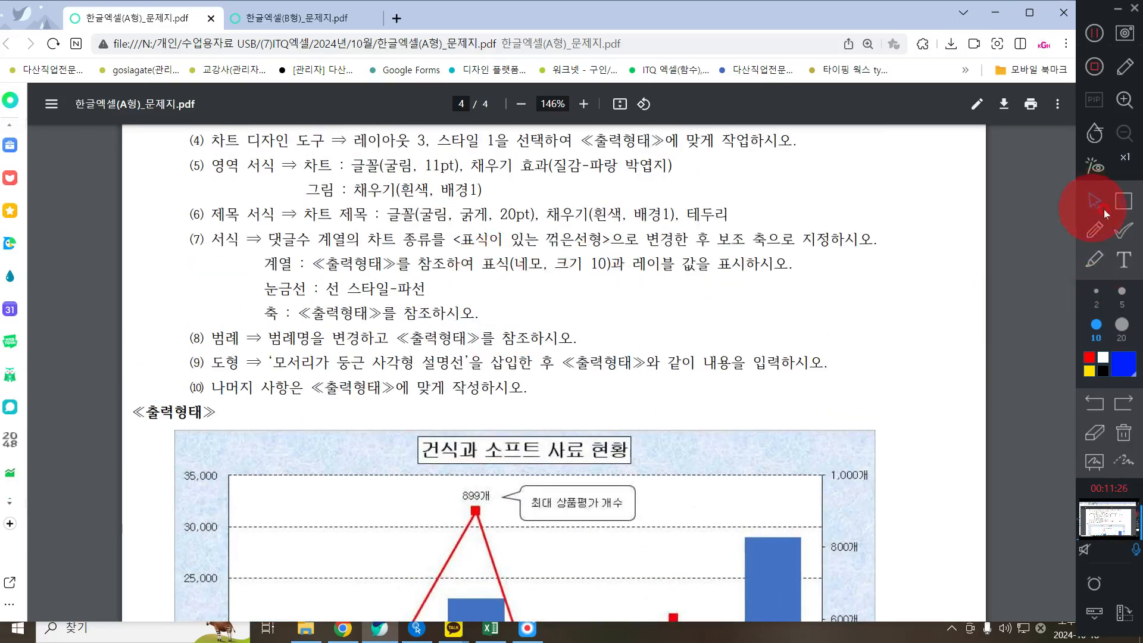
pyautogui.click(1123, 201)
pyautogui.moveTo(261, 220)
pyautogui.mouseDown()
pyautogui.moveTo(396, 249)
pyautogui.moveTo(771, 249)
pyautogui.mouseUp()
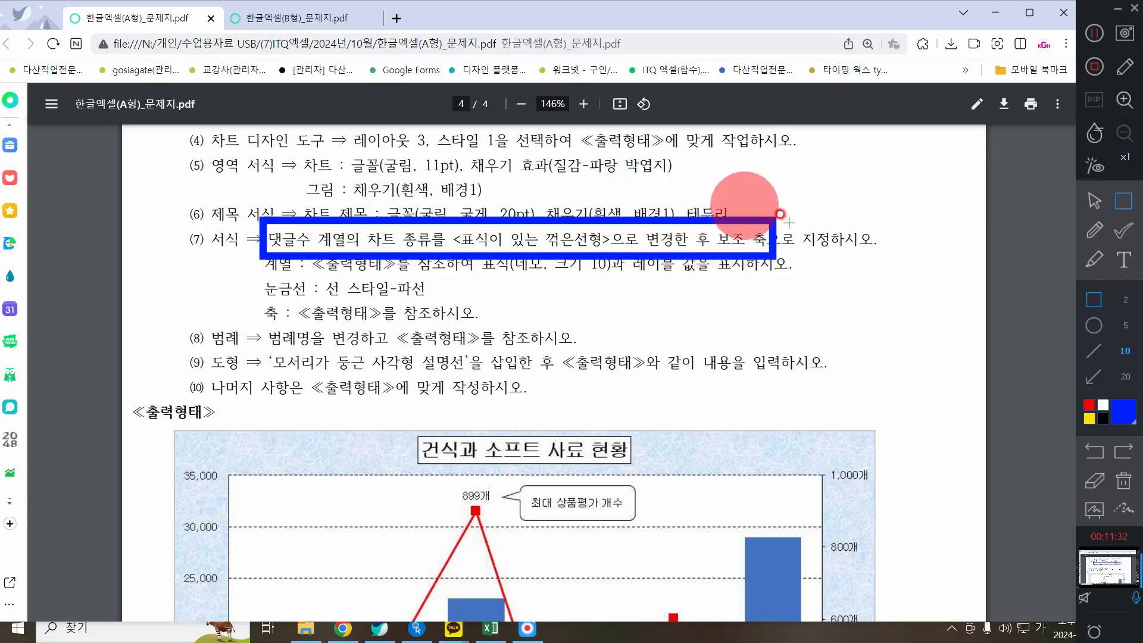
pyautogui.click(1119, 468)
pyautogui.click(991, 13)
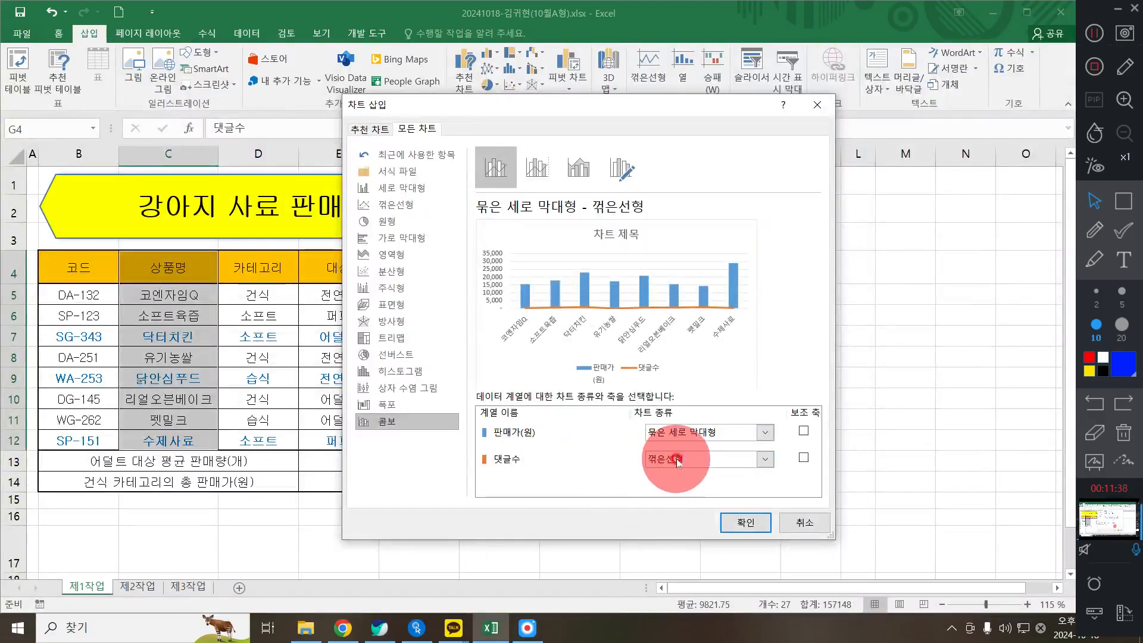
# Step: Set the 댓글수 series to 표식이 있는 꺾은선형 and plot it on the secondary axis
pyautogui.click(678, 460)
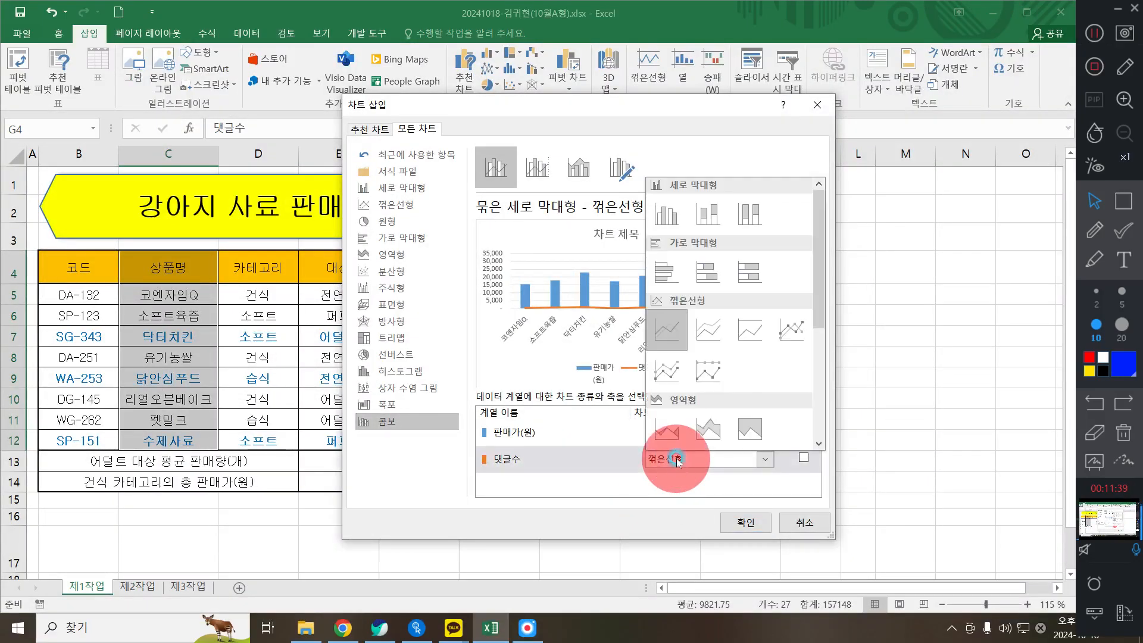
pyautogui.click(792, 332)
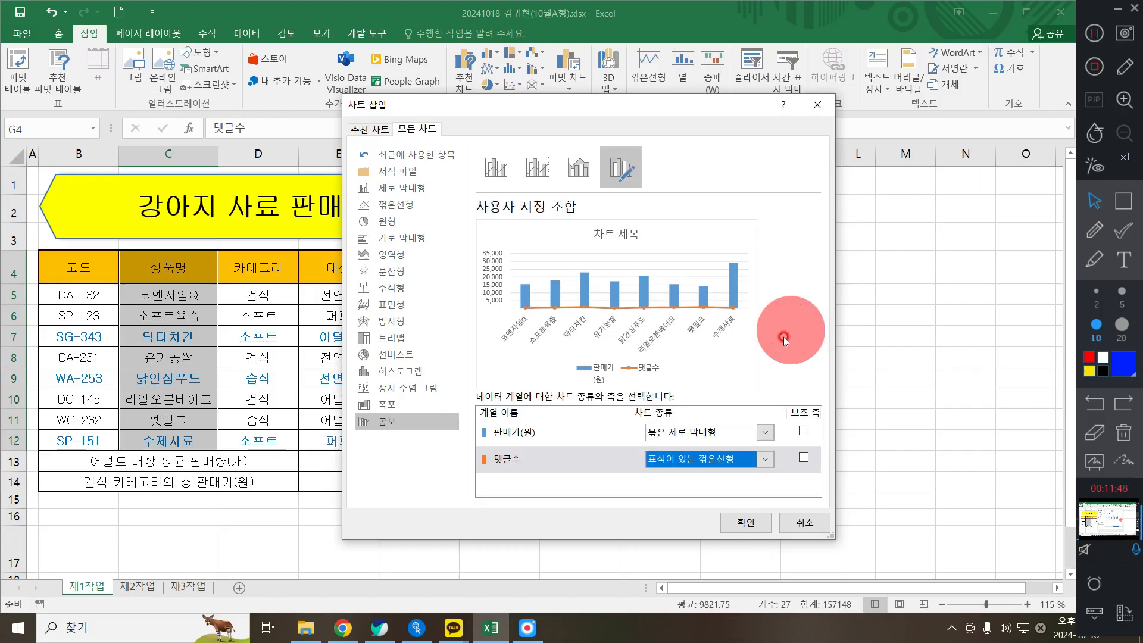
pyautogui.click(804, 457)
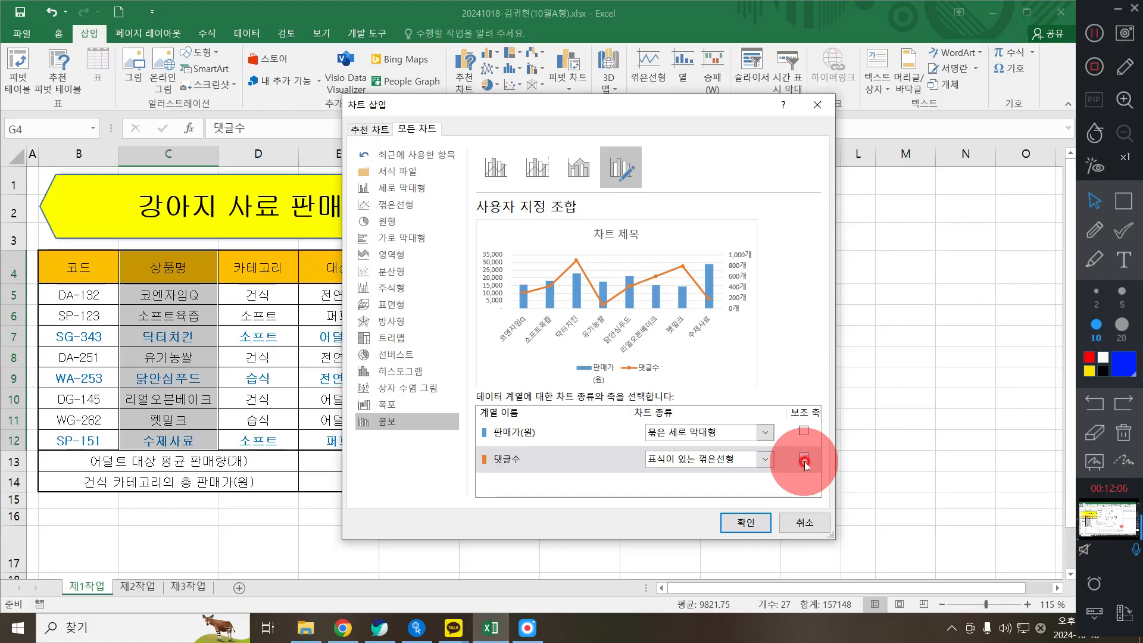
# Step: Insert the combo chart, review conditions (1) to (3) on the exam sheet, and return to the workbook
pyautogui.click(744, 519)
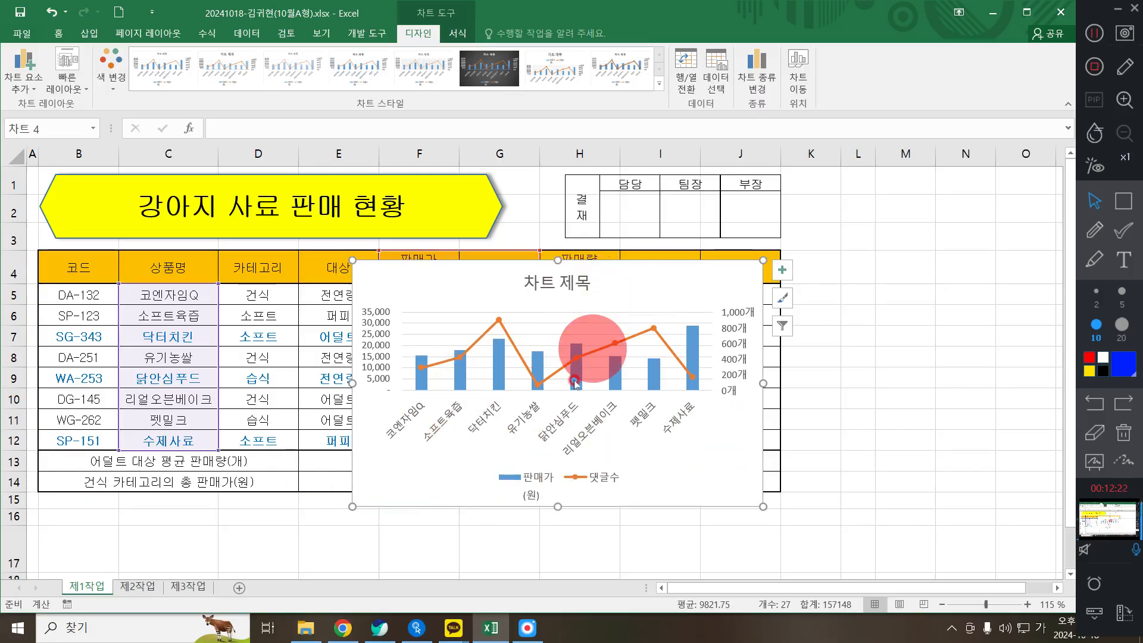
pyautogui.click(387, 630)
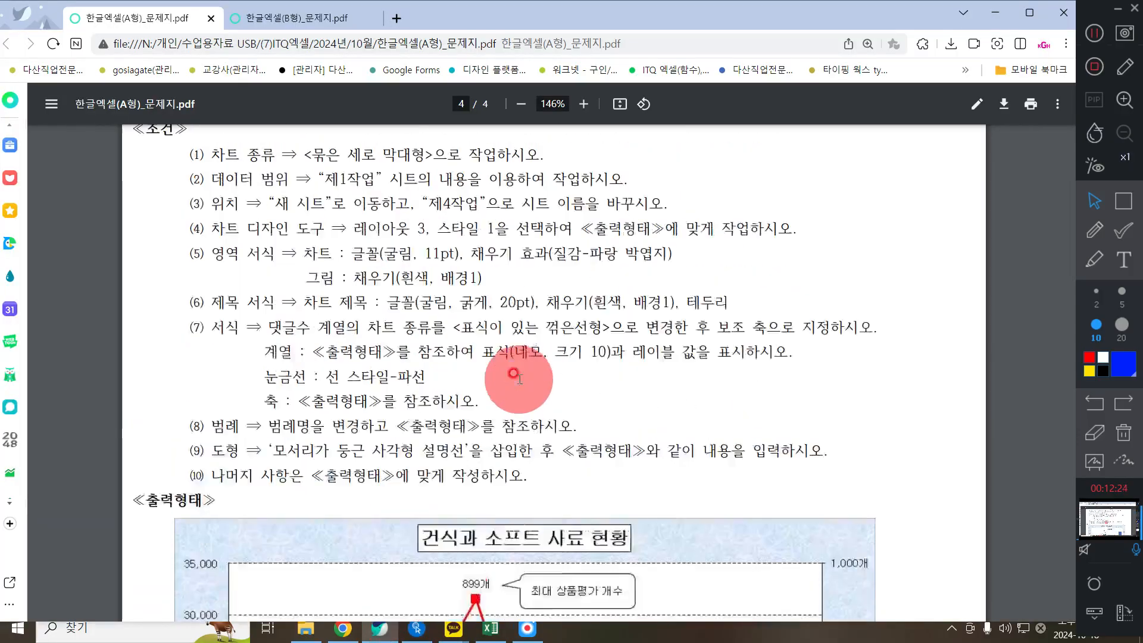
pyautogui.scroll(2, 524, 375)
pyautogui.moveTo(256, 206); pyautogui.dragTo(544, 197)
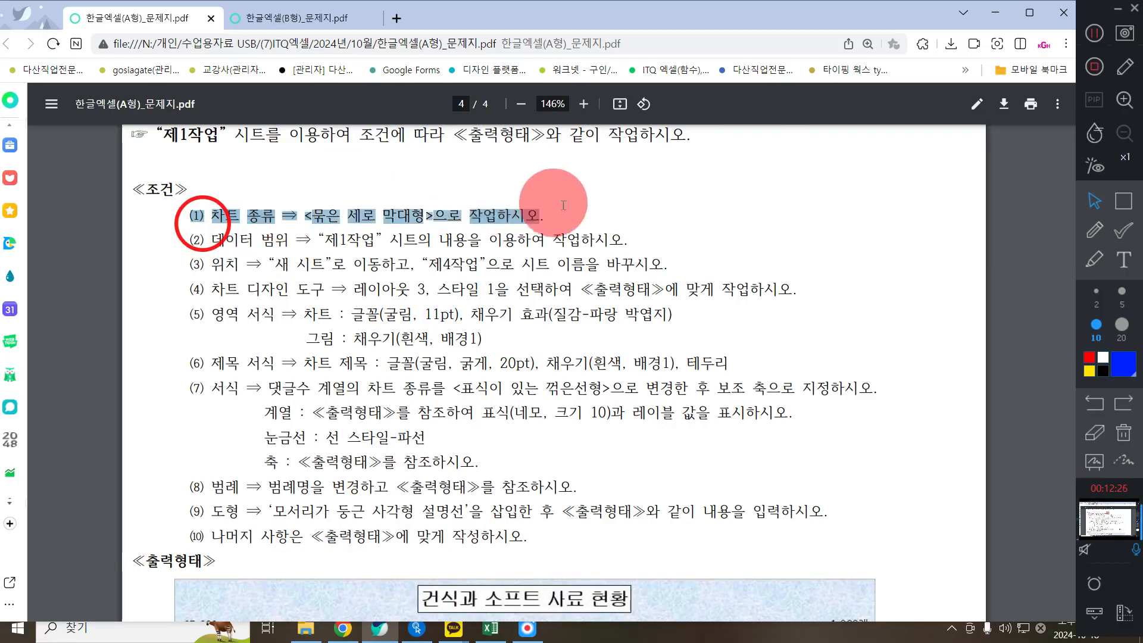
pyautogui.click(226, 236)
pyautogui.moveTo(226, 235); pyautogui.dragTo(654, 239)
pyautogui.moveTo(205, 268); pyautogui.dragTo(667, 251)
pyautogui.click(989, 12)
# Step: Move the chart to a new sheet named 제4작업 and place that sheet after 제3작업
pyautogui.click(419, 34)
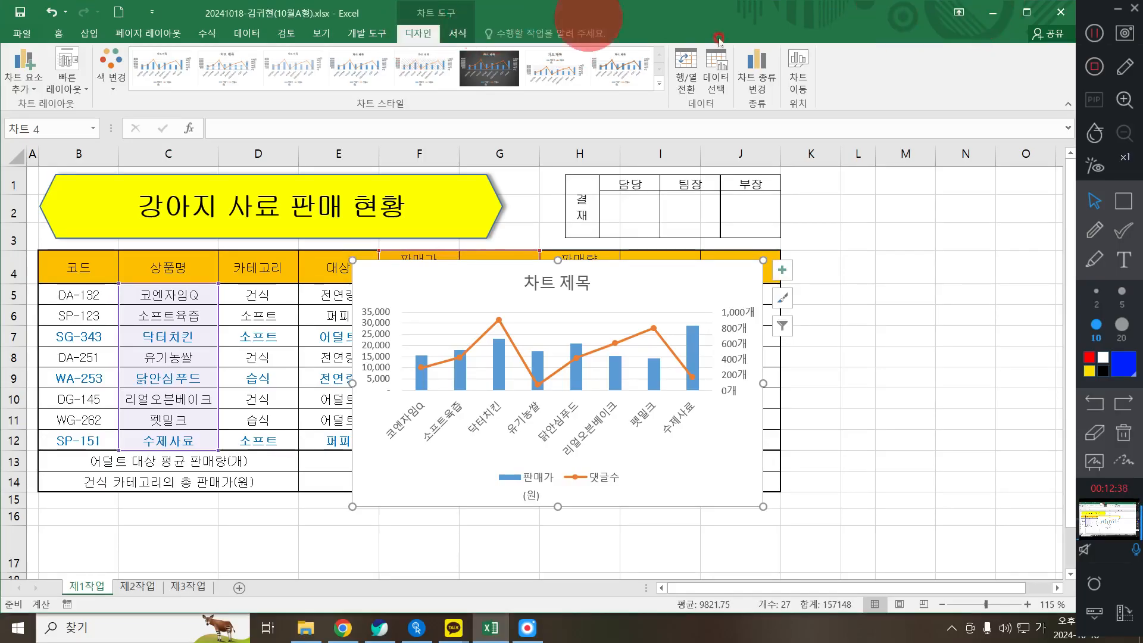
pyautogui.click(798, 70)
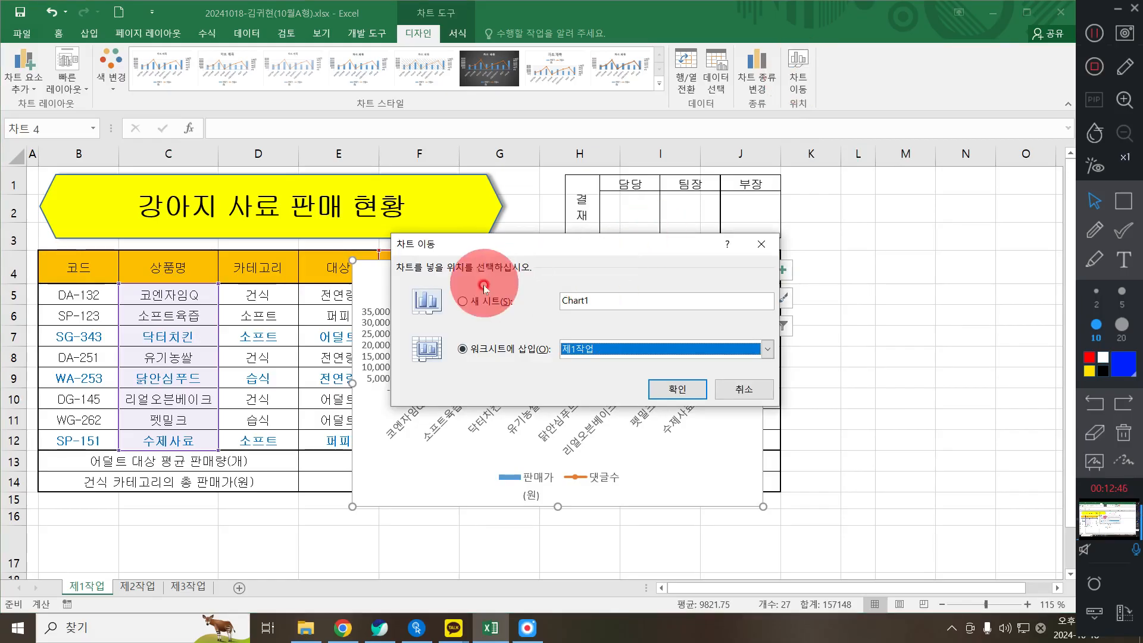
pyautogui.click(463, 301)
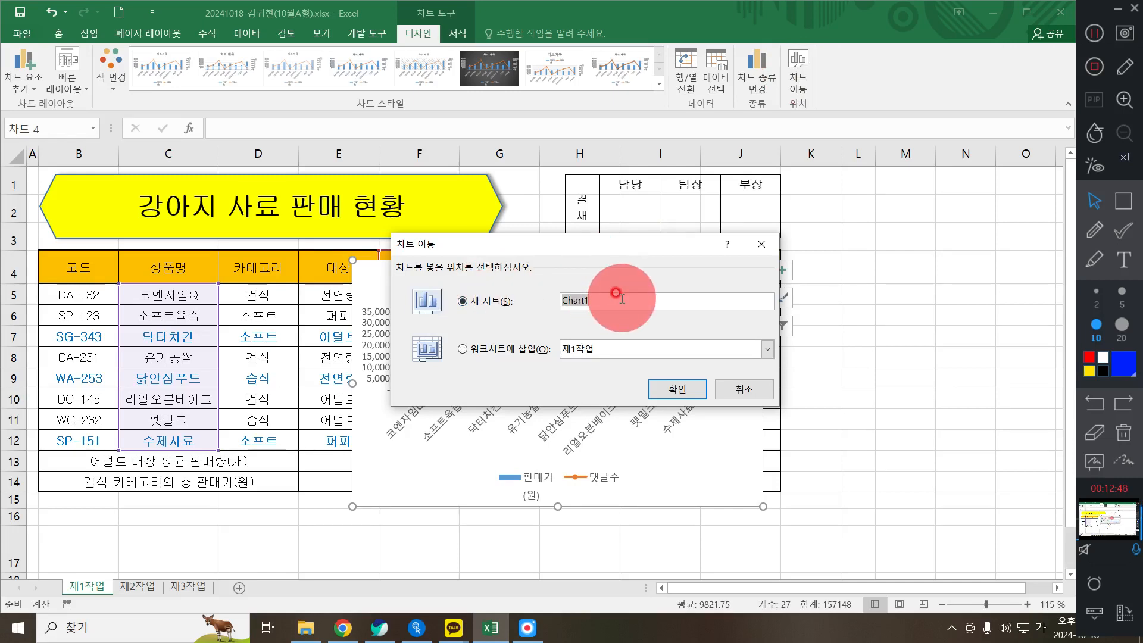
pyautogui.write('ㅈ4자ㄱ어')
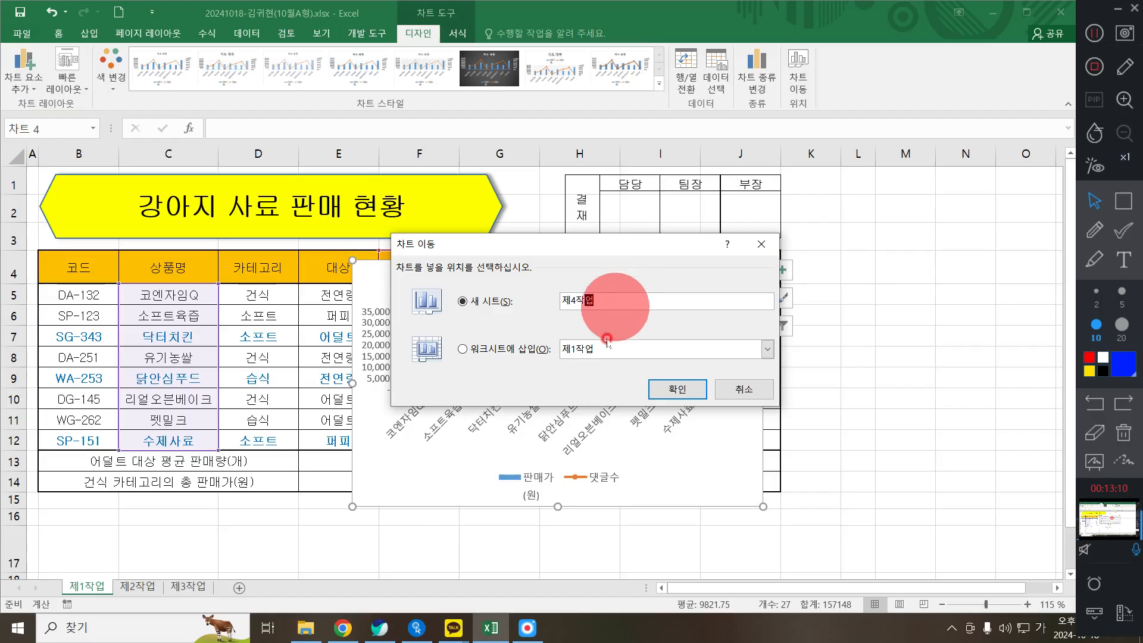
pyautogui.click(679, 389)
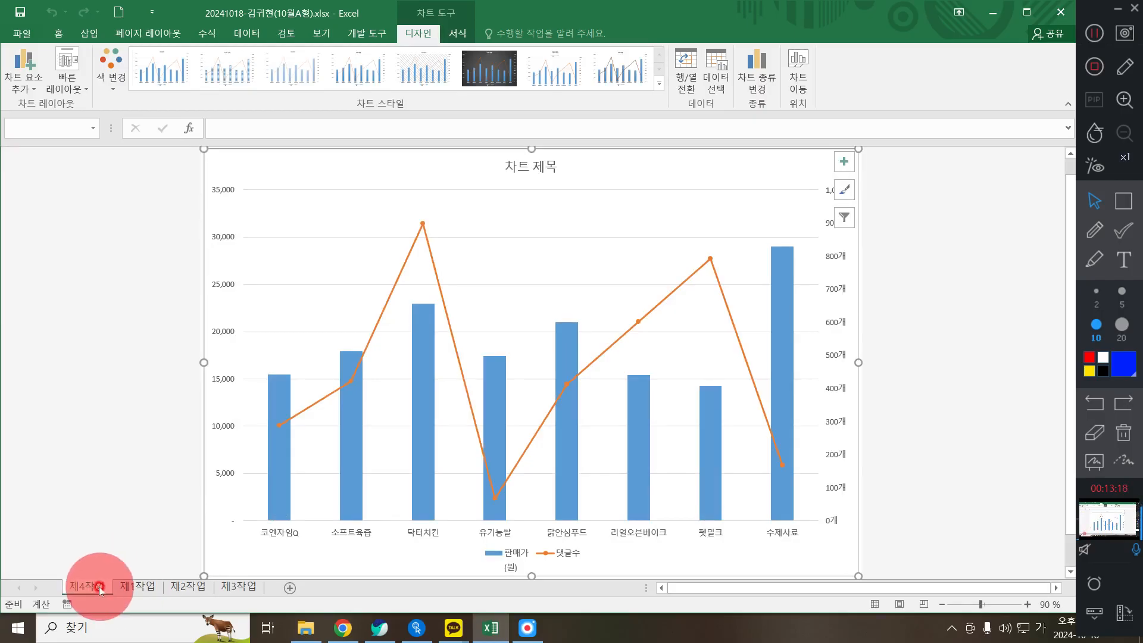
pyautogui.moveTo(98, 587); pyautogui.dragTo(279, 596)
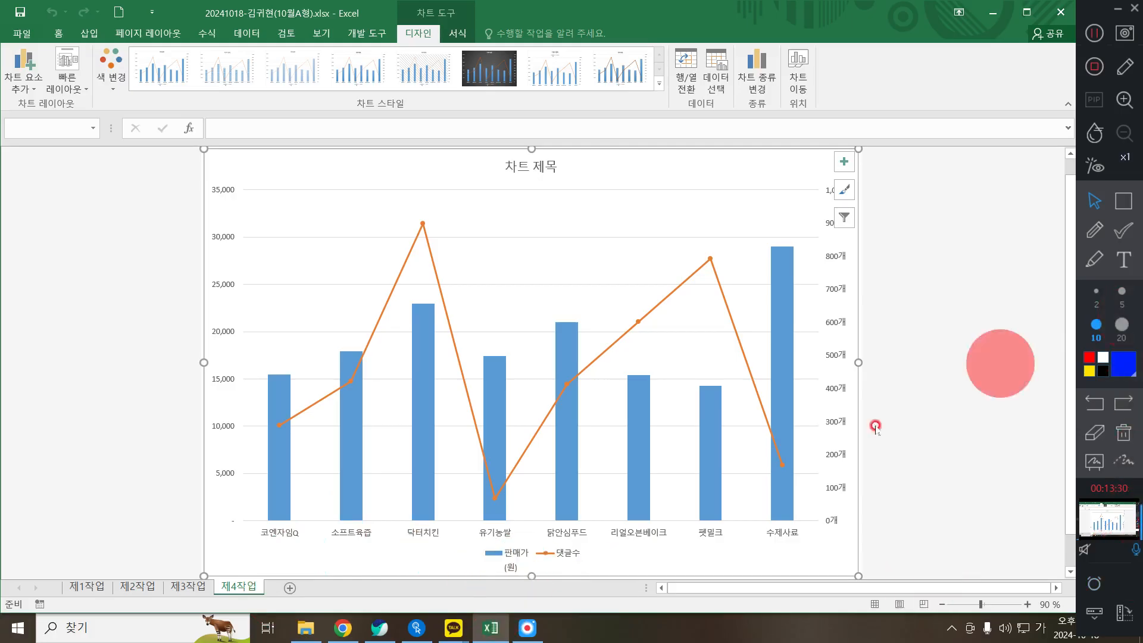
# Step: Check the layout condition on the exam sheet and apply 레이아웃 3 to the chart
pyautogui.click(386, 627)
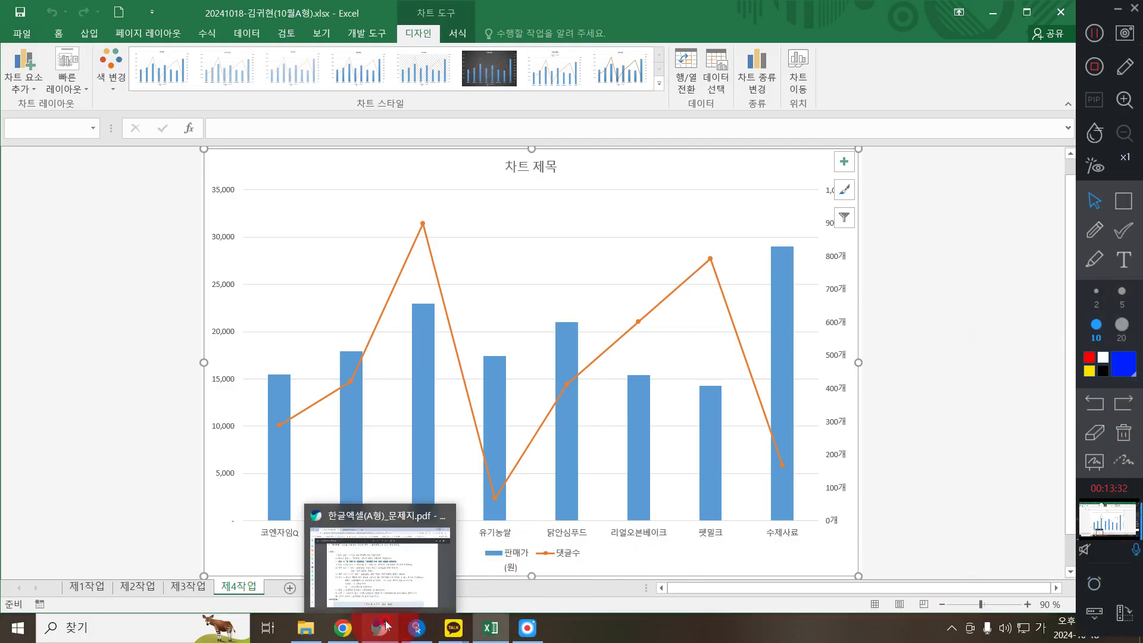
pyautogui.click(344, 506)
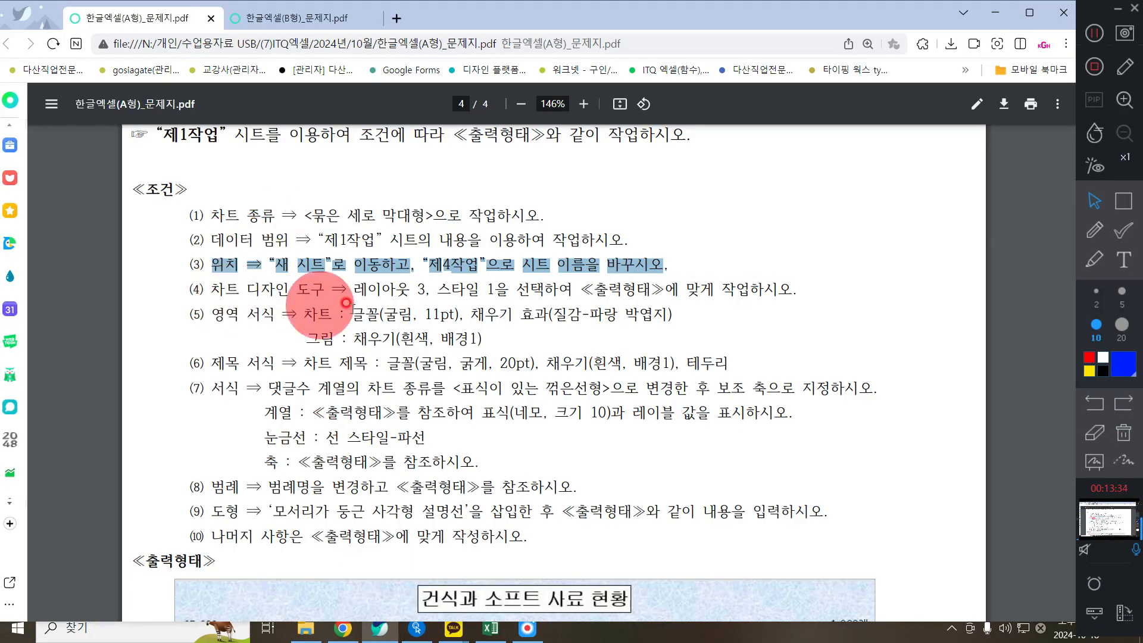
pyautogui.moveTo(353, 289); pyautogui.dragTo(425, 286)
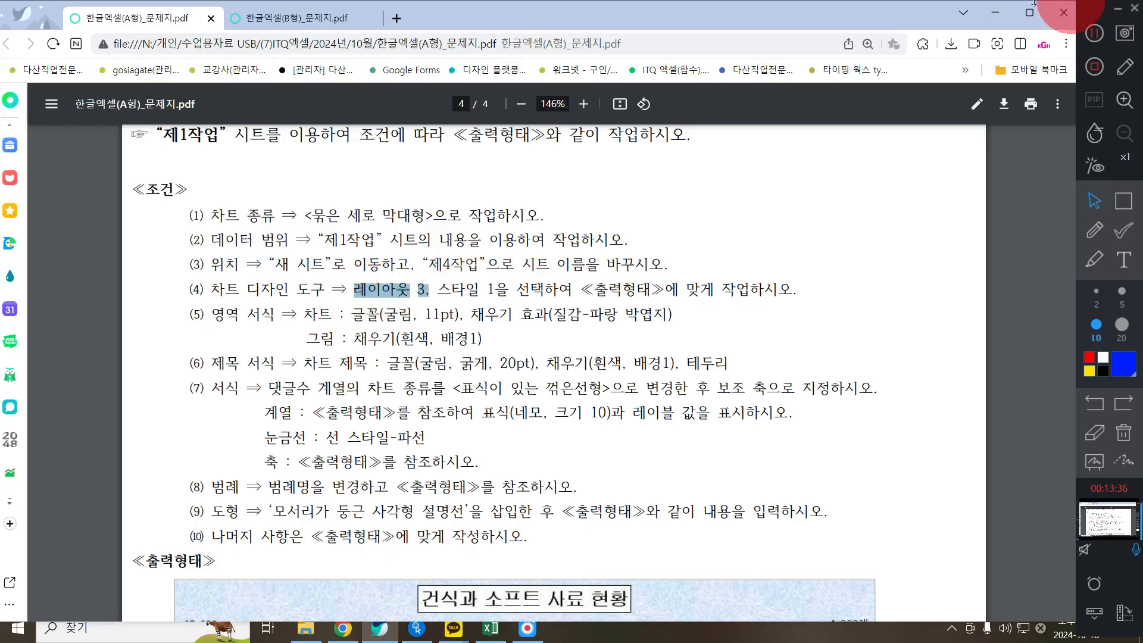
pyautogui.click(1005, 12)
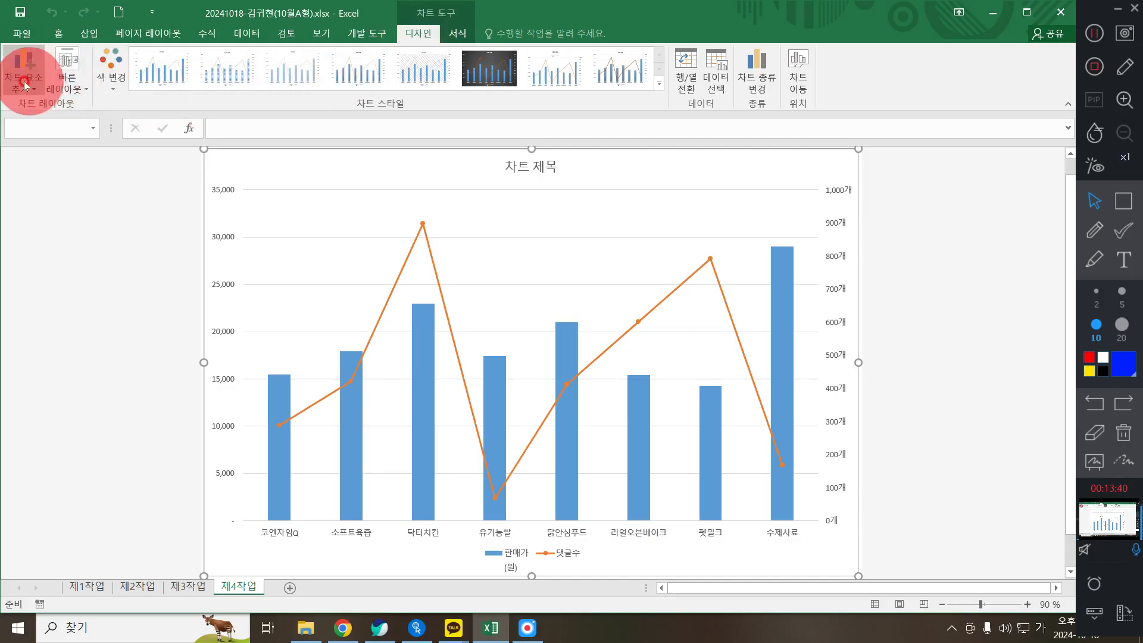
pyautogui.click(67, 82)
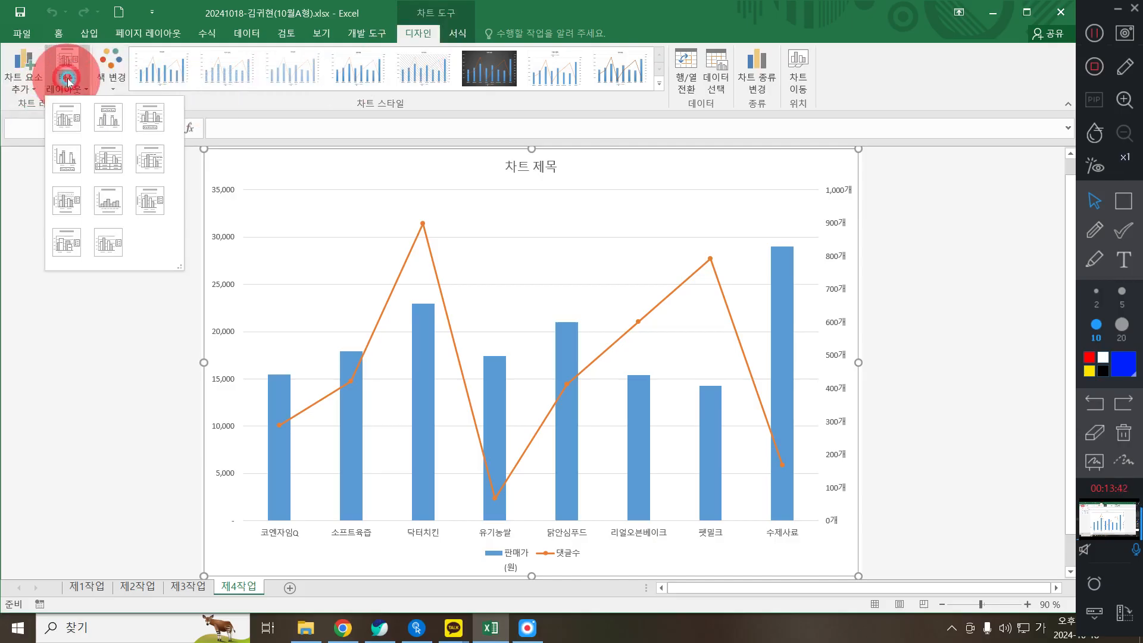
pyautogui.click(155, 122)
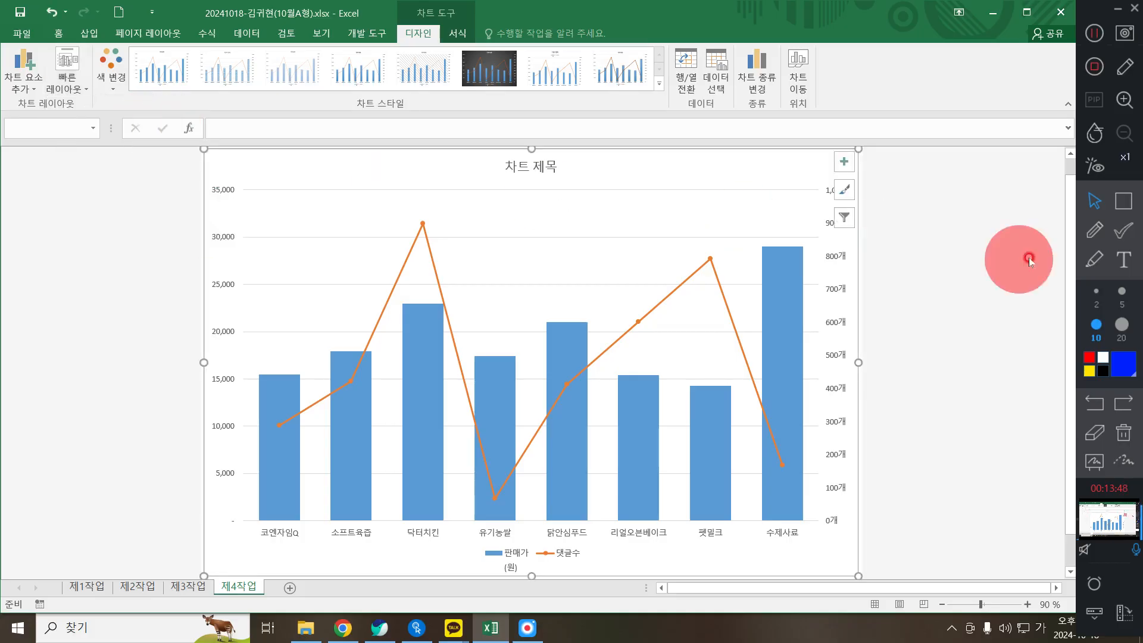
# Step: Frame the first chart style in the style gallery in blue and clear the mark
pyautogui.click(1121, 202)
pyautogui.moveTo(125, 37)
pyautogui.mouseDown()
pyautogui.moveTo(405, 102)
pyautogui.moveTo(688, 111)
pyautogui.moveTo(668, 98)
pyautogui.mouseUp()
pyautogui.moveTo(123, 36)
pyautogui.mouseDown()
pyautogui.moveTo(191, 72)
pyautogui.moveTo(210, 101)
pyautogui.mouseUp()
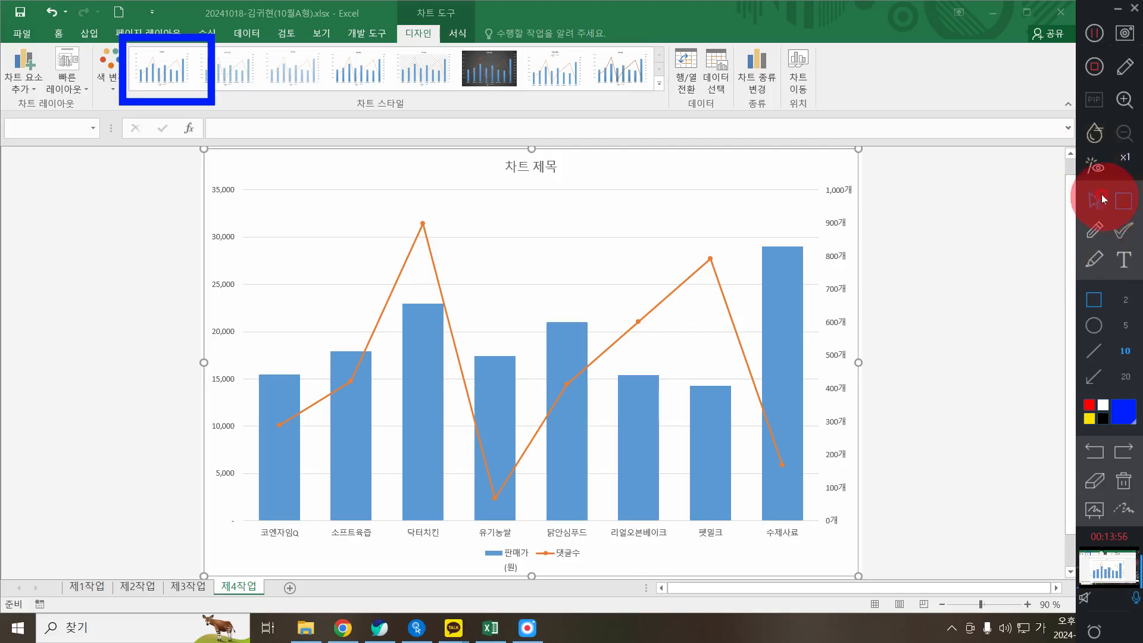
pyautogui.click(1099, 200)
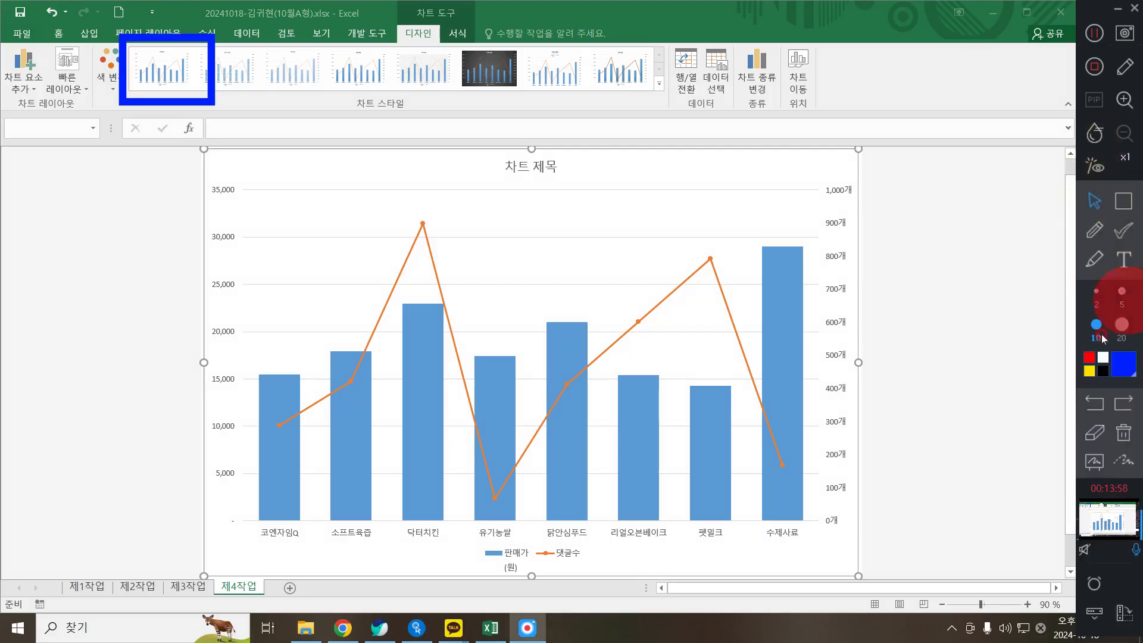
pyautogui.click(1124, 433)
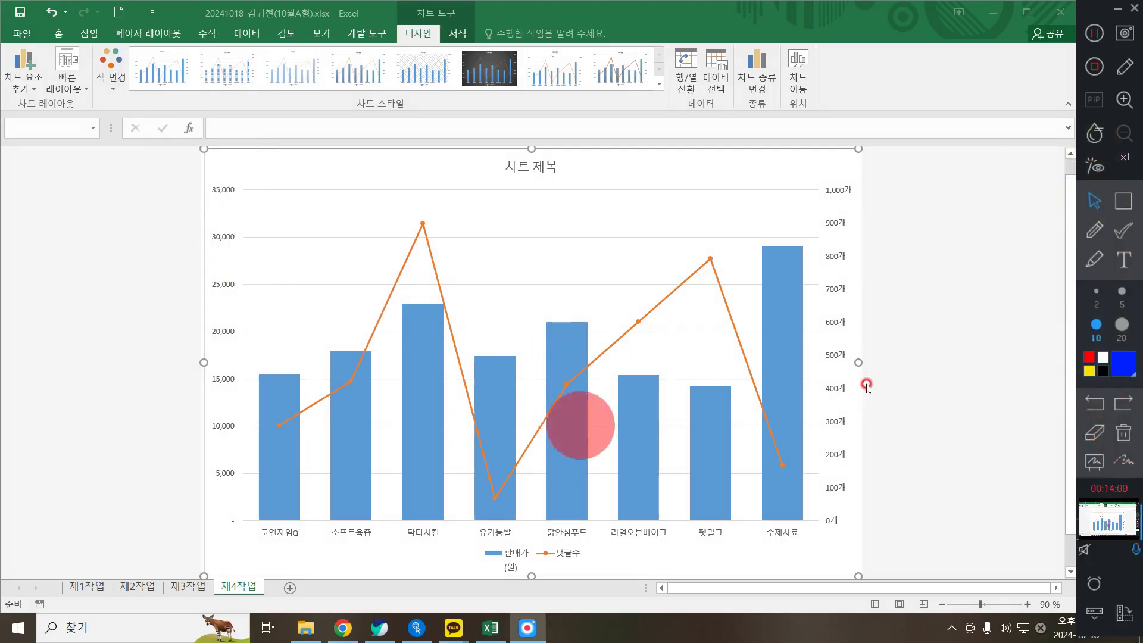
# Step: Frame the product names along the chart's horizontal axis in blue and clear the marks
pyautogui.click(1123, 201)
pyautogui.moveTo(243, 510); pyautogui.dragTo(436, 554)
pyautogui.moveTo(544, 572); pyautogui.dragTo(832, 548)
pyautogui.rightClick(816, 546)
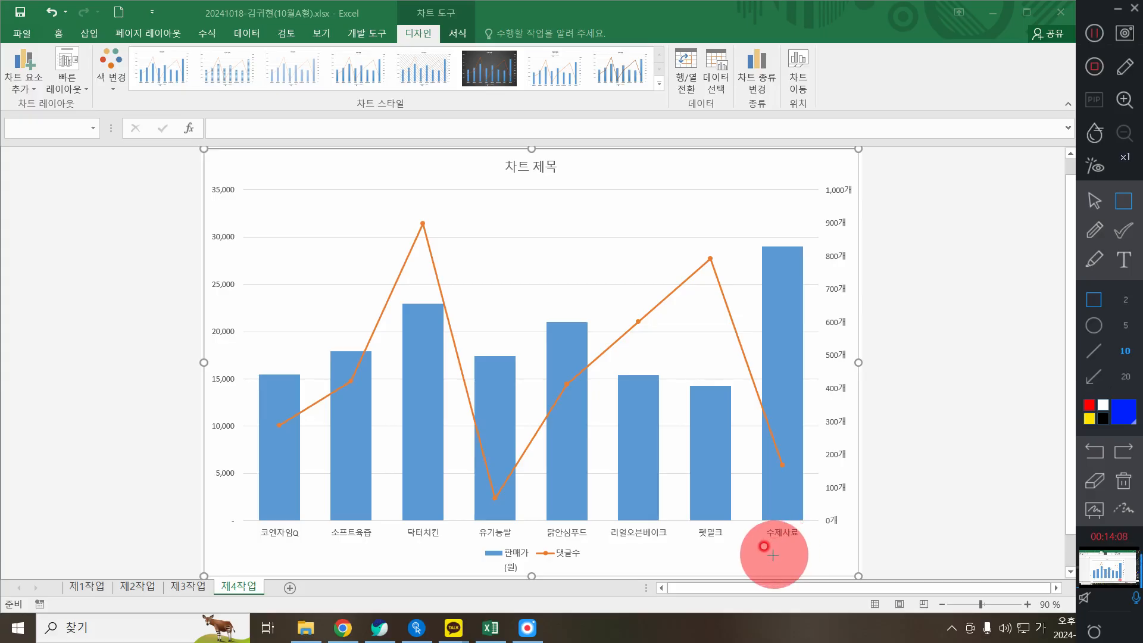
pyautogui.click(1094, 200)
# Step: Filter the 닭안심푸드 and 펫밀크 categories out of the chart
pyautogui.click(785, 173)
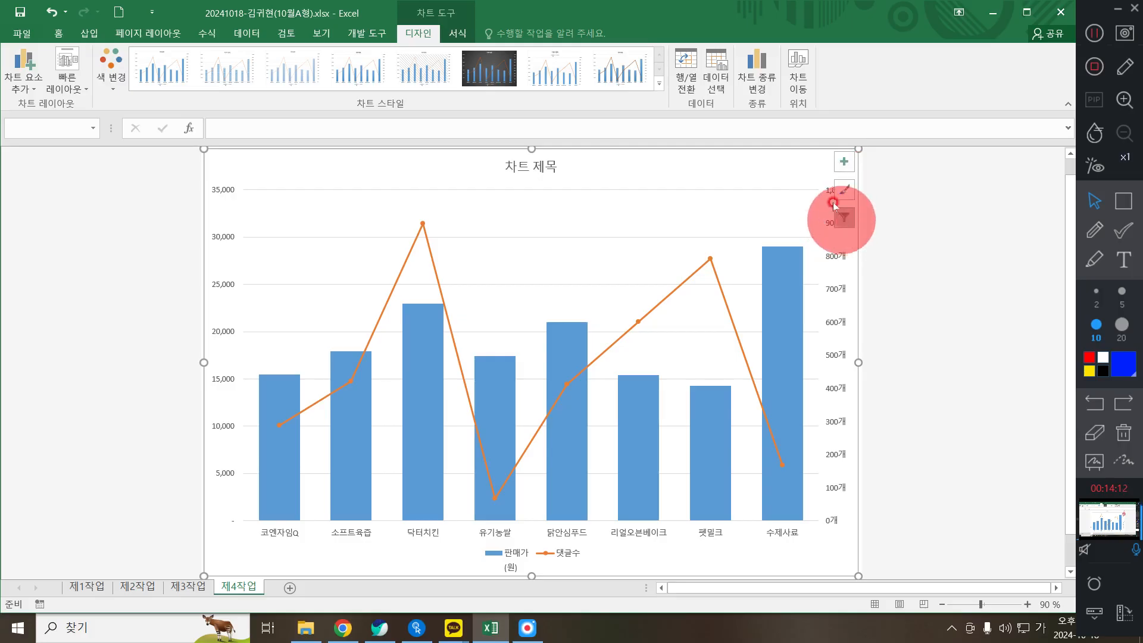
pyautogui.click(849, 226)
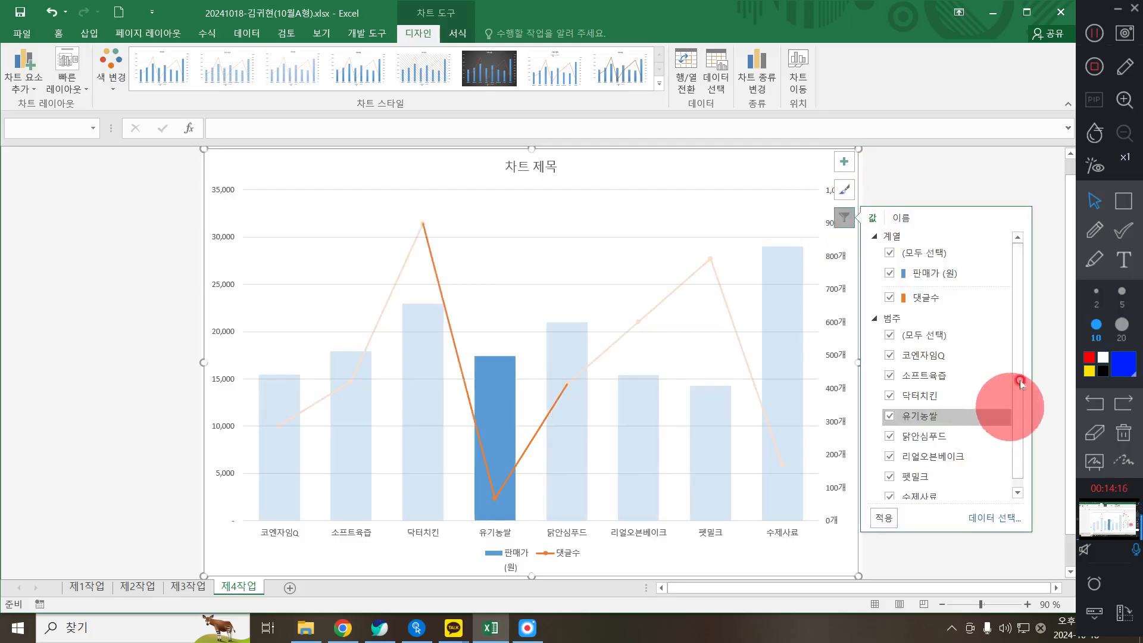
pyautogui.scroll(-1, 1014, 416)
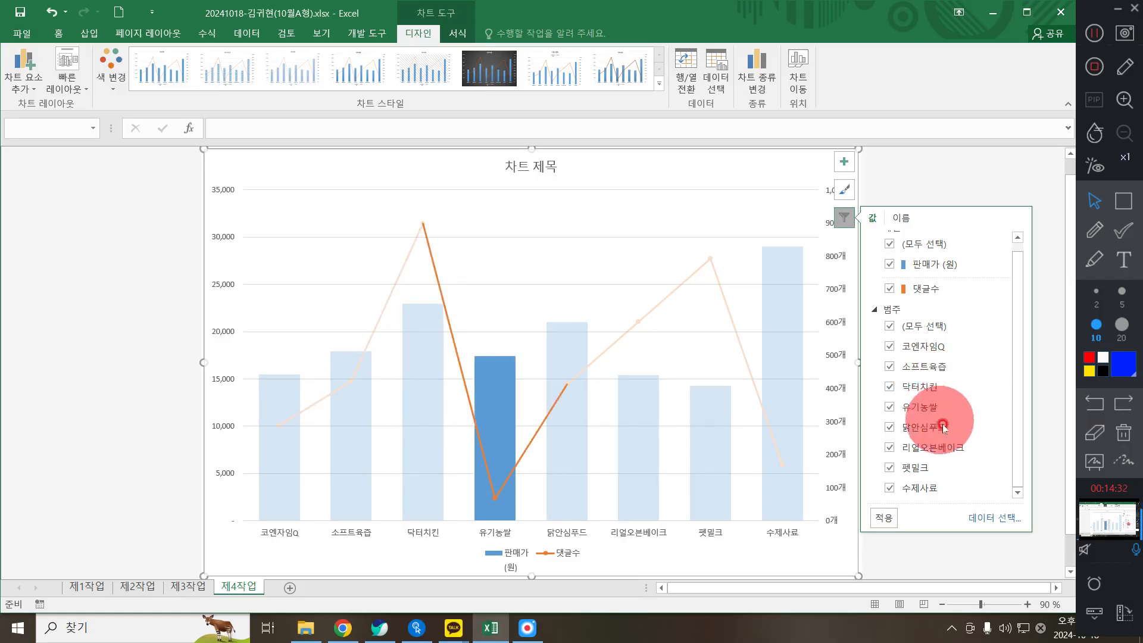
pyautogui.click(888, 428)
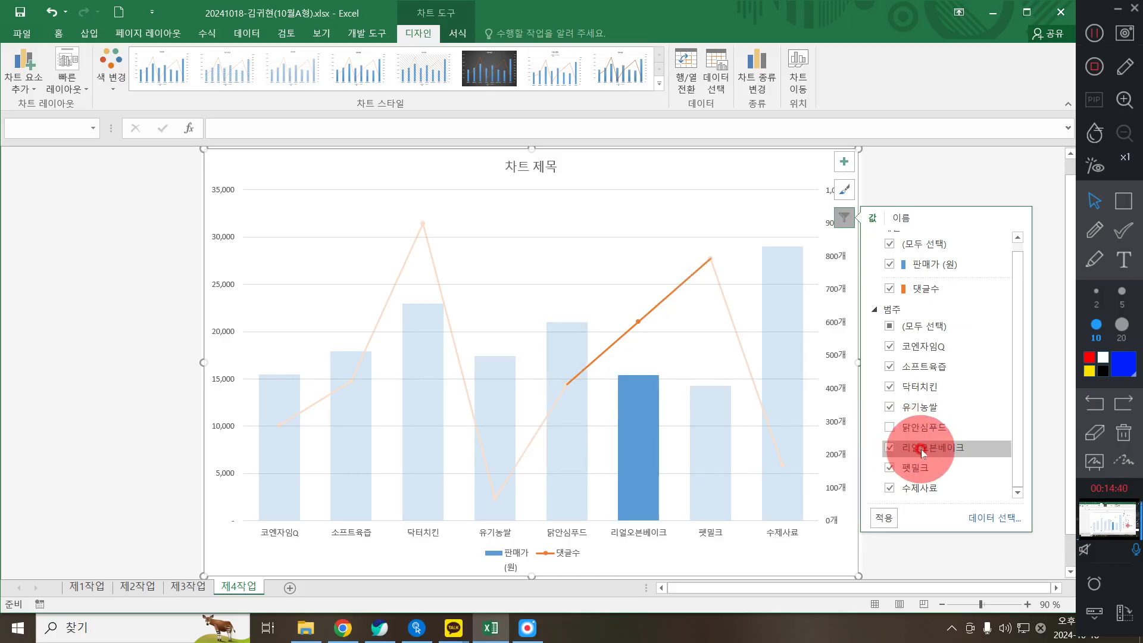
pyautogui.click(891, 472)
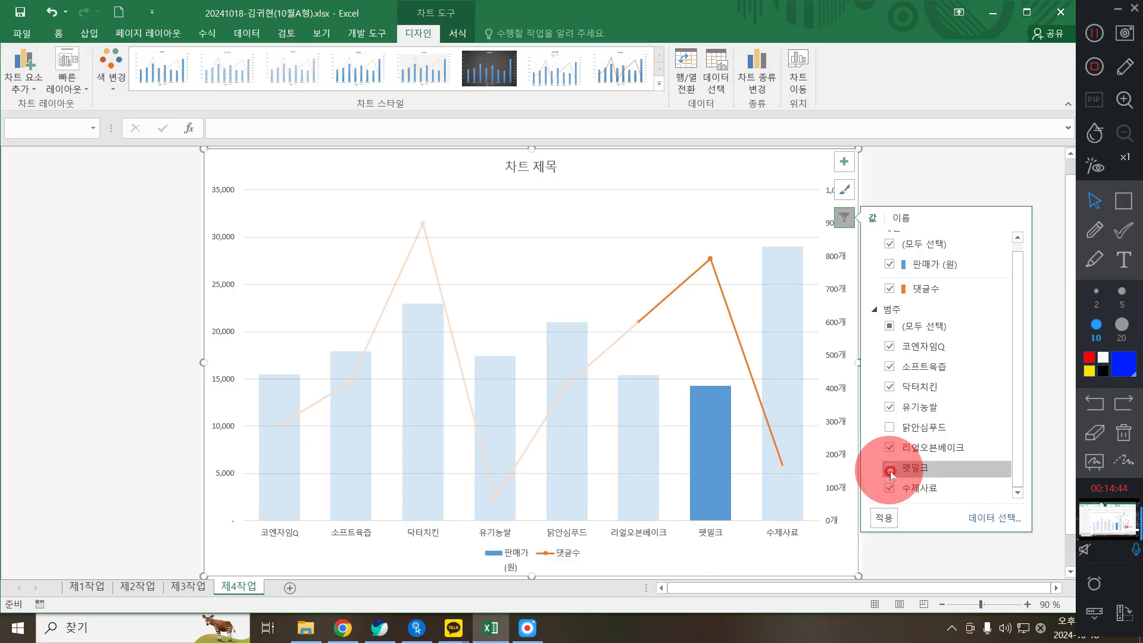
pyautogui.click(883, 519)
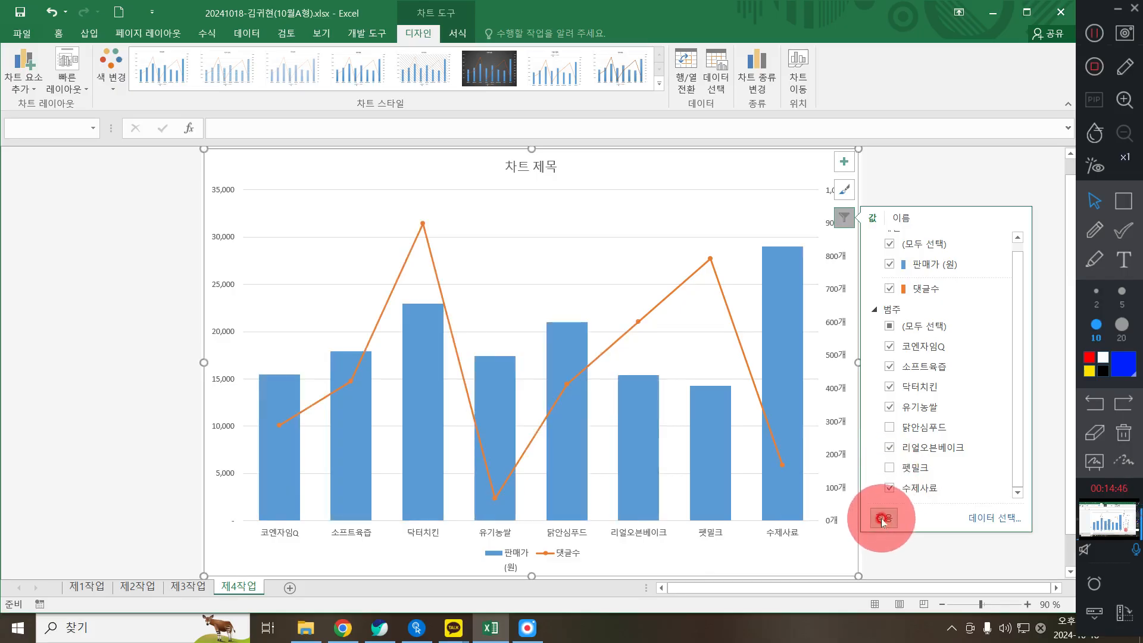
pyautogui.click(883, 520)
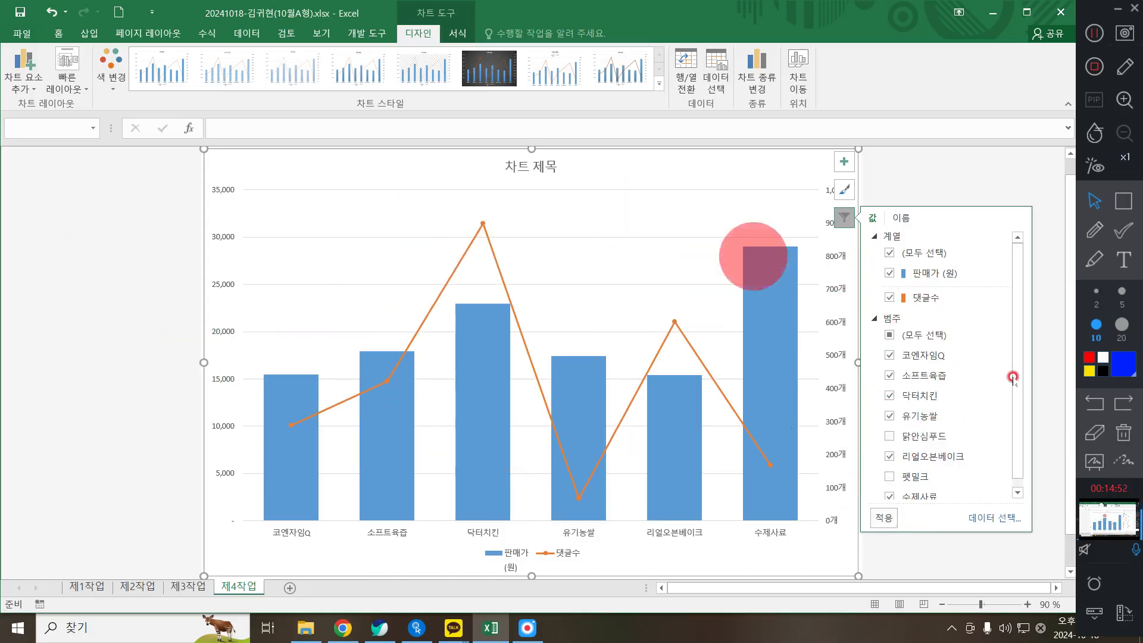
pyautogui.click(848, 220)
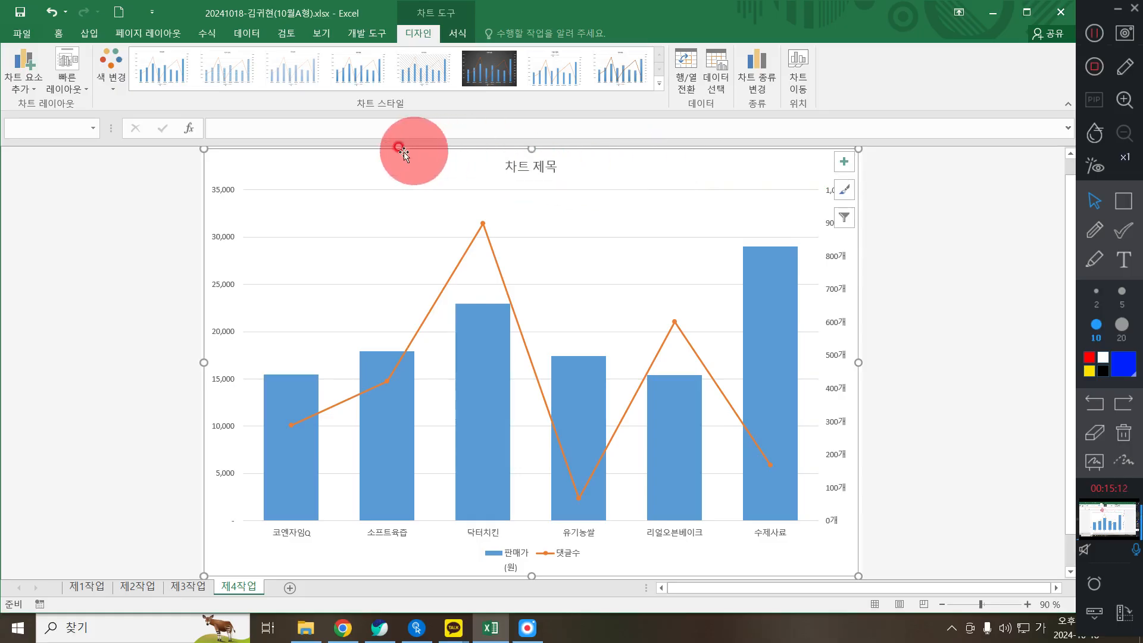
# Step: Set the font of the whole chart to 굴림, magnifying the screen for the change
pyautogui.click(647, 165)
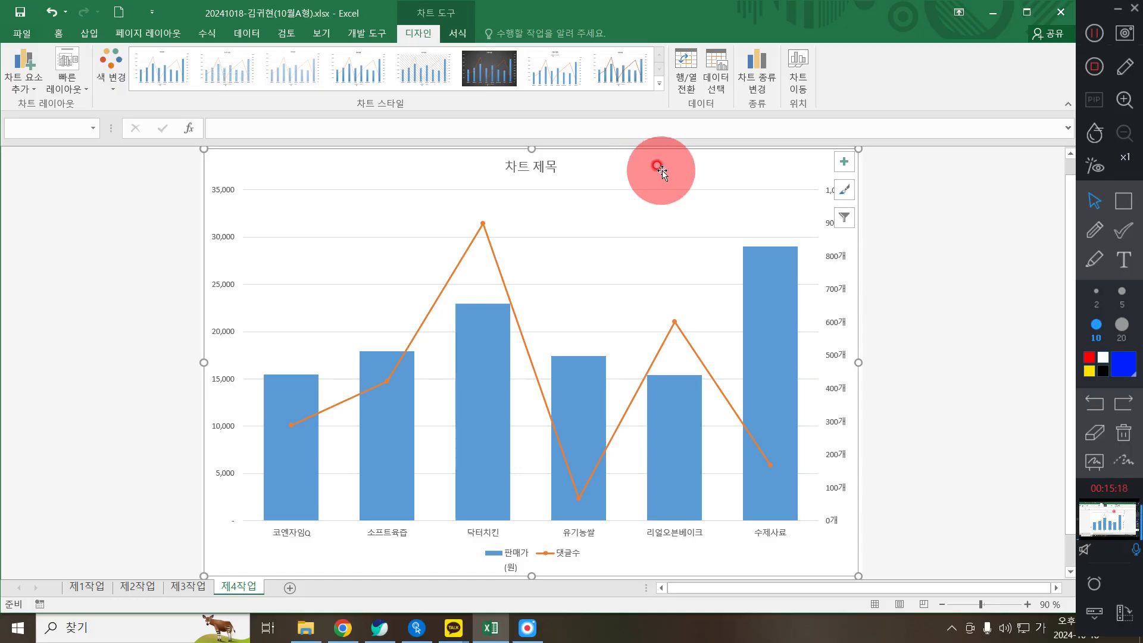
pyautogui.click(57, 33)
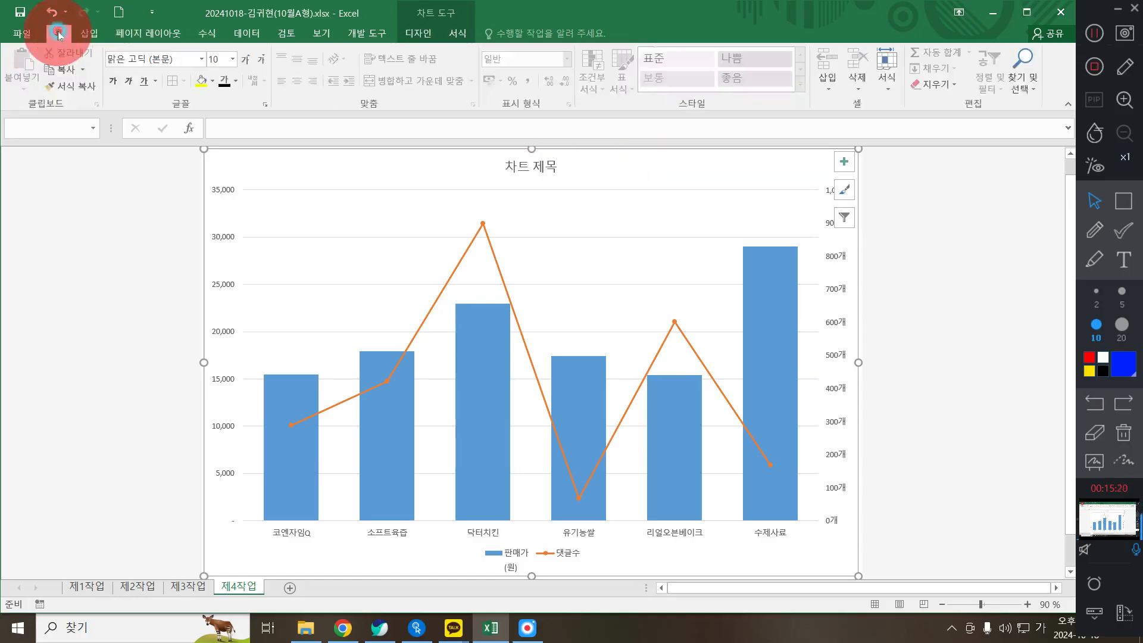
pyautogui.click(173, 58)
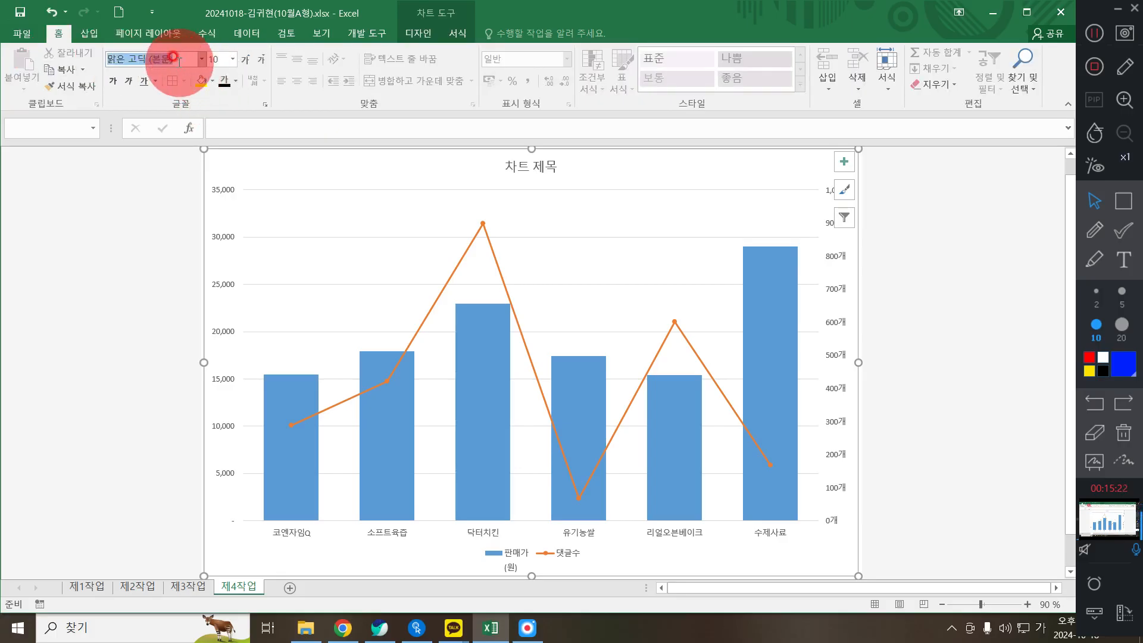
pyautogui.press('super+plus')
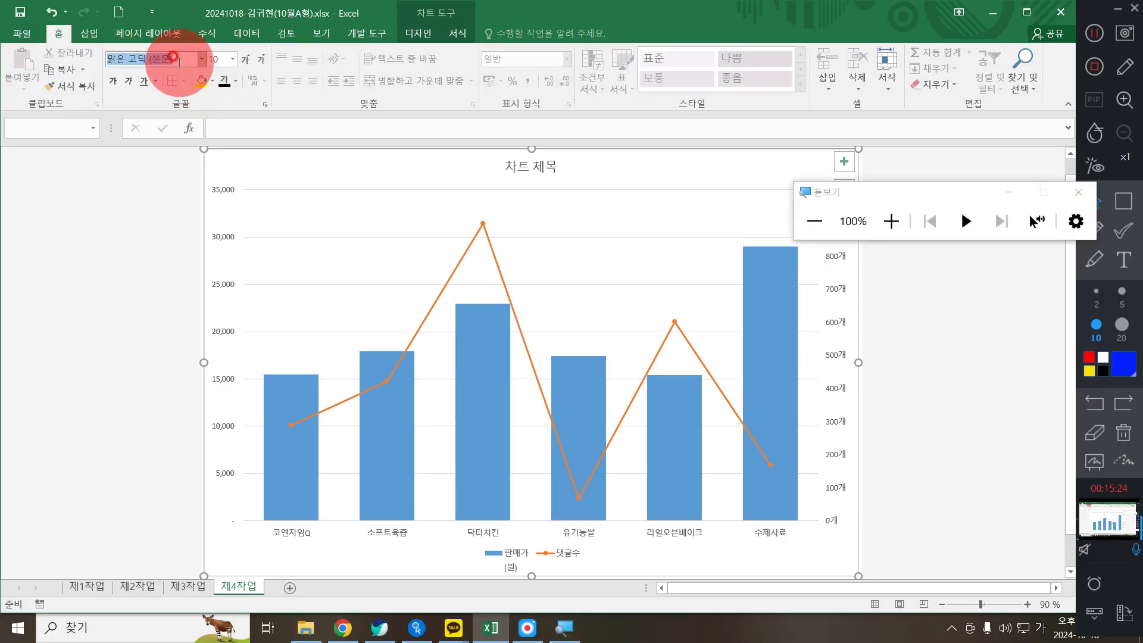
pyautogui.press('super+plus')
pyautogui.write('굴림')
pyautogui.press('Return')
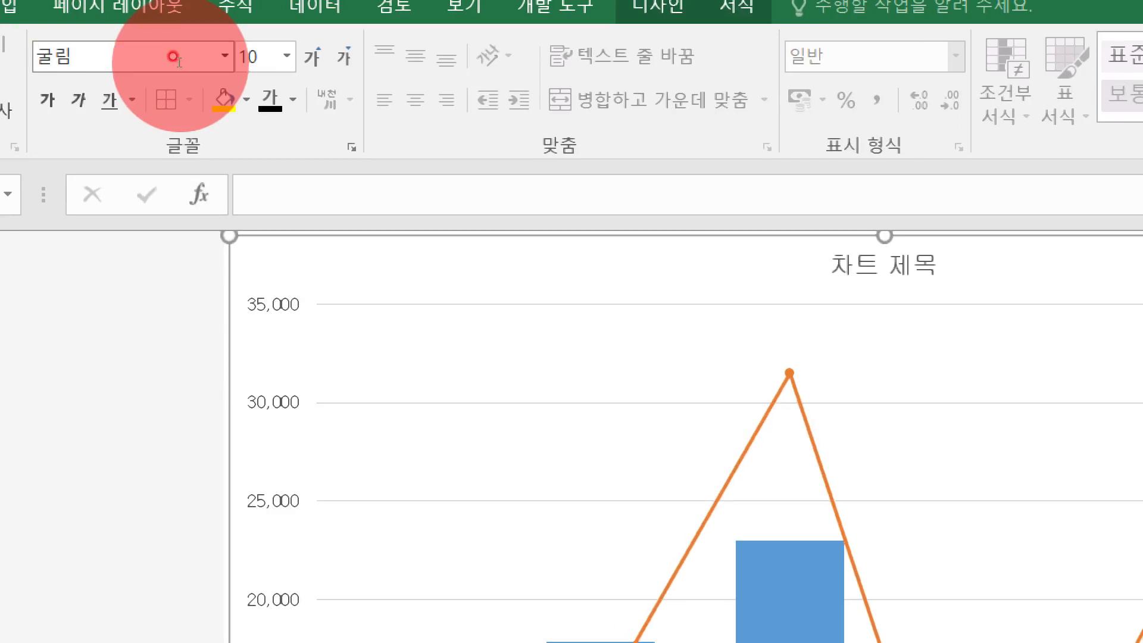
# Step: Set the font size of the whole chart to 11 and close the screen magnifier
pyautogui.press('super+minus')
pyautogui.click(440, 122)
pyautogui.write('11')
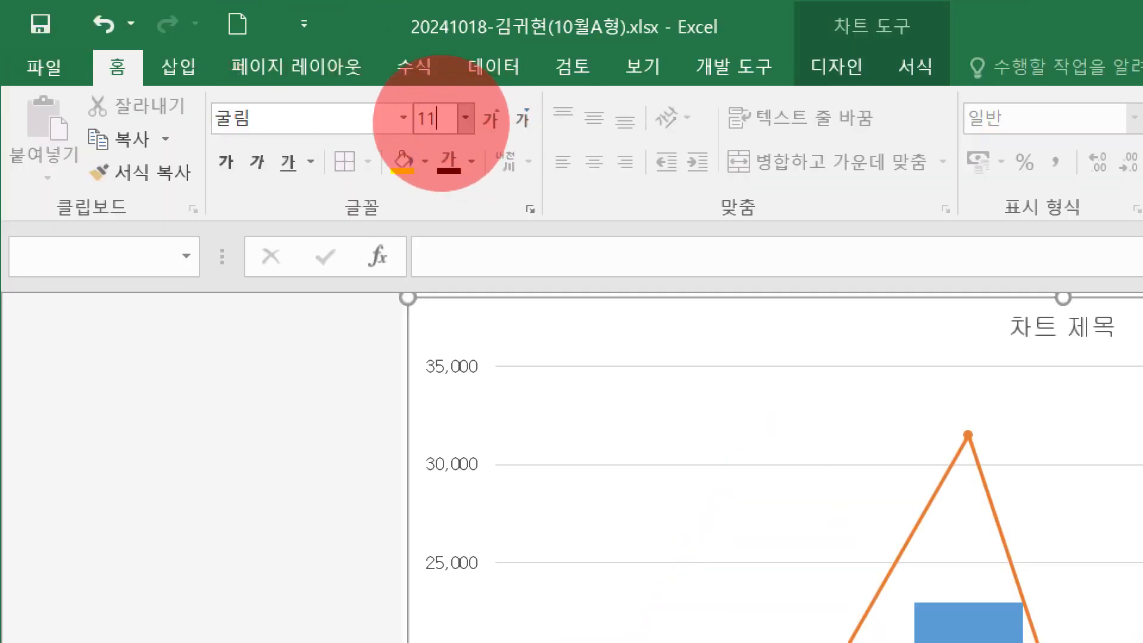
pyautogui.press('Return')
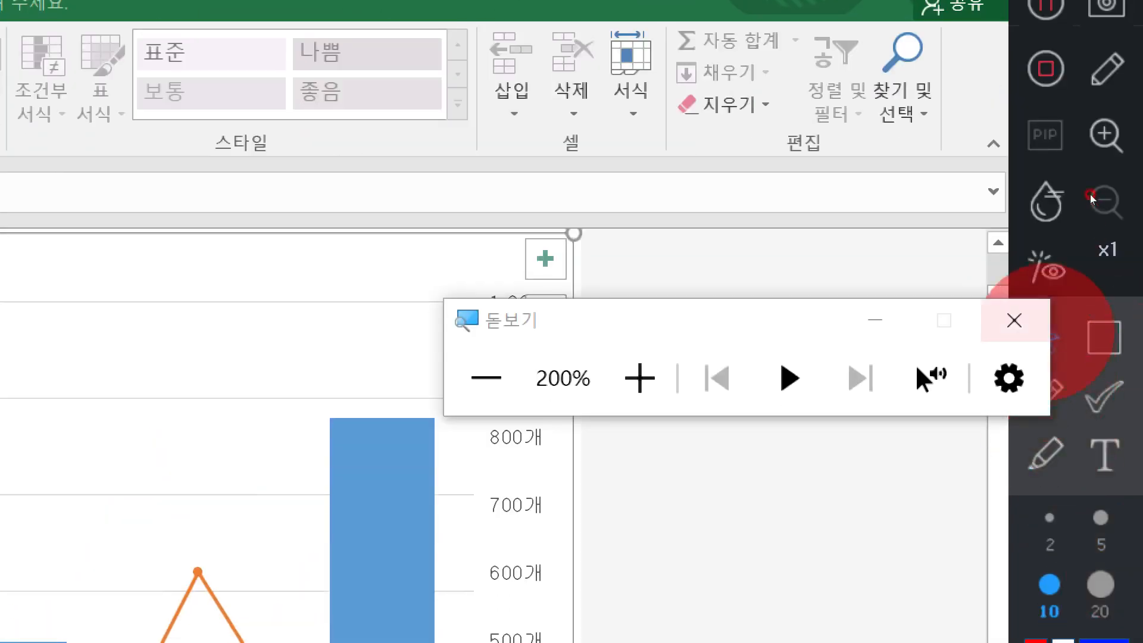
pyautogui.click(1015, 320)
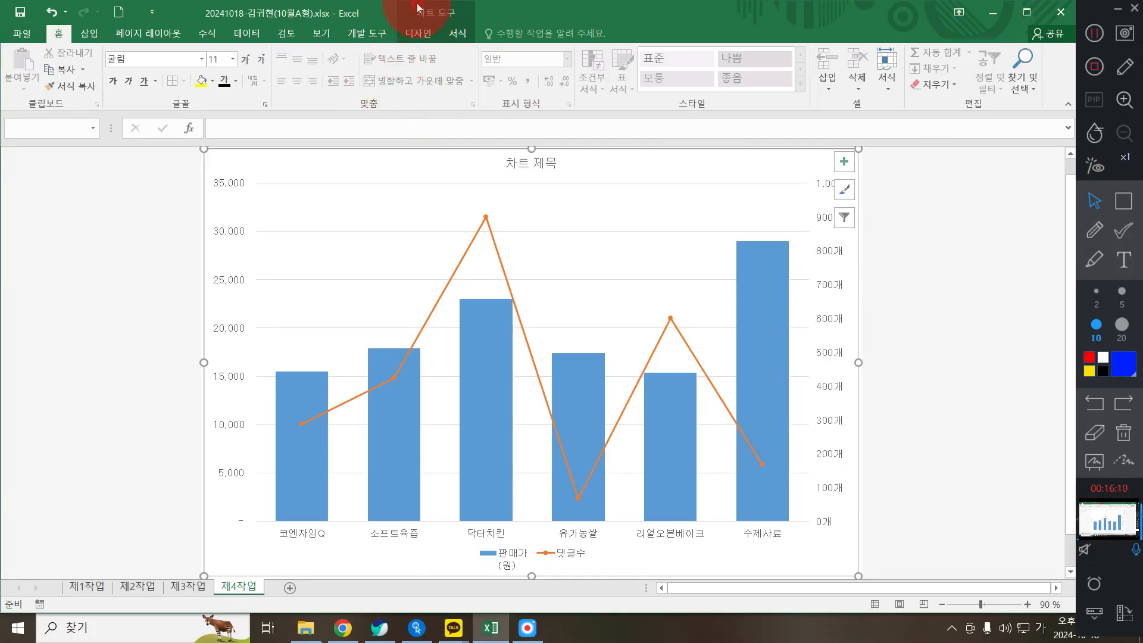
# Step: Fill the chart area with the 파랑 박엽지 texture and the plot area with white (배경 1)
pyautogui.click(466, 36)
pyautogui.click(588, 55)
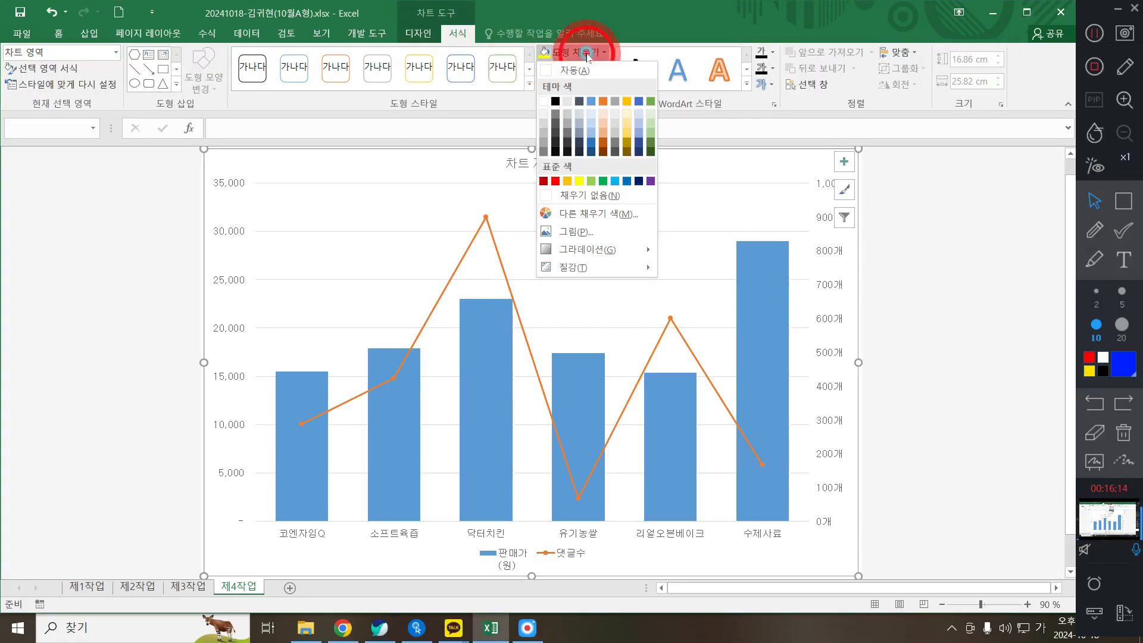
pyautogui.moveTo(587, 267)
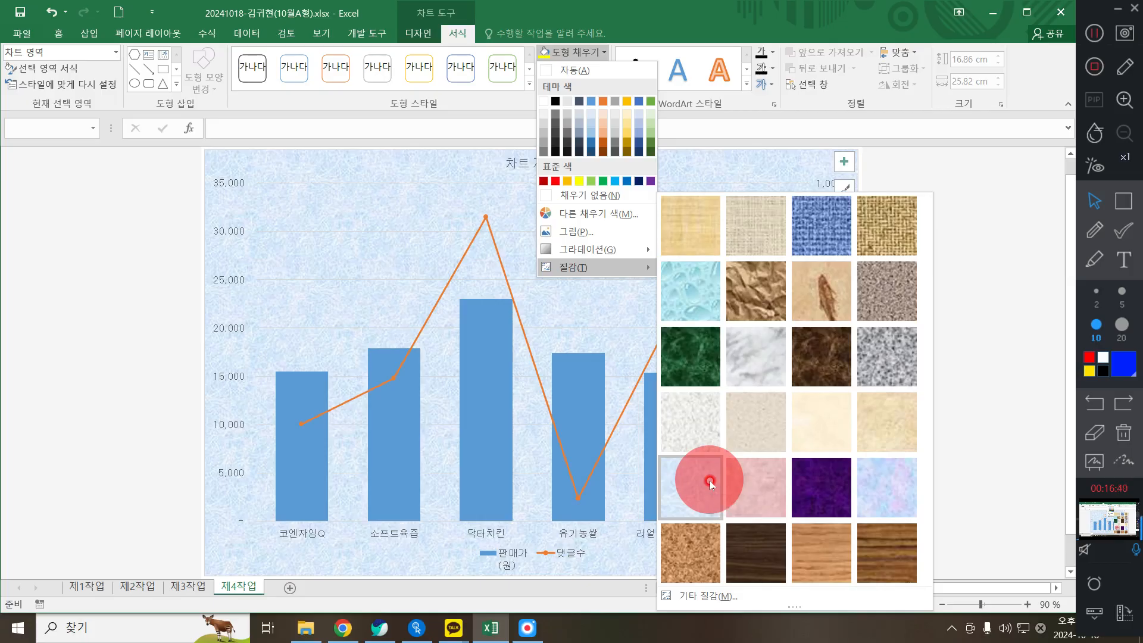
pyautogui.click(709, 482)
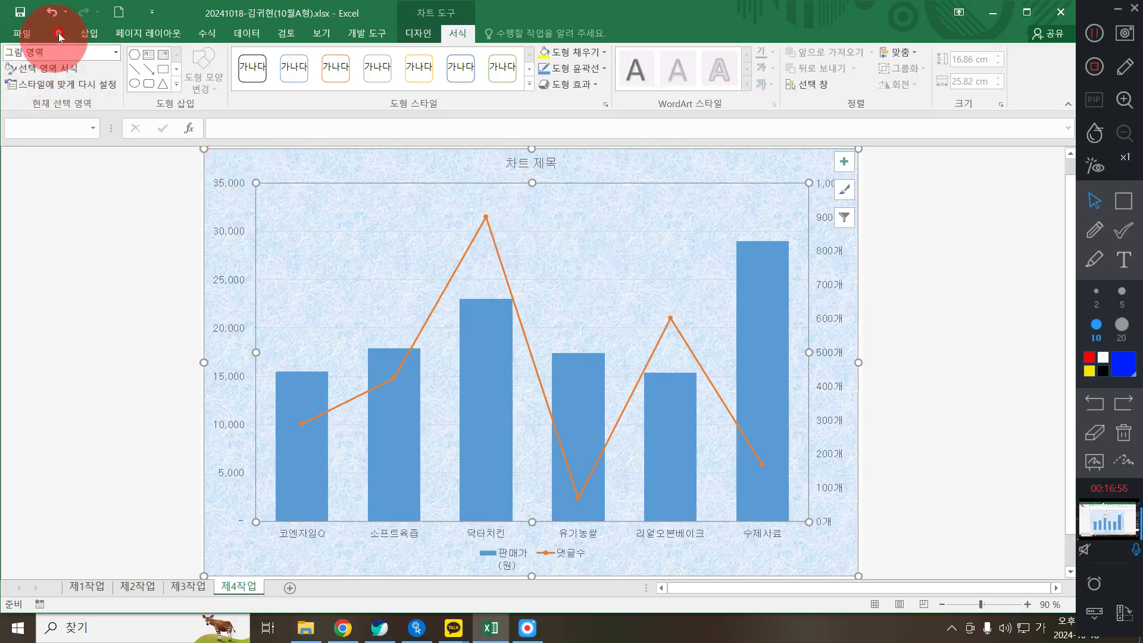
pyautogui.click(563, 52)
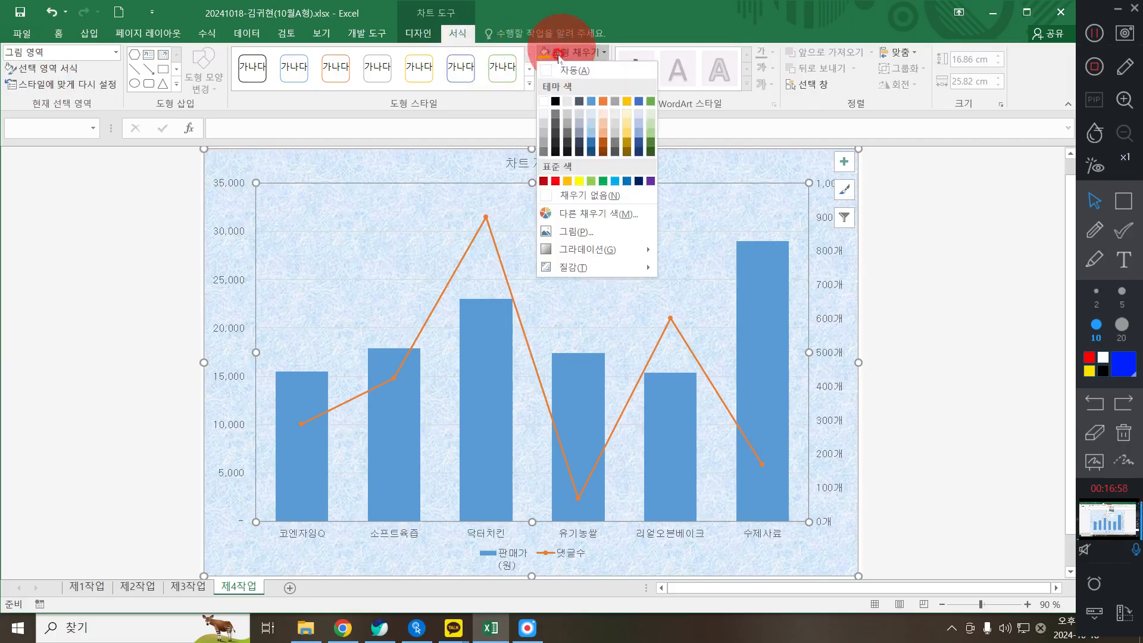
pyautogui.click(543, 107)
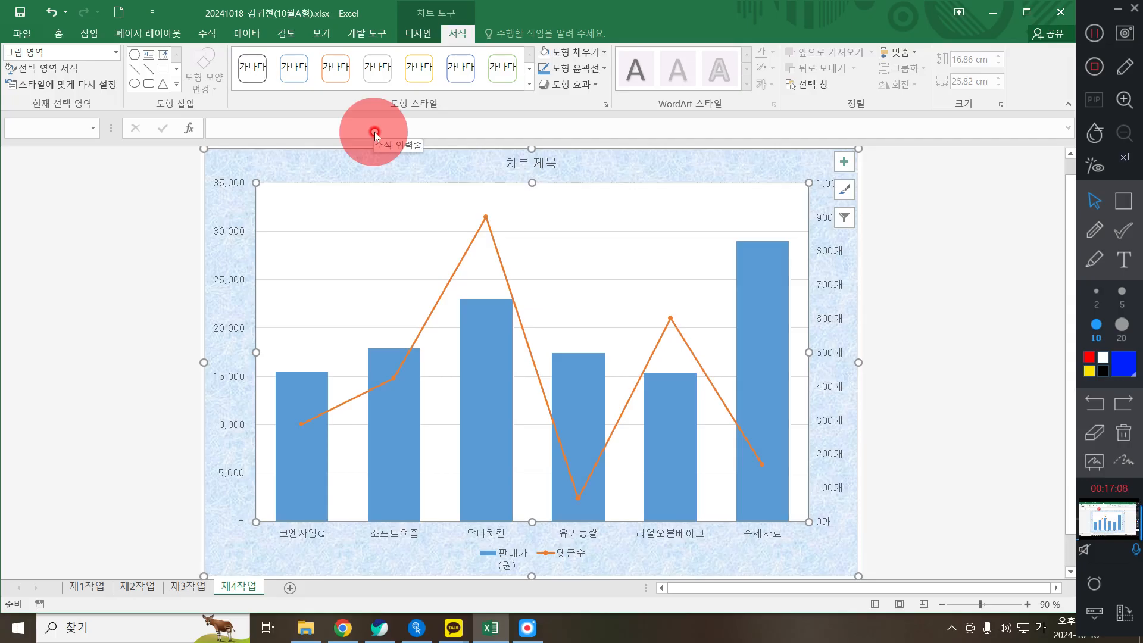
# Step: Set the chart title's font size to 20 and make it bold
pyautogui.click(531, 160)
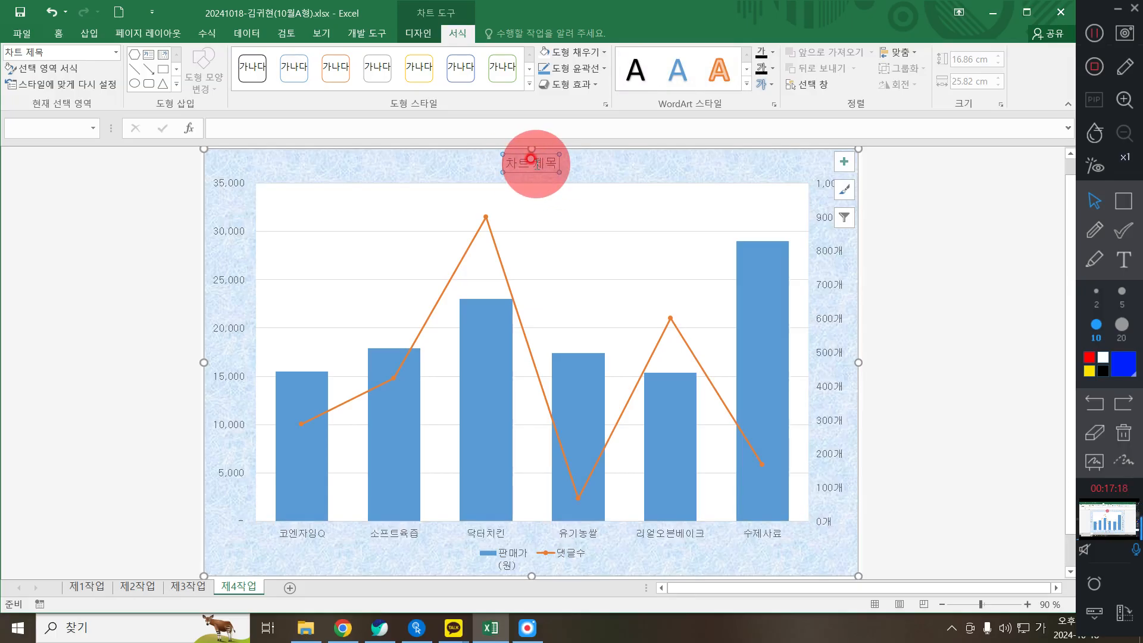
pyautogui.click(57, 32)
pyautogui.click(217, 54)
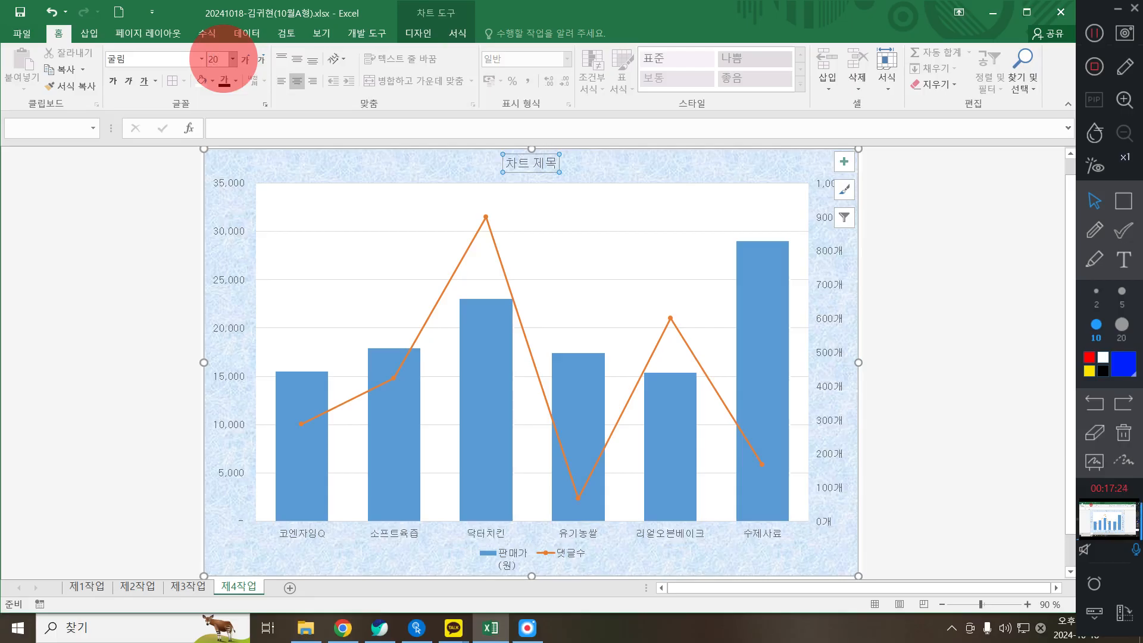
pyautogui.press('Return')
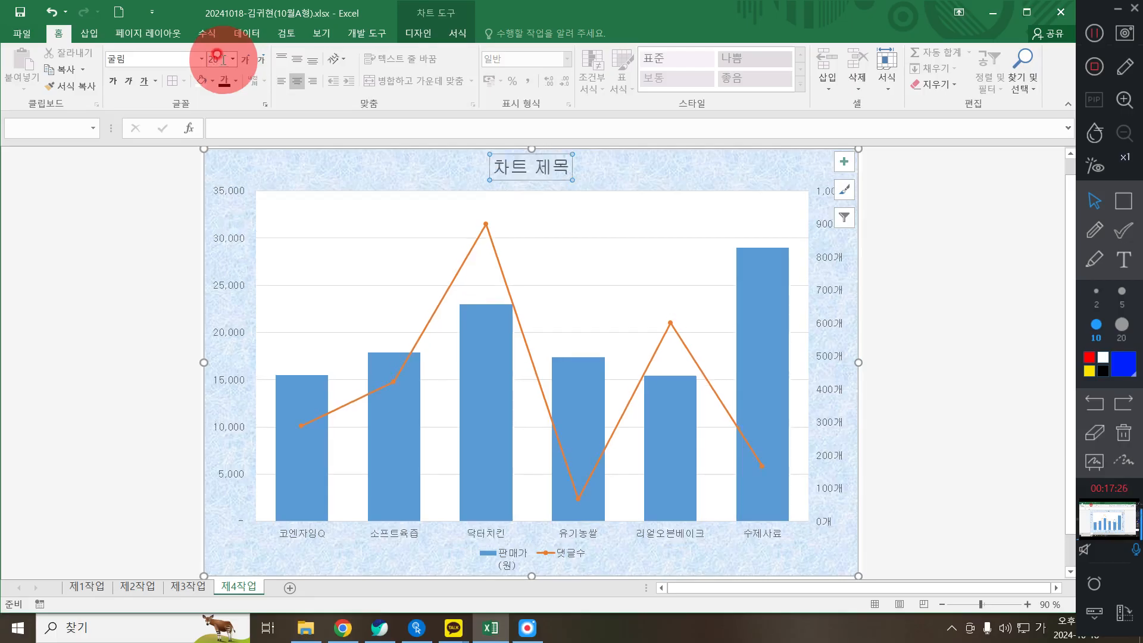
pyautogui.click(109, 85)
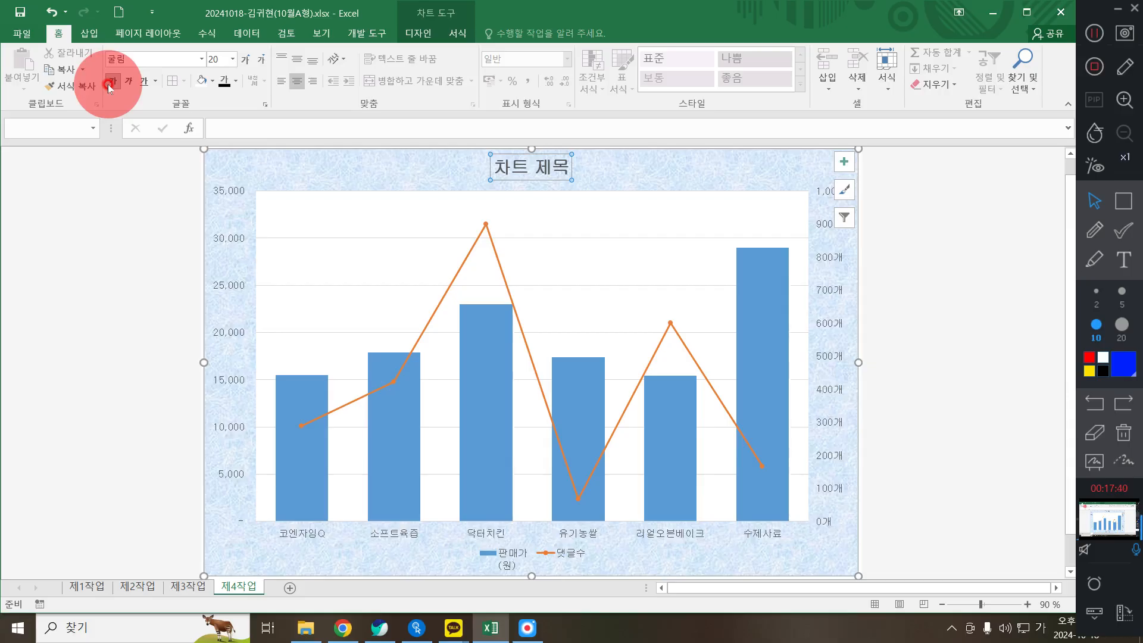
# Step: Fill the chart title box with white (배경 1) and give it a black outline
pyautogui.click(212, 81)
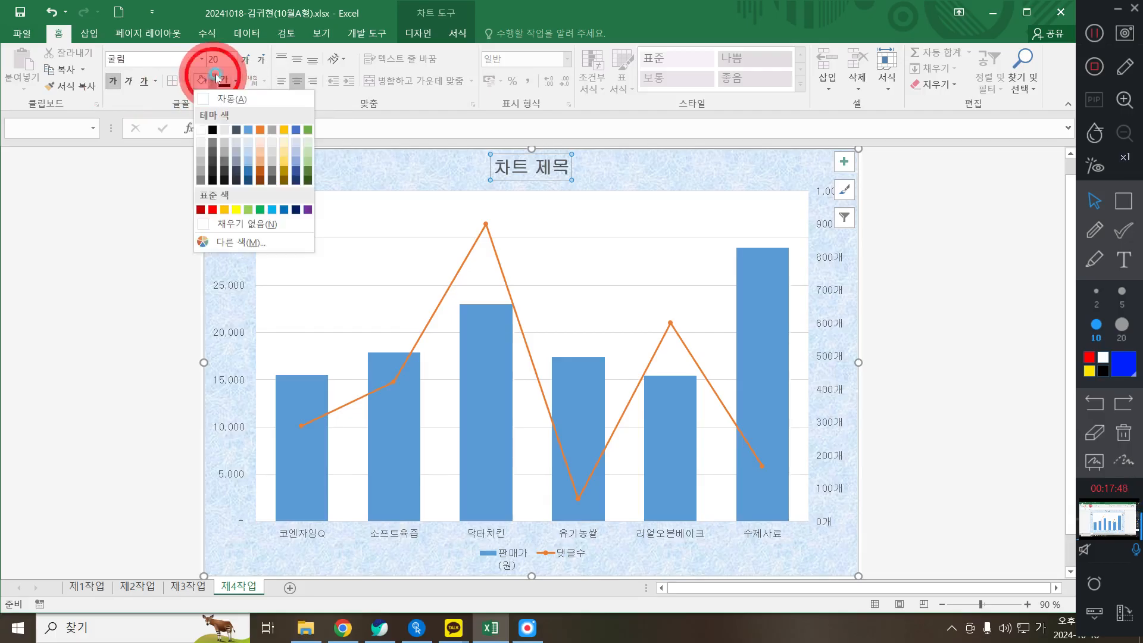
pyautogui.click(200, 129)
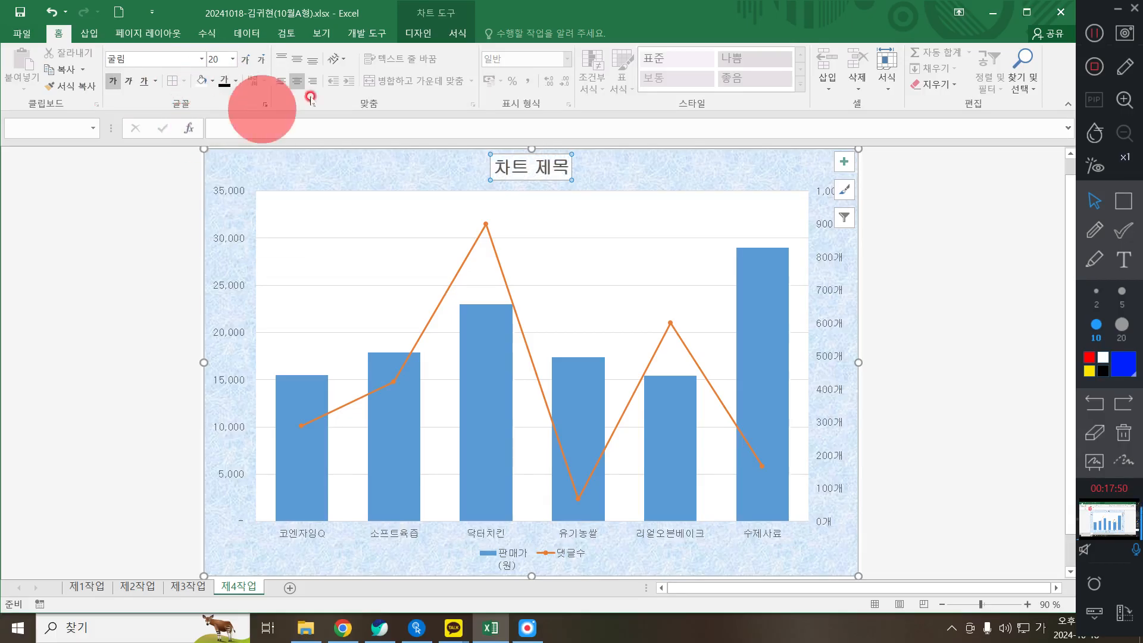
pyautogui.click(458, 34)
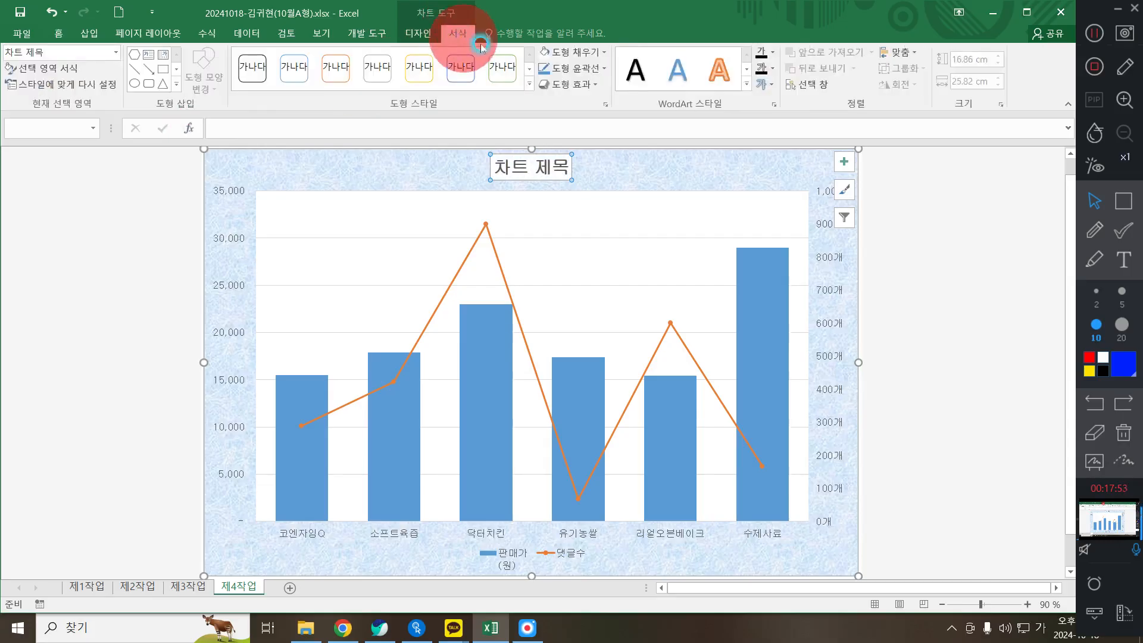
pyautogui.click(573, 68)
pyautogui.click(555, 117)
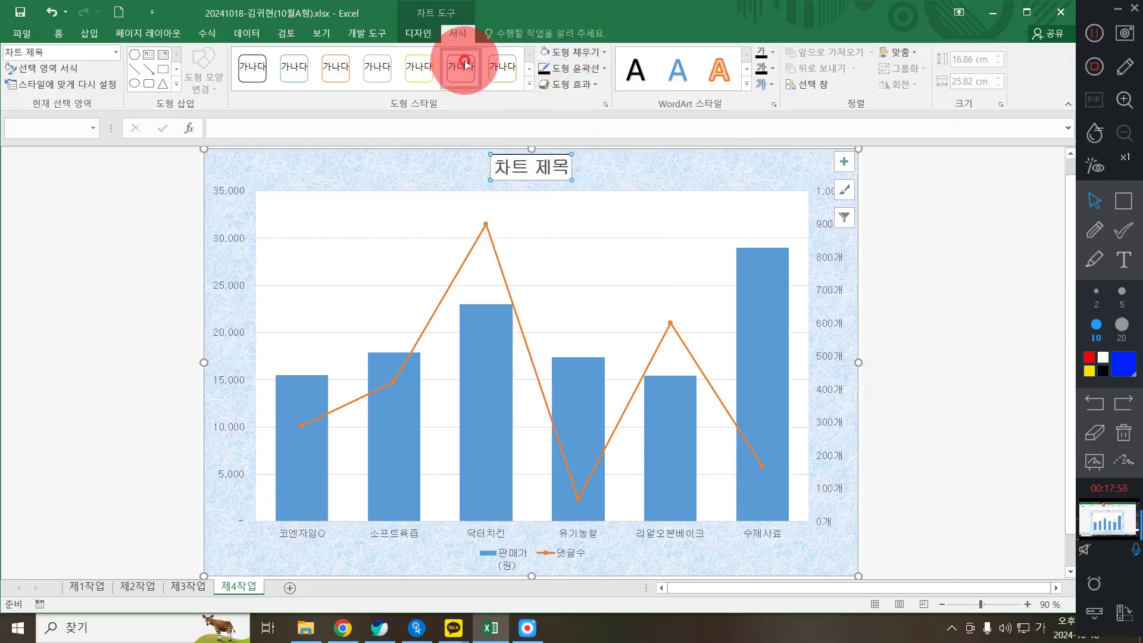
pyautogui.click(580, 55)
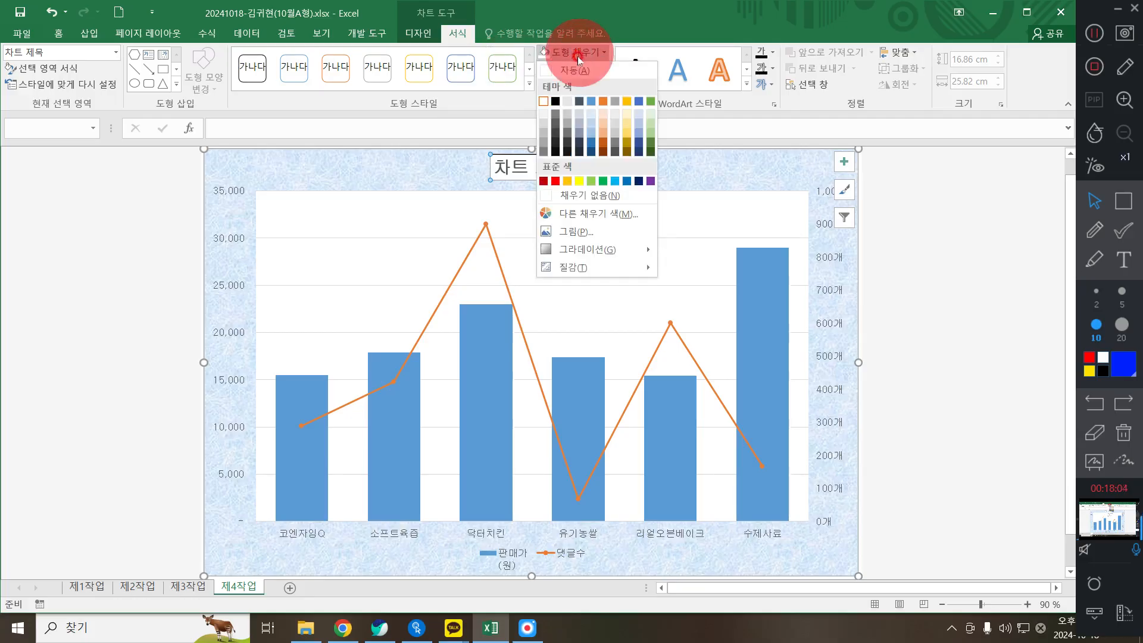
pyautogui.click(543, 102)
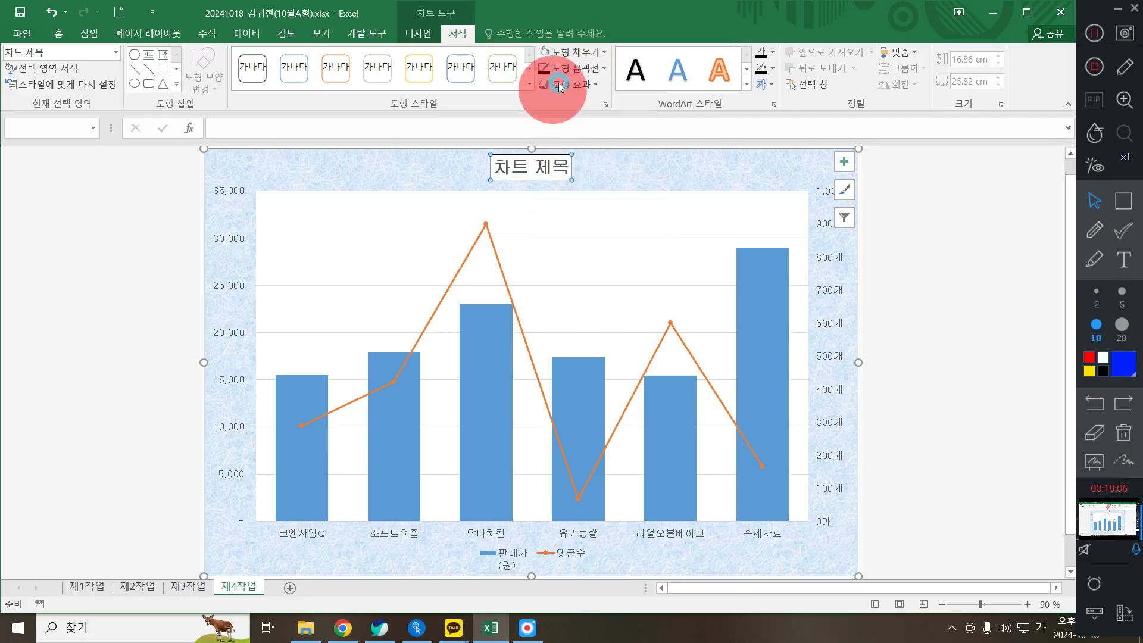
pyautogui.click(560, 68)
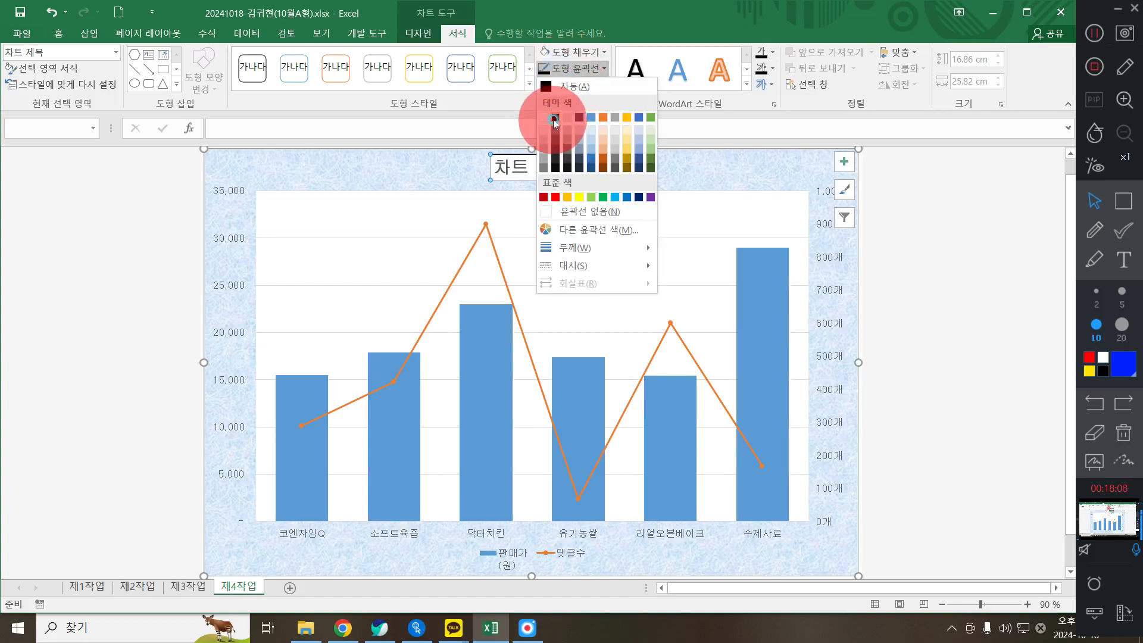
pyautogui.click(554, 118)
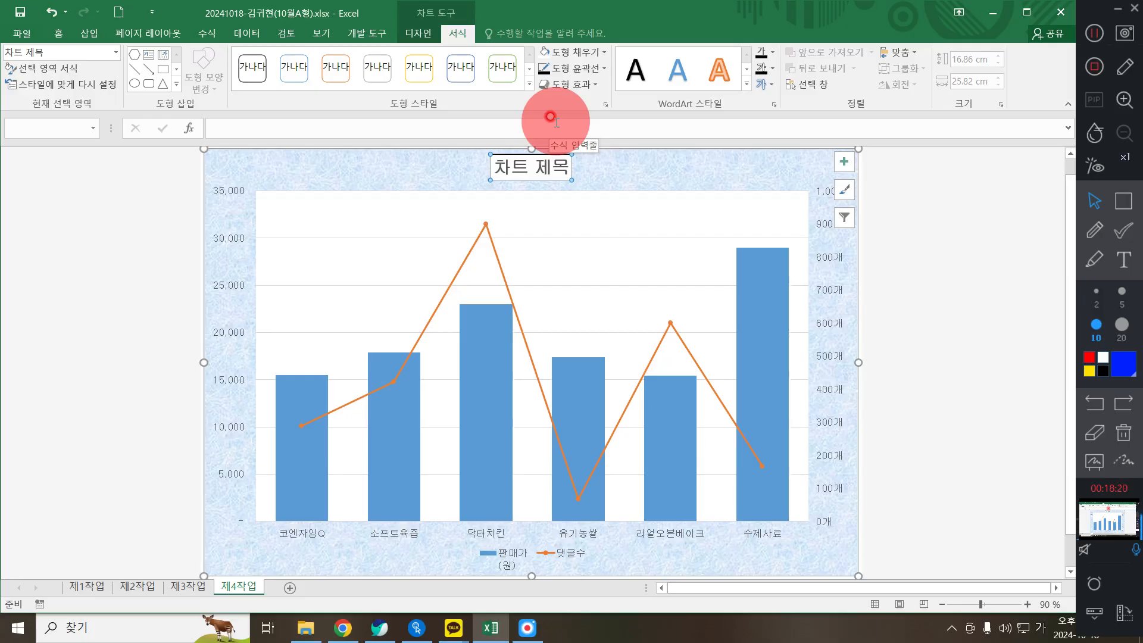
# Step: Replace the chart title text with 건식과 소프트 사료 현황
pyautogui.click(568, 167)
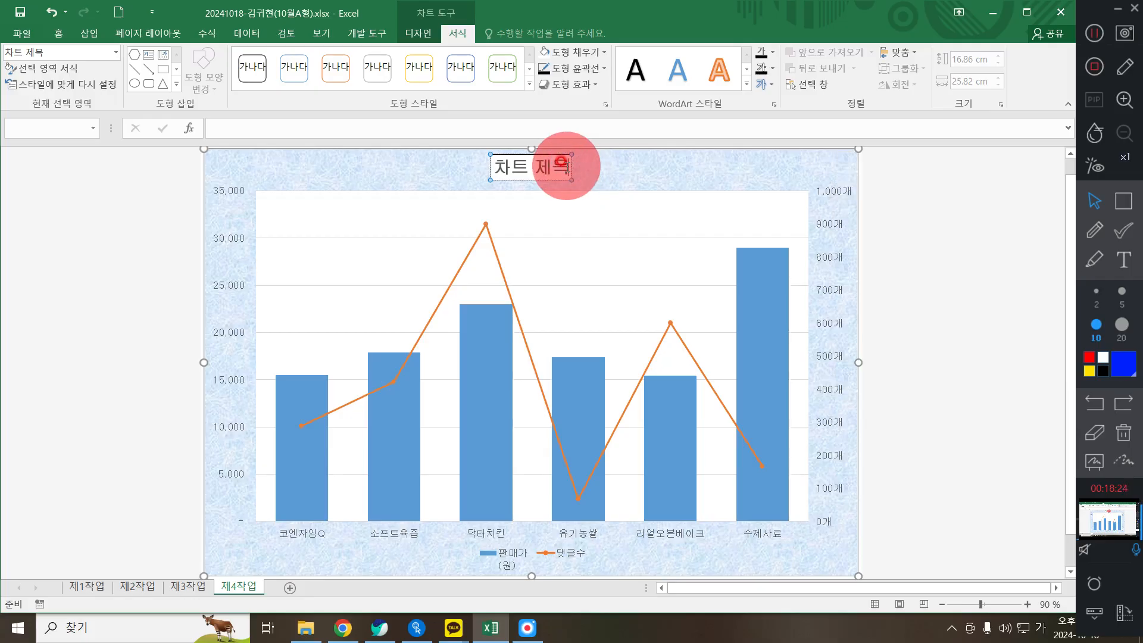
pyautogui.press('BackSpace')
pyautogui.press('BackSpace')
pyautogui.press('BackSpace')
pyautogui.press('BackSpace')
pyautogui.press('BackSpace')
pyautogui.write('건식과 소프트 사료 현황')
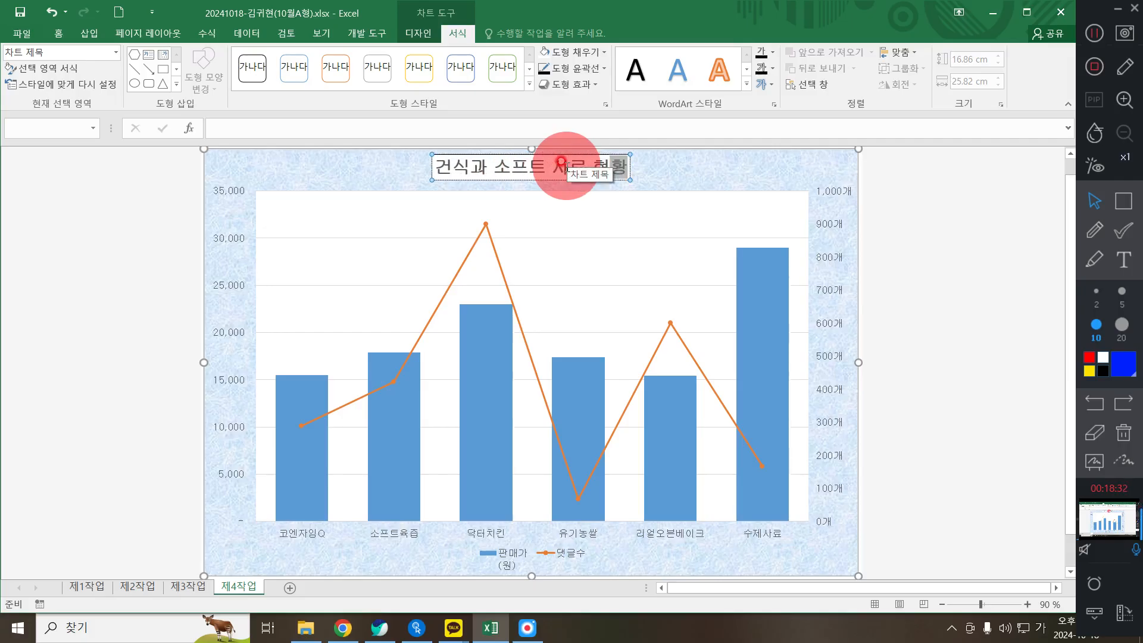
pyautogui.click(824, 144)
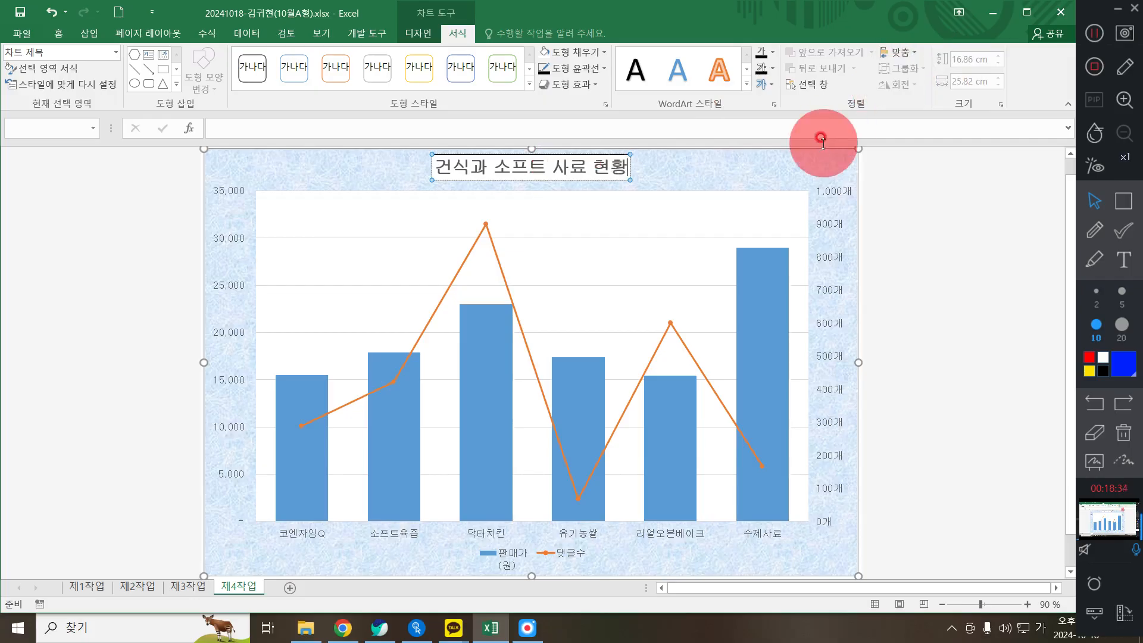
# Step: Inspect the chart title with the screen magnifier at 200% and close the magnifier
pyautogui.press('super+plus')
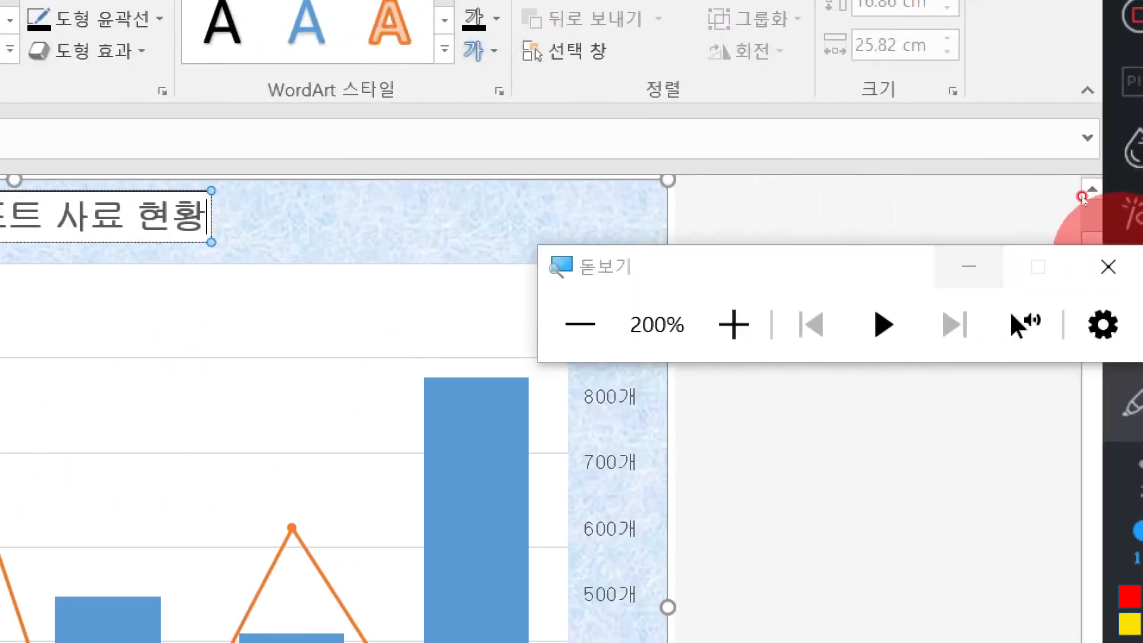
pyautogui.click(1079, 194)
pyautogui.click(663, 166)
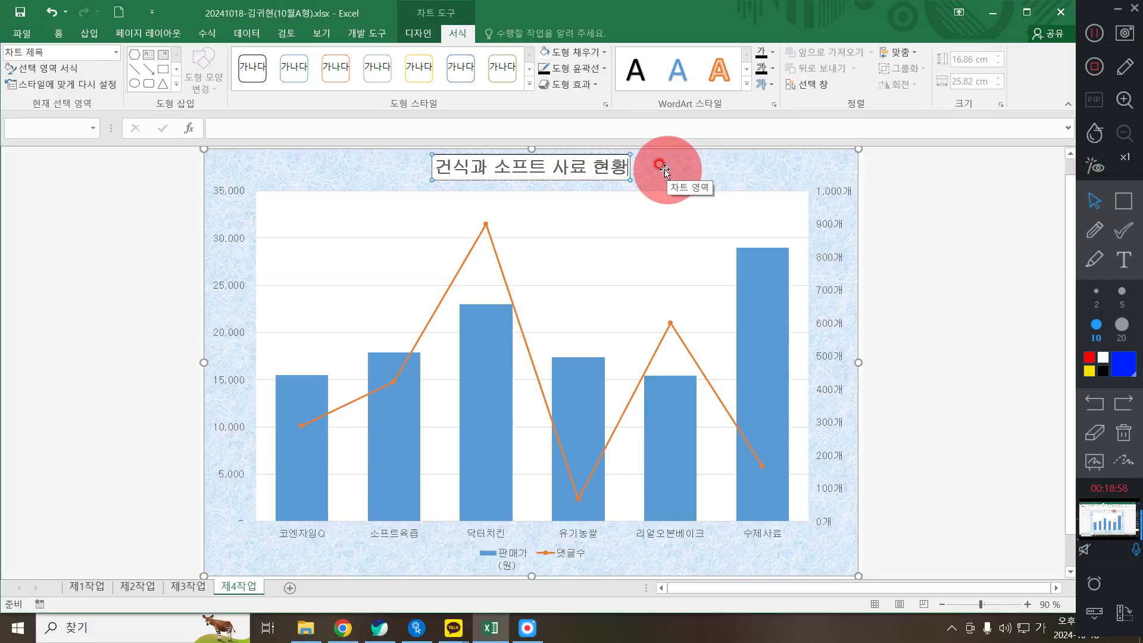
# Step: Switch to the exam sheet PDF and read condition (7) on the 댓글수 chart type, secondary axis, markers and label values
pyautogui.click(378, 629)
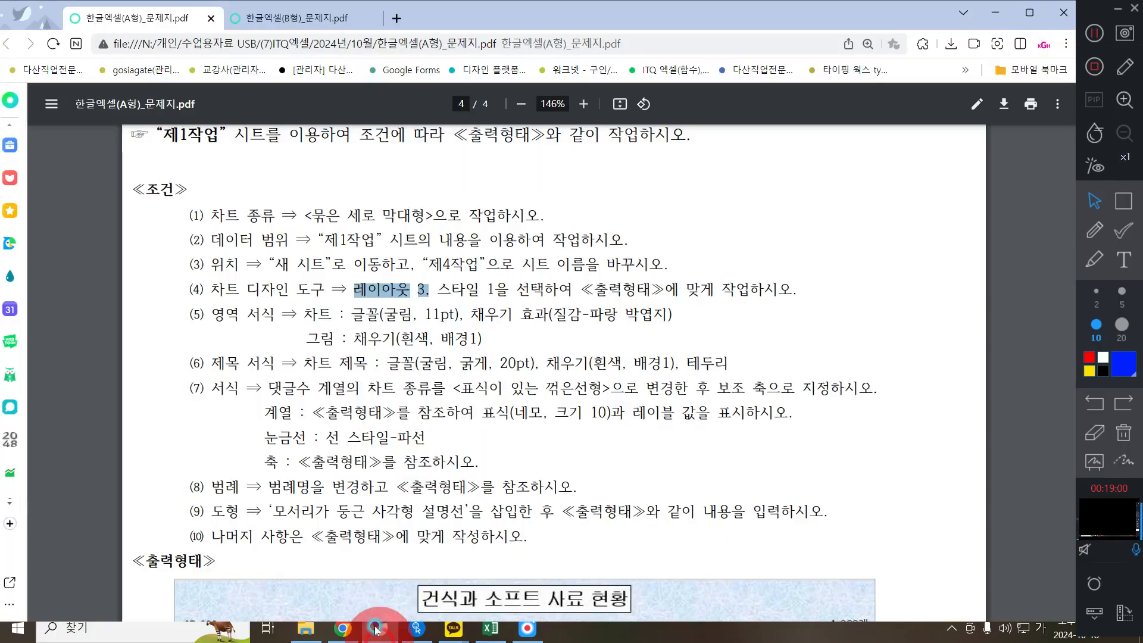
pyautogui.click(289, 417)
pyautogui.scroll(-3, 286, 387)
pyautogui.moveTo(282, 240); pyautogui.dragTo(869, 235)
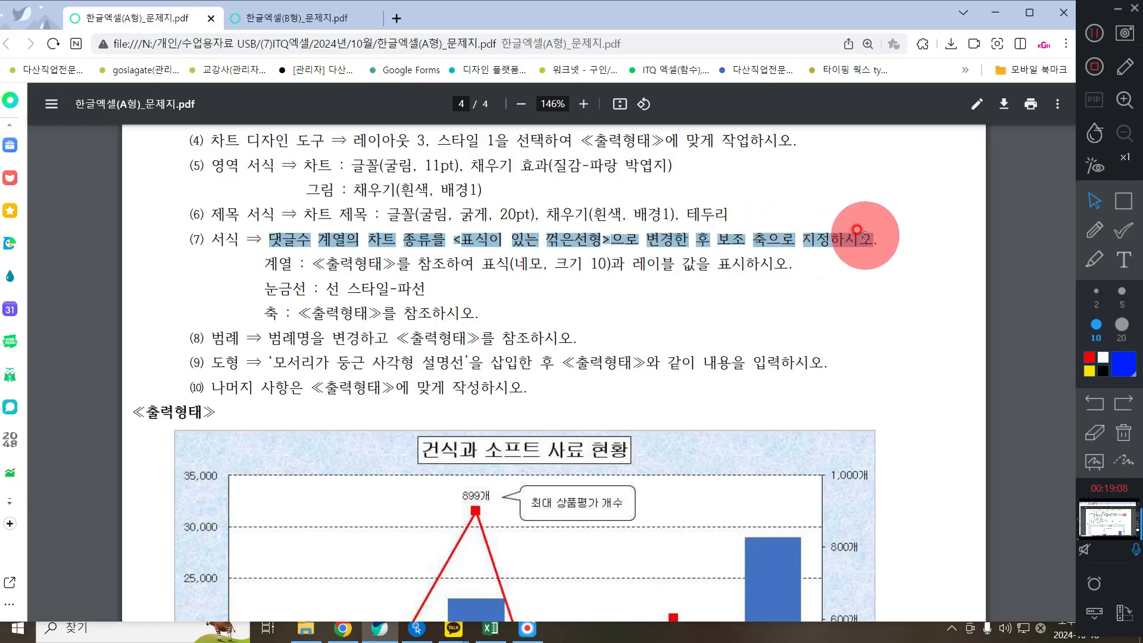
pyautogui.moveTo(266, 257); pyautogui.dragTo(780, 260)
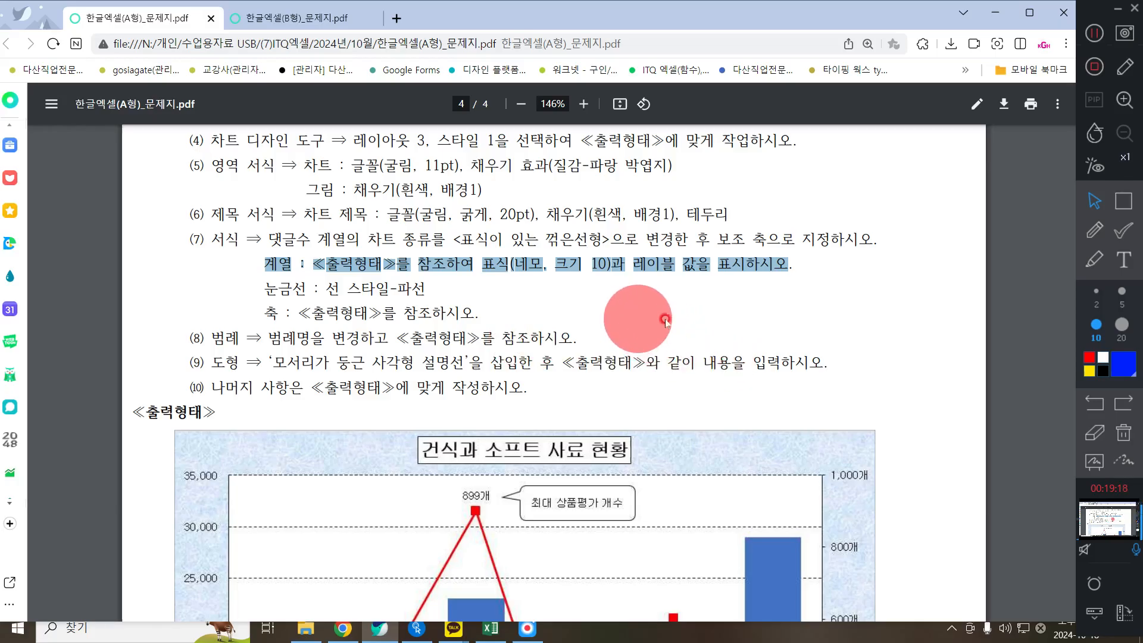
pyautogui.click(960, 306)
# Step: Mark off the marker and label conditions and circle the 899개 label in blue, return to the Excel chart and clear the marks
pyautogui.click(1095, 230)
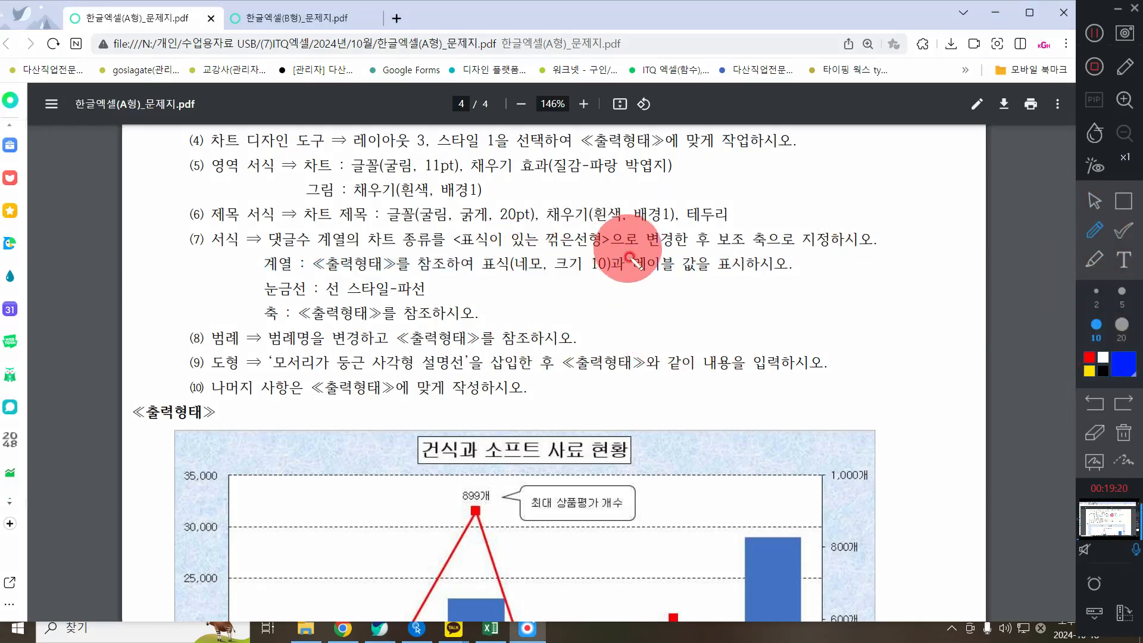
pyautogui.moveTo(640, 243); pyautogui.dragTo(617, 281)
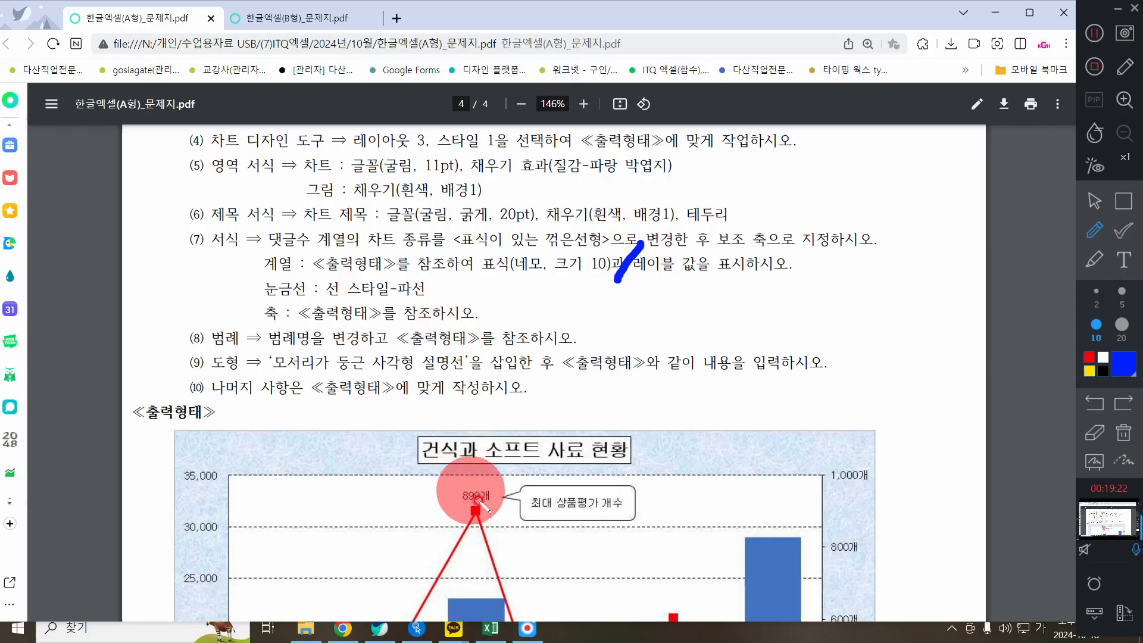
pyautogui.moveTo(472, 494)
pyautogui.mouseDown()
pyautogui.moveTo(459, 507)
pyautogui.moveTo(485, 504)
pyautogui.moveTo(473, 476)
pyautogui.moveTo(454, 497)
pyautogui.moveTo(500, 517)
pyautogui.mouseUp()
pyautogui.hotkey('ctrl', 'z')
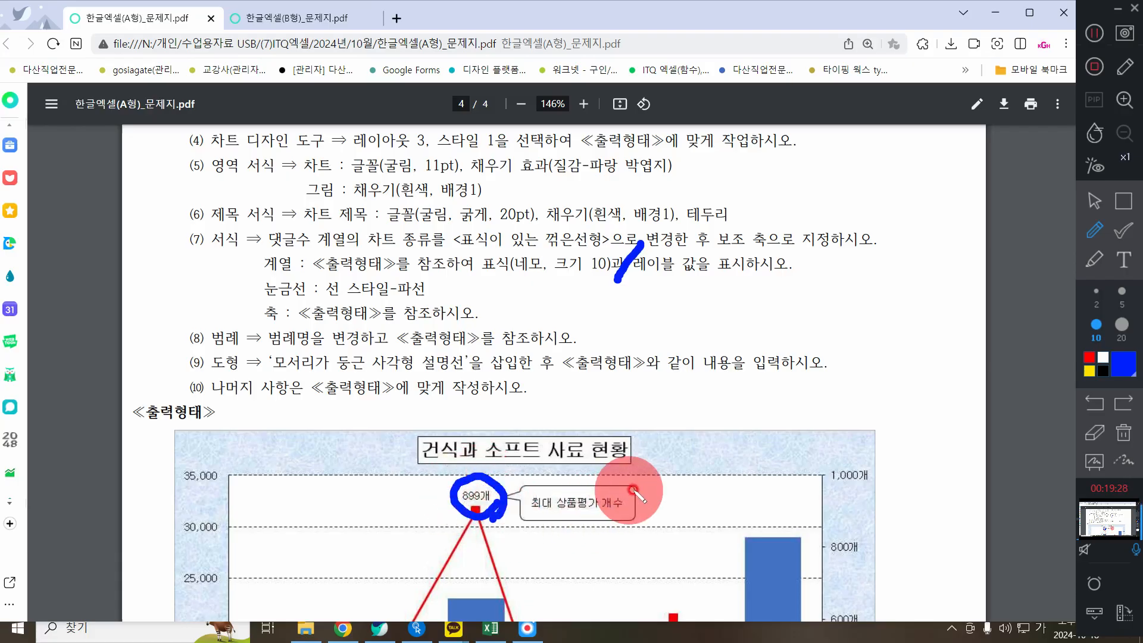
pyautogui.hotkey('ctrl', 'z')
pyautogui.click(1087, 211)
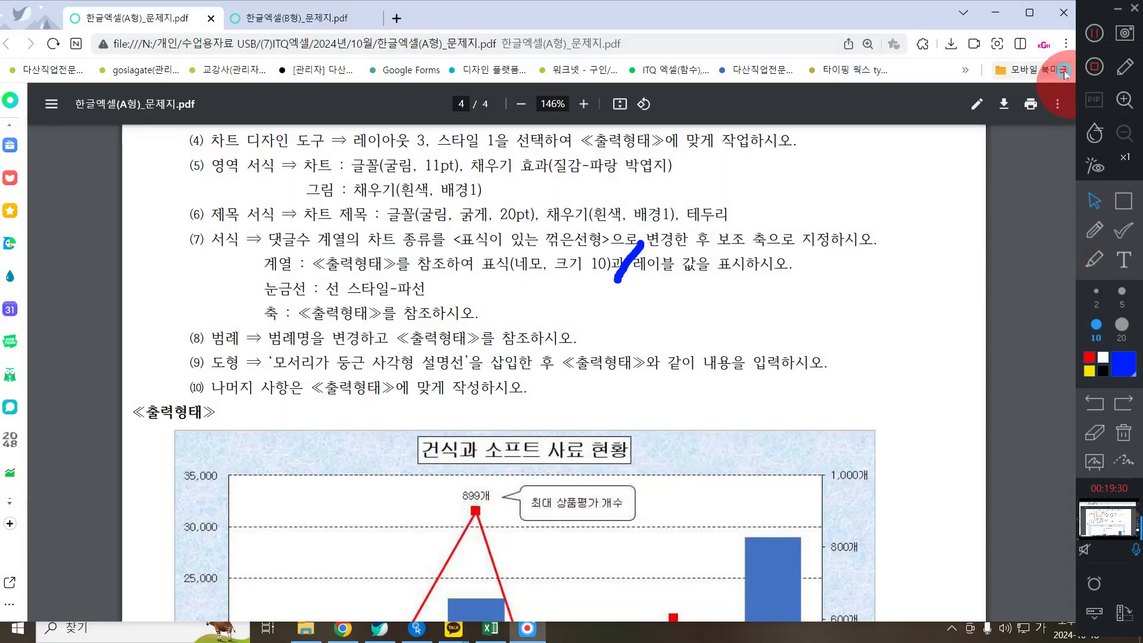
pyautogui.click(995, 12)
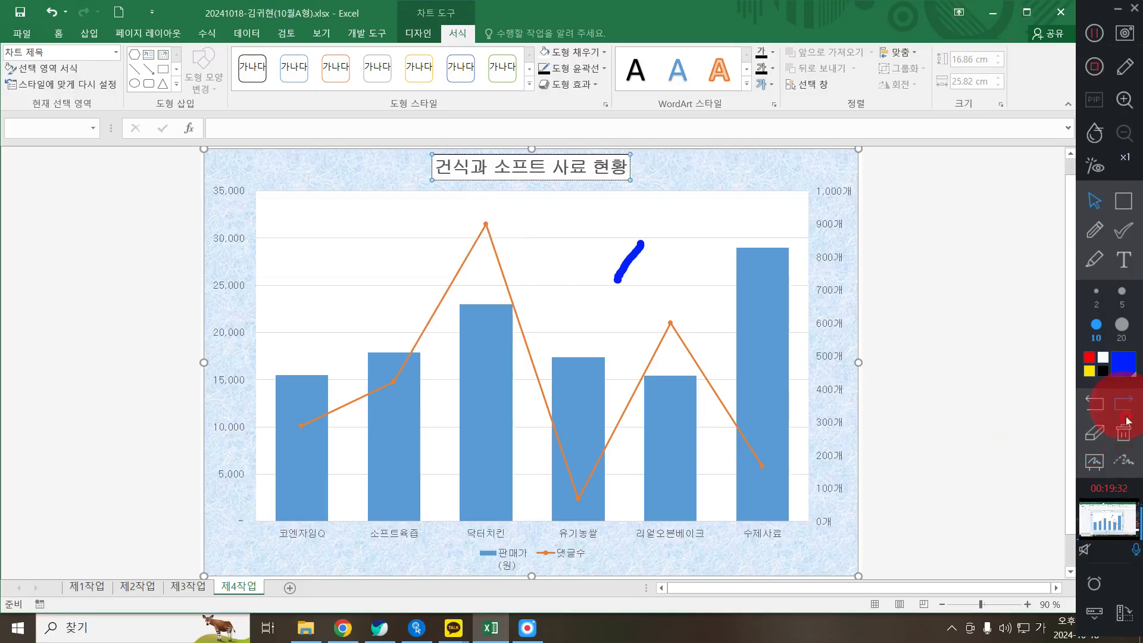
pyautogui.click(956, 379)
# Step: Select the 댓글수 line series in the chart and open its data series formatting settings
pyautogui.click(486, 225)
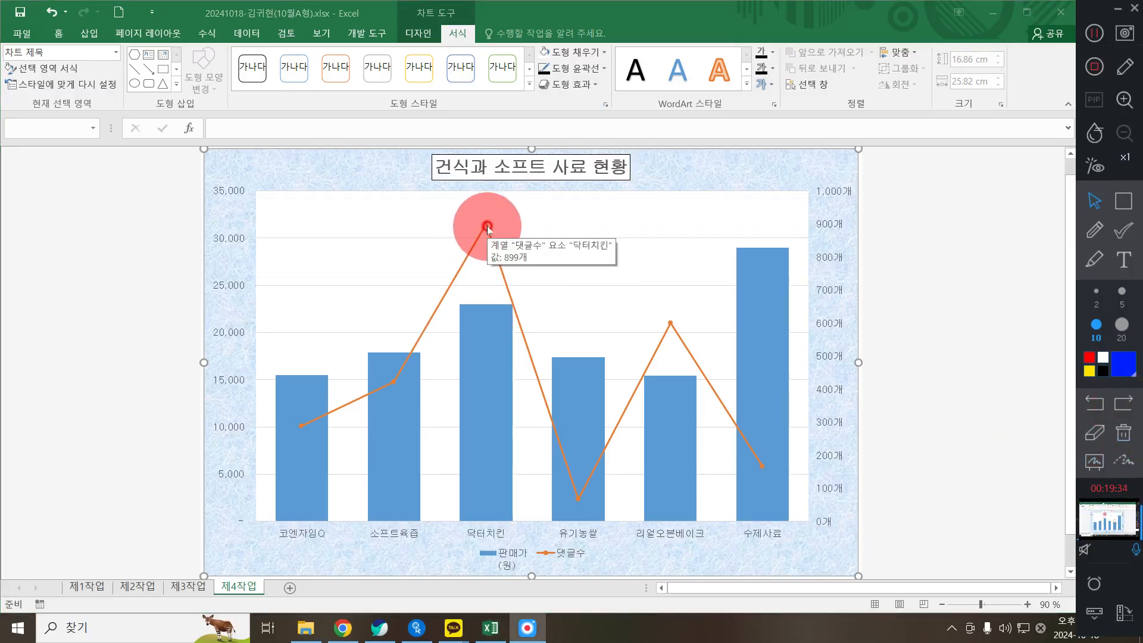
pyautogui.click(486, 226)
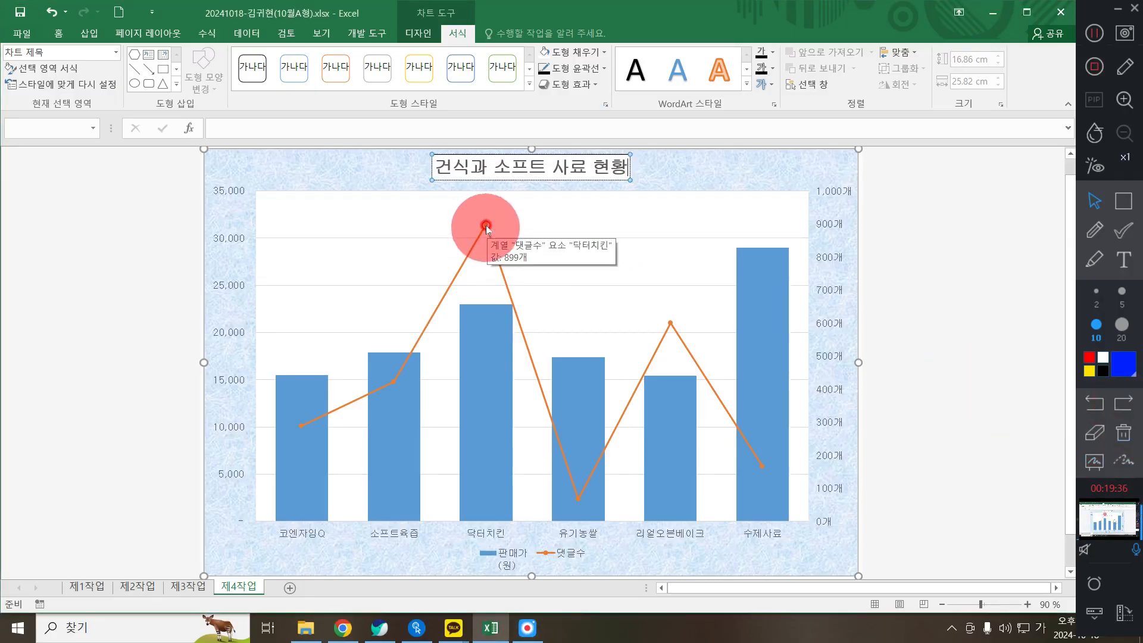
pyautogui.click(486, 226)
pyautogui.rightClick(486, 225)
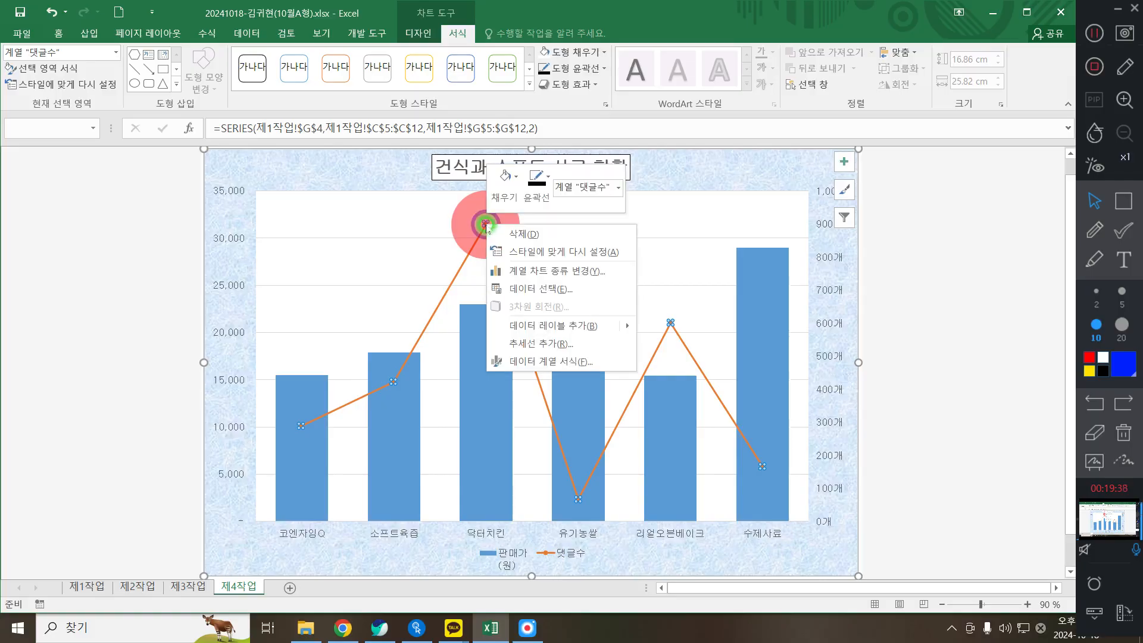
pyautogui.click(528, 362)
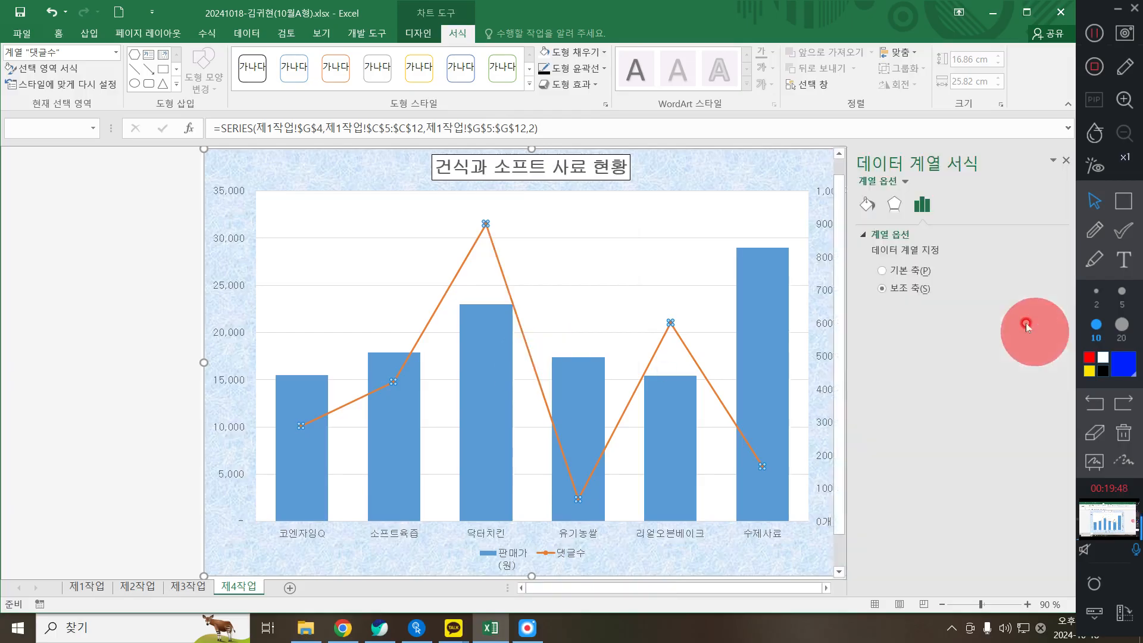
# Step: Frame the fill and line category in blue and show those settings for the 댓글수 series
pyautogui.click(1124, 201)
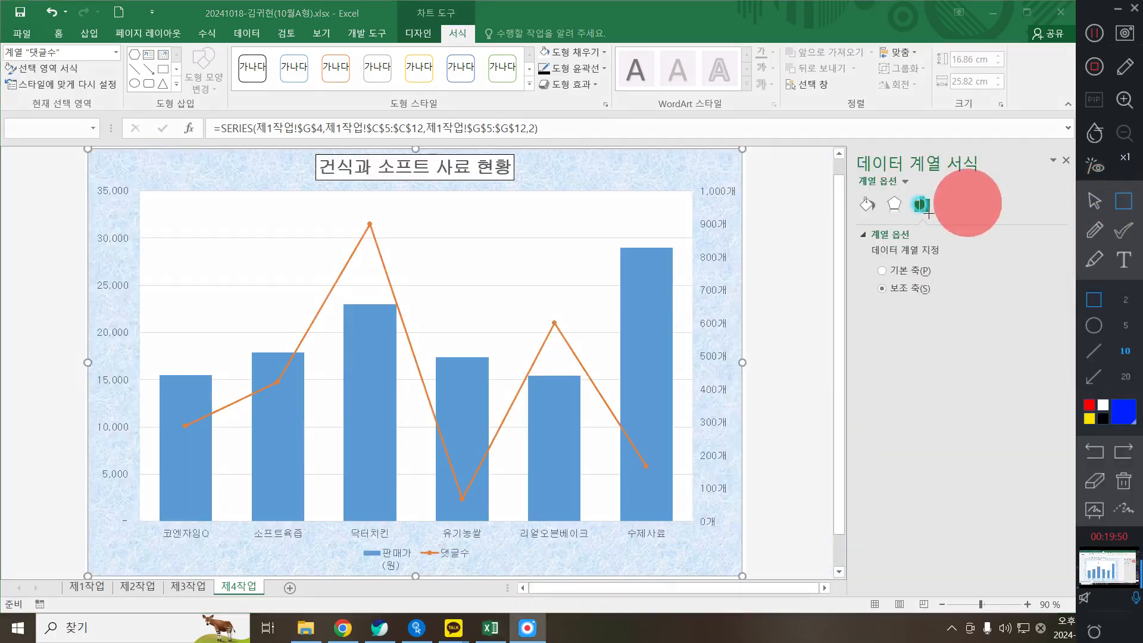
pyautogui.moveTo(845, 184); pyautogui.dragTo(886, 226)
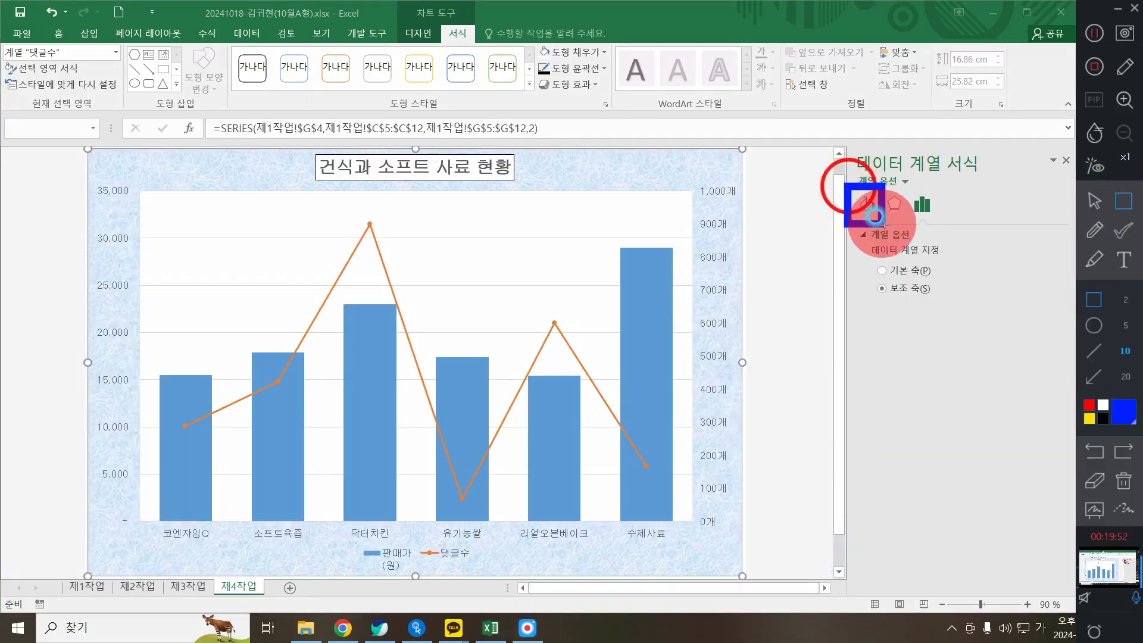
pyautogui.click(1132, 211)
pyautogui.click(1094, 201)
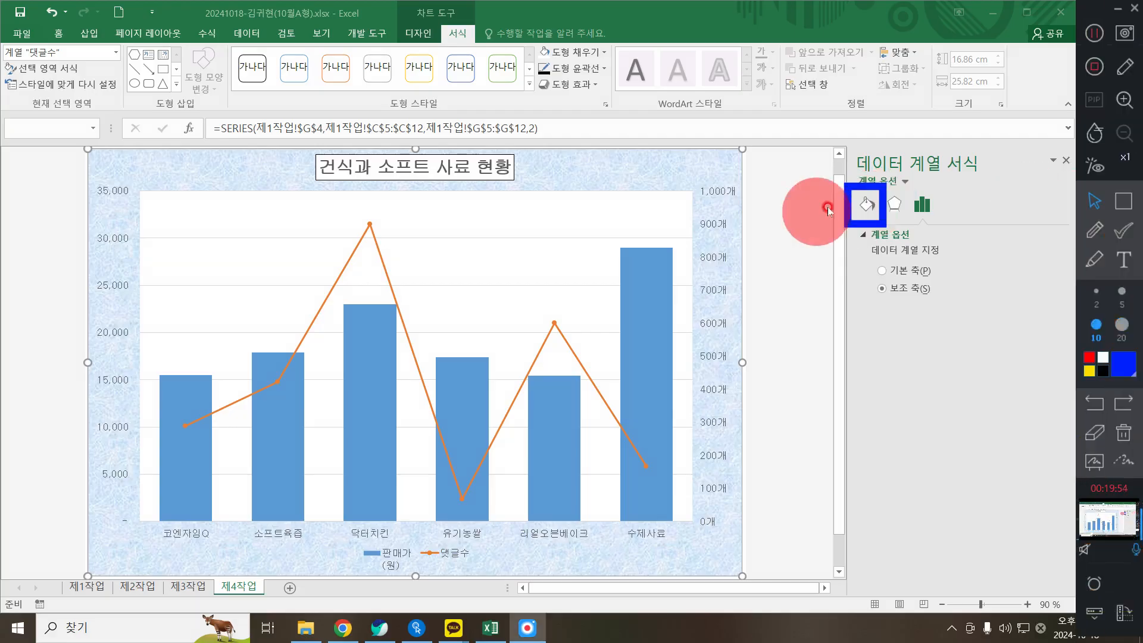
pyautogui.click(865, 204)
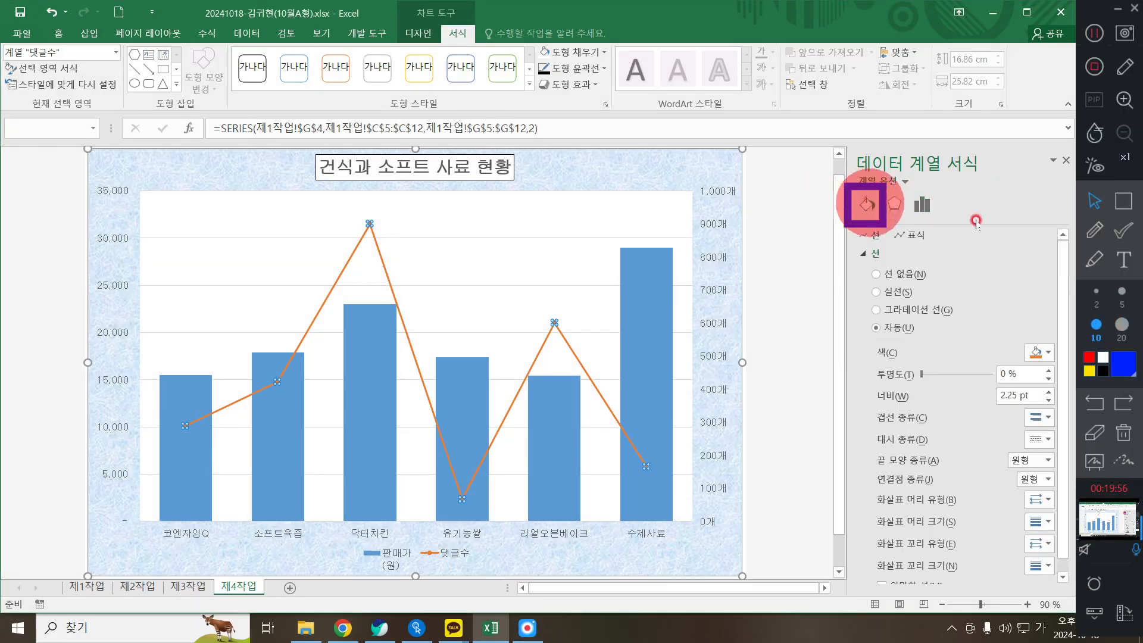
# Step: Frame the 표식 heading in blue and show the marker settings of the 댓글수 series
pyautogui.click(1121, 203)
pyautogui.moveTo(889, 225); pyautogui.dragTo(936, 247)
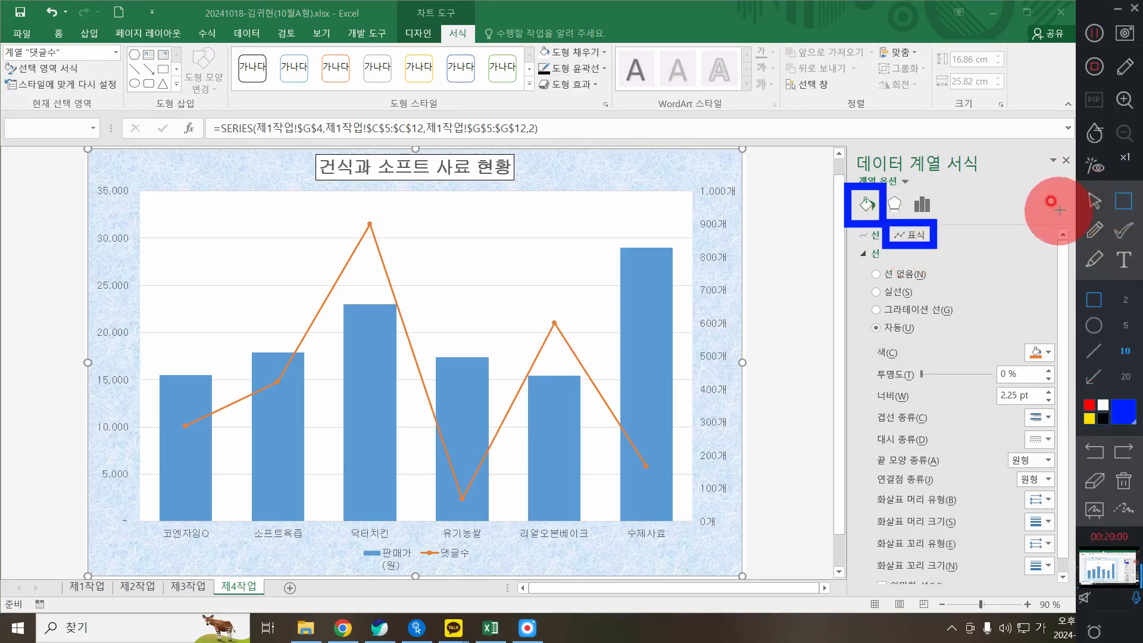
pyautogui.click(1095, 202)
pyautogui.click(920, 240)
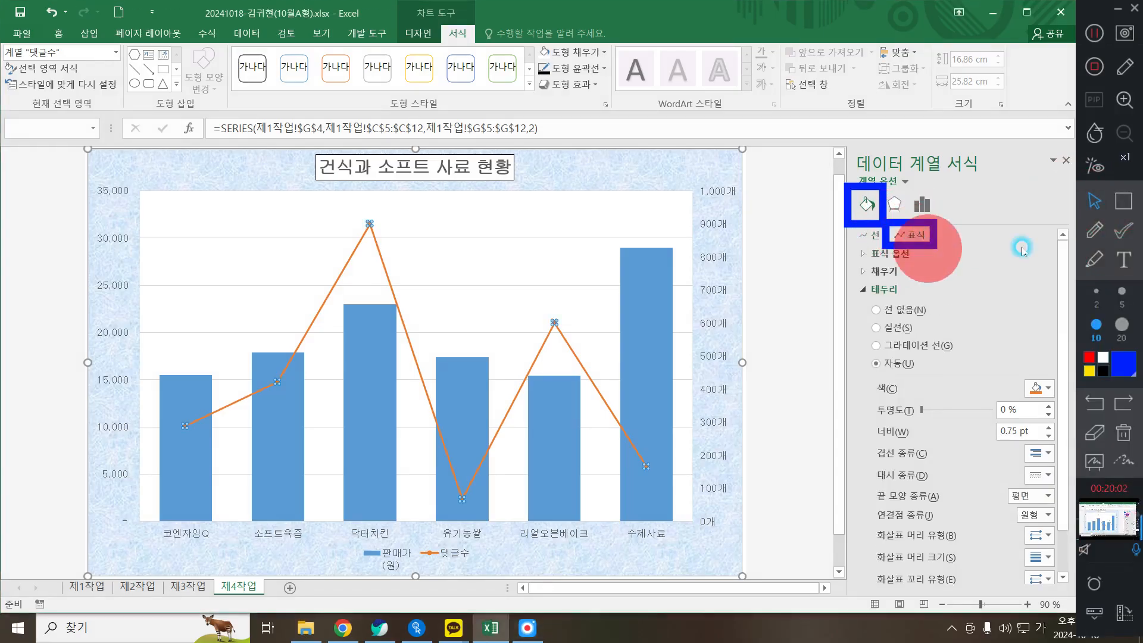
# Step: Frame the 표식 옵션 heading in blue, expand it and choose 기본 제공 for the 댓글수 markers
pyautogui.click(1122, 201)
pyautogui.moveTo(855, 242); pyautogui.dragTo(935, 265)
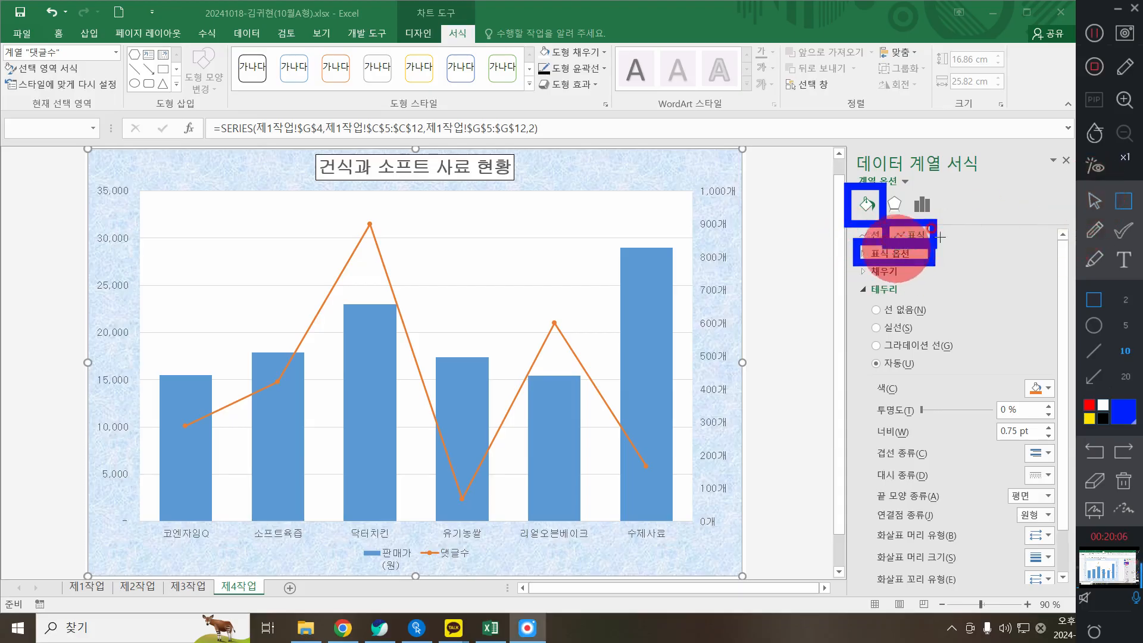
pyautogui.click(1094, 201)
pyautogui.click(894, 253)
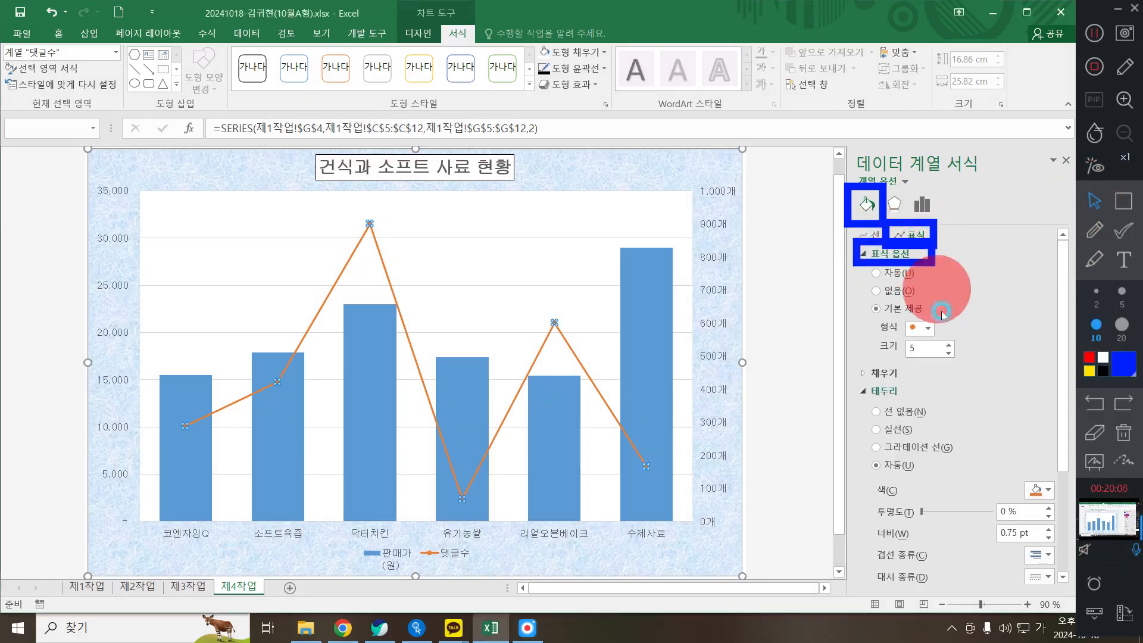
pyautogui.click(895, 310)
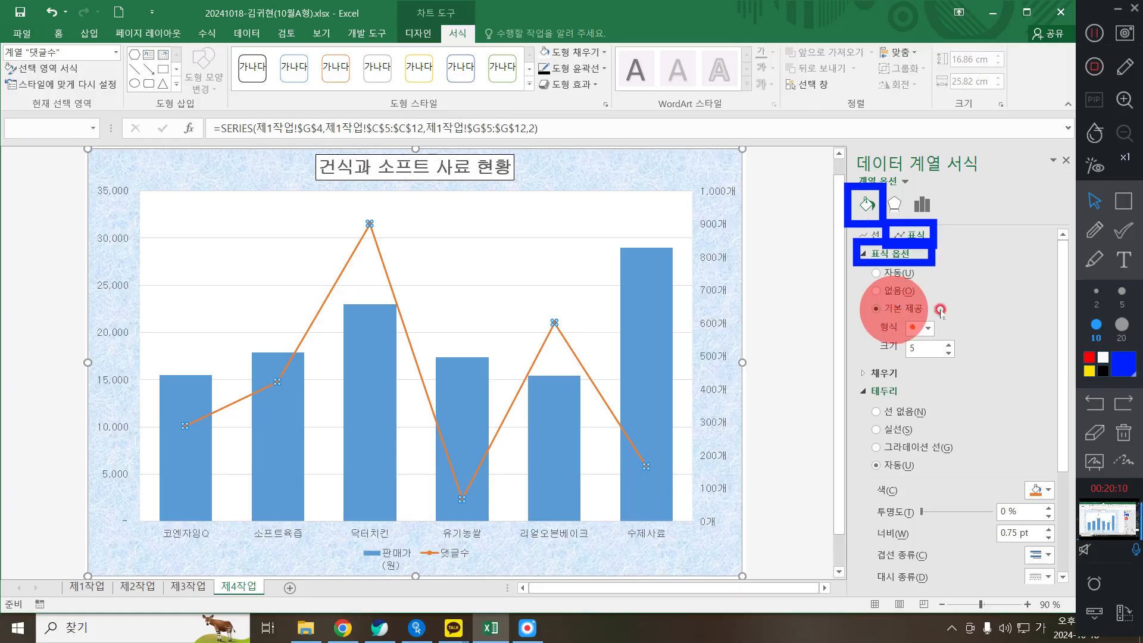
# Step: Frame the built-in marker settings in blue and change the 댓글수 marker shape to a square
pyautogui.click(1125, 193)
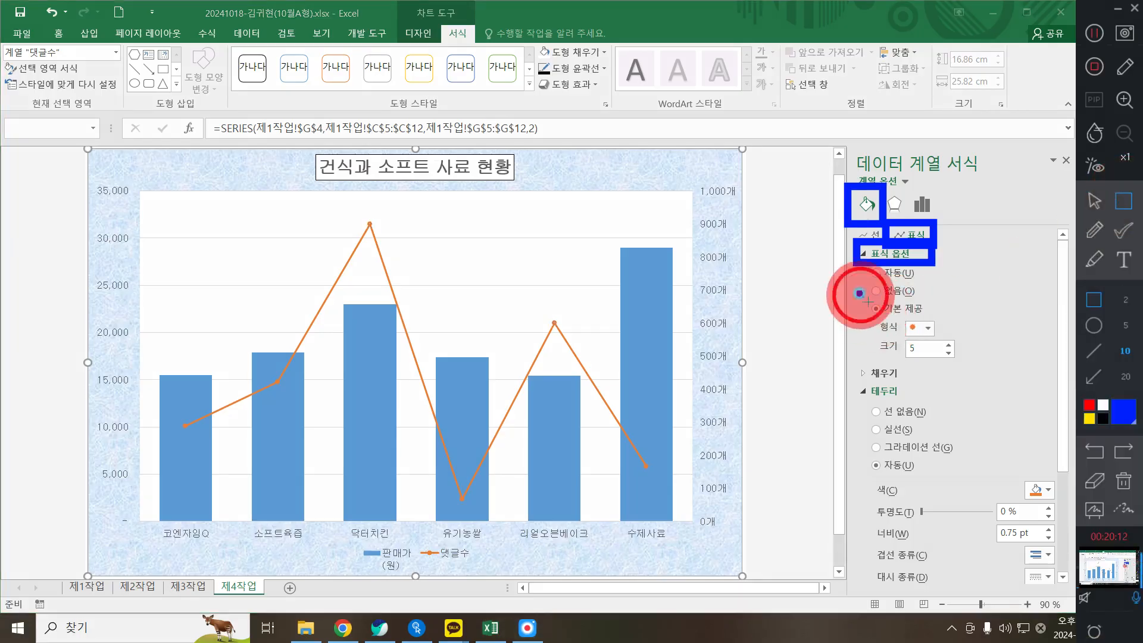
pyautogui.moveTo(860, 292); pyautogui.dragTo(974, 370)
pyautogui.click(1095, 208)
pyautogui.click(927, 328)
pyautogui.click(913, 400)
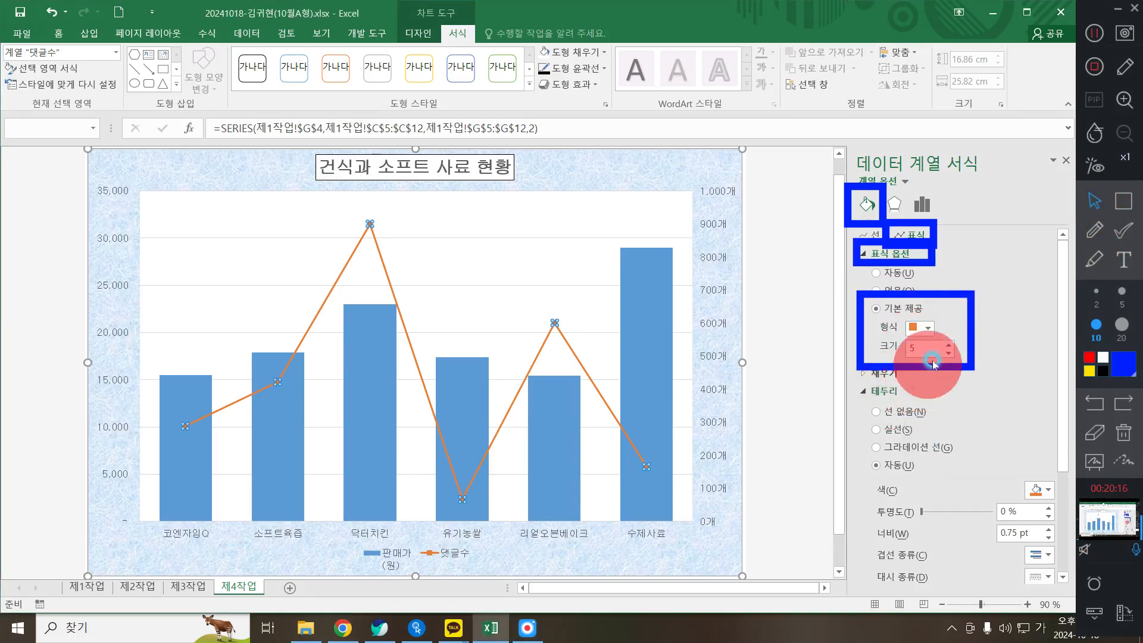
# Step: Set the 댓글수 marker size to 10, clear the blue marks and close the series formatting settings
pyautogui.click(925, 345)
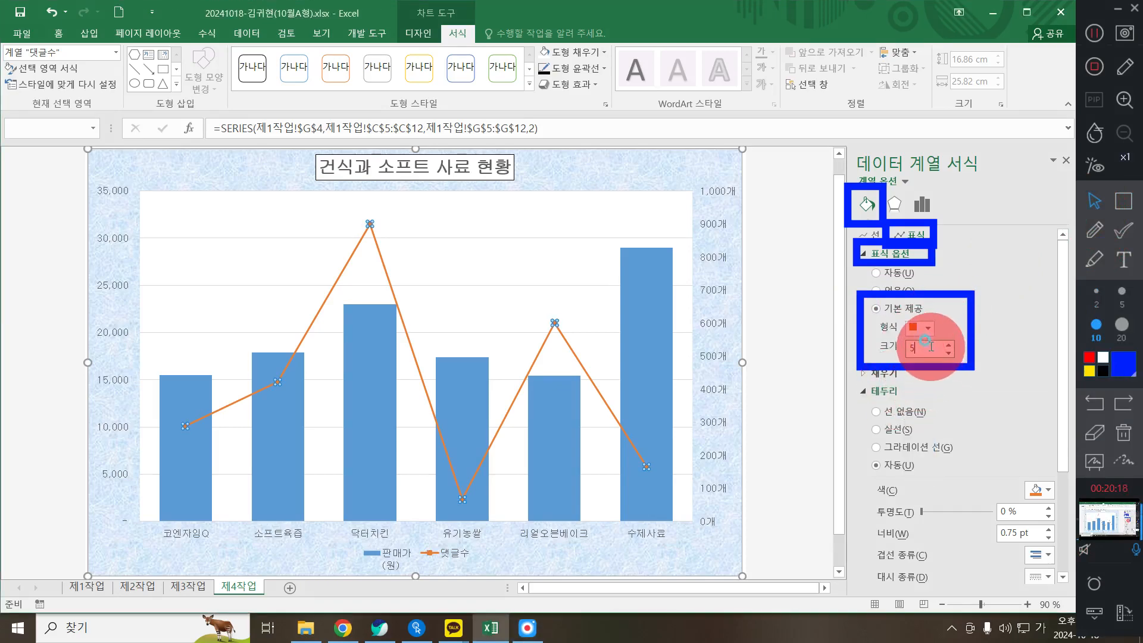
pyautogui.press('BackSpace')
pyautogui.write('10')
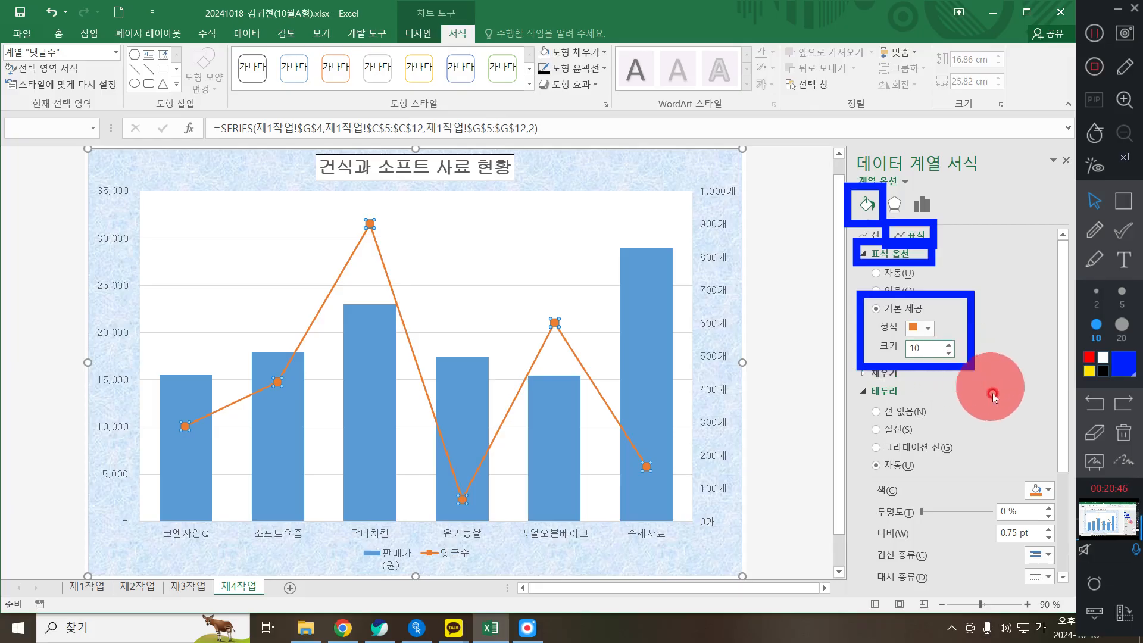
pyautogui.click(1124, 434)
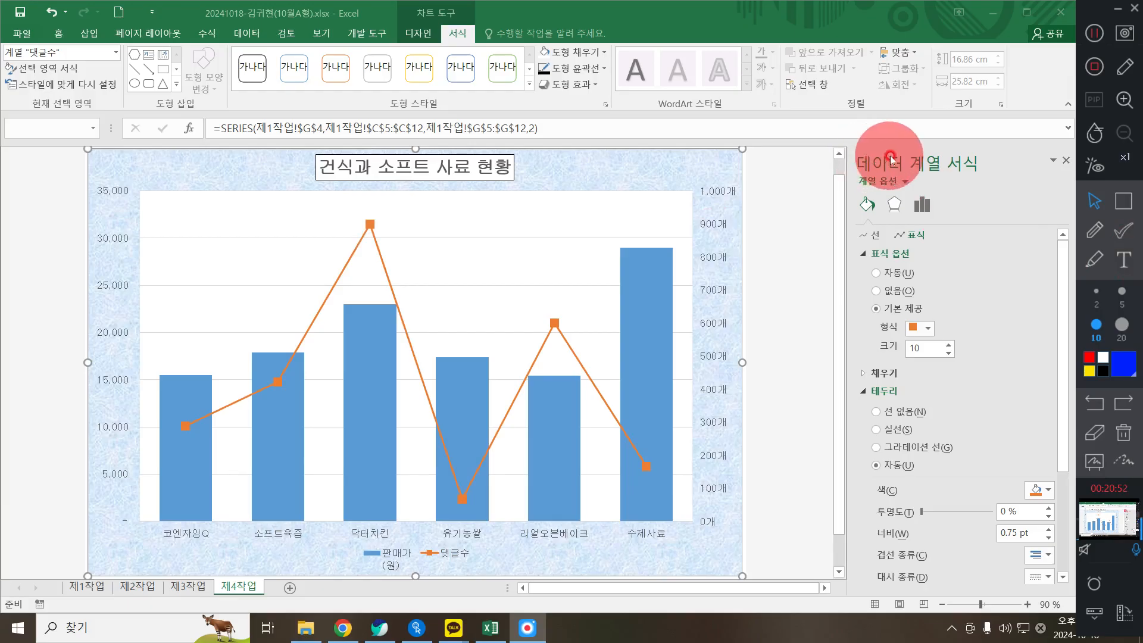
pyautogui.click(1068, 162)
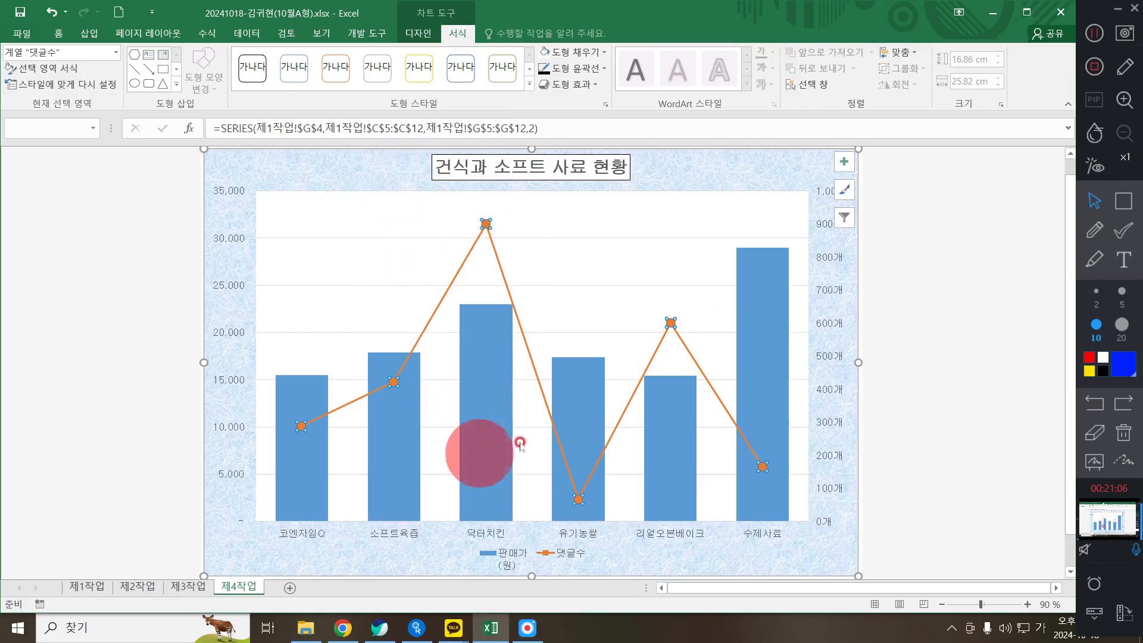
# Step: Frame the 닥터치킨 point on the 댓글수 line in blue, clear the frame and add a data label to that point only
pyautogui.click(1123, 201)
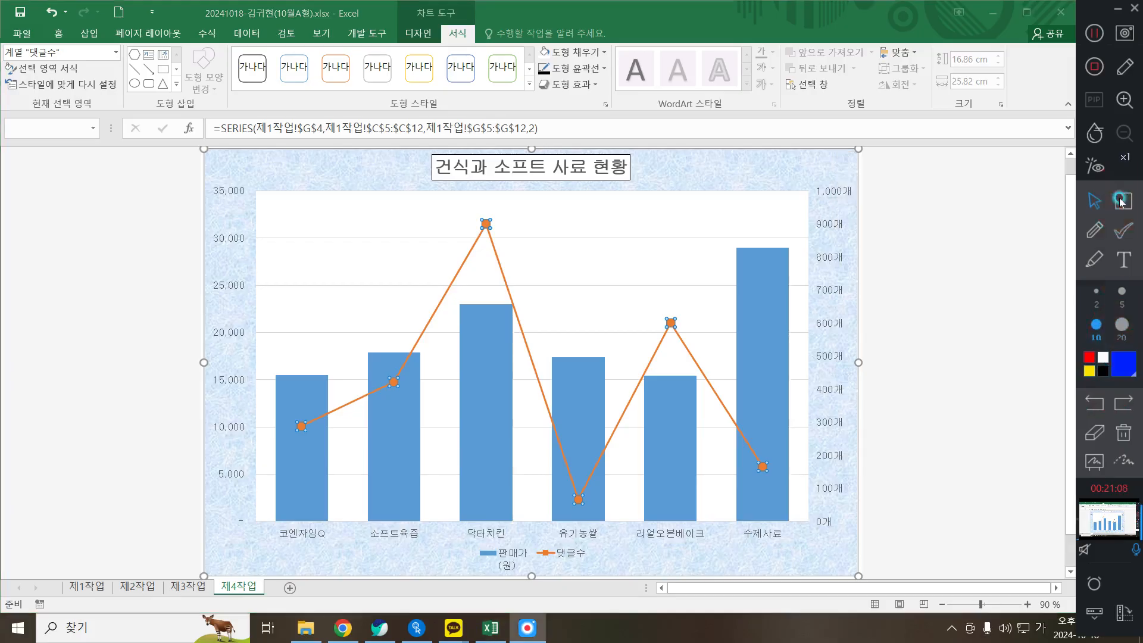
pyautogui.moveTo(448, 194); pyautogui.dragTo(517, 257)
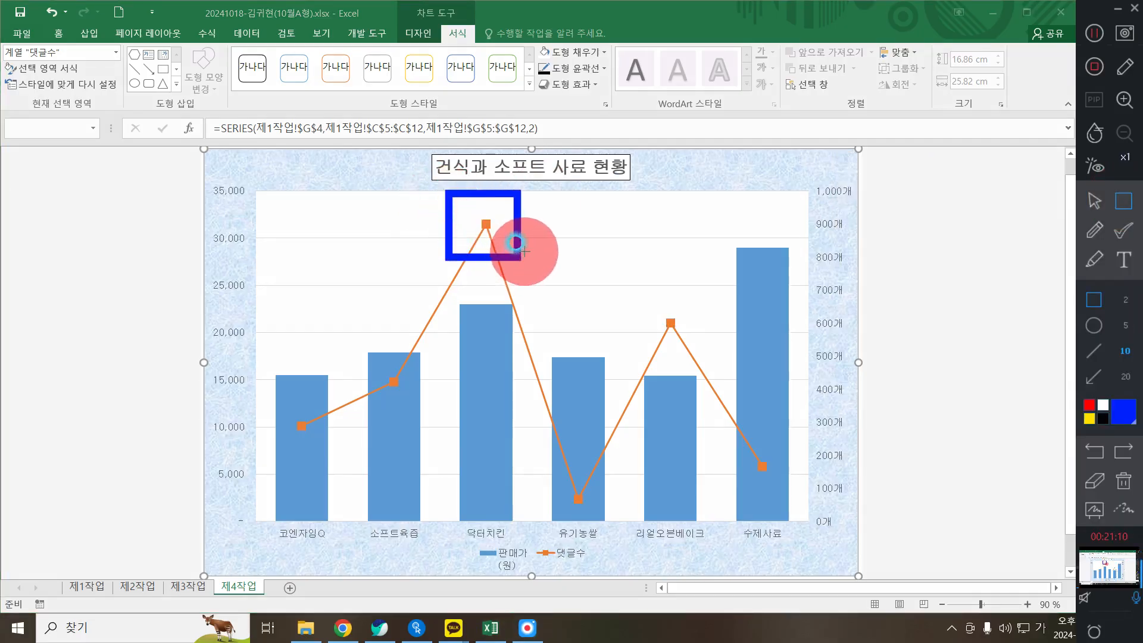
pyautogui.click(1095, 201)
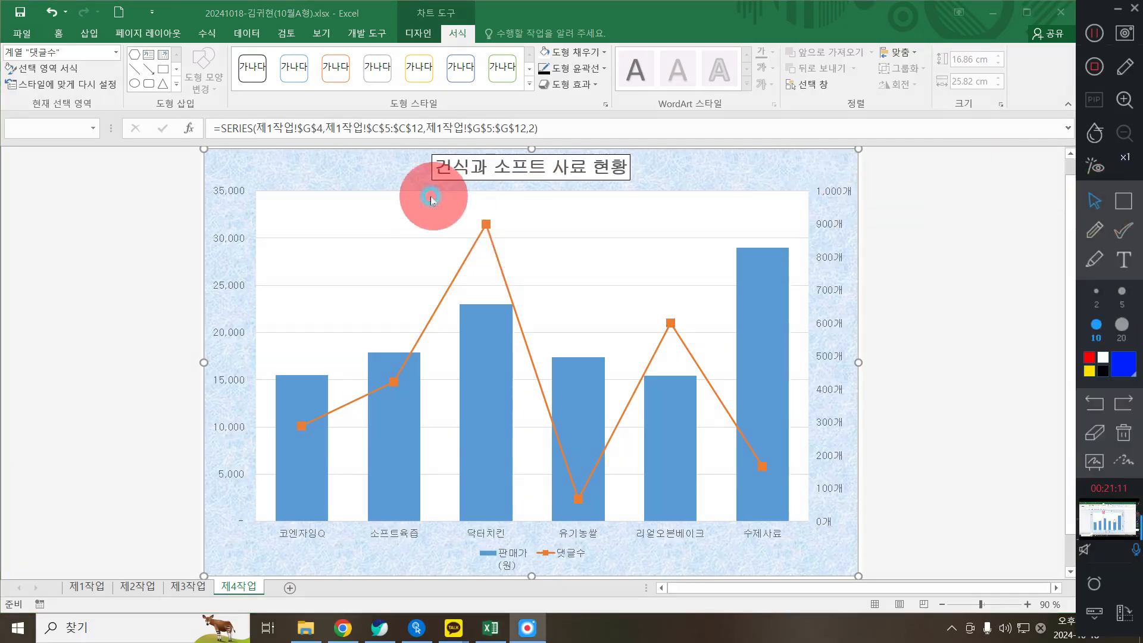
pyautogui.click(486, 225)
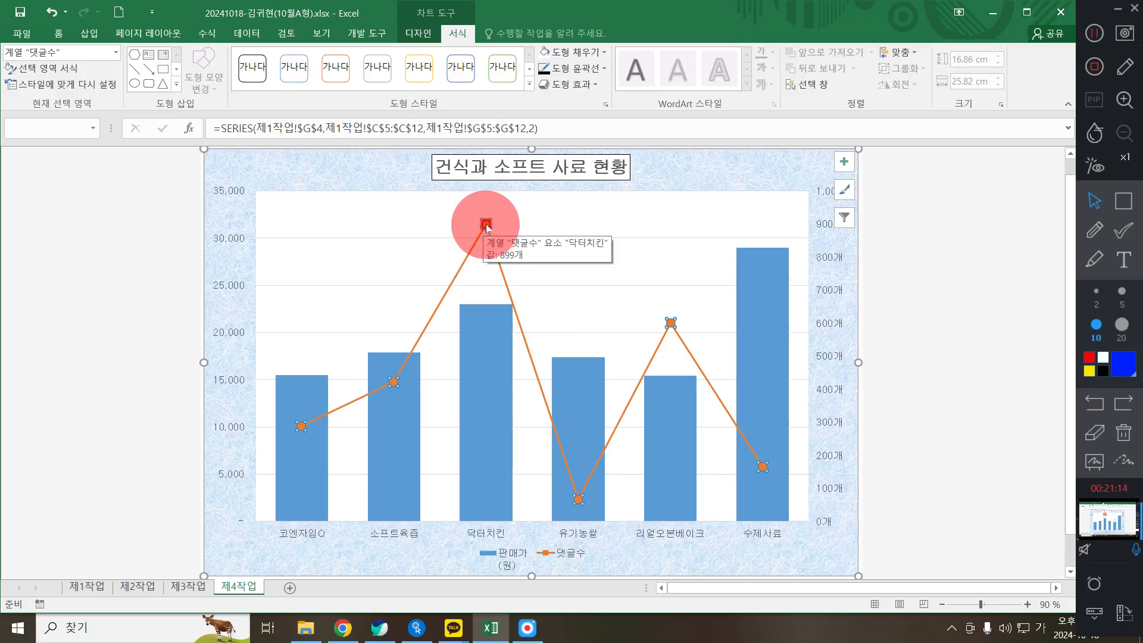
pyautogui.click(486, 225)
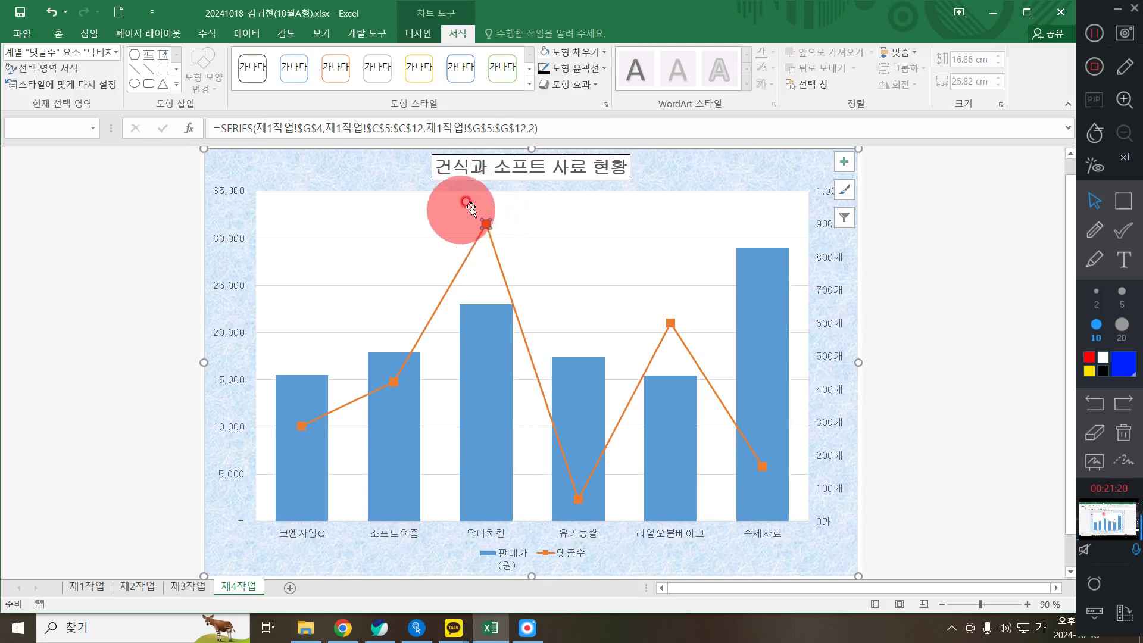
pyautogui.moveTo(485, 226)
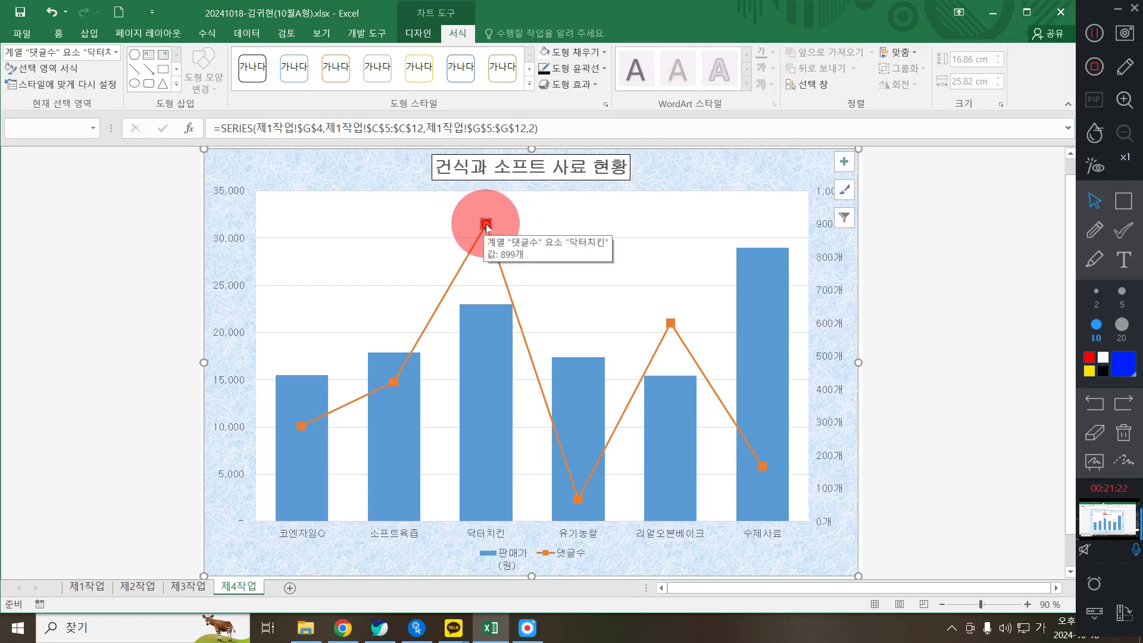
pyautogui.rightClick(486, 225)
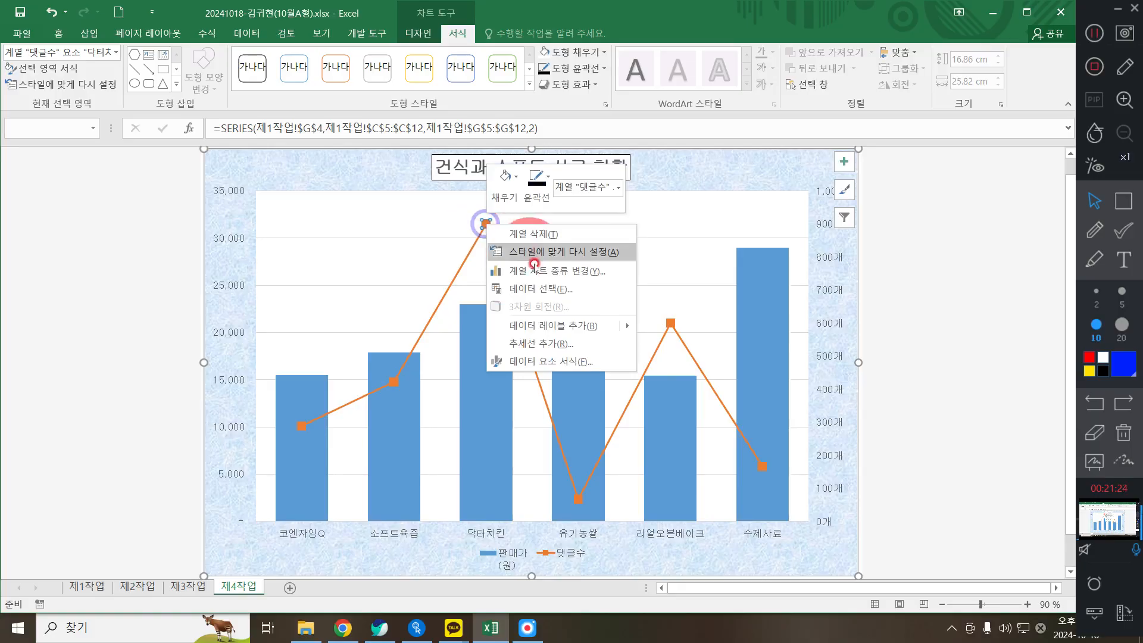
pyautogui.click(527, 328)
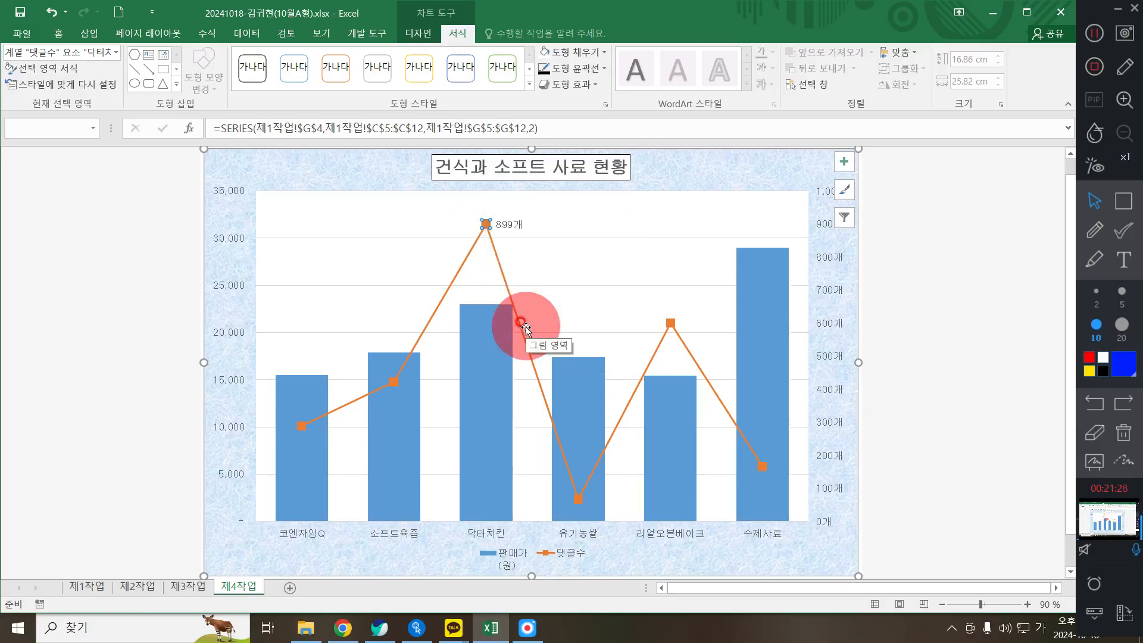
# Step: Select the 닥터치킨 data label on the 댓글수 line and open its data label formatting settings
pyautogui.click(504, 226)
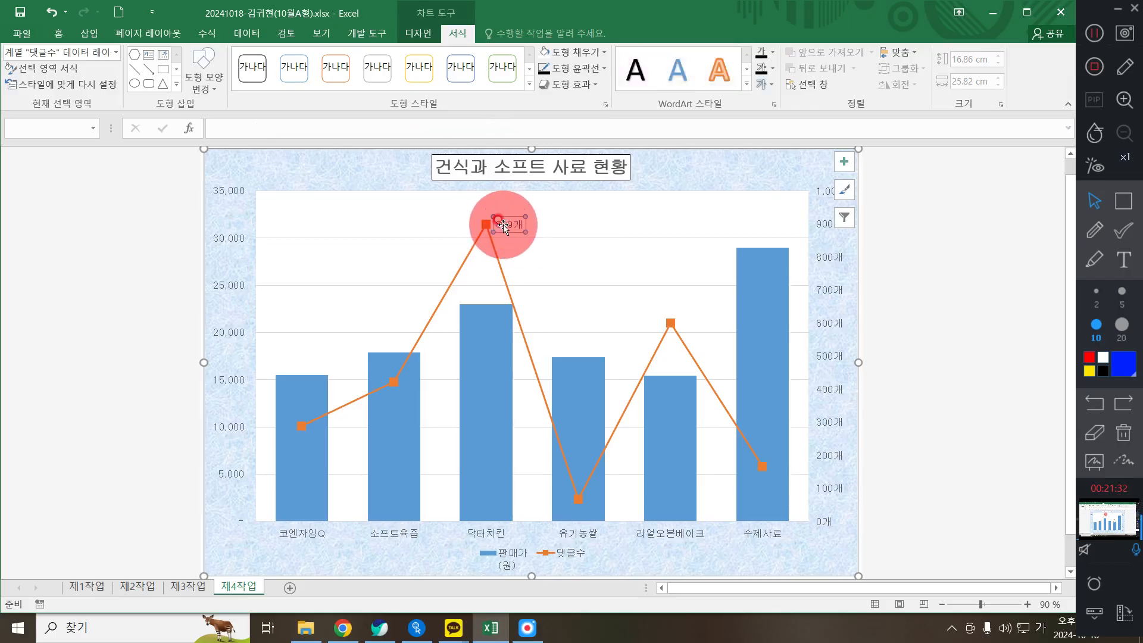
pyautogui.click(491, 224)
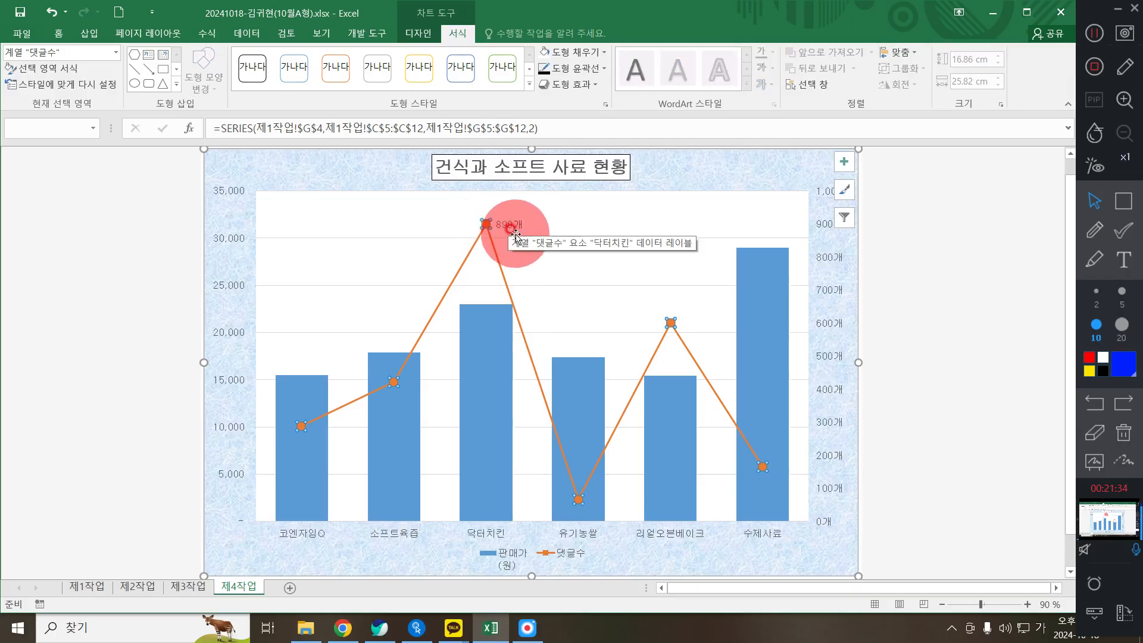
pyautogui.click(508, 226)
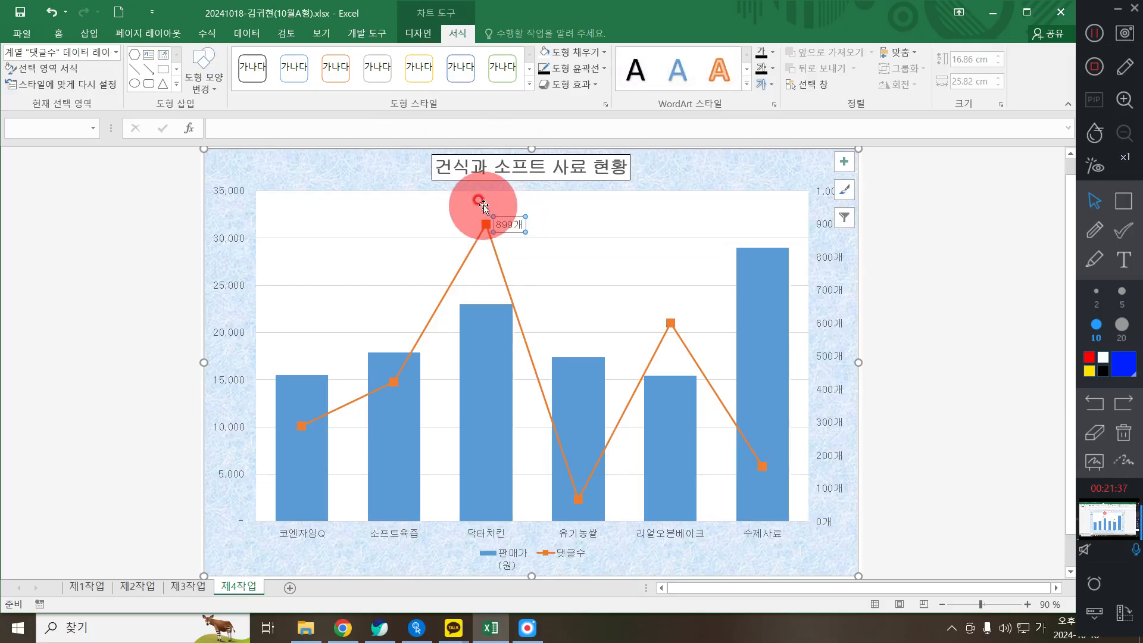
pyautogui.click(510, 226)
pyautogui.click(541, 228)
pyautogui.click(508, 226)
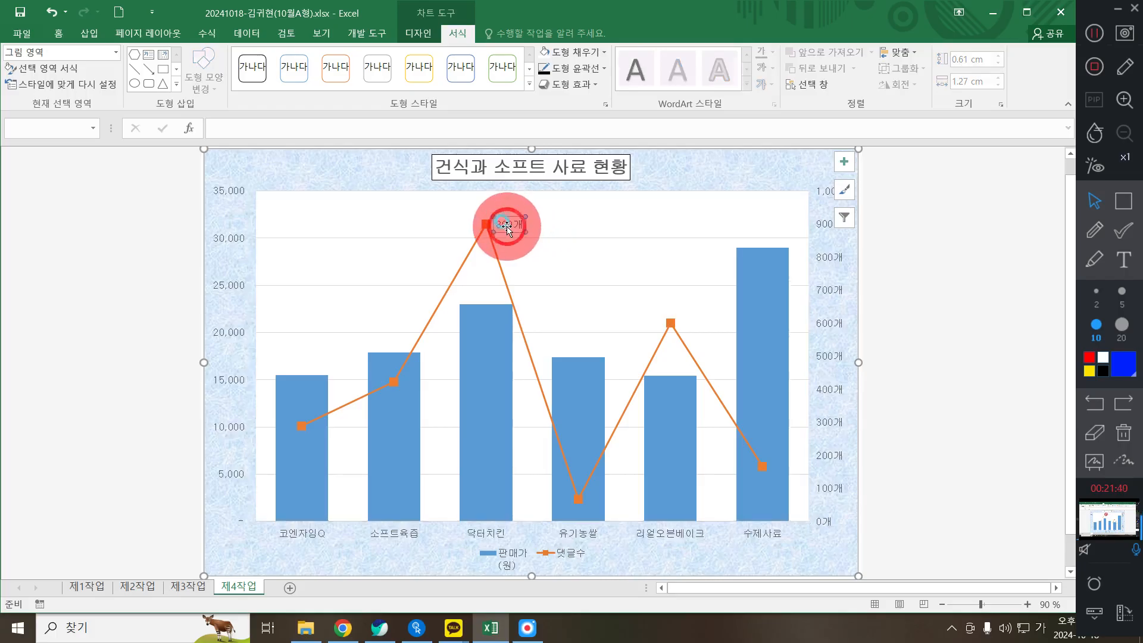
pyautogui.rightClick(507, 226)
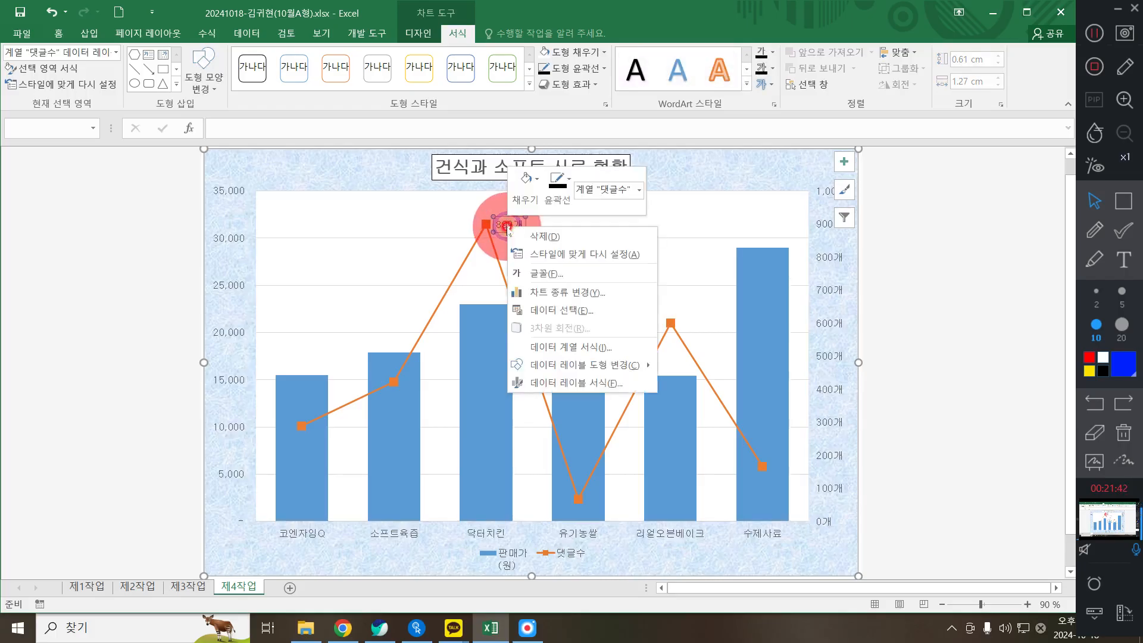
pyautogui.click(555, 383)
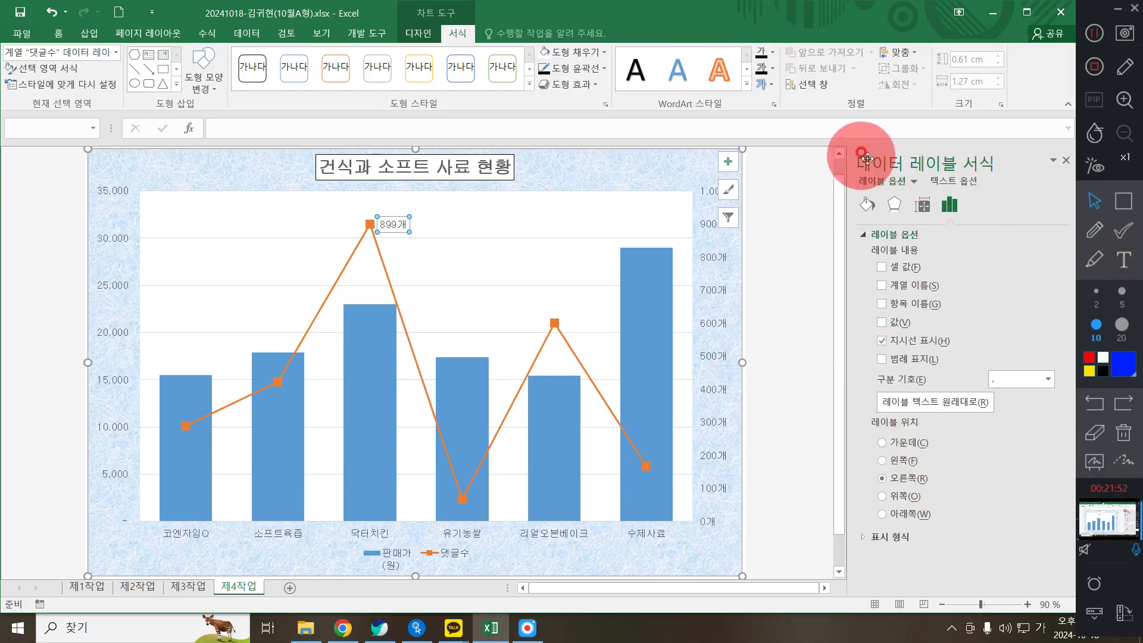
# Step: Frame the data label pane's heading, the label options and the label position choices in blue
pyautogui.click(1124, 200)
pyautogui.moveTo(842, 141)
pyautogui.mouseDown()
pyautogui.moveTo(971, 181)
pyautogui.moveTo(1005, 179)
pyautogui.mouseUp()
pyautogui.click(1095, 201)
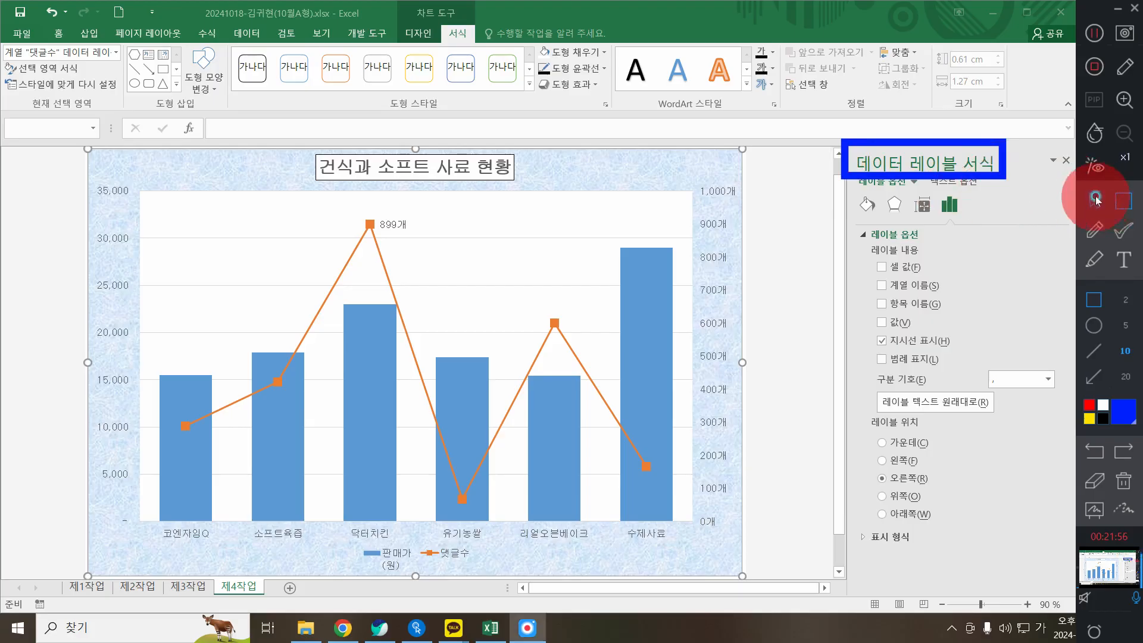
pyautogui.click(958, 207)
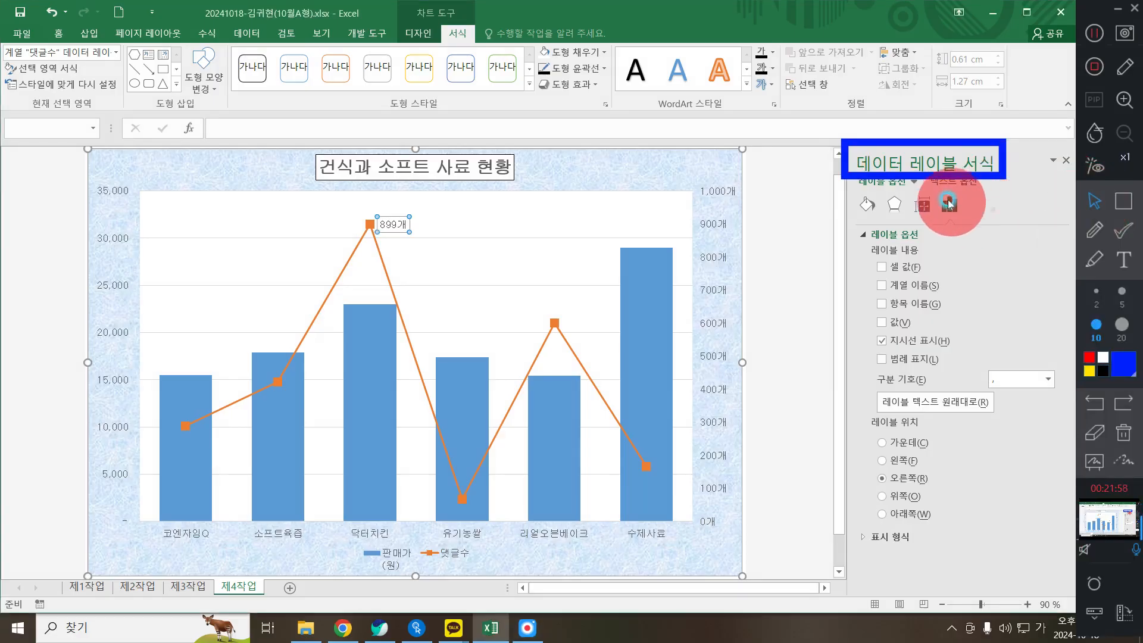
pyautogui.click(1122, 205)
pyautogui.moveTo(933, 187); pyautogui.dragTo(986, 227)
pyautogui.moveTo(850, 230); pyautogui.dragTo(935, 253)
pyautogui.moveTo(854, 409); pyautogui.dragTo(958, 537)
pyautogui.click(1123, 157)
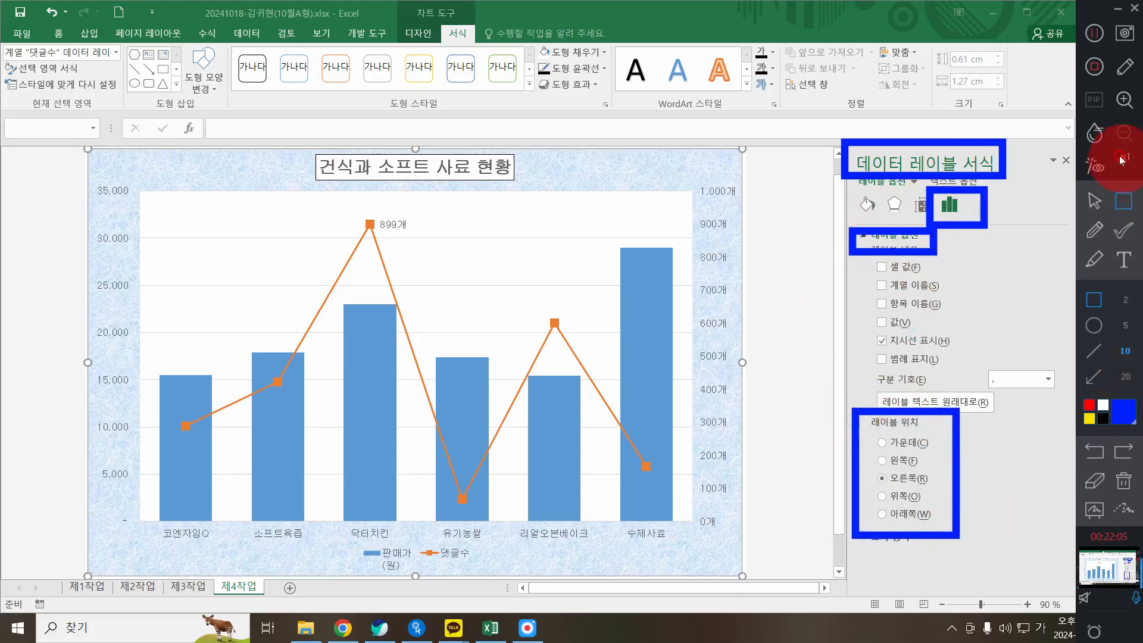
# Step: Set the 닥터치킨 data label position to 위쪽 and clear the blue frames
pyautogui.click(1095, 201)
pyautogui.click(884, 477)
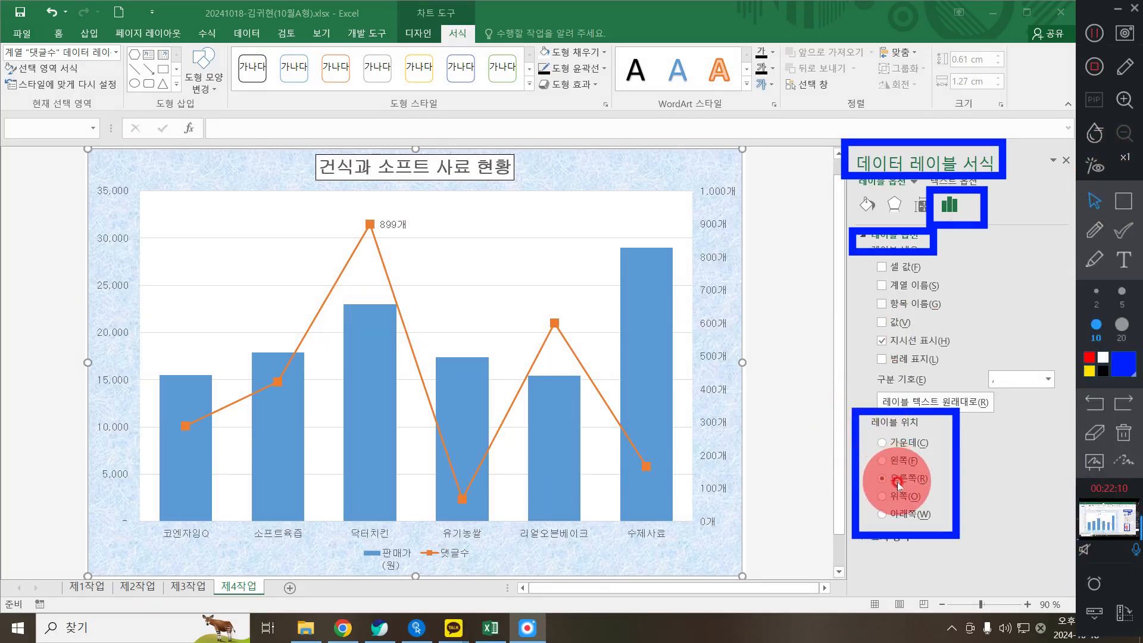
pyautogui.click(903, 499)
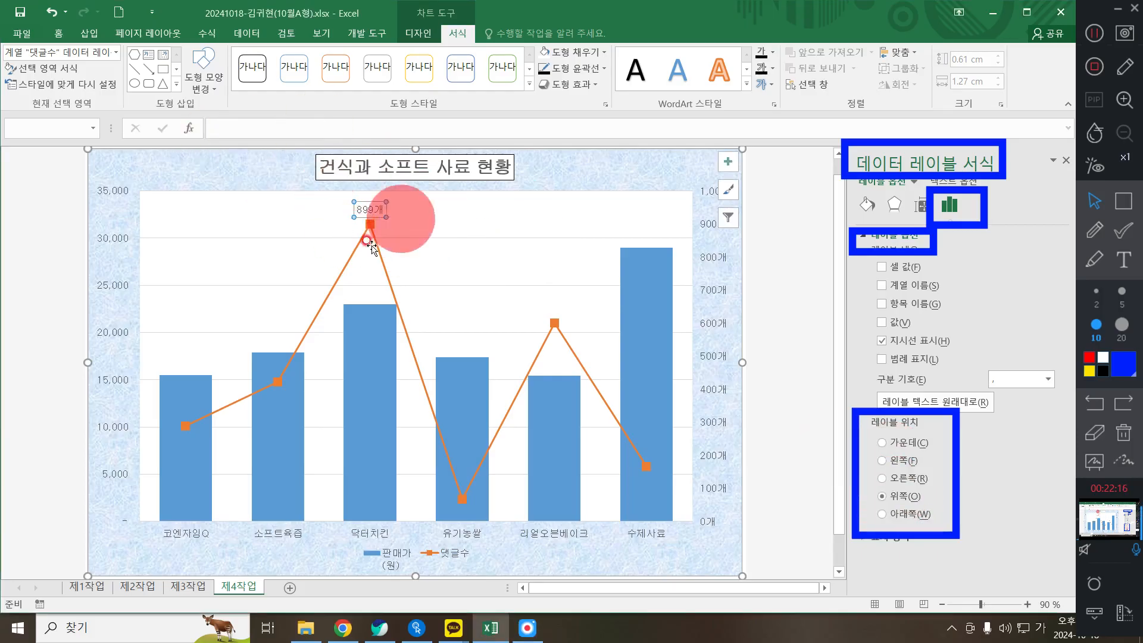
pyautogui.click(1092, 197)
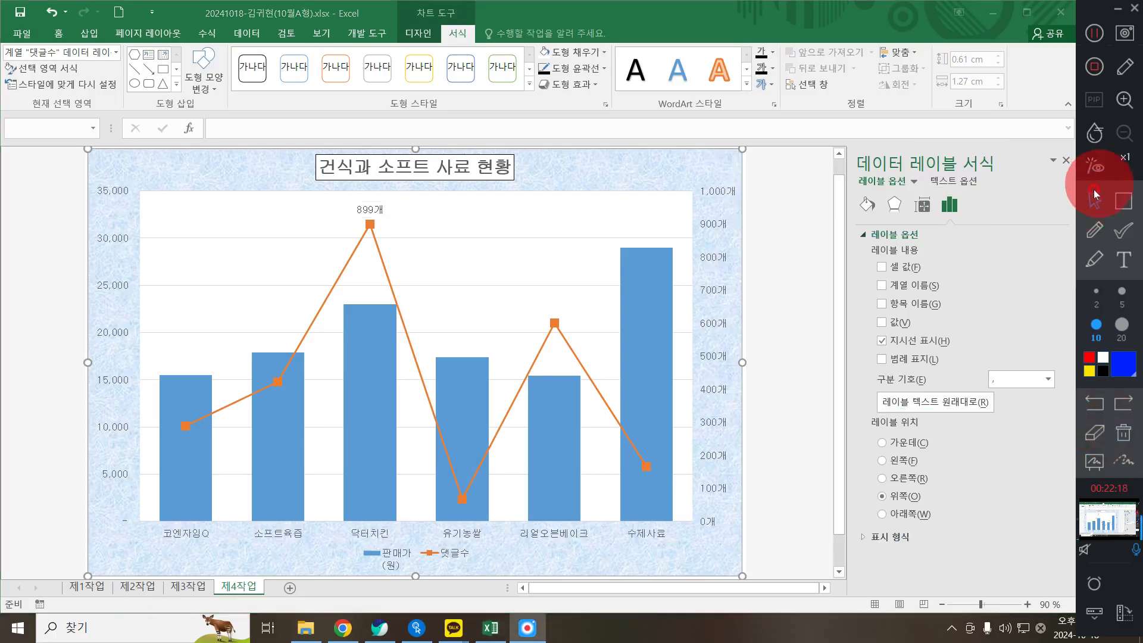
# Step: Close the data label formatting settings and undo the label position change
pyautogui.click(382, 209)
pyautogui.click(923, 205)
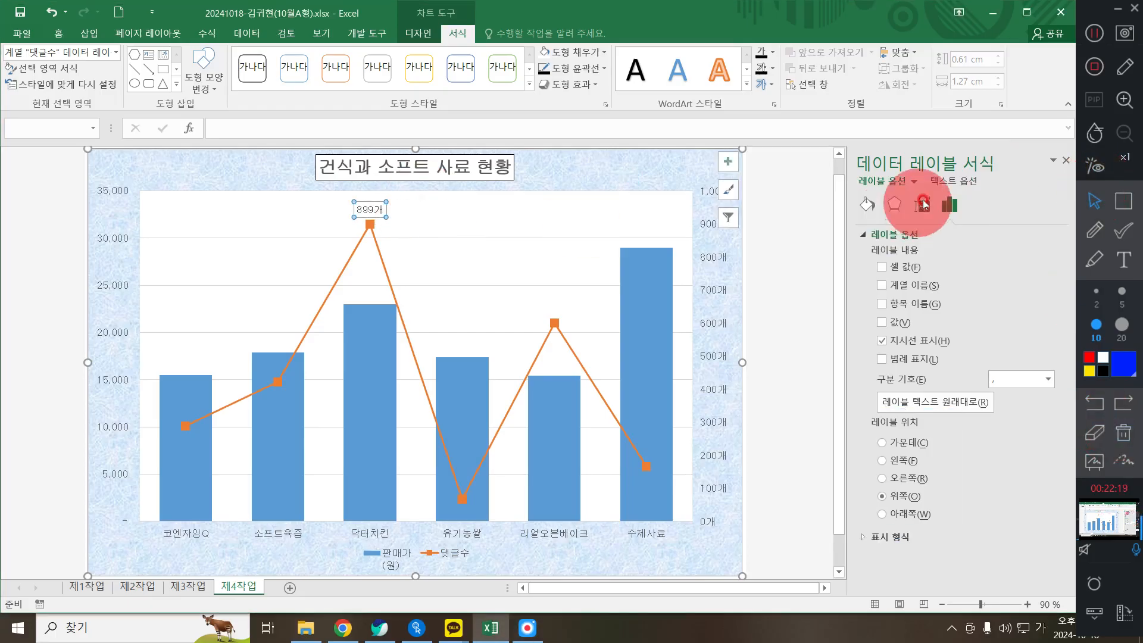
pyautogui.click(1066, 160)
pyautogui.hotkey('ctrl', 'z')
pyautogui.click(590, 200)
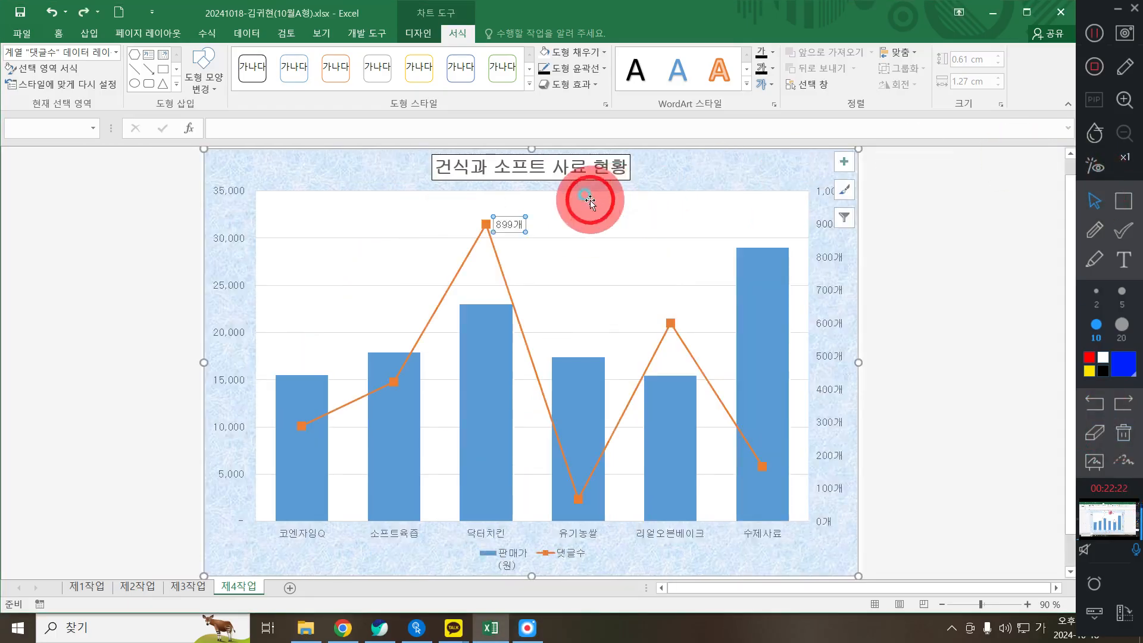
# Step: Move the 닥터치킨 data label freehand to above its point and check the leader line between them
pyautogui.moveTo(501, 226)
pyautogui.mouseDown()
pyautogui.moveTo(475, 210)
pyautogui.moveTo(494, 208)
pyautogui.moveTo(480, 200)
pyautogui.mouseUp()
pyautogui.click(550, 230)
pyautogui.click(483, 205)
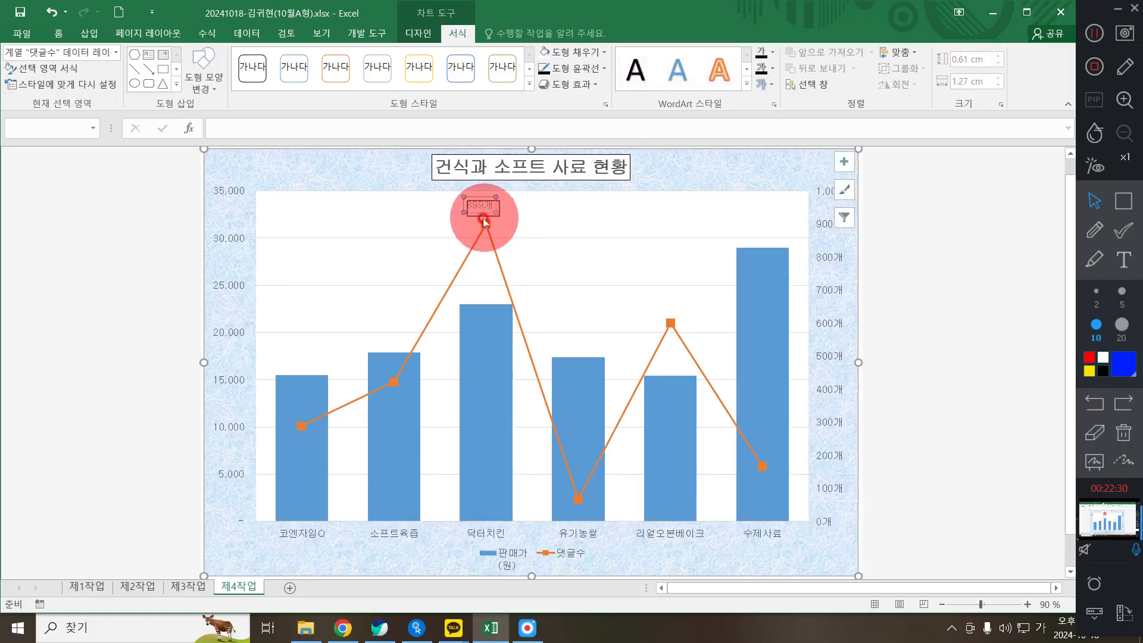
pyautogui.click(485, 225)
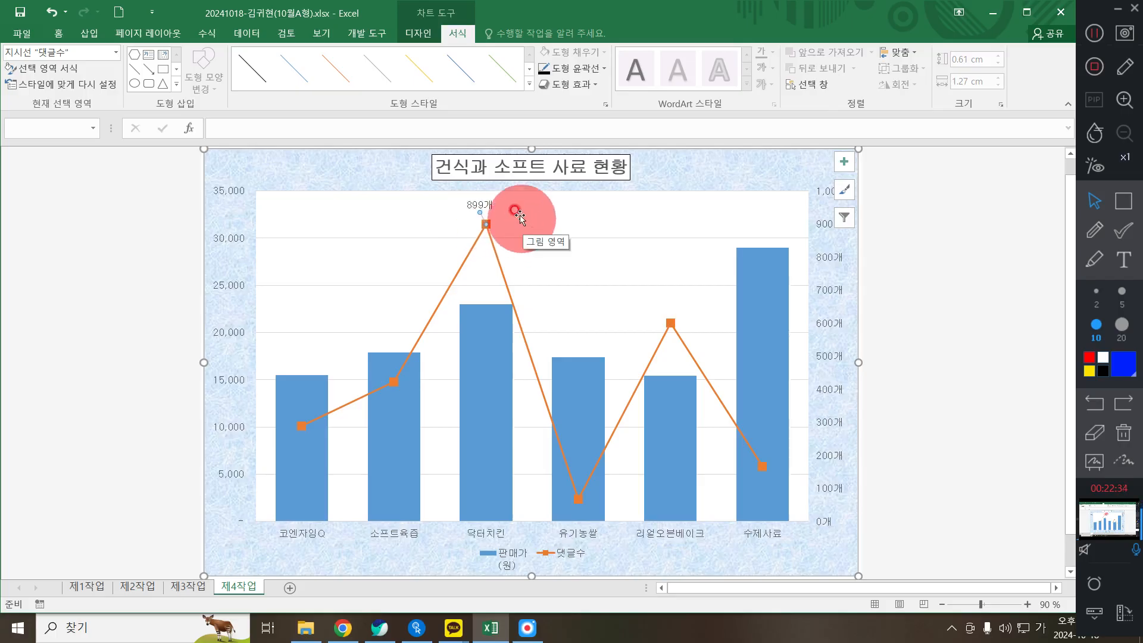
pyautogui.click(476, 204)
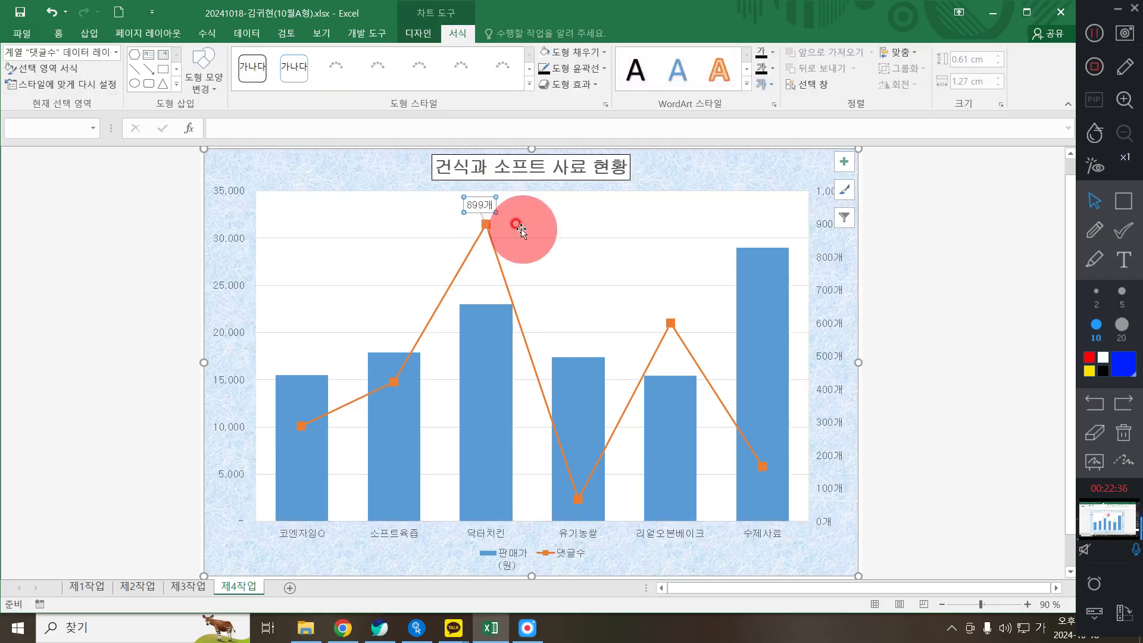
pyautogui.press('ctrl')
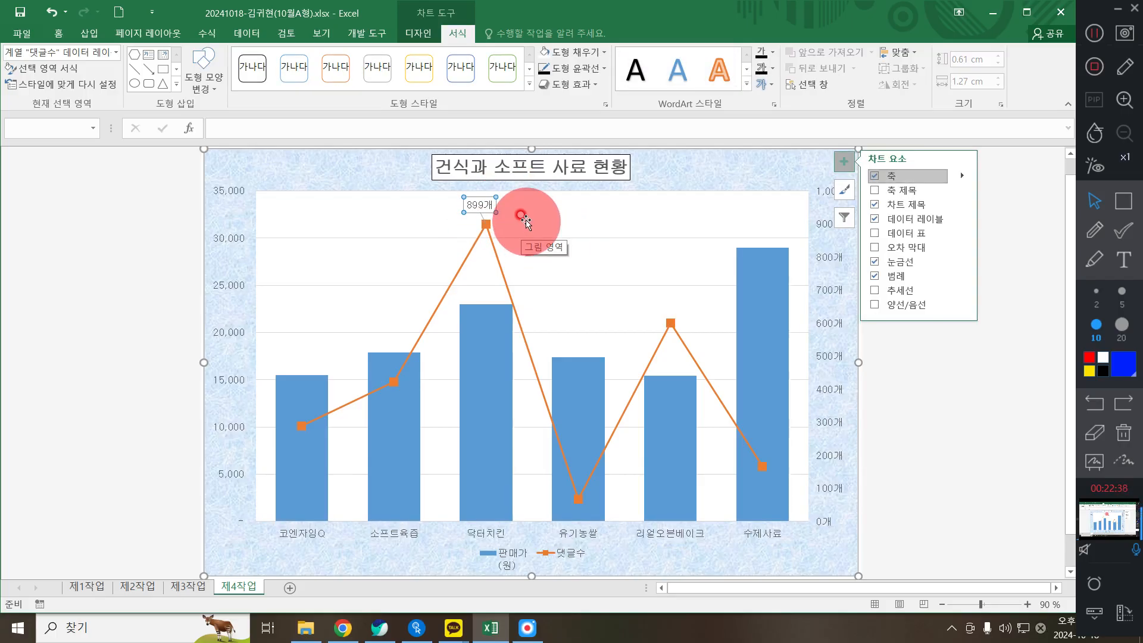
# Step: Magnify the screen to 200%, nudge the 닥터치킨 label directly over its marker, check its leader line and close the magnifier
pyautogui.press('super+plus')
pyautogui.click(485, 222)
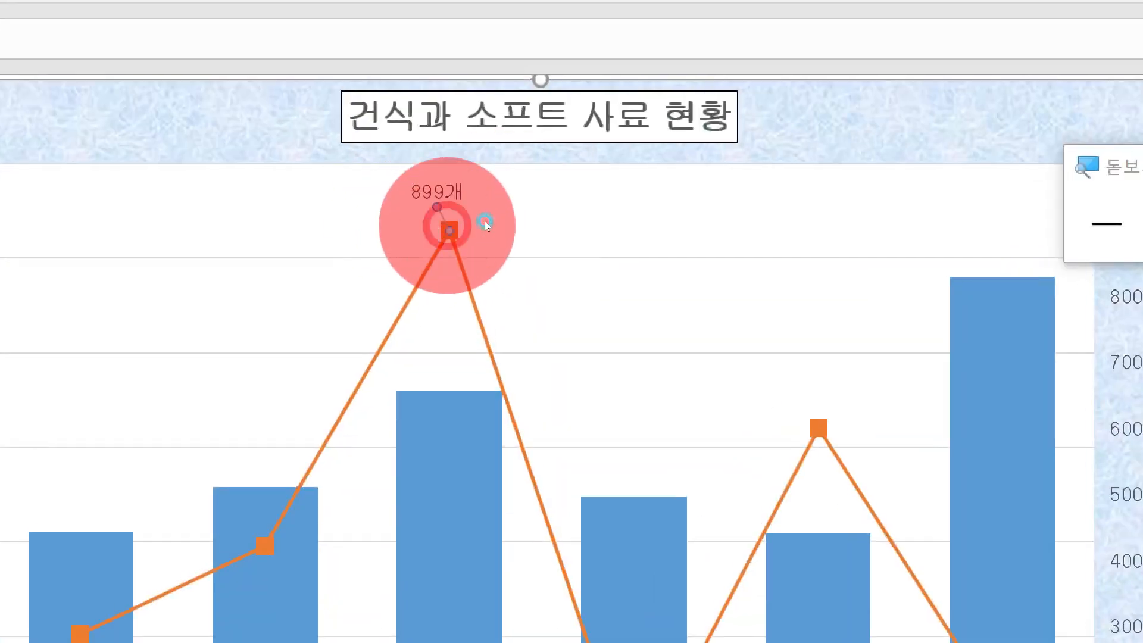
pyautogui.click(524, 227)
pyautogui.click(481, 204)
pyautogui.moveTo(475, 201); pyautogui.dragTo(487, 212)
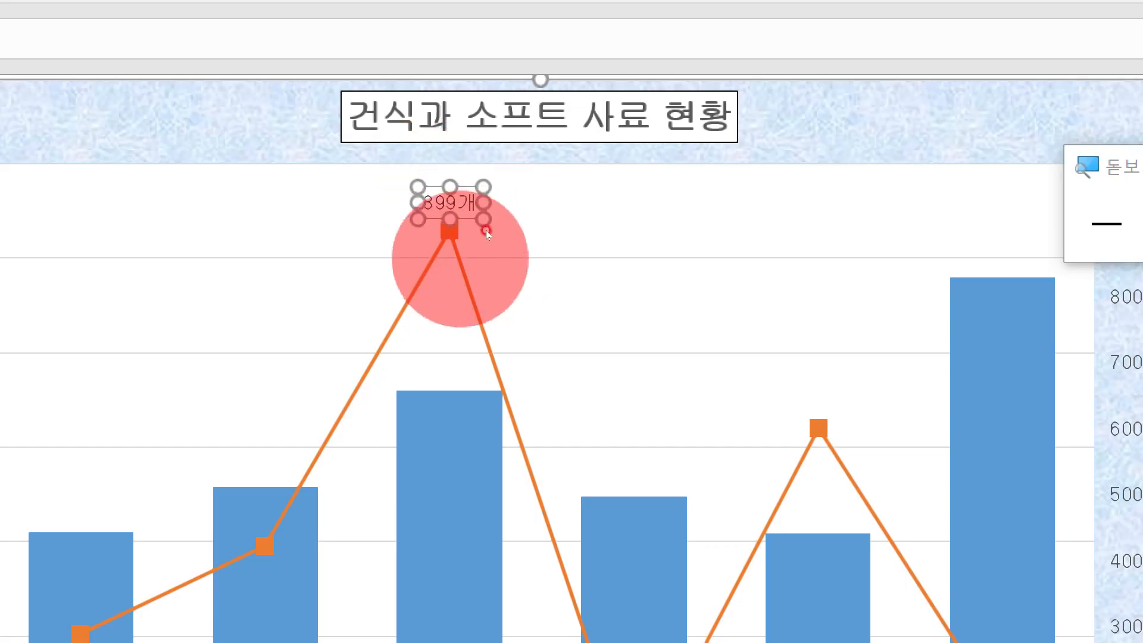
pyautogui.click(487, 232)
pyautogui.click(486, 223)
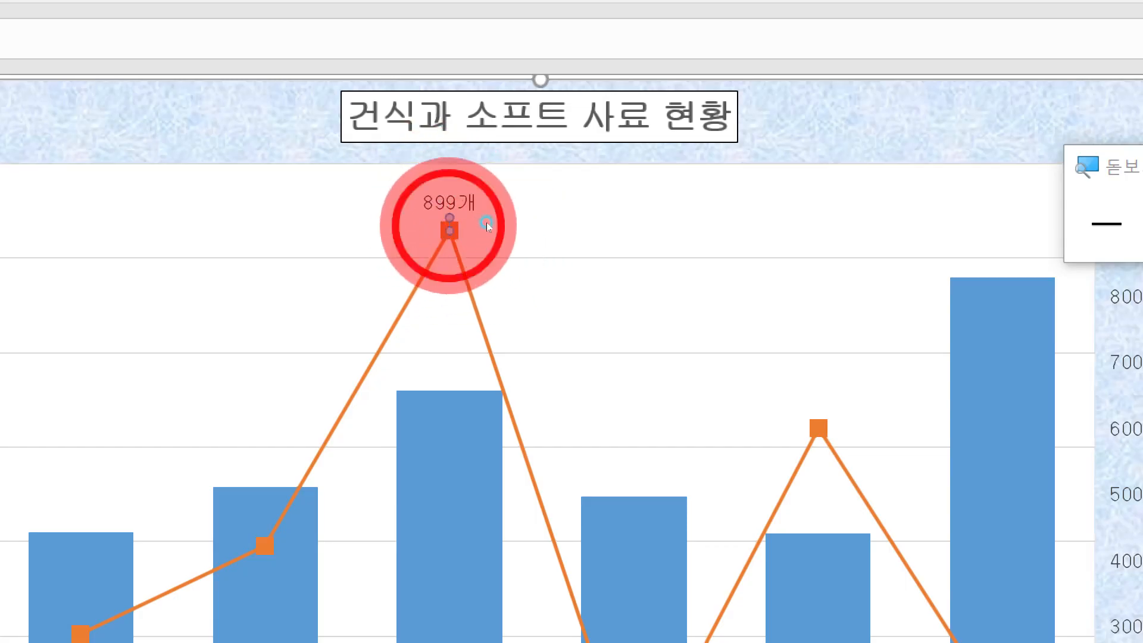
pyautogui.click(573, 266)
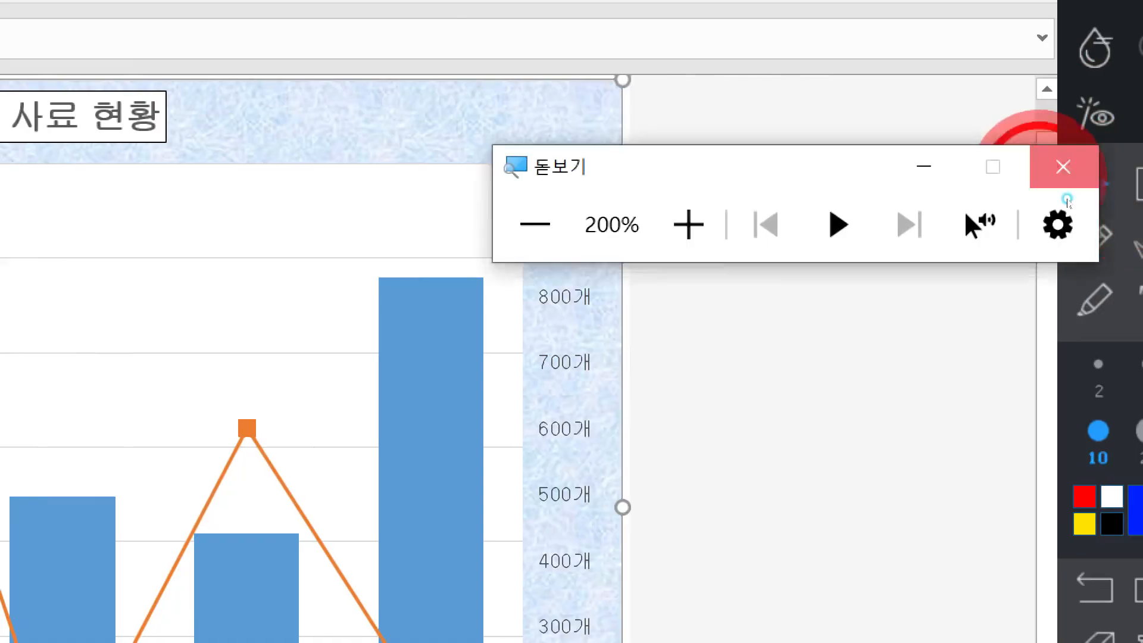
pyautogui.click(1066, 163)
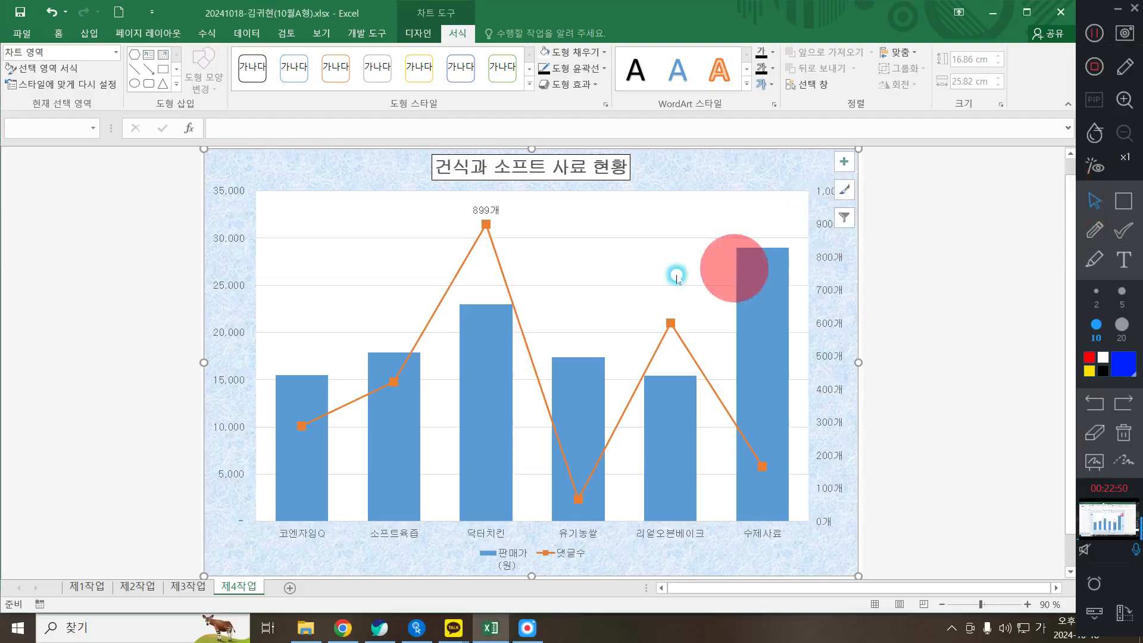
# Step: Switch to the exam sheet PDF, highlight the condition "눈금선 : 선 스타일-파선" and return to the workbook
pyautogui.click(519, 230)
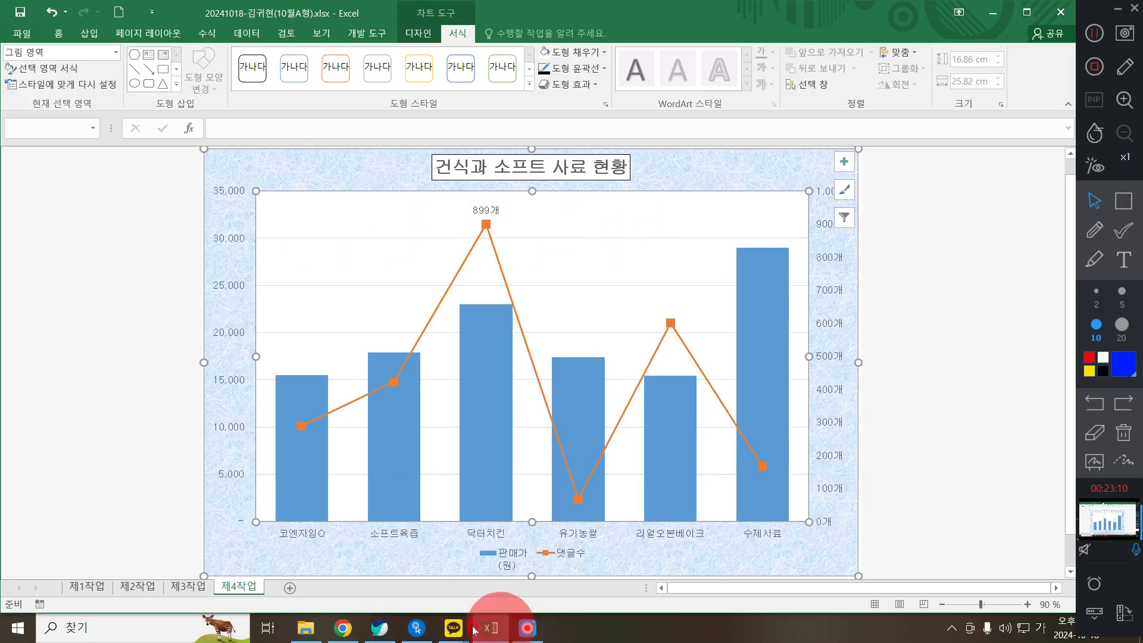
pyautogui.click(380, 628)
pyautogui.moveTo(264, 290); pyautogui.dragTo(427, 280)
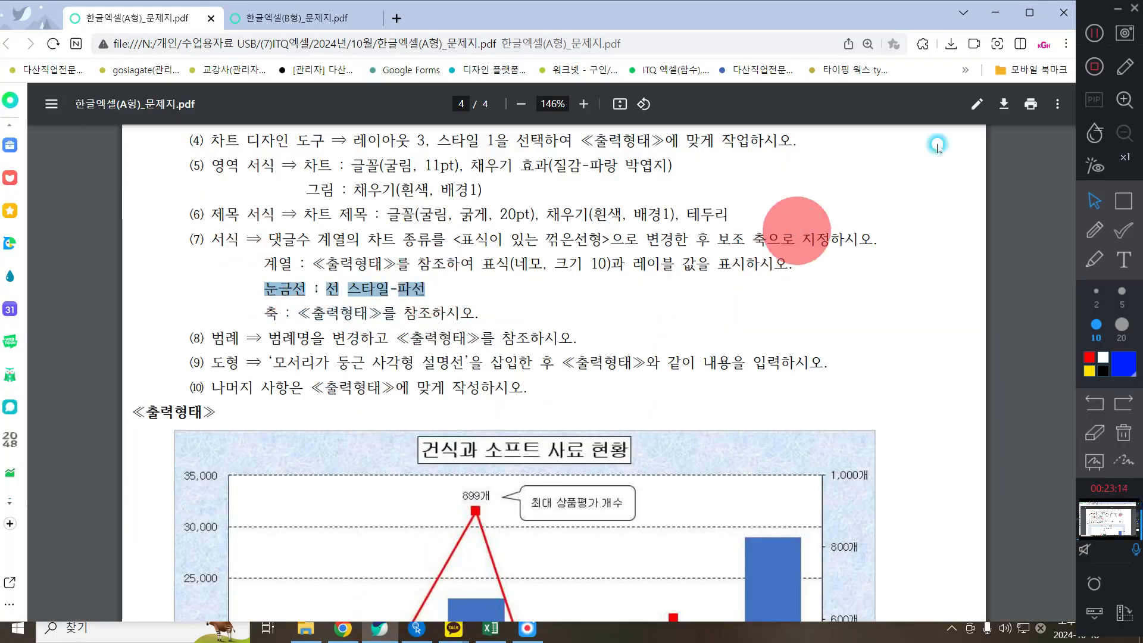
pyautogui.click(994, 12)
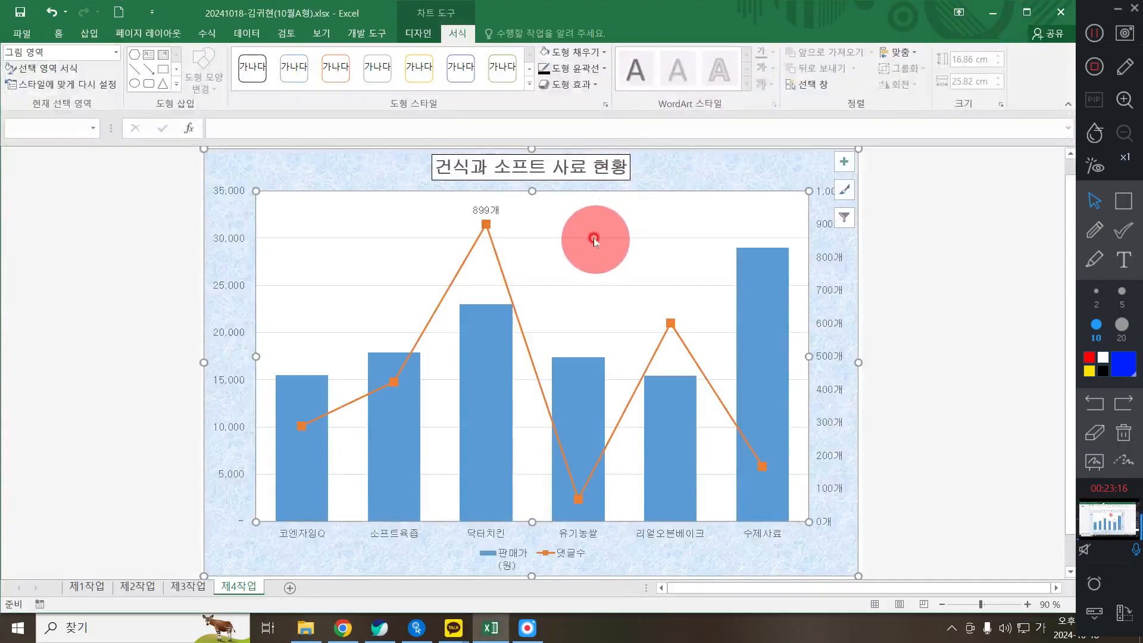
# Step: Give the primary vertical axis major gridlines a black outline with the 파선 dash style
pyautogui.click(596, 239)
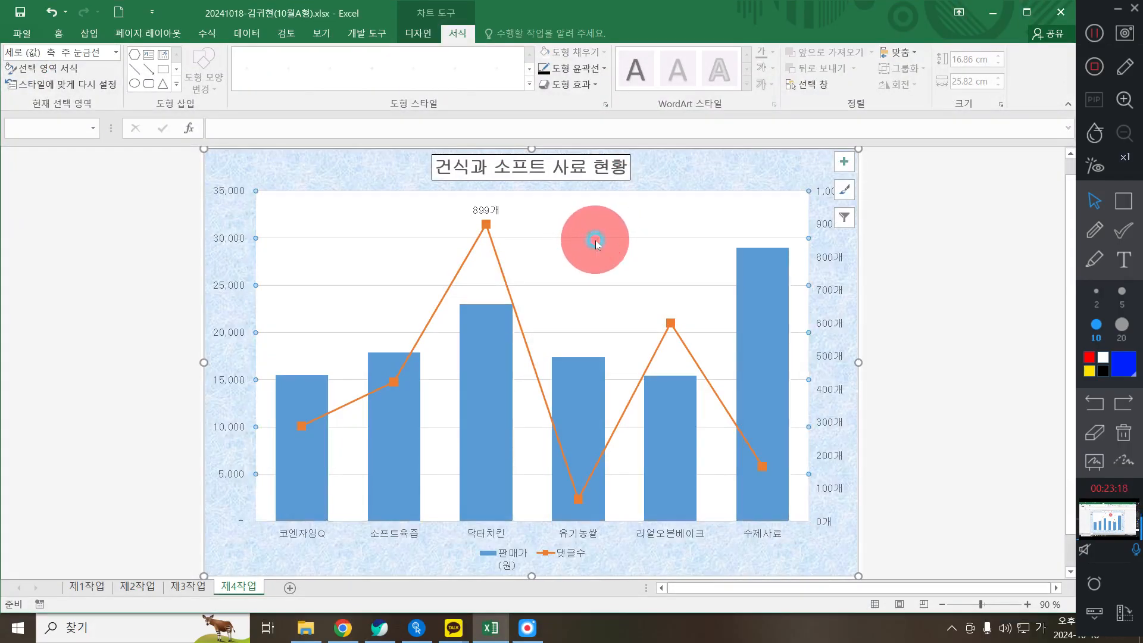
pyautogui.click(605, 216)
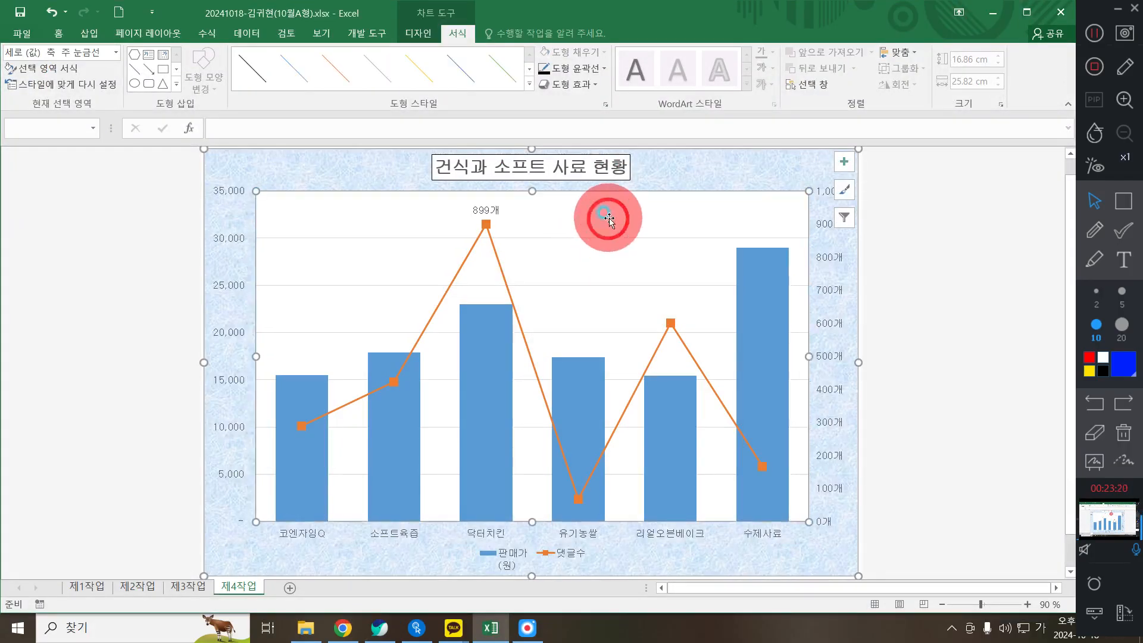
pyautogui.click(611, 239)
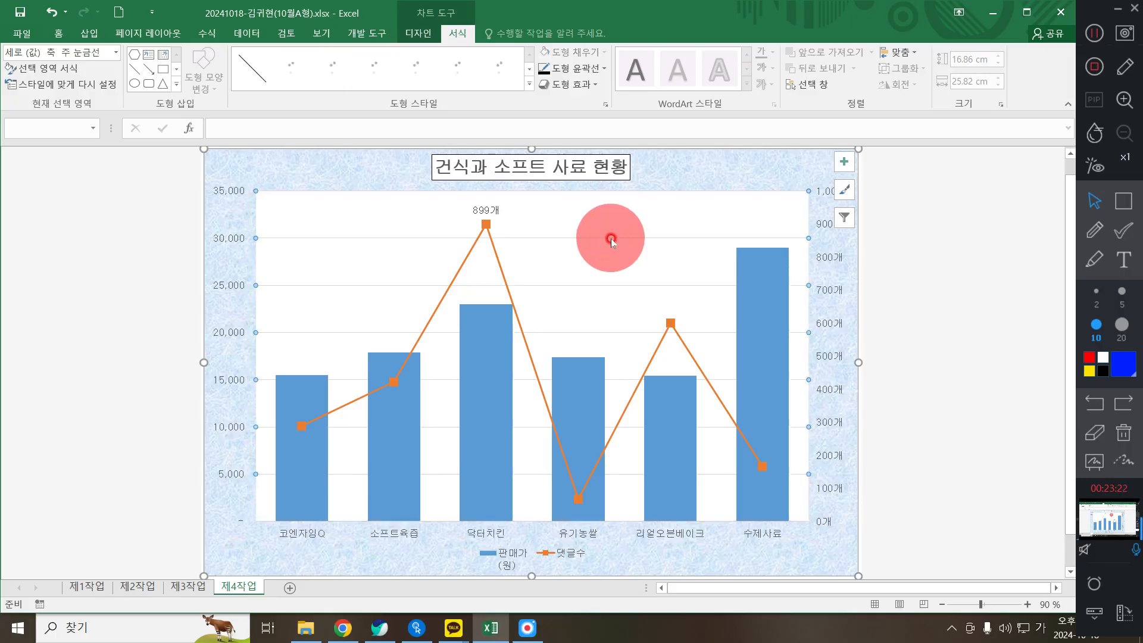
pyautogui.click(575, 69)
pyautogui.click(555, 118)
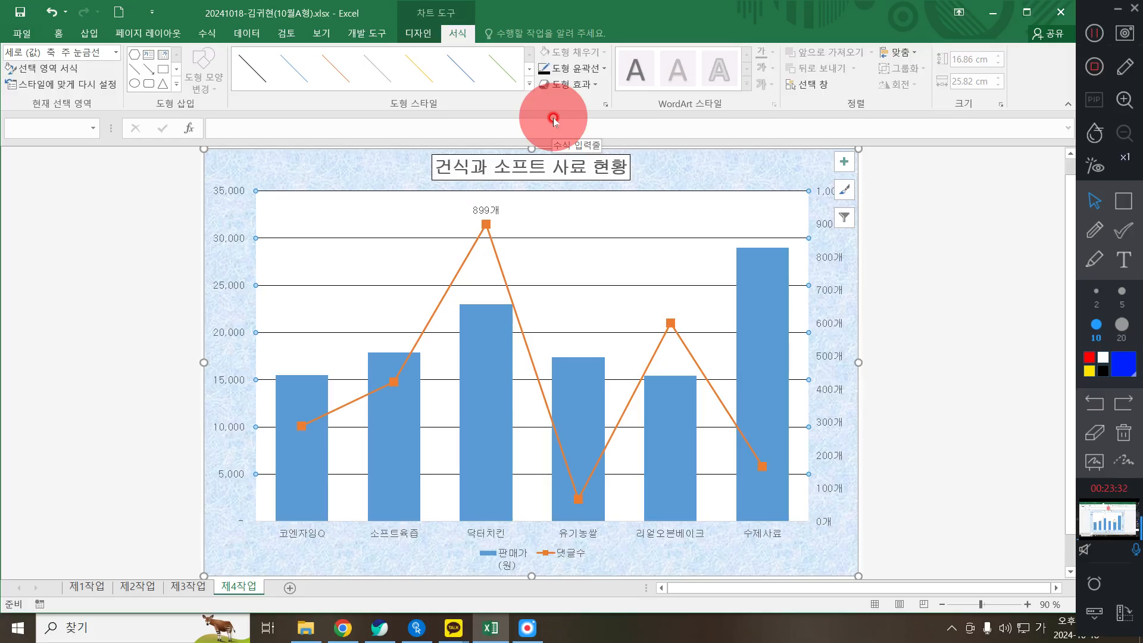
pyautogui.click(574, 68)
pyautogui.moveTo(581, 263)
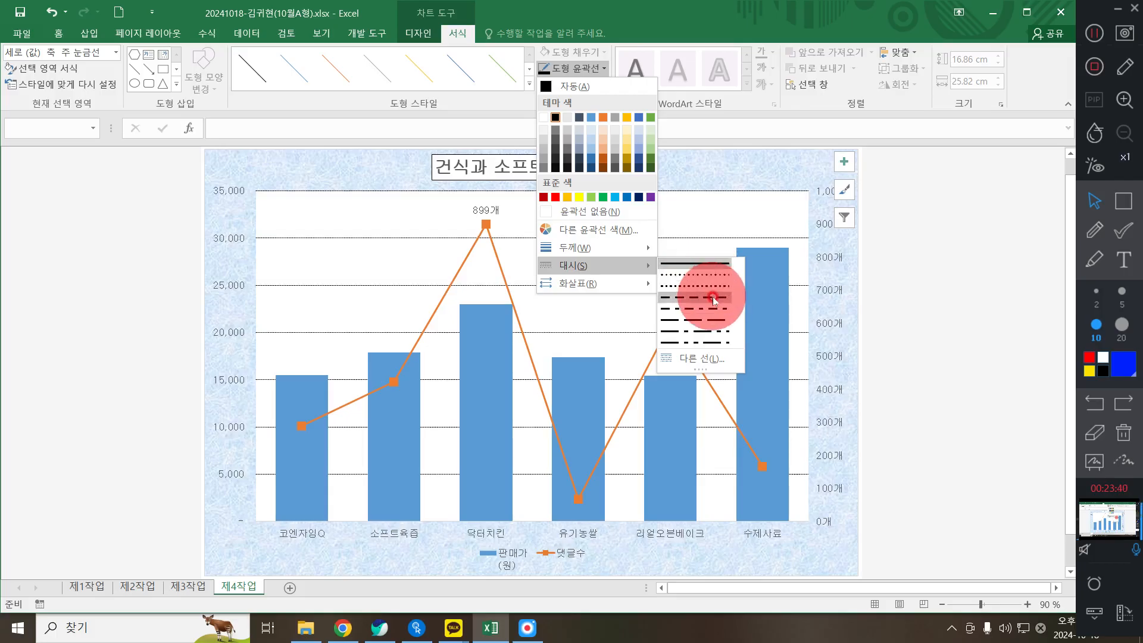
pyautogui.click(714, 298)
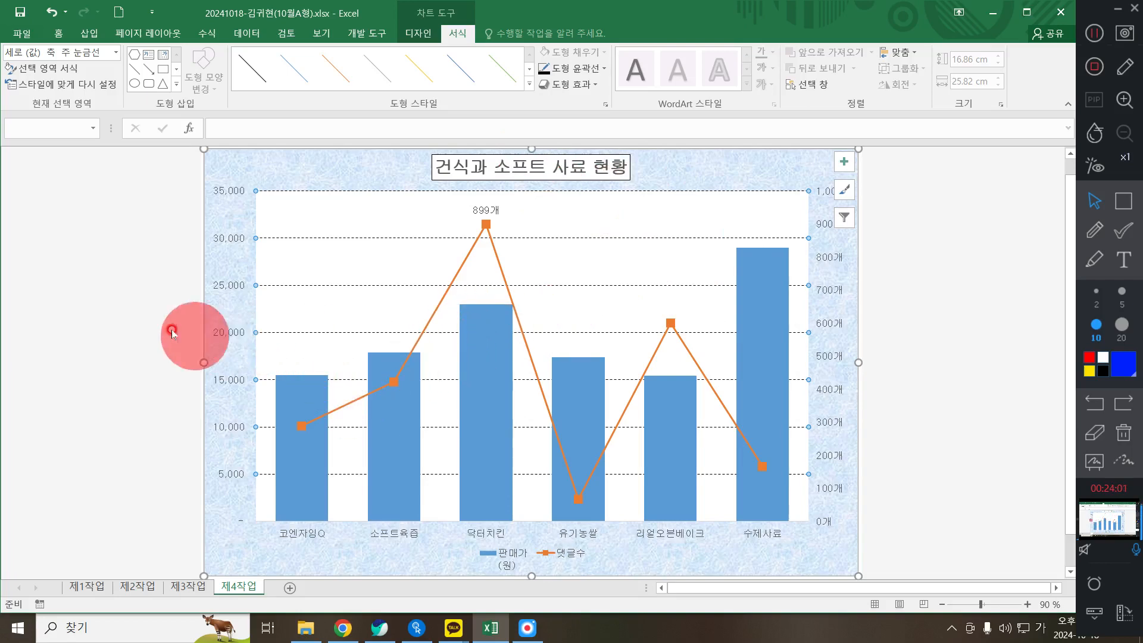
# Step: Frame the primary vertical, horizontal and secondary vertical axes in blue, and clear all the frames
pyautogui.click(228, 242)
pyautogui.click(1124, 201)
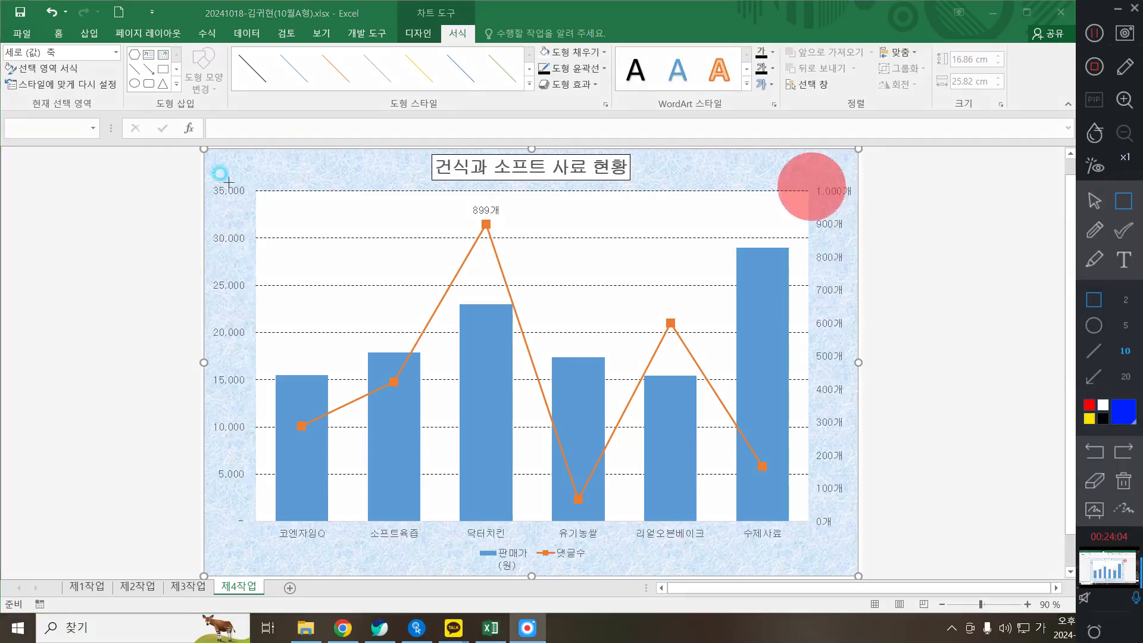
pyautogui.moveTo(202, 172)
pyautogui.mouseDown()
pyautogui.moveTo(219, 492)
pyautogui.moveTo(250, 536)
pyautogui.moveTo(686, 586)
pyautogui.moveTo(824, 547)
pyautogui.mouseUp()
pyautogui.moveTo(813, 153); pyautogui.dragTo(863, 530)
pyautogui.rightClick(944, 462)
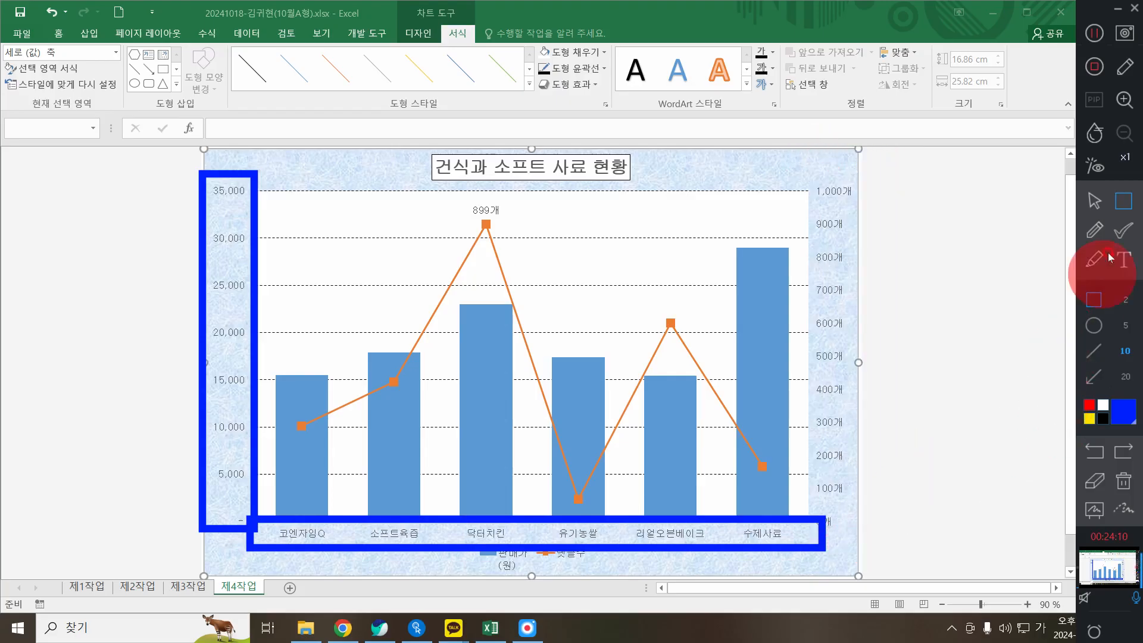
pyautogui.rightClick(1013, 252)
pyautogui.rightClick(1002, 254)
pyautogui.moveTo(236, 161)
pyautogui.mouseDown()
pyautogui.moveTo(298, 439)
pyautogui.moveTo(270, 526)
pyautogui.mouseUp()
pyautogui.moveTo(249, 514)
pyautogui.mouseDown()
pyautogui.moveTo(677, 533)
pyautogui.moveTo(795, 525)
pyautogui.mouseUp()
pyautogui.moveTo(804, 212)
pyautogui.mouseDown()
pyautogui.moveTo(842, 386)
pyautogui.moveTo(817, 539)
pyautogui.mouseUp()
pyautogui.rightClick(1120, 502)
pyautogui.click(1124, 480)
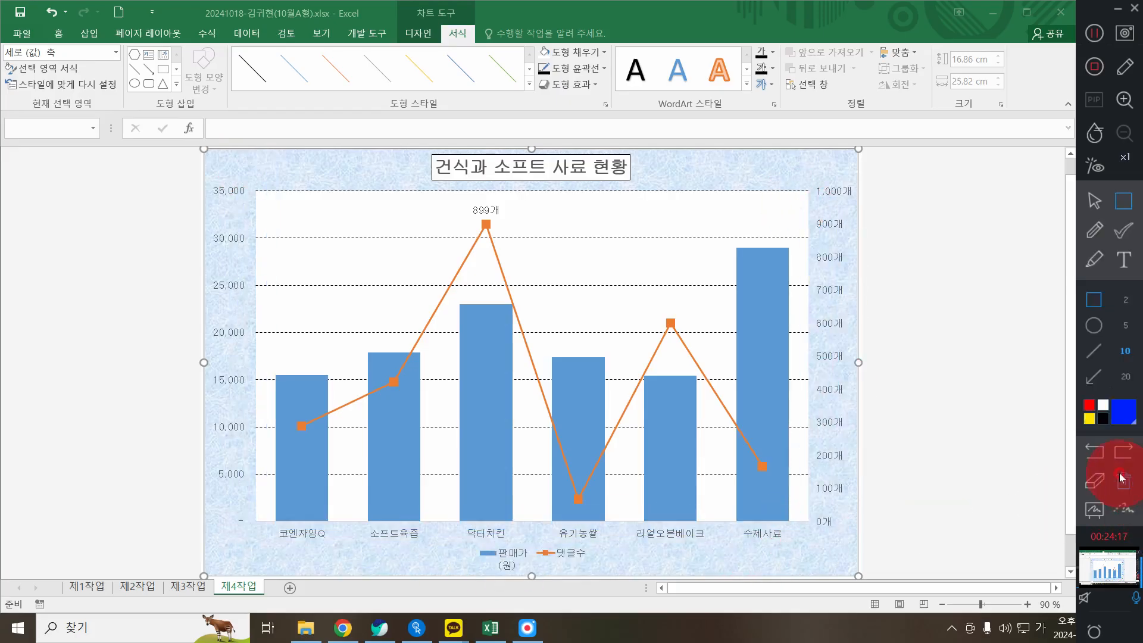
pyautogui.click(1094, 201)
# Step: Apply a black outline to the primary vertical value axis and to the horizontal category axis
pyautogui.click(219, 237)
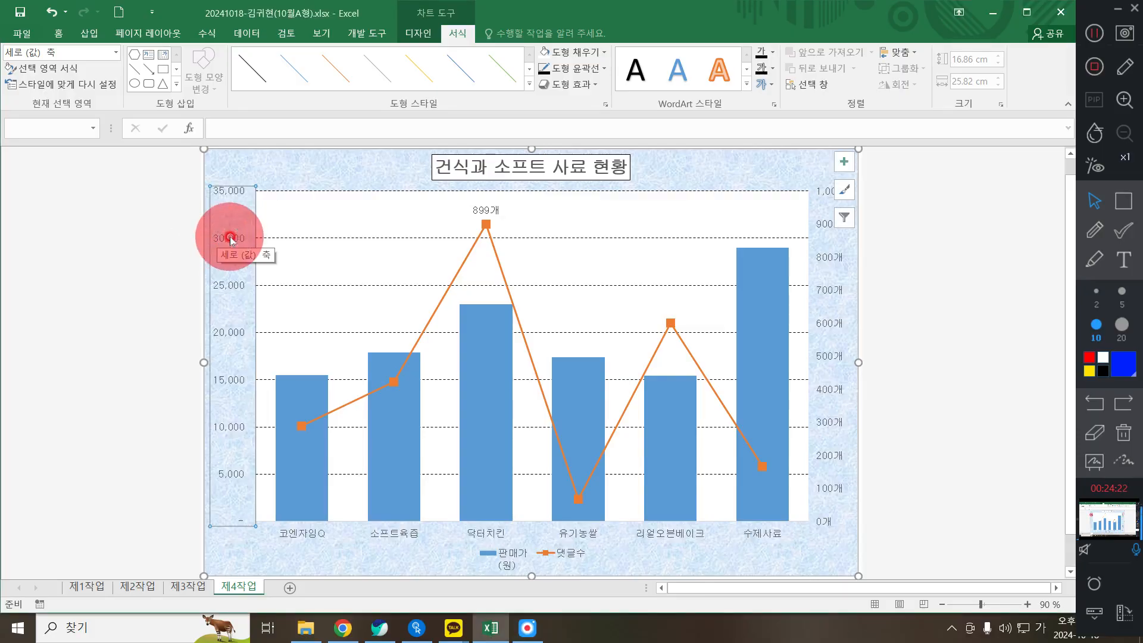
pyautogui.click(582, 68)
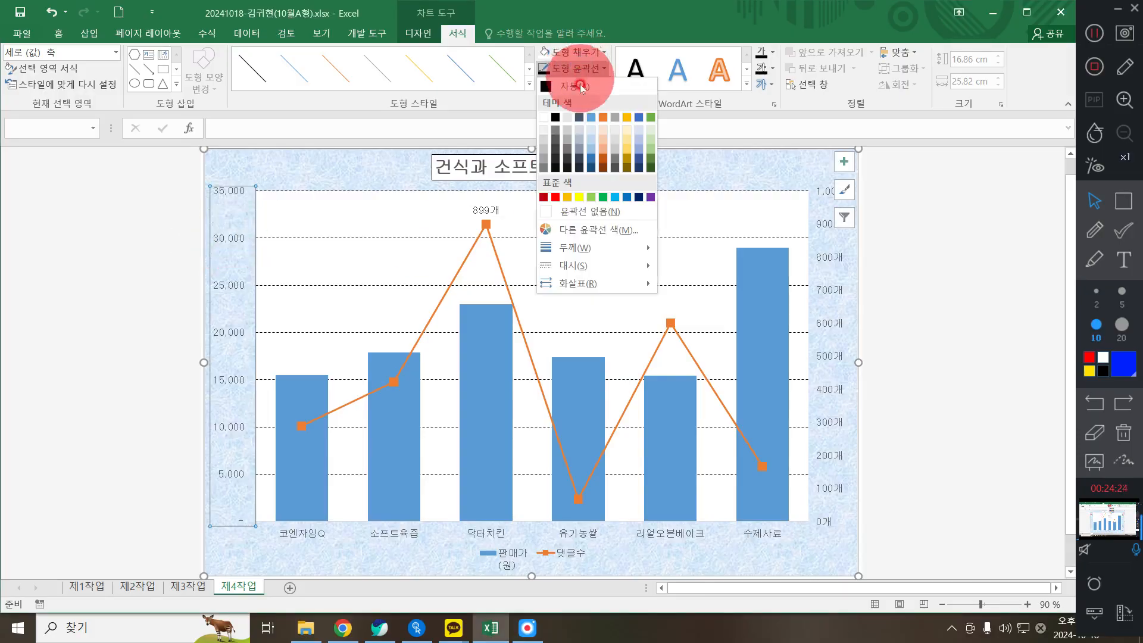
pyautogui.click(548, 116)
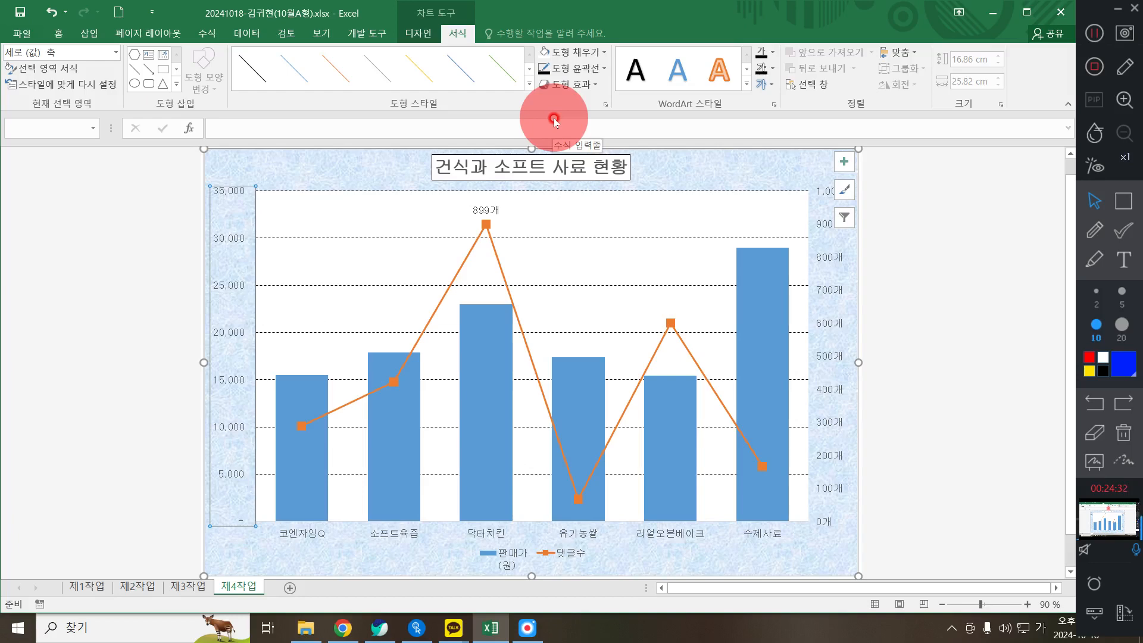
pyautogui.click(488, 528)
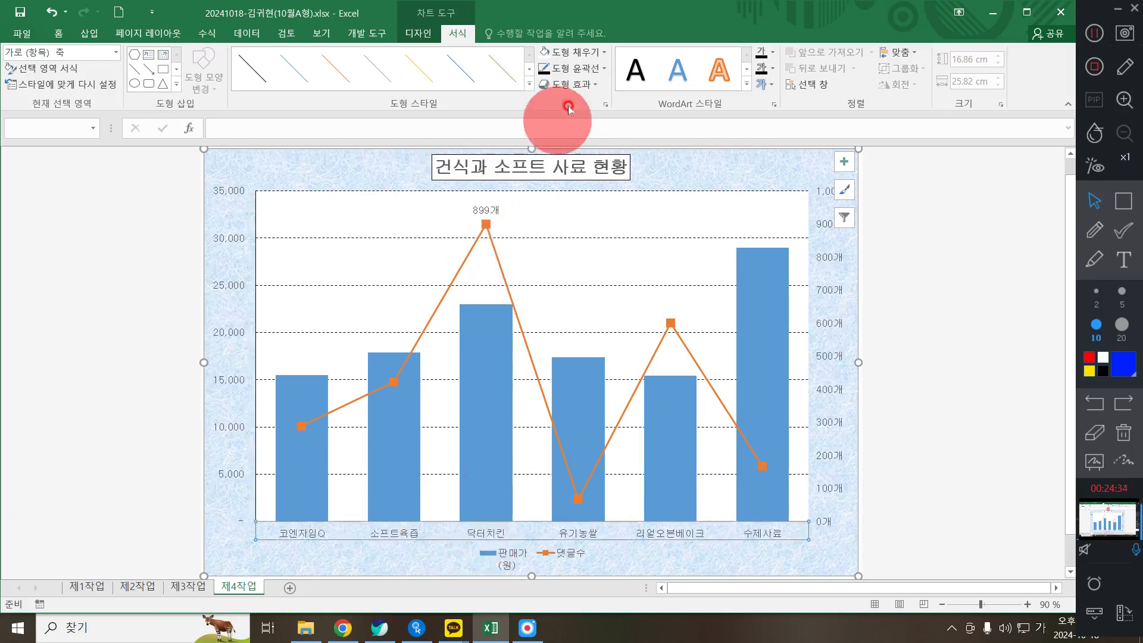
pyautogui.click(572, 68)
pyautogui.click(557, 122)
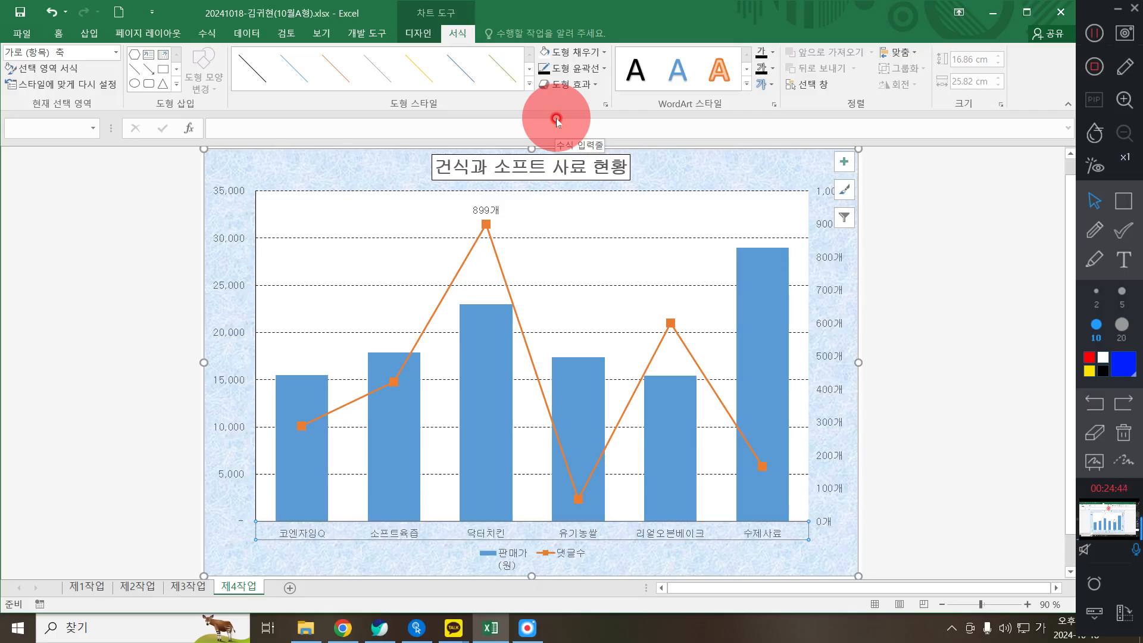
# Step: Apply a black outline to the secondary vertical axis
pyautogui.click(831, 324)
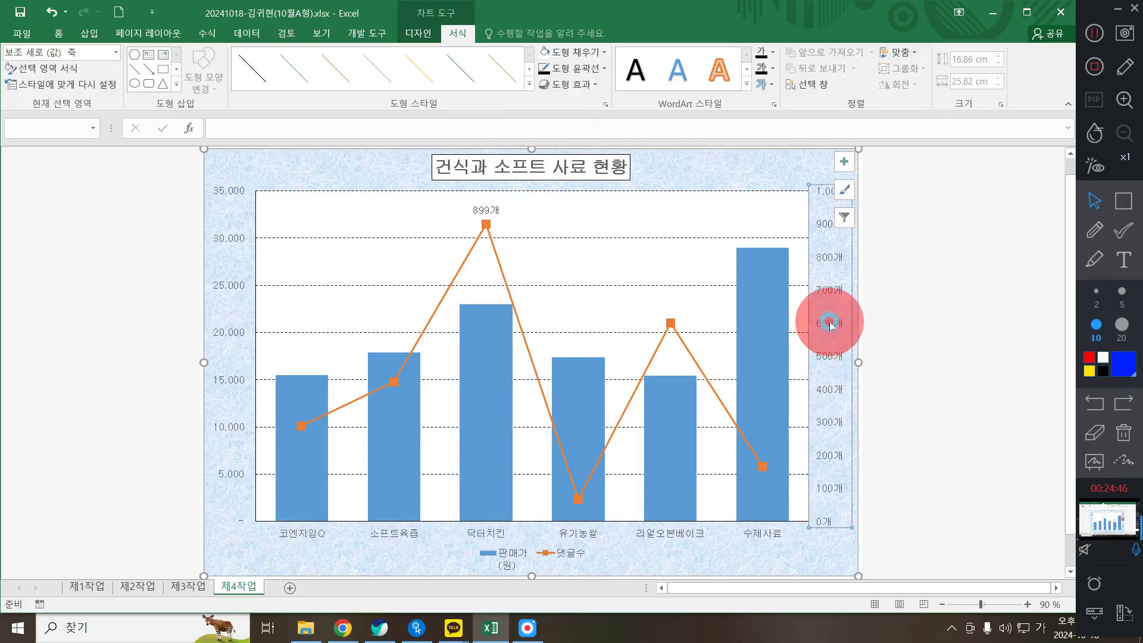
pyautogui.click(575, 68)
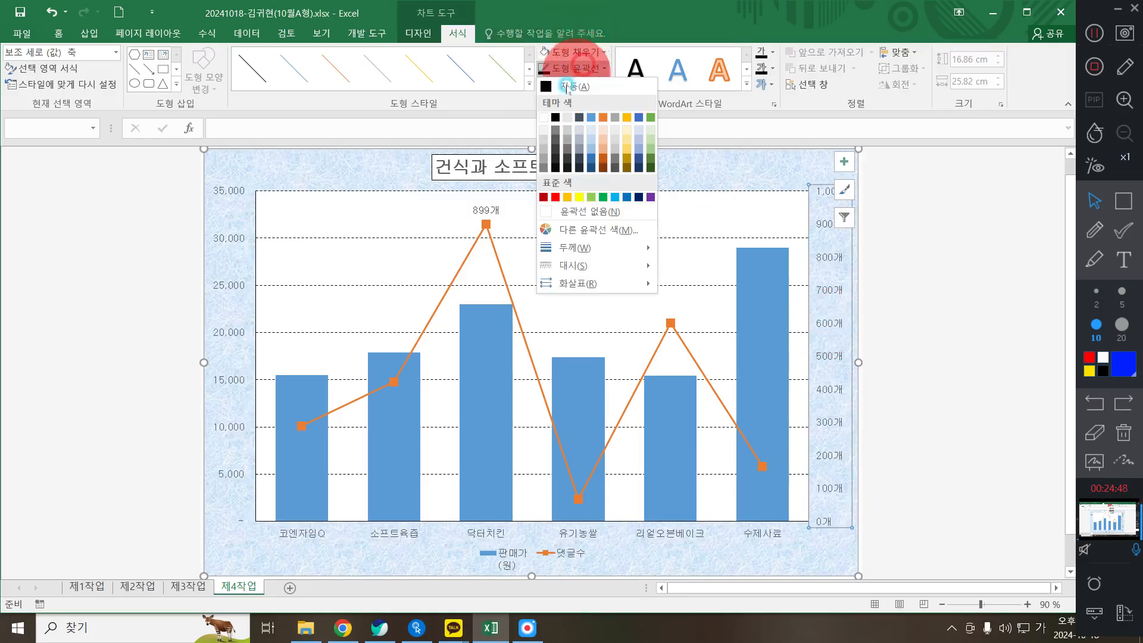
pyautogui.click(554, 118)
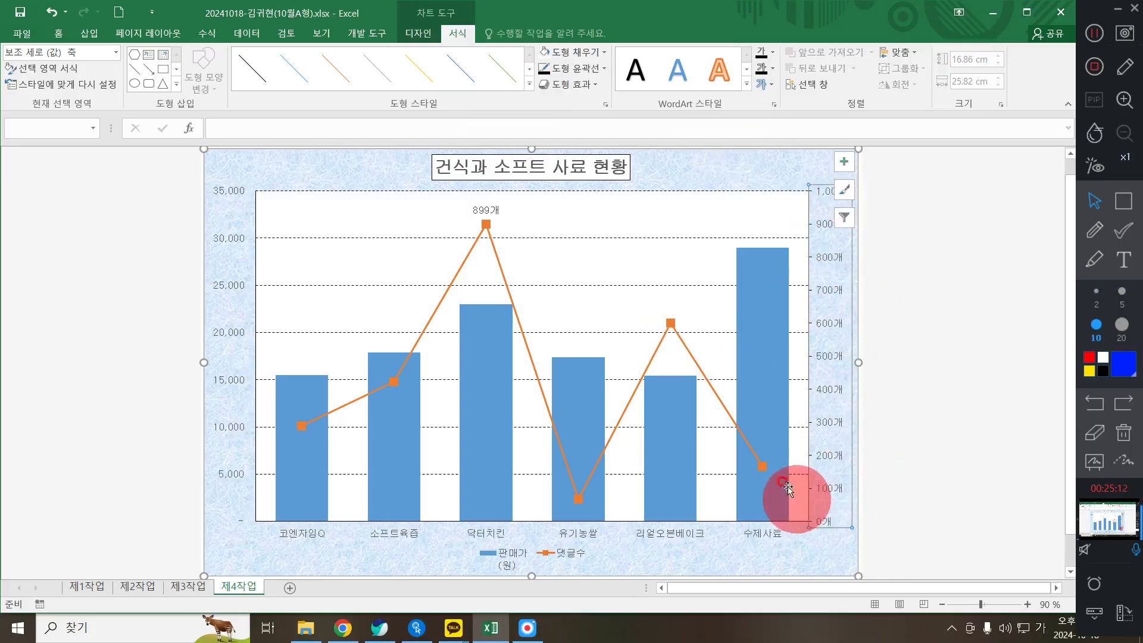
# Step: Set the major unit of the secondary vertical axis to 200 and close its format settings
pyautogui.doubleClick(828, 391)
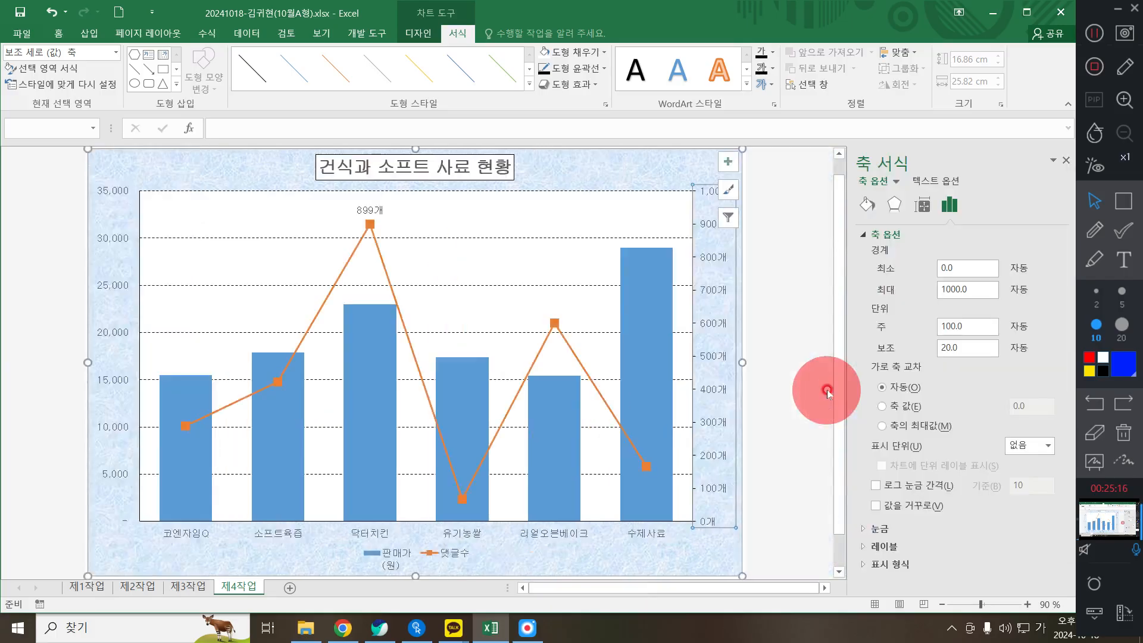
pyautogui.click(955, 322)
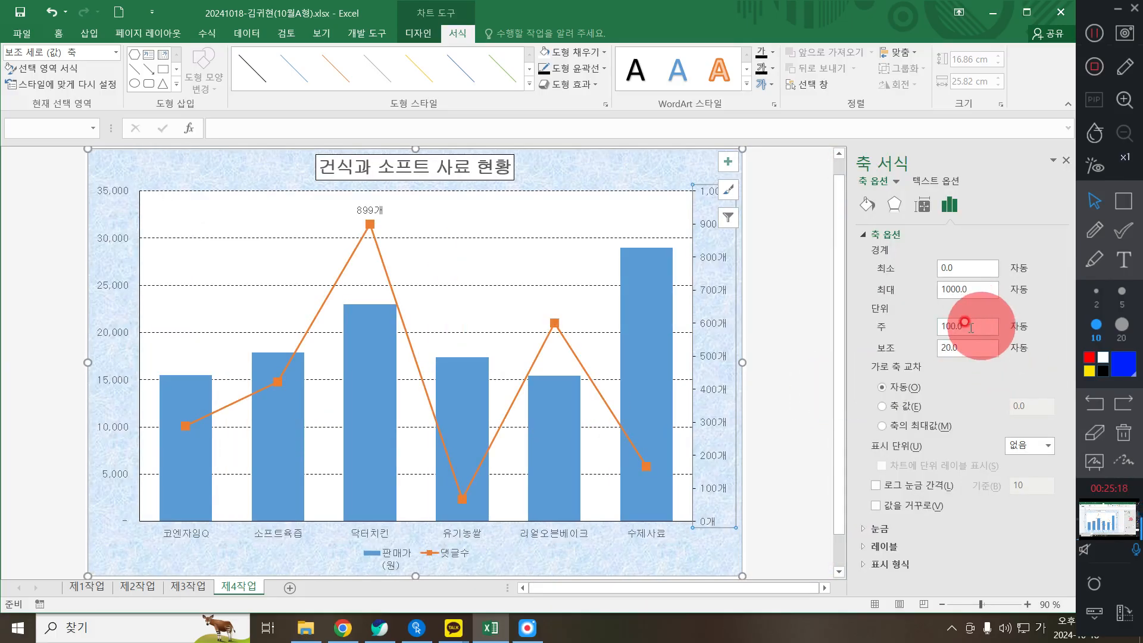
pyautogui.doubleClick(976, 326)
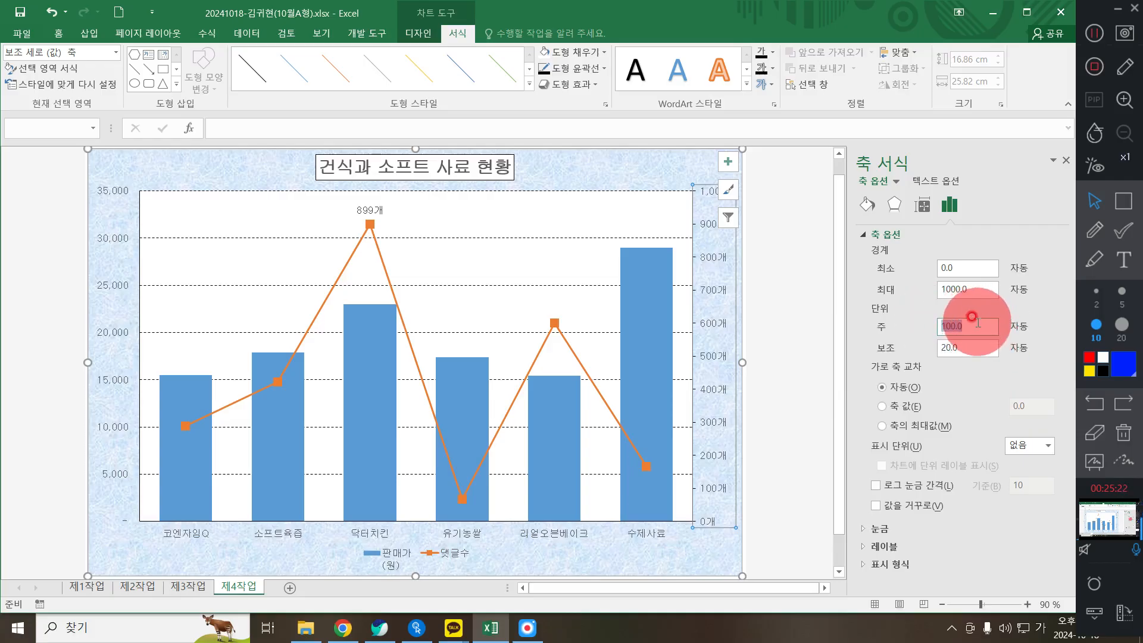
pyautogui.write('200')
pyautogui.press('Return')
pyautogui.click(957, 348)
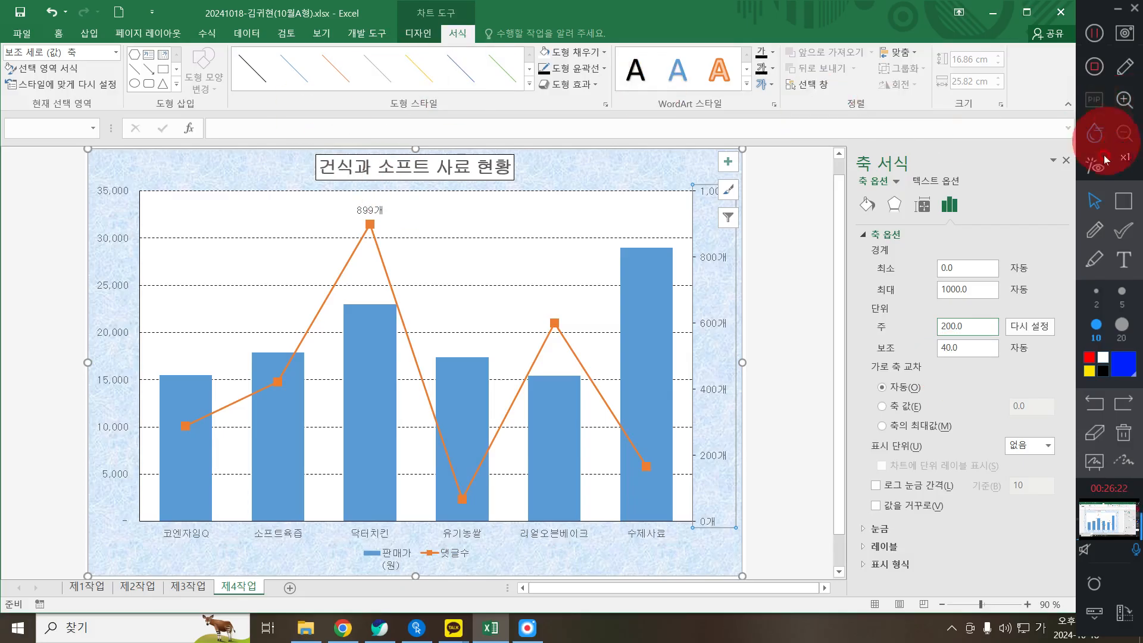
pyautogui.click(1123, 201)
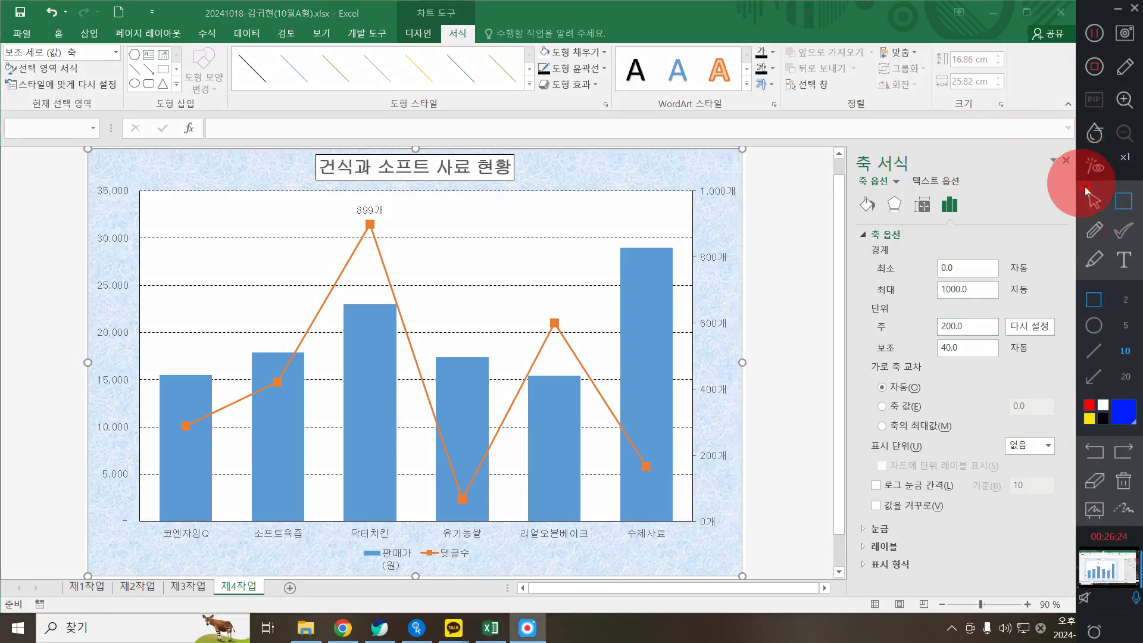
pyautogui.click(1094, 201)
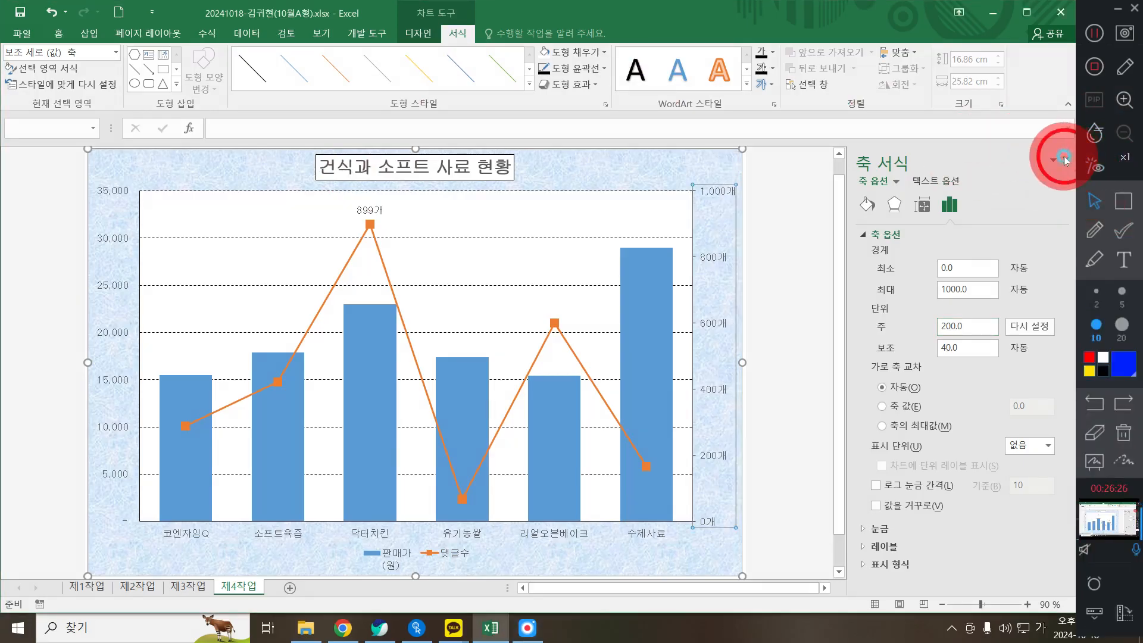
pyautogui.click(1065, 160)
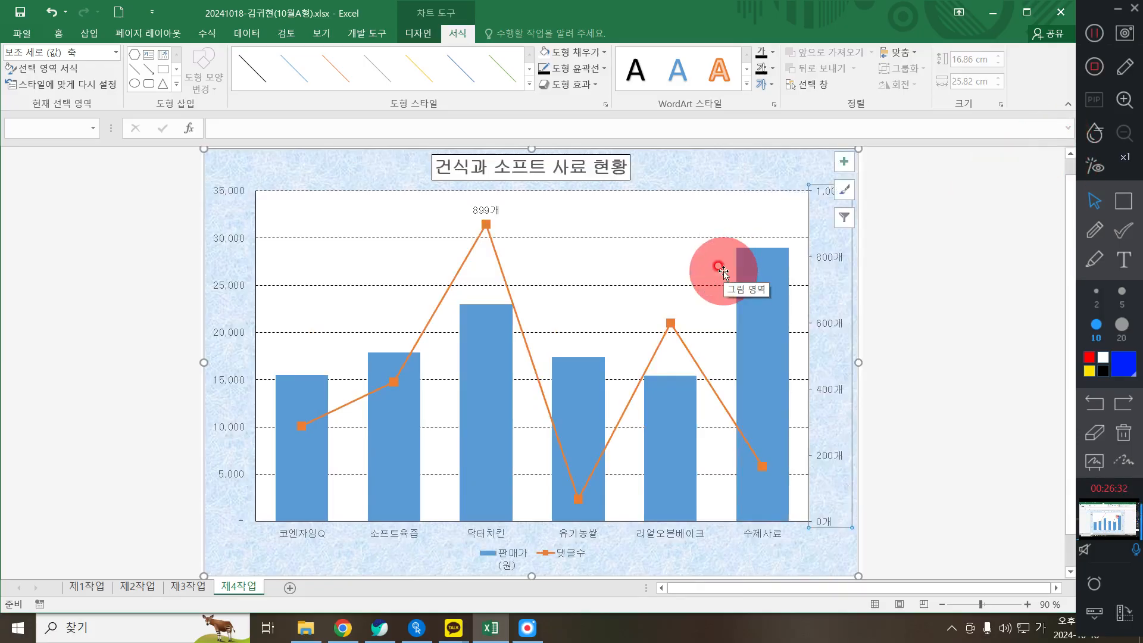
# Step: Look through the format settings of the secondary axis, plot area, chart title and primary vertical axis, and close them
pyautogui.doubleClick(819, 259)
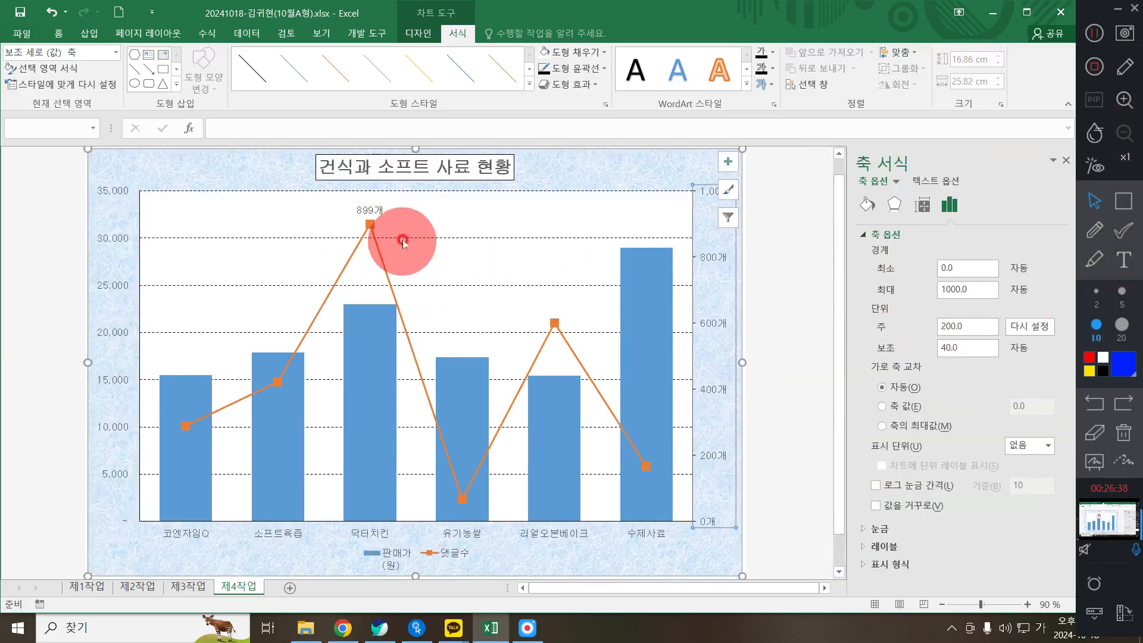
pyautogui.click(439, 209)
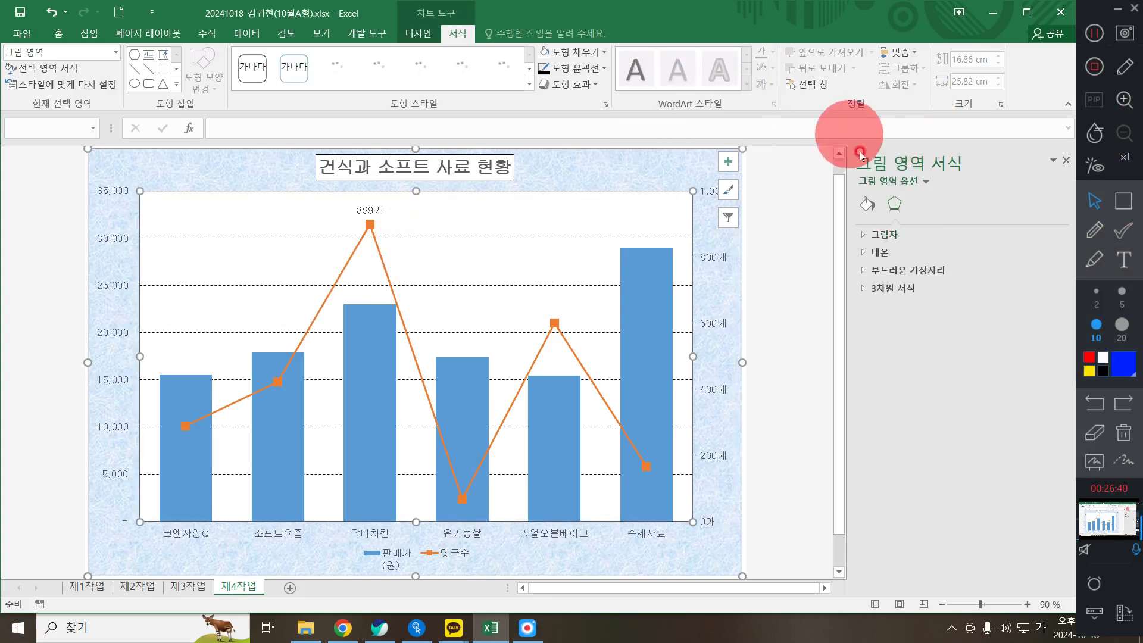
pyautogui.click(478, 169)
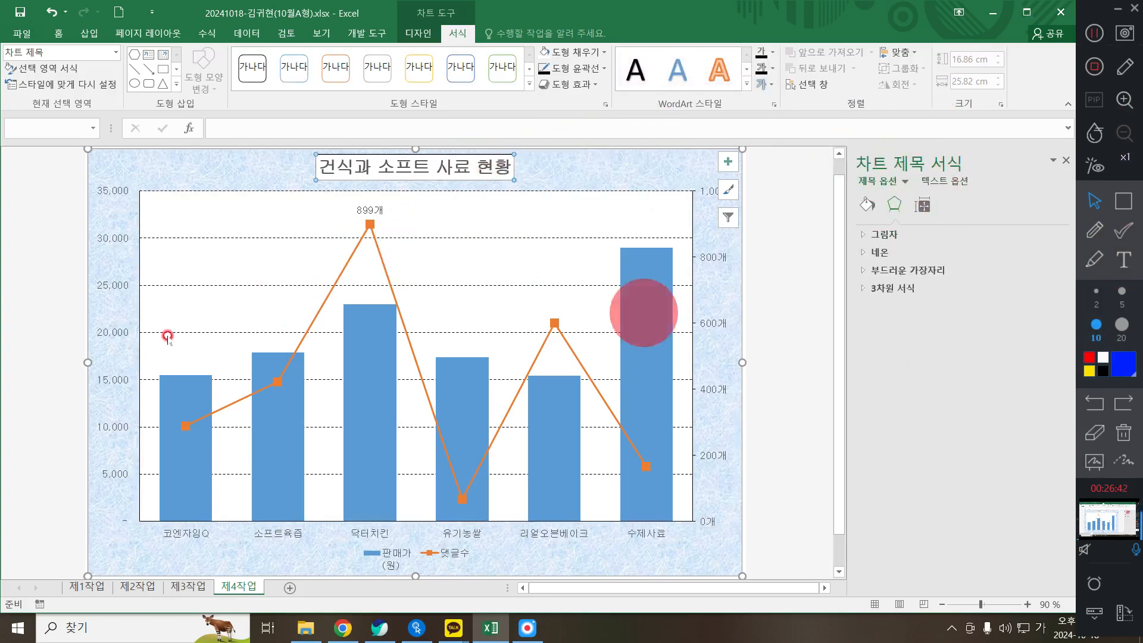
pyautogui.click(119, 238)
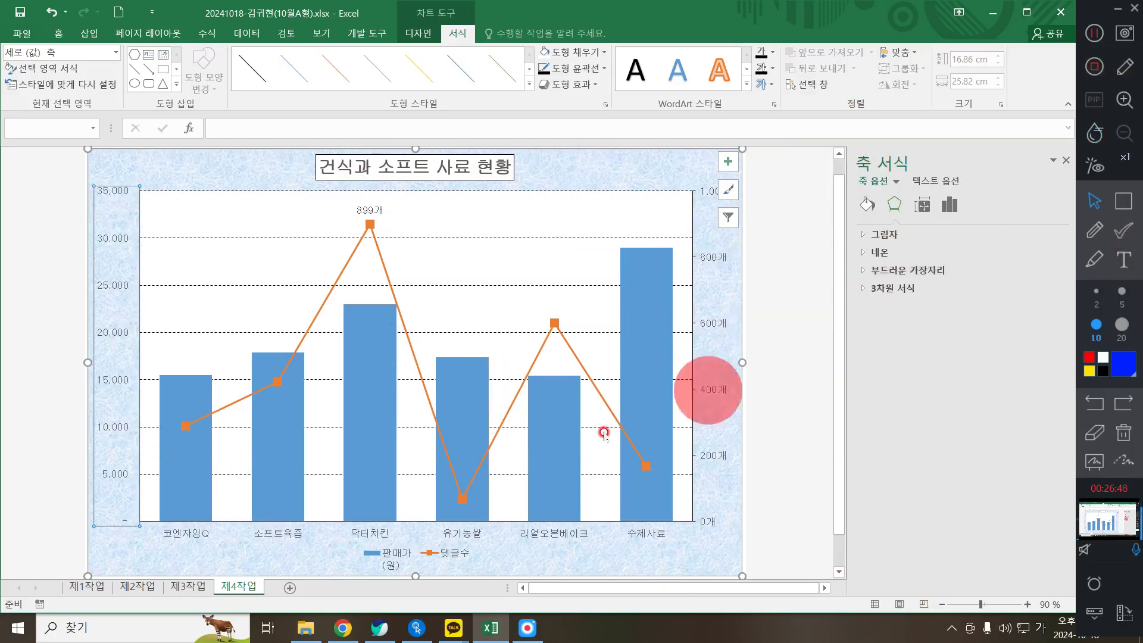
pyautogui.click(1068, 161)
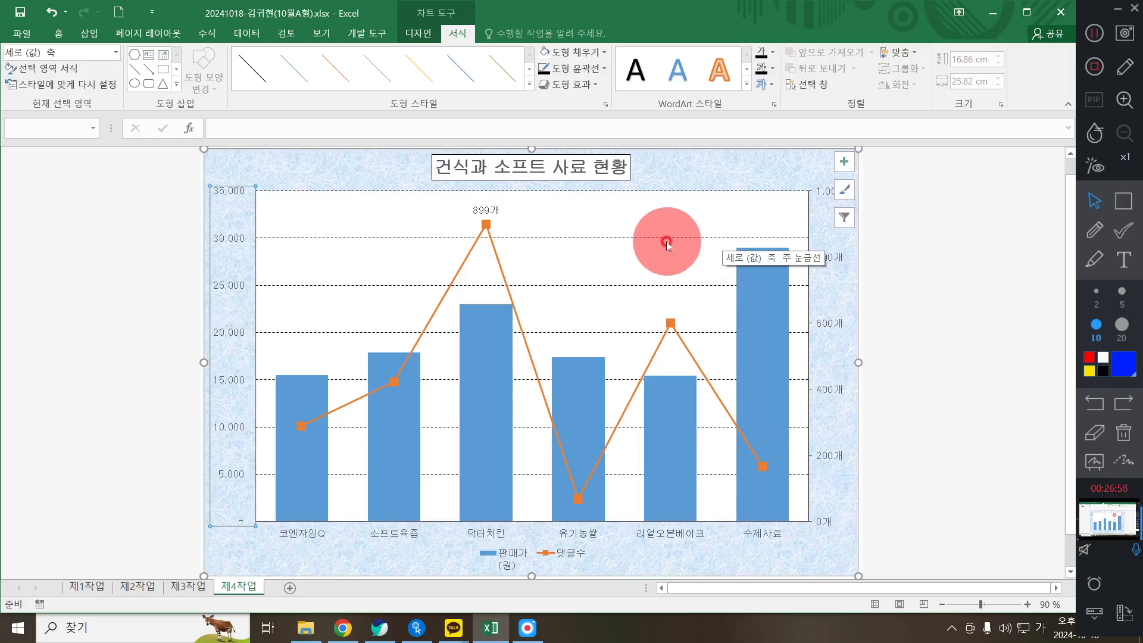
# Step: Frame the chart legend with a blue annotation rectangle and return to the pointer
pyautogui.click(1124, 202)
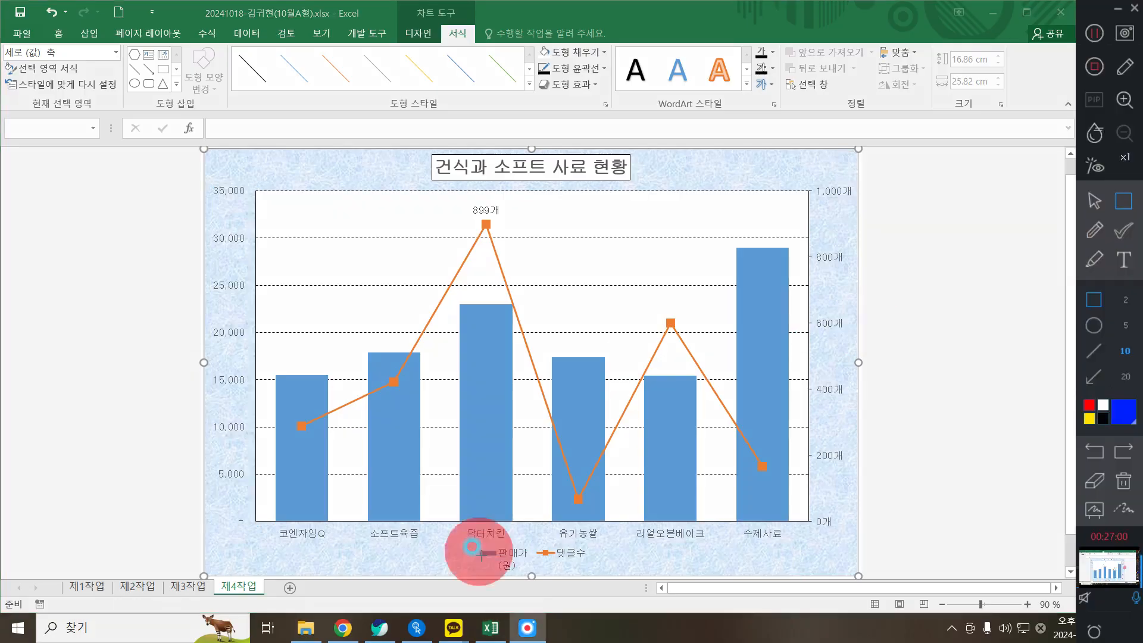
pyautogui.moveTo(454, 533); pyautogui.dragTo(602, 585)
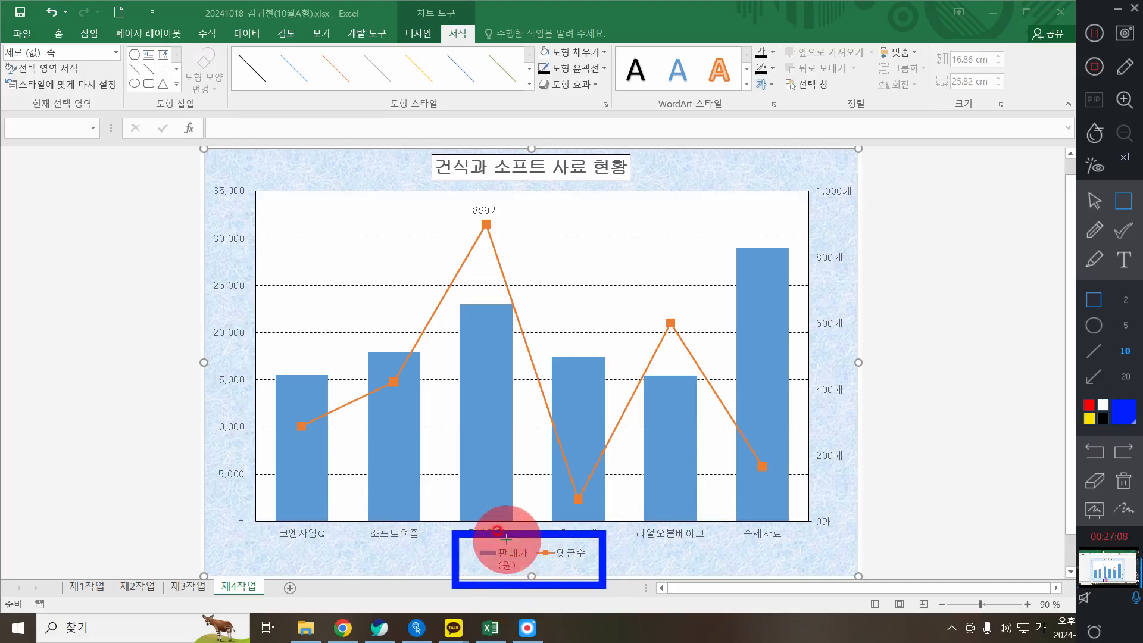
pyautogui.click(1099, 262)
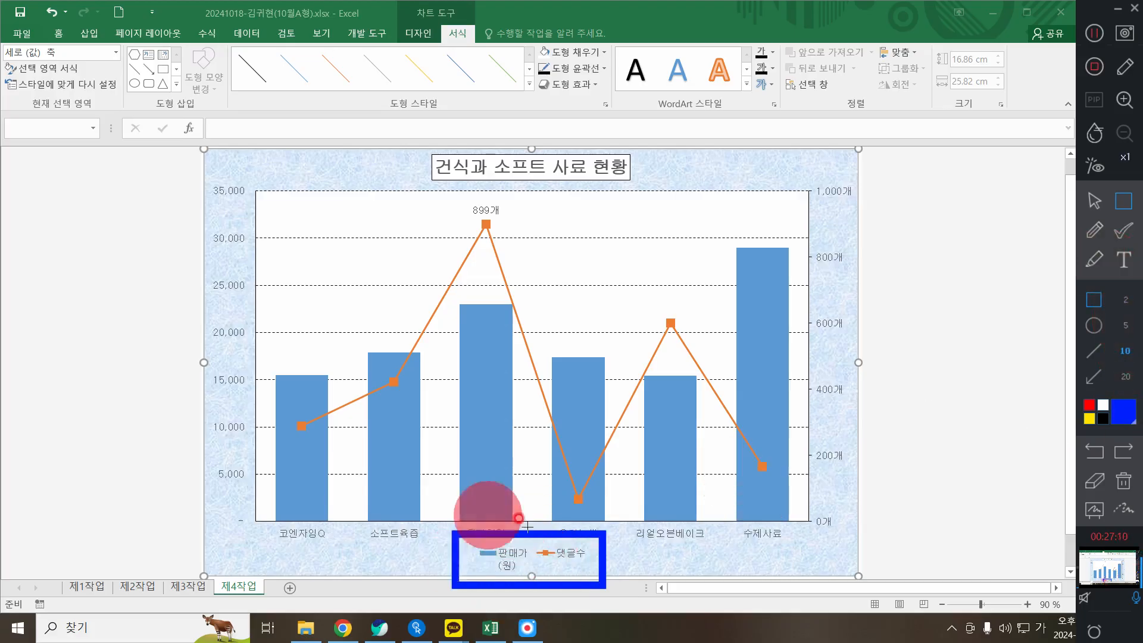
pyautogui.click(1096, 200)
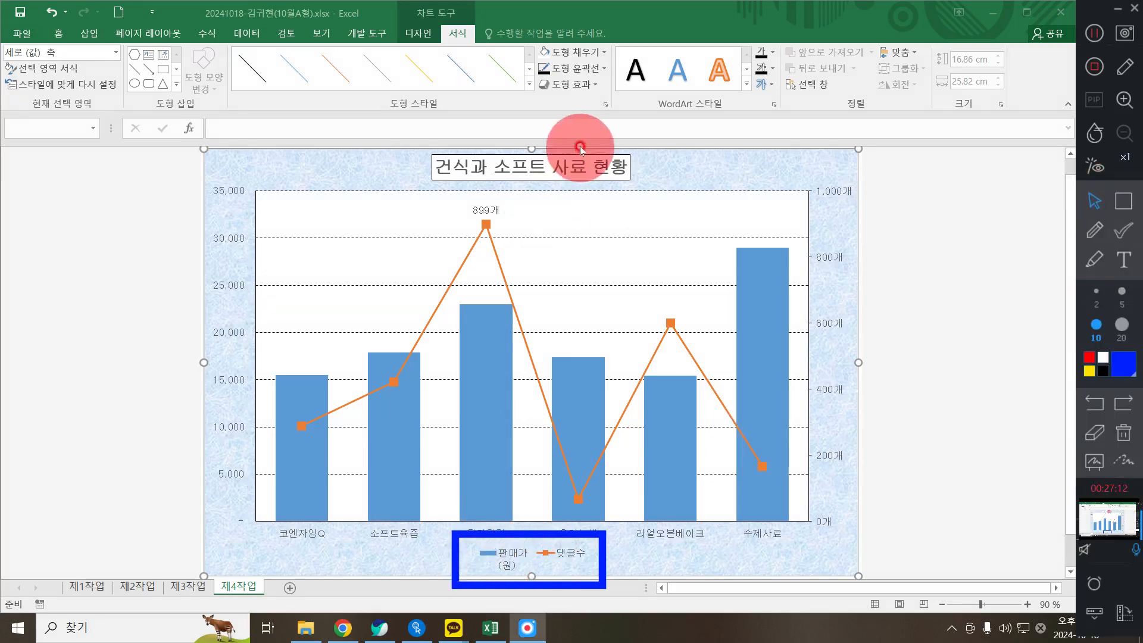
# Step: Replace the column series' cell-referenced name with the text 판매가(원) in the chart's data source and confirm
pyautogui.rightClick(492, 557)
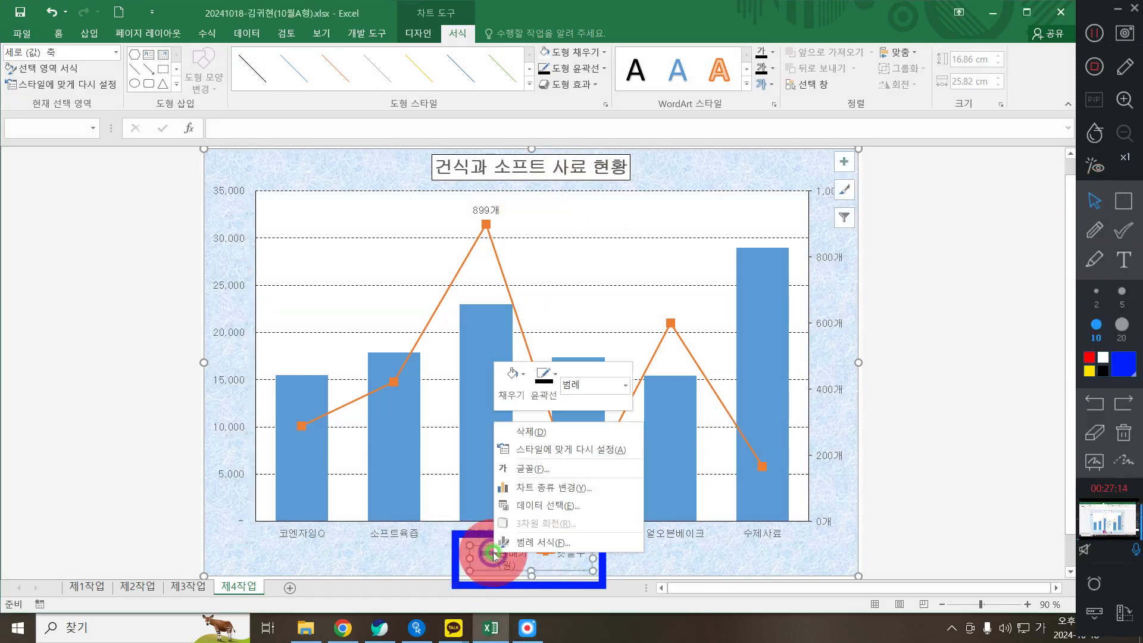
pyautogui.click(560, 507)
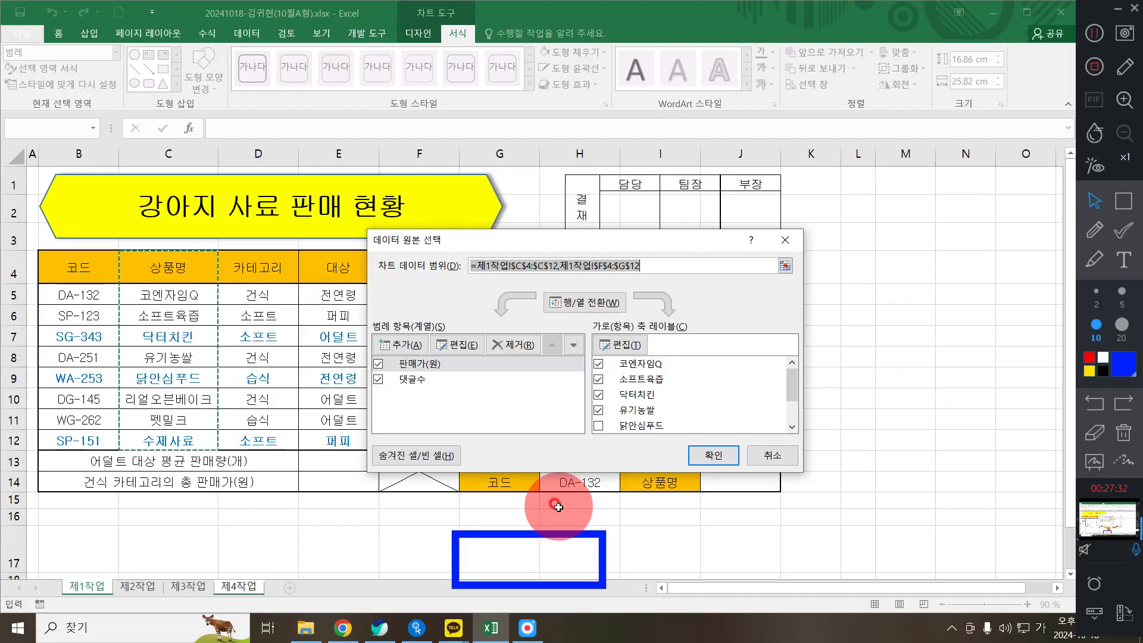
pyautogui.click(474, 364)
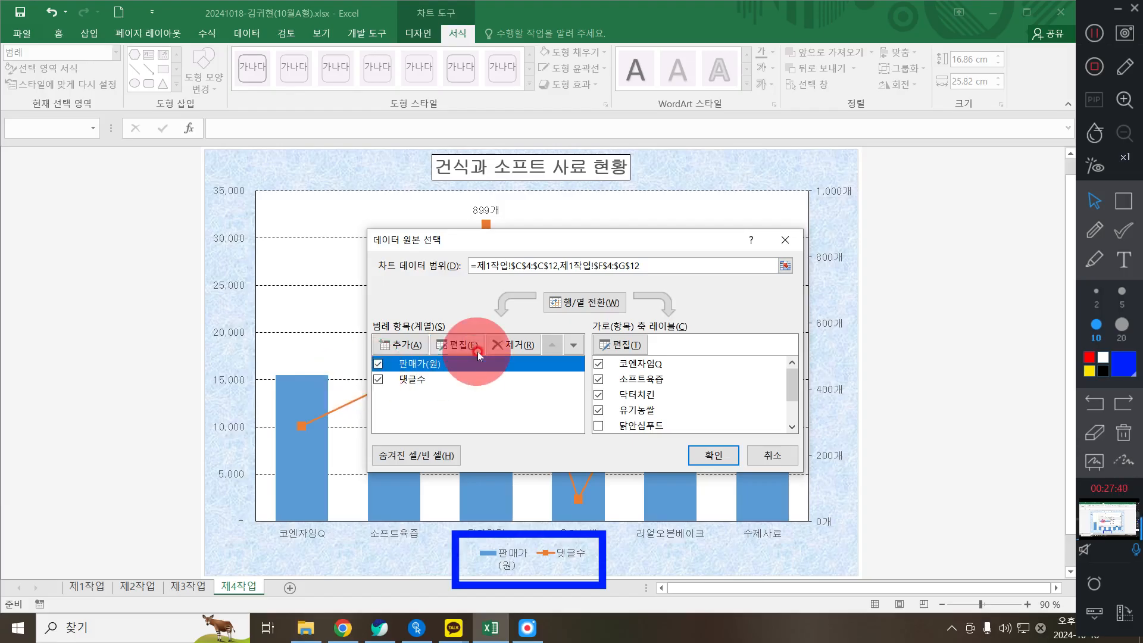
pyautogui.press('Return')
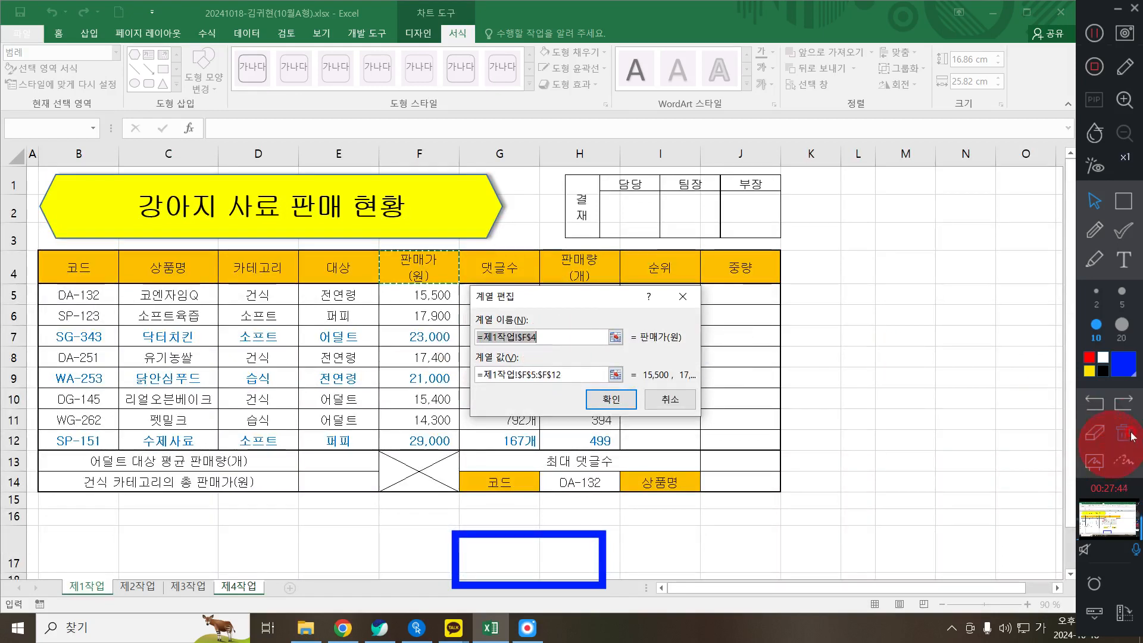
pyautogui.click(532, 337)
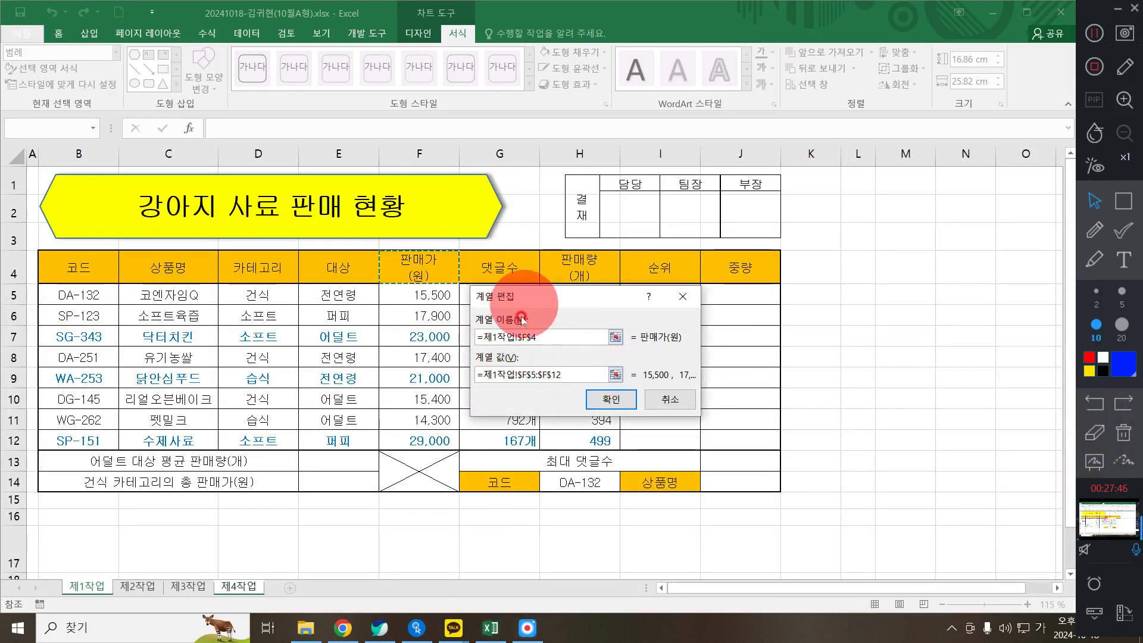
pyautogui.moveTo(546, 329); pyautogui.dragTo(455, 330)
pyautogui.write('판매가')
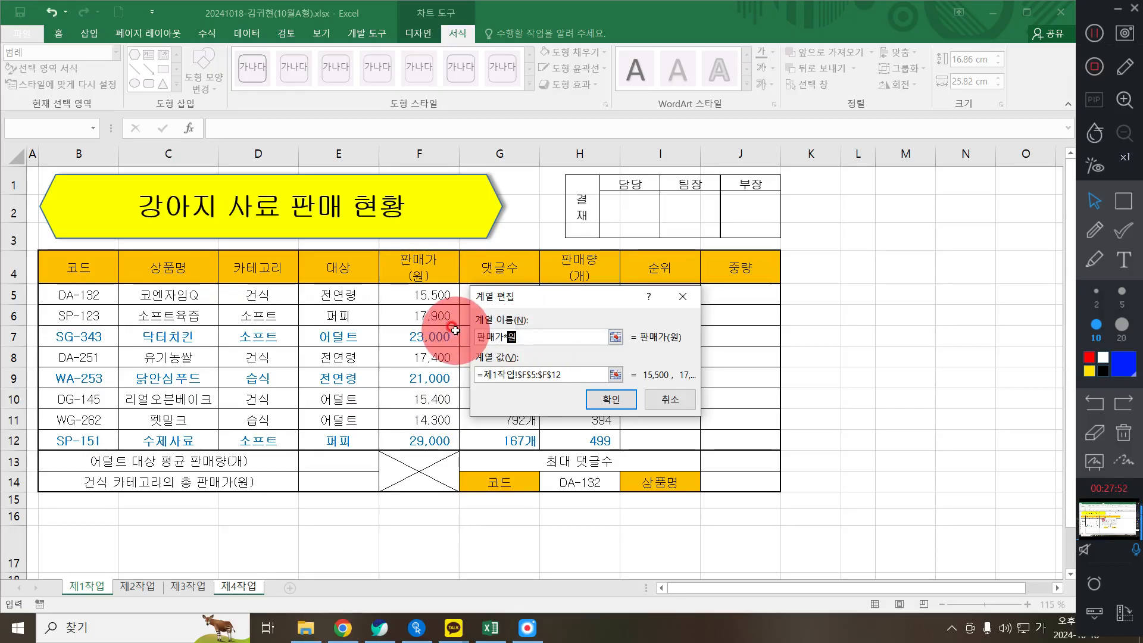
pyautogui.write('(원)')
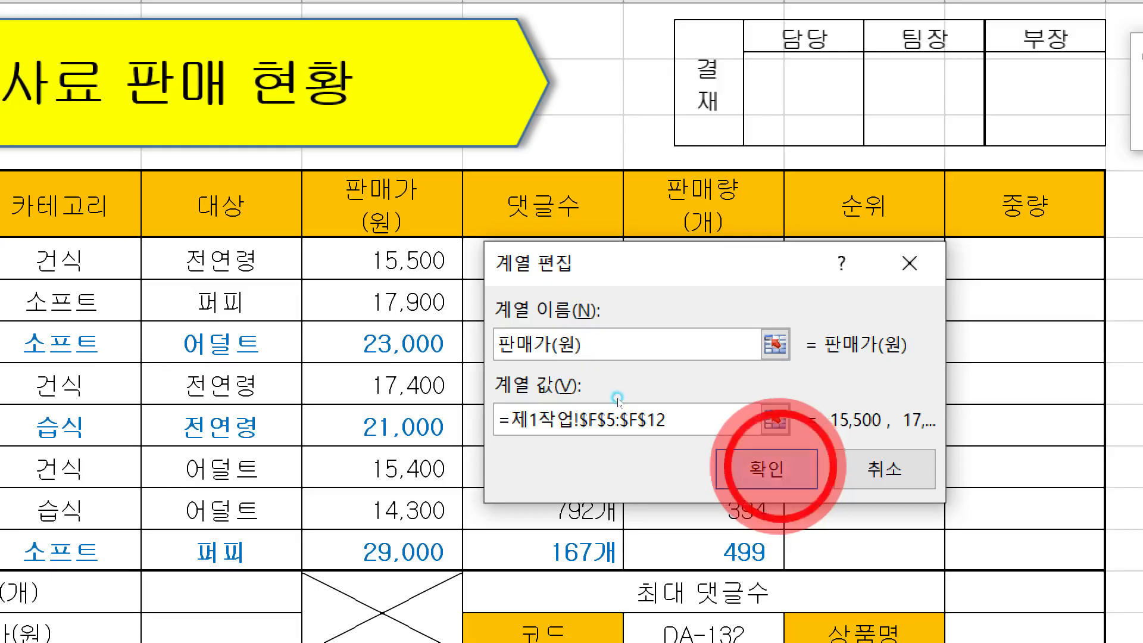
pyautogui.click(767, 468)
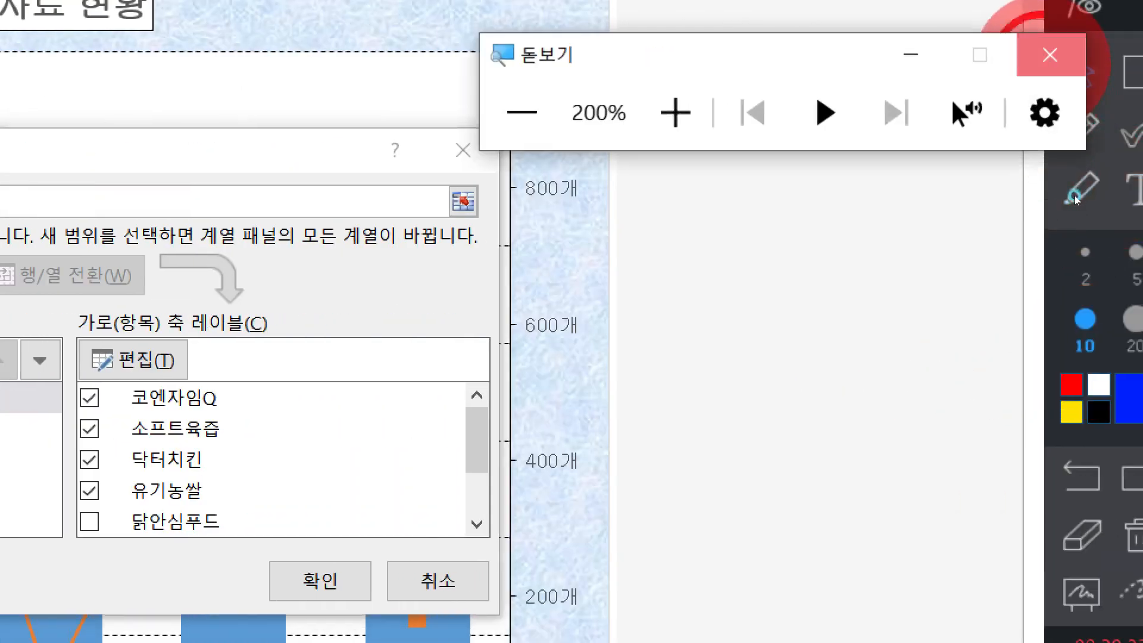
pyautogui.click(1050, 55)
pyautogui.click(721, 455)
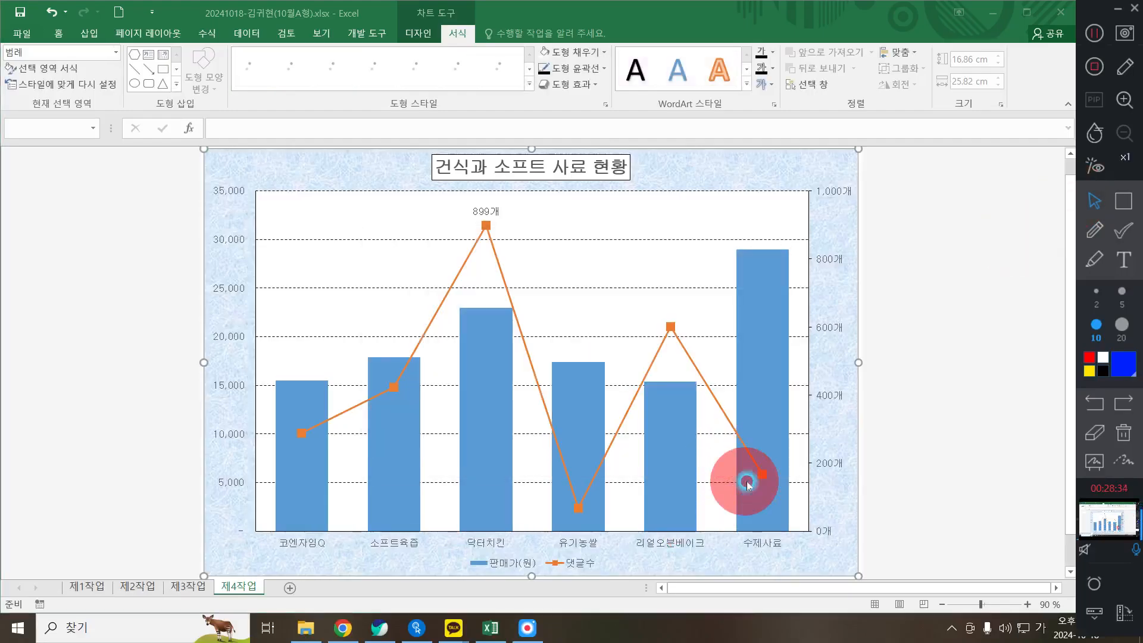